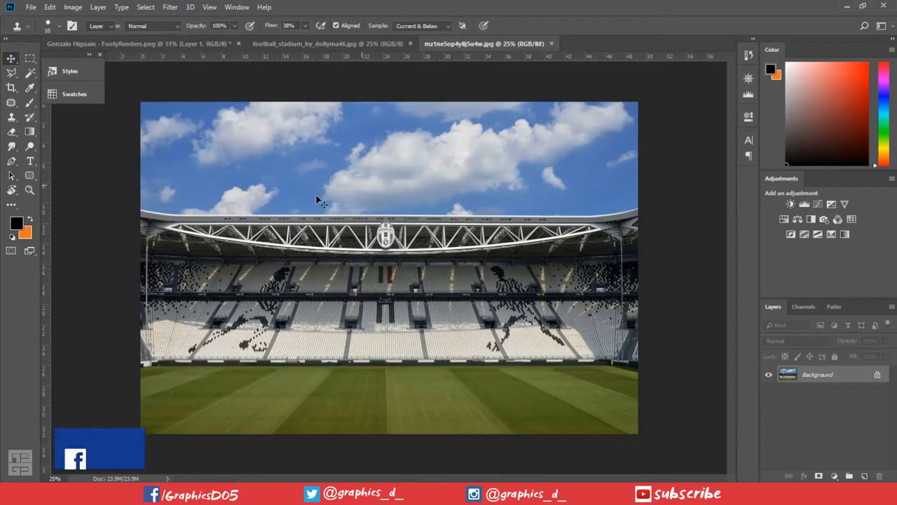
Select and copy the whole Juventus stadium photo, then switch to the Gonzalo Higuain render document
left_click(11, 59)
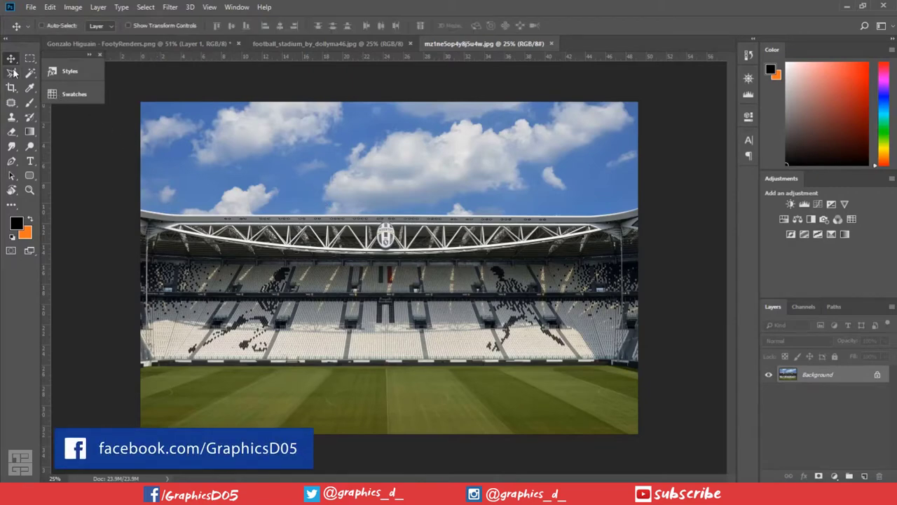
key("ctrl")
key("ctrl+a")
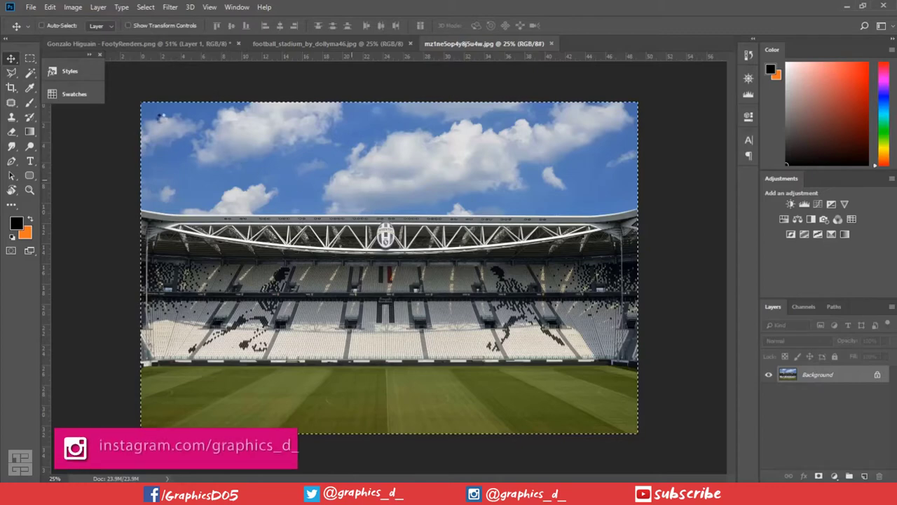
left_click(130, 44)
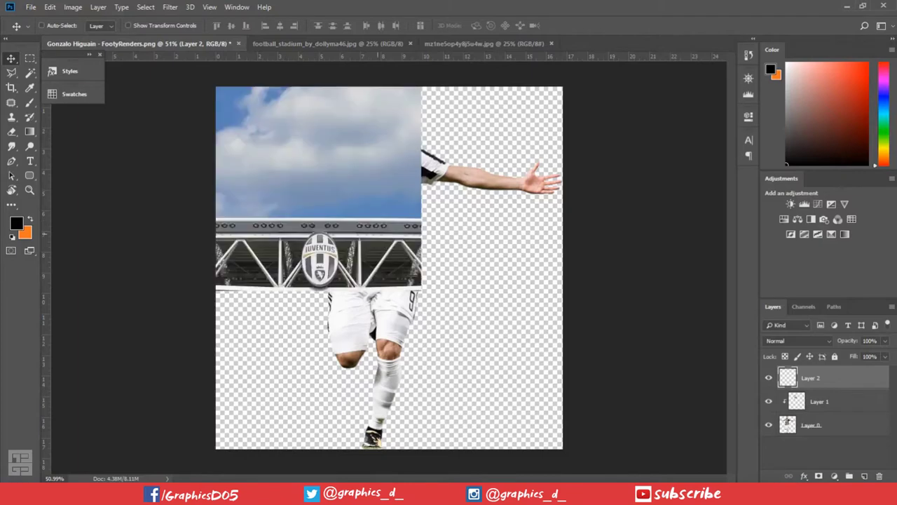
Group Layer 1 and Layer 0 into Group 1 and move it above the stadium's Layer 2
left_click(871, 406)
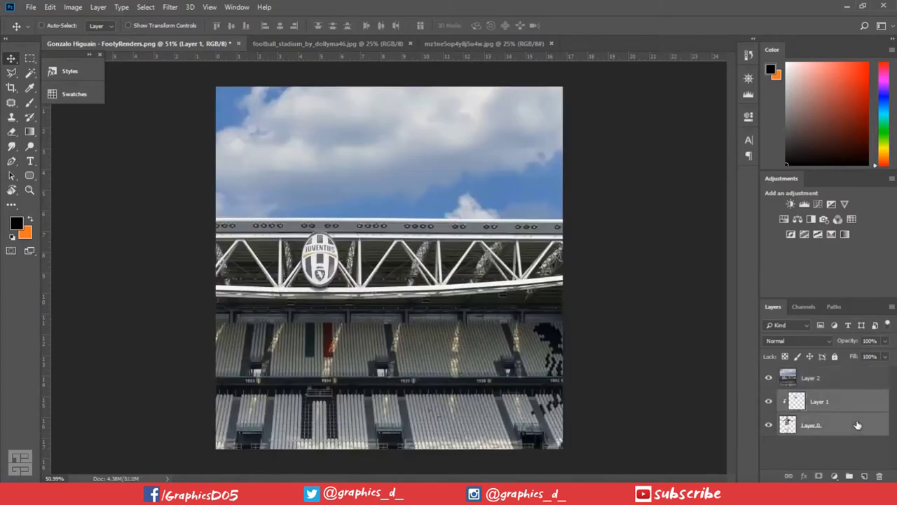
left_click(858, 425, "ctrl")
key("ctrl+g")
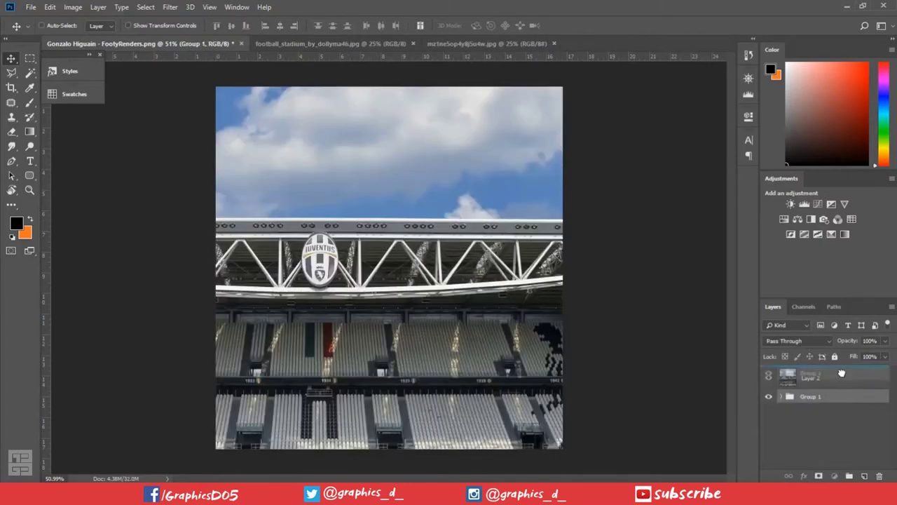
left_click_drag(814, 401, 813, 372)
scroll(435, 281, "down", 2)
scroll(434, 281, "down", 1)
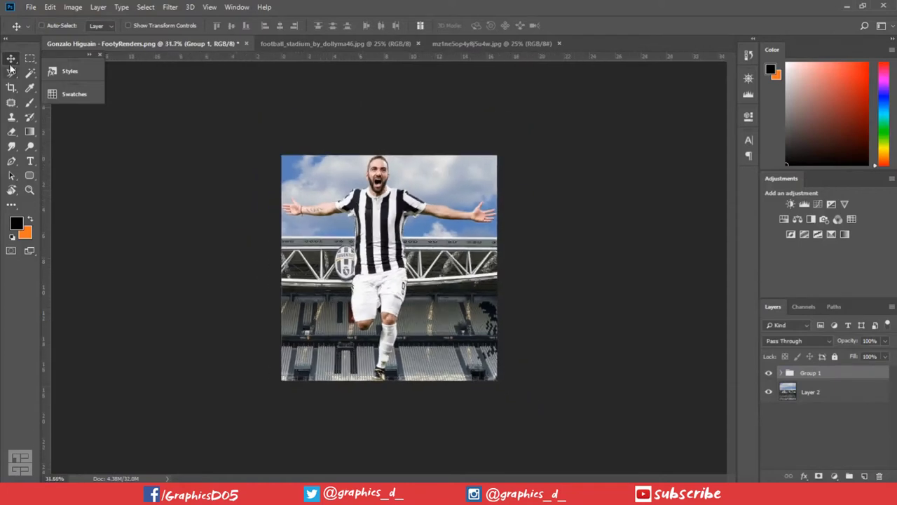
Crop outward to widen the canvas to the stadium photo's edges
left_click(11, 87)
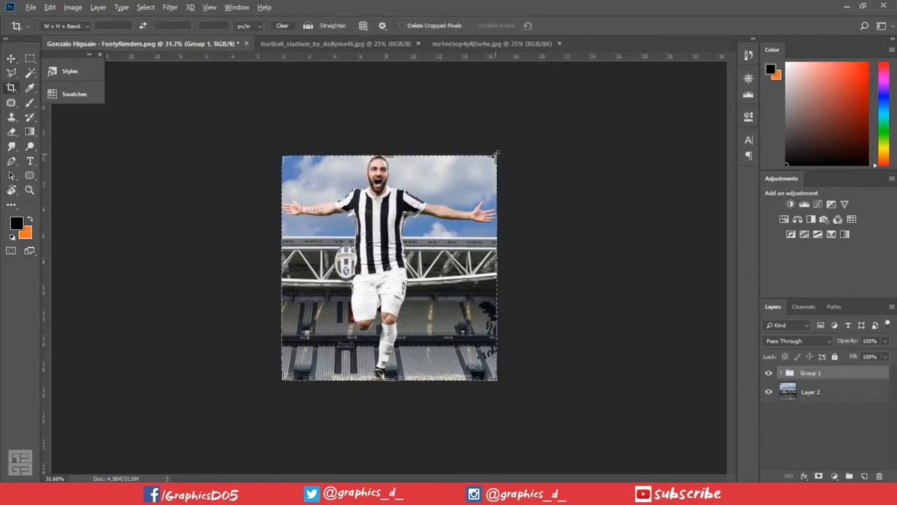
mouse_move(496, 154)
left_mouse_down()
mouse_move(564, 128)
mouse_move(596, 133)
left_mouse_up()
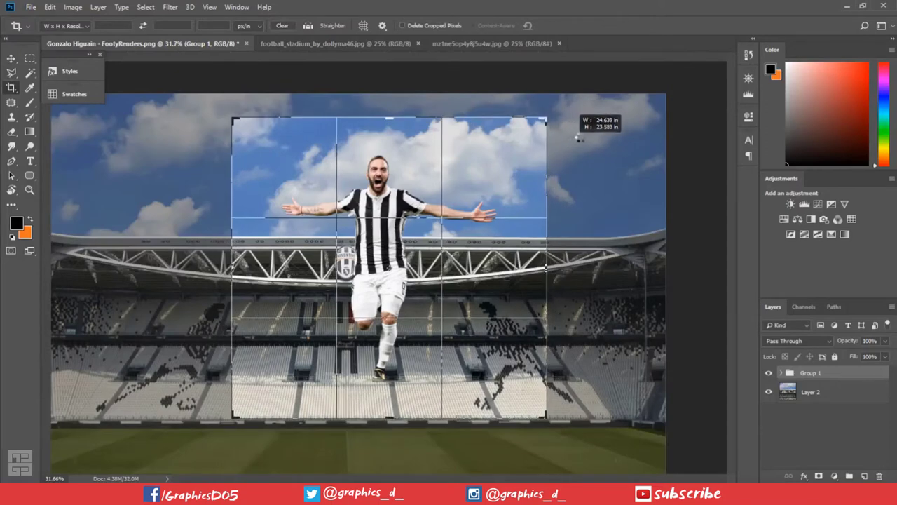
left_click_drag(596, 133, 595, 131)
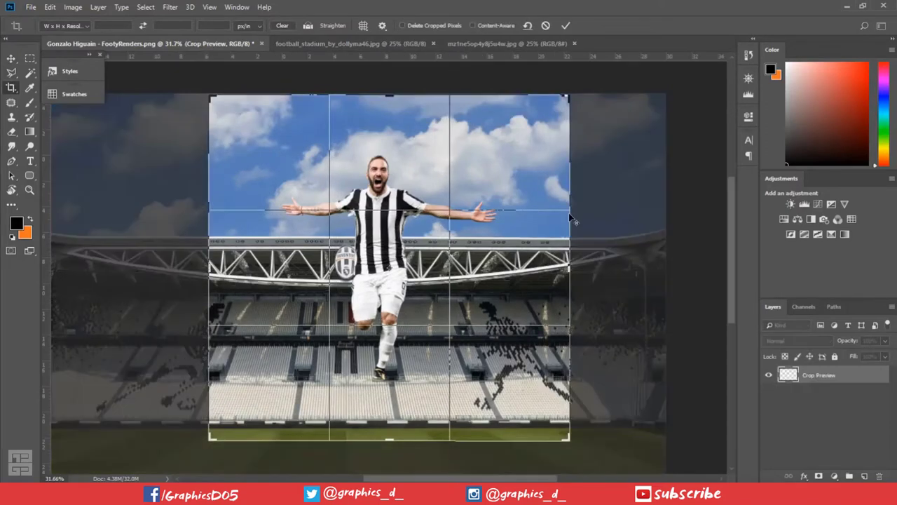
left_click_drag(568, 266, 662, 266)
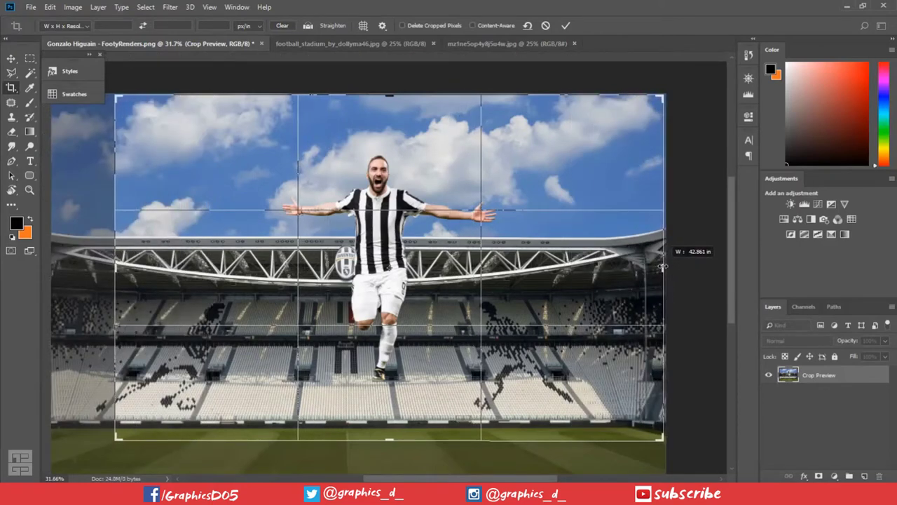
left_click_drag(662, 266, 662, 267)
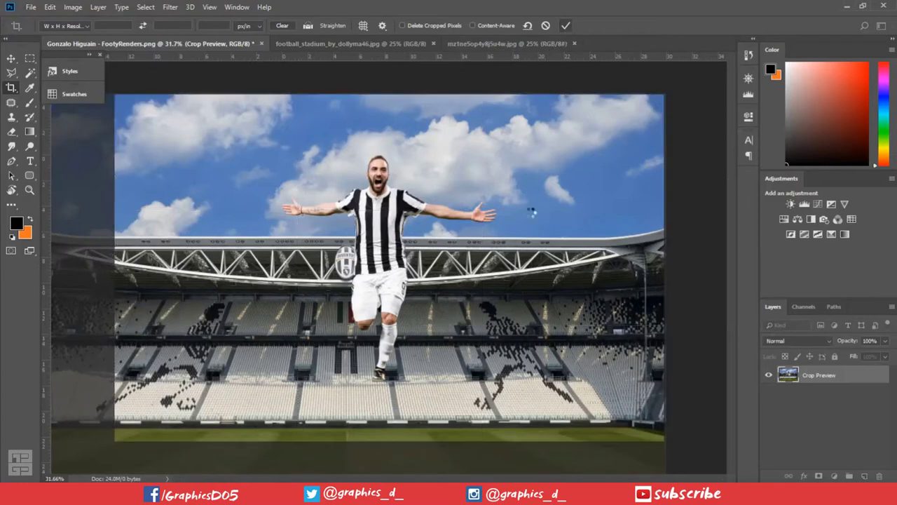
key("Return")
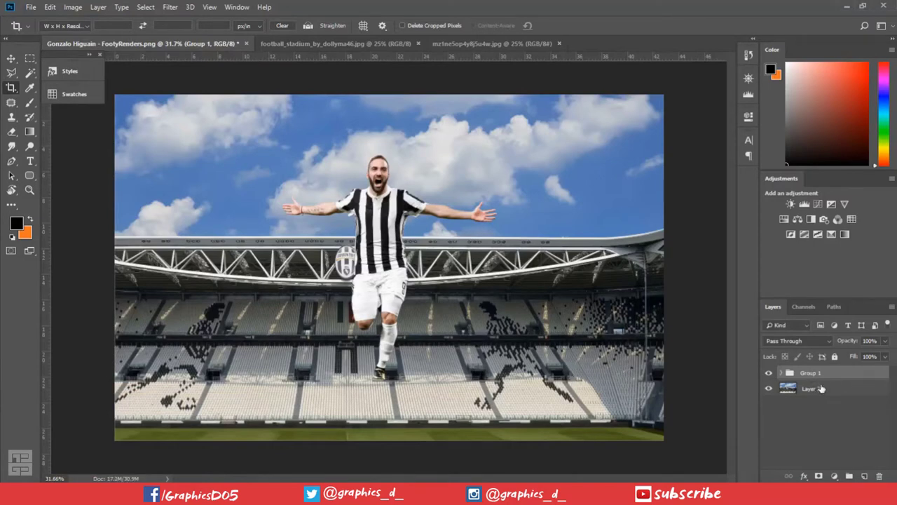
Free Transform the stadium Layer 2 down to about 87.5% and reposition it
left_click(821, 389)
key("ctrl+minus")
left_click(11, 57)
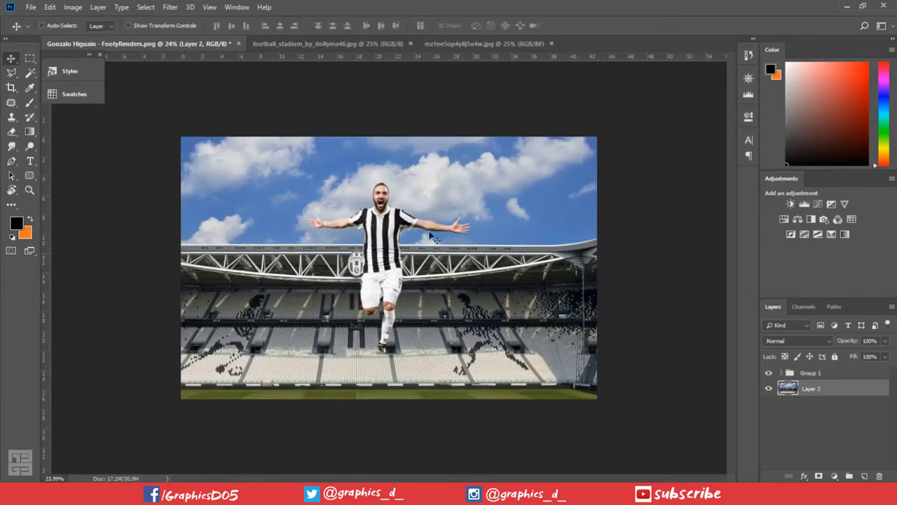
key("ctrl+t")
key("ctrl+minus")
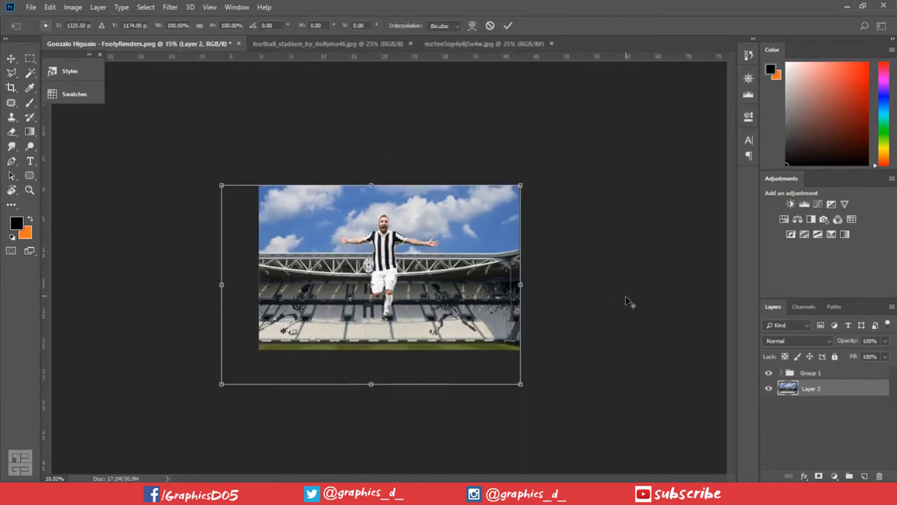
left_click_drag(513, 379, 511, 359)
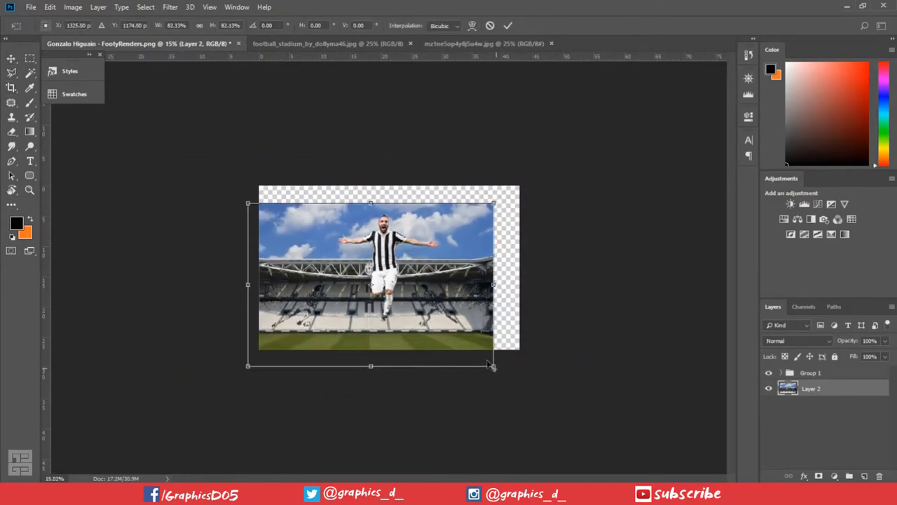
left_click_drag(484, 323, 490, 340)
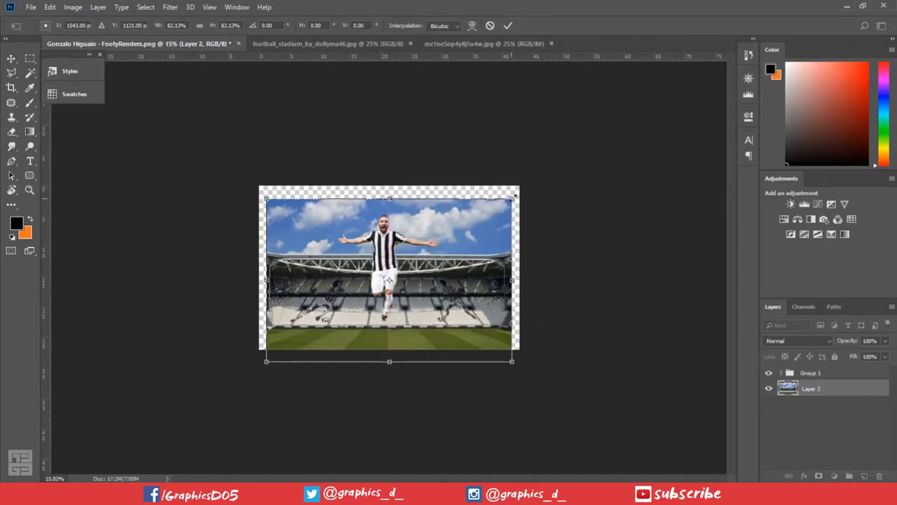
left_click_drag(512, 199, 520, 195)
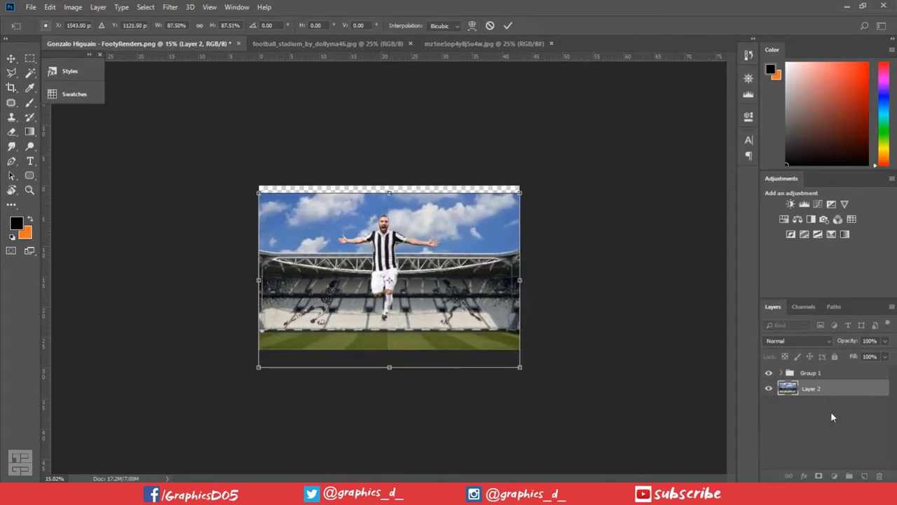
key("Return")
Move the player's Group 1 about 42 px lower
left_click(810, 372)
scroll(414, 279, "up", 2)
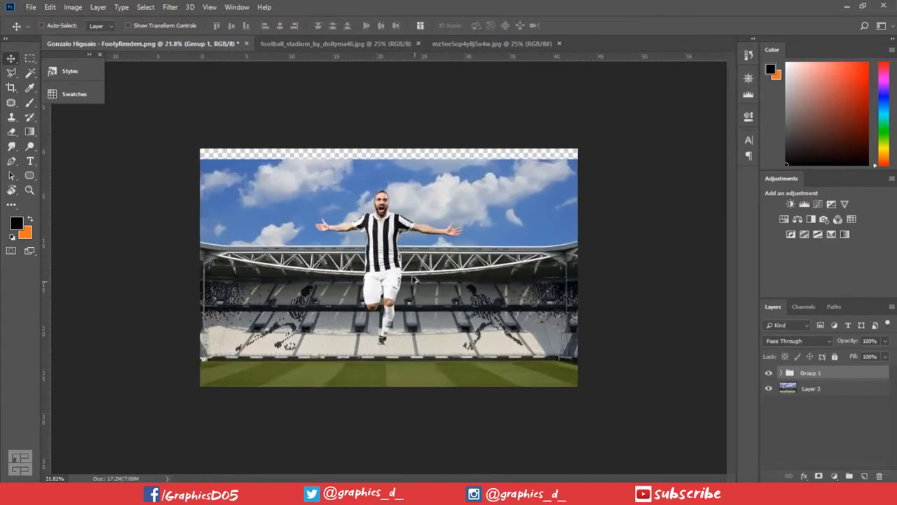
left_click_drag(408, 272, 409, 302)
scroll(412, 288, "up", 1)
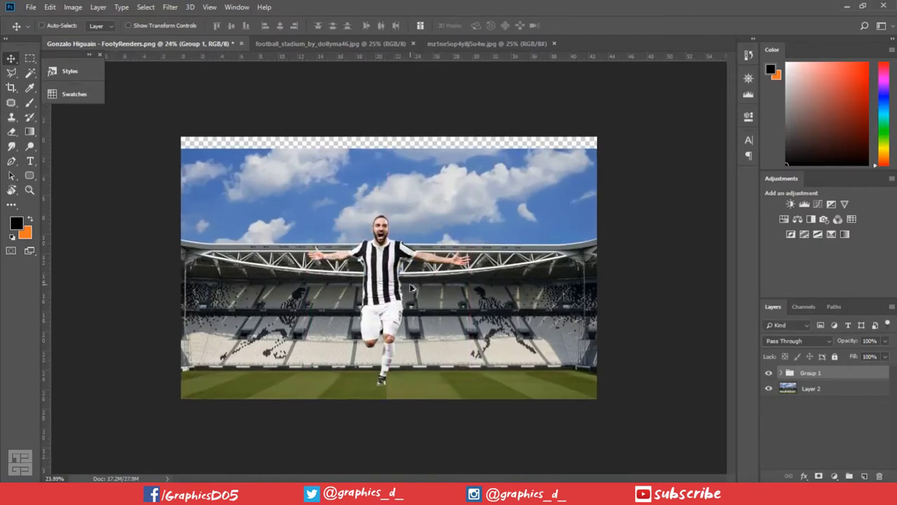
scroll(414, 289, "up", 1)
scroll(413, 289, "up", 1)
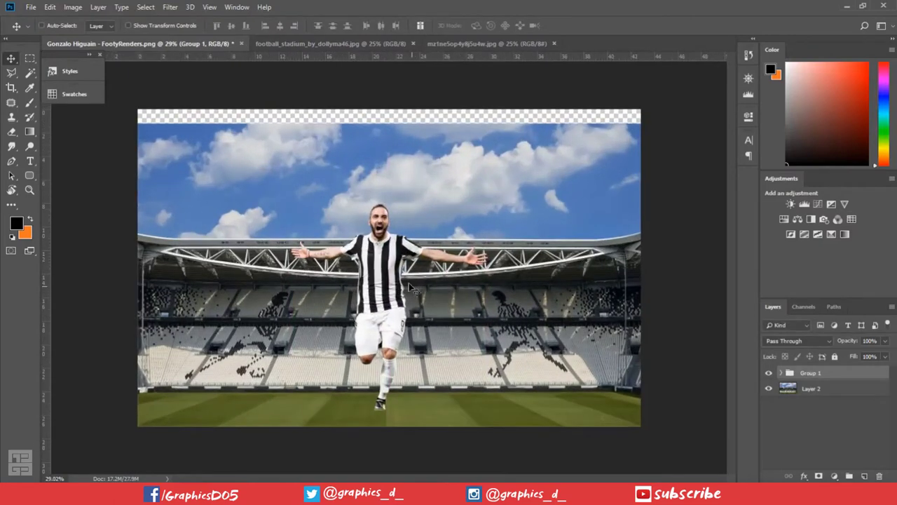
Drag the football_stadium night photo into the poster as Layer 3 beneath Group 1
left_click(477, 44)
left_click(330, 43)
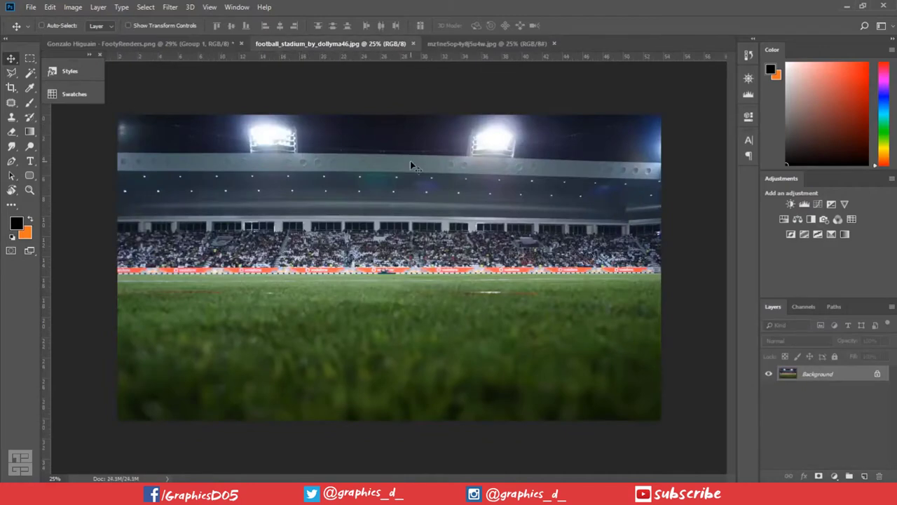
left_click_drag(411, 161, 202, 49)
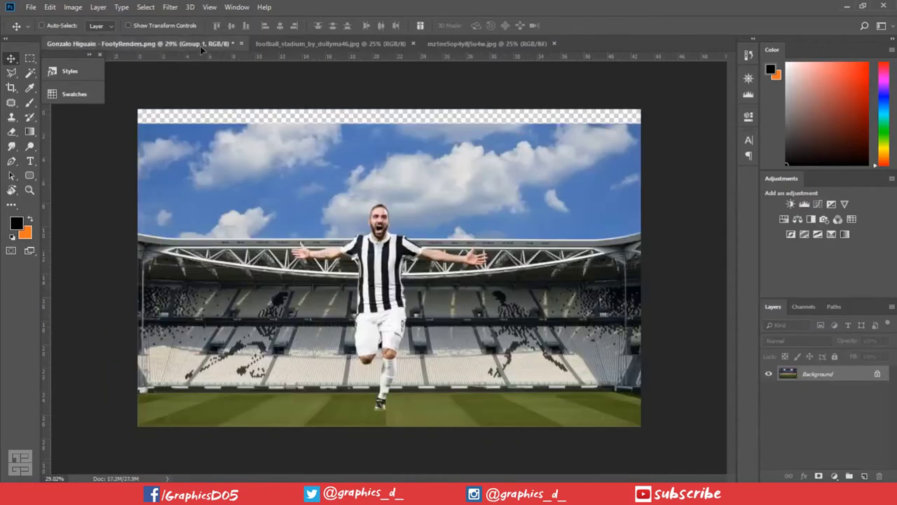
mouse_move(202, 50)
left_mouse_down()
mouse_move(361, 252)
mouse_move(370, 375)
left_mouse_up()
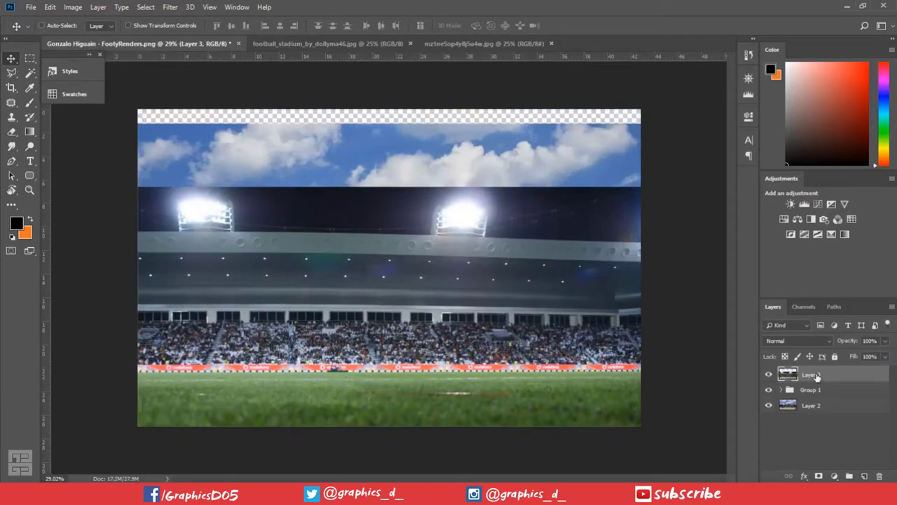
left_click_drag(815, 377, 811, 396)
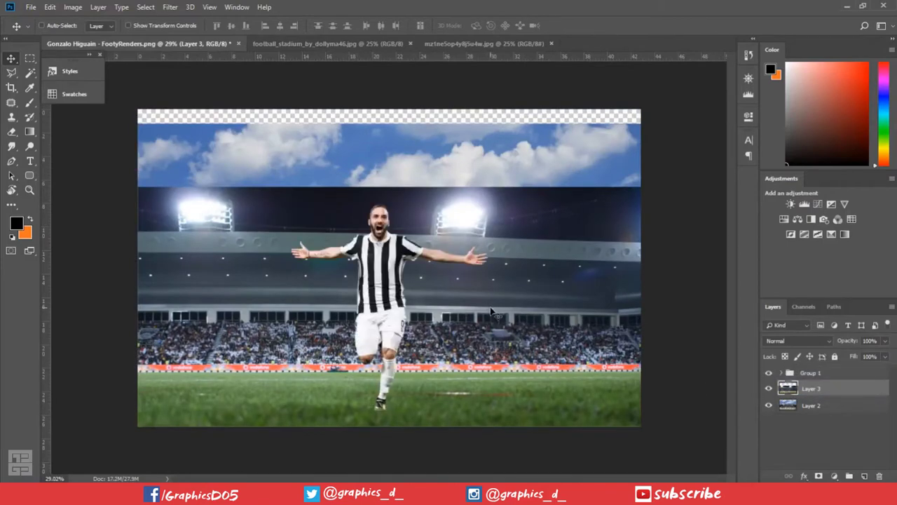
Crop the poster tighter to trim the transparent edges
left_click(11, 87)
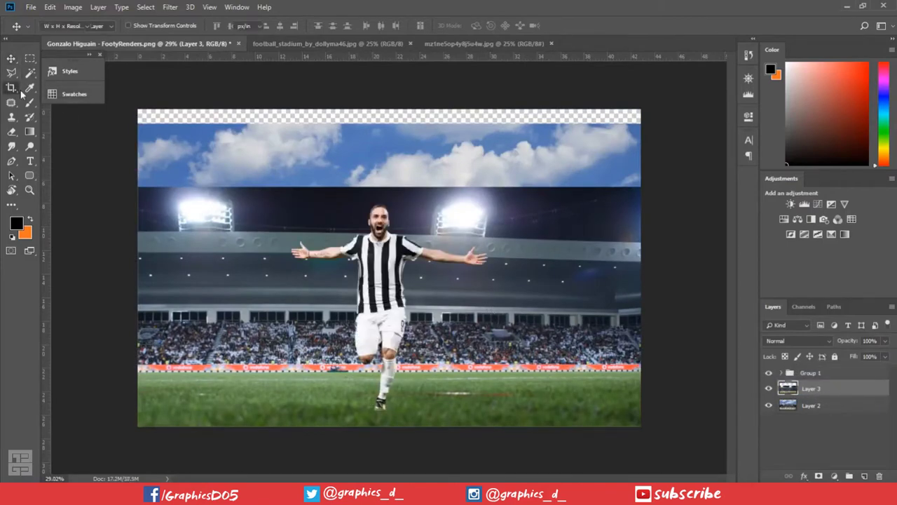
left_click_drag(642, 111, 608, 132)
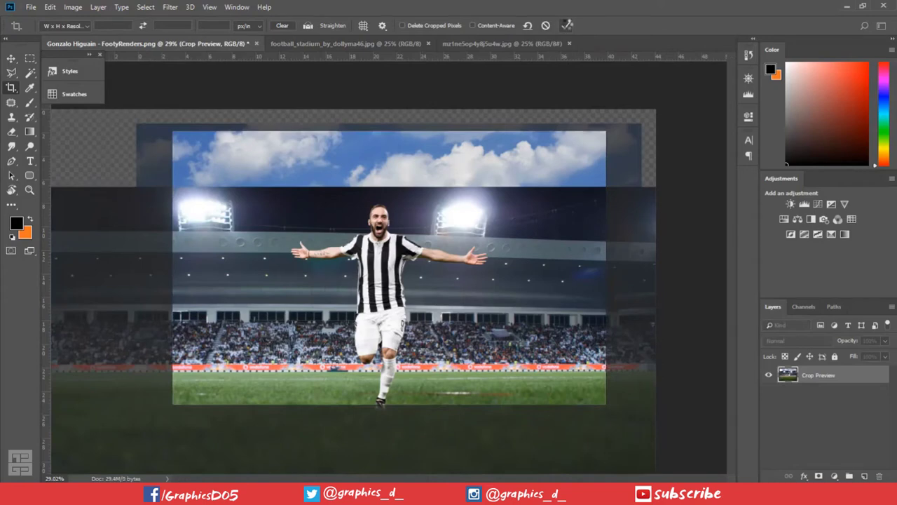
key("Return")
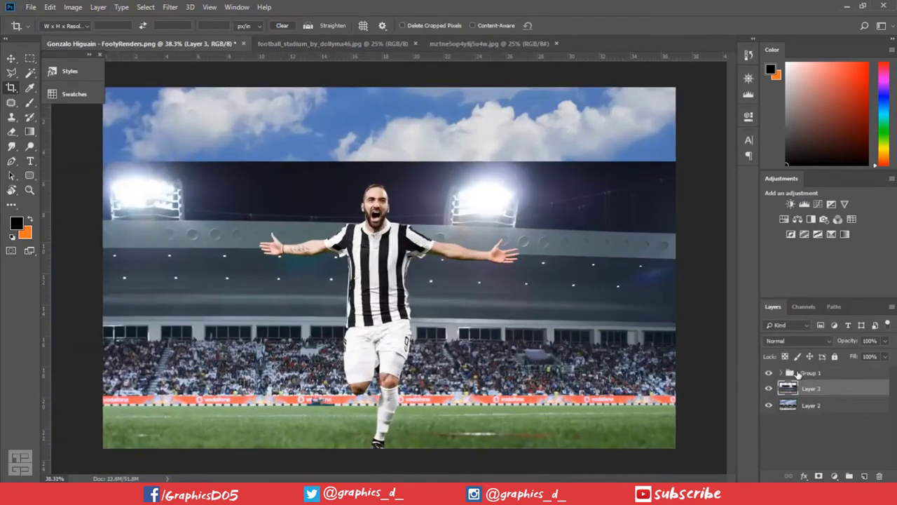
Nudge the player's Group 1 into position on the poster
left_click(798, 373)
left_click(11, 58)
mouse_move(354, 287)
left_mouse_down()
mouse_move(384, 311)
mouse_move(385, 300)
left_mouse_up()
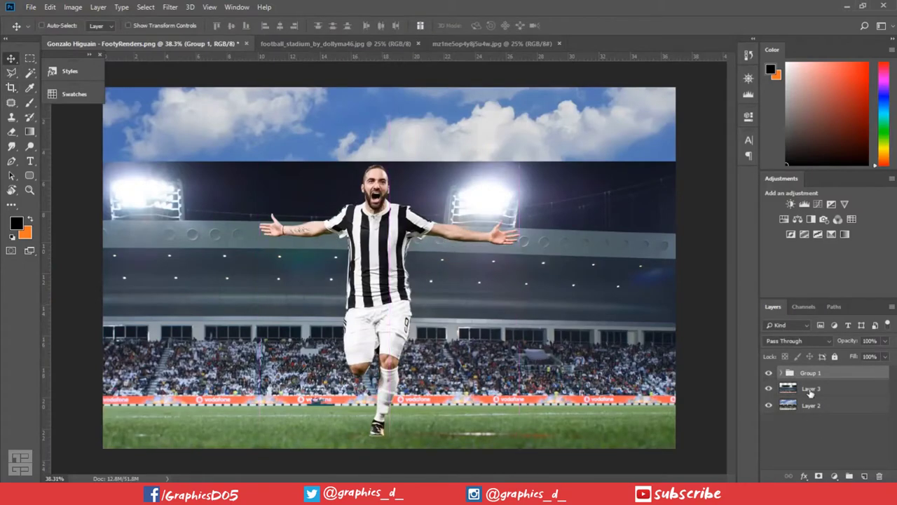
Shrink the night stadium Layer 3 to about 74%, squash it vertically, and lower it
left_click(811, 390)
left_click_drag(553, 333, 551, 334)
key("ctrl+t")
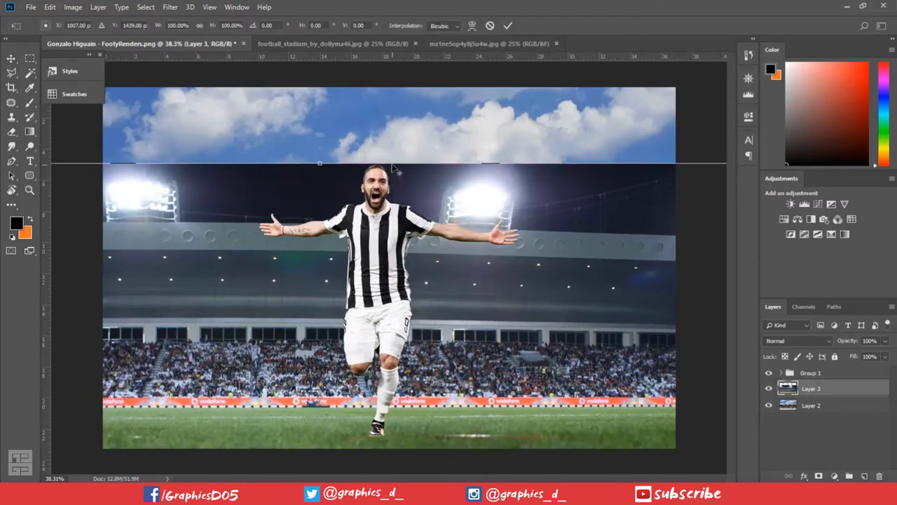
scroll(410, 178, "down", 2)
scroll(509, 227, "down", 2)
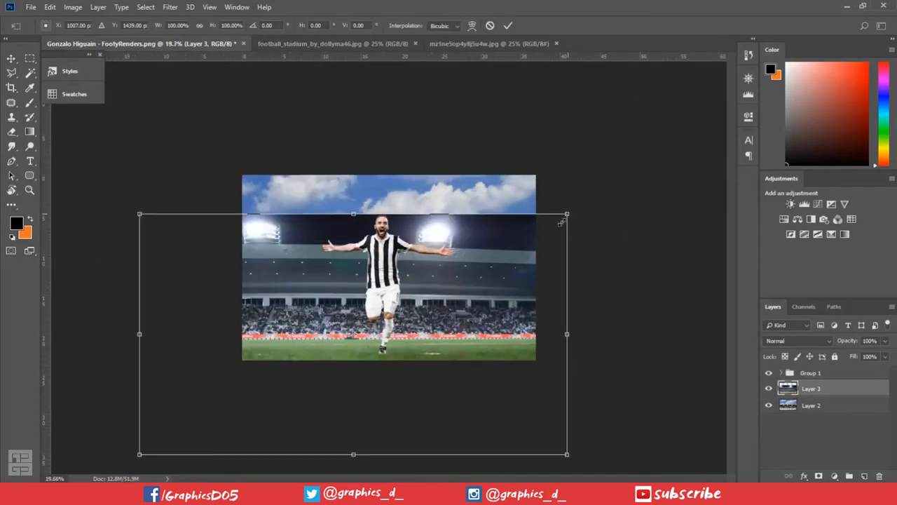
left_click_drag(566, 214, 511, 245)
left_click_drag(455, 297, 490, 292)
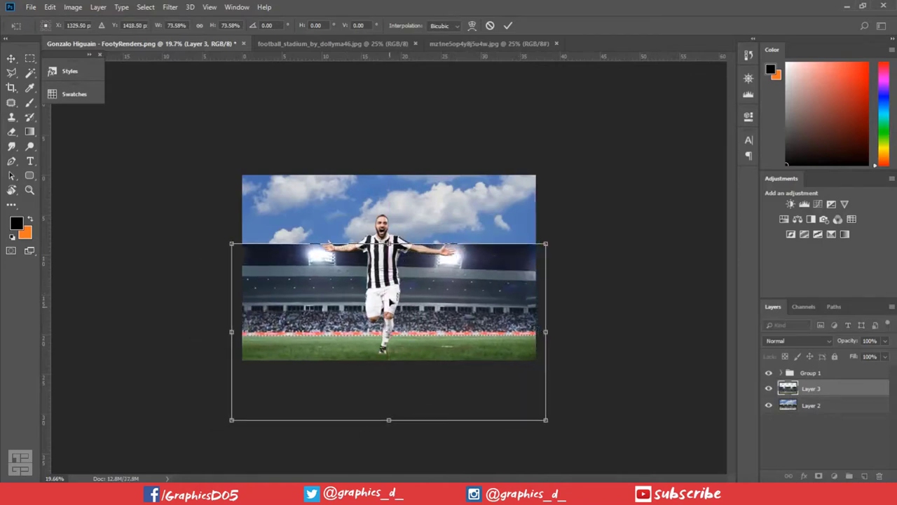
left_click_drag(390, 243, 390, 270)
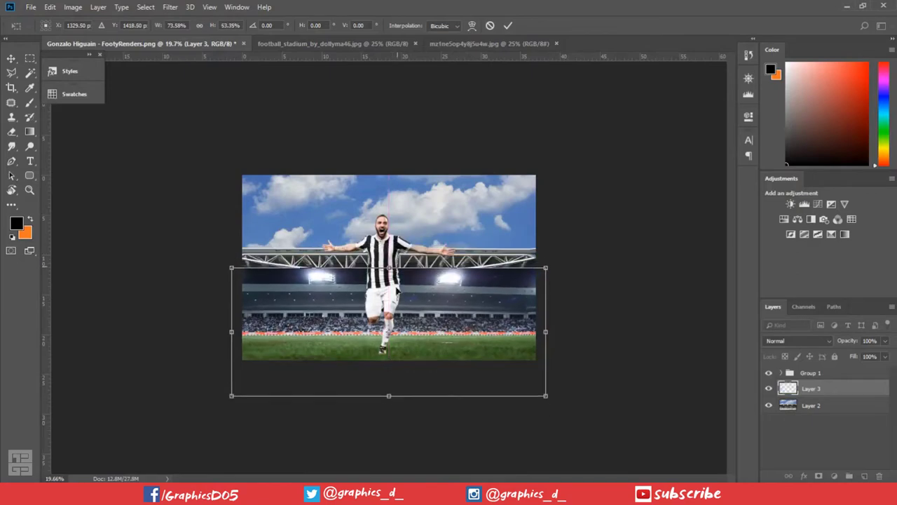
left_click_drag(397, 323, 397, 333)
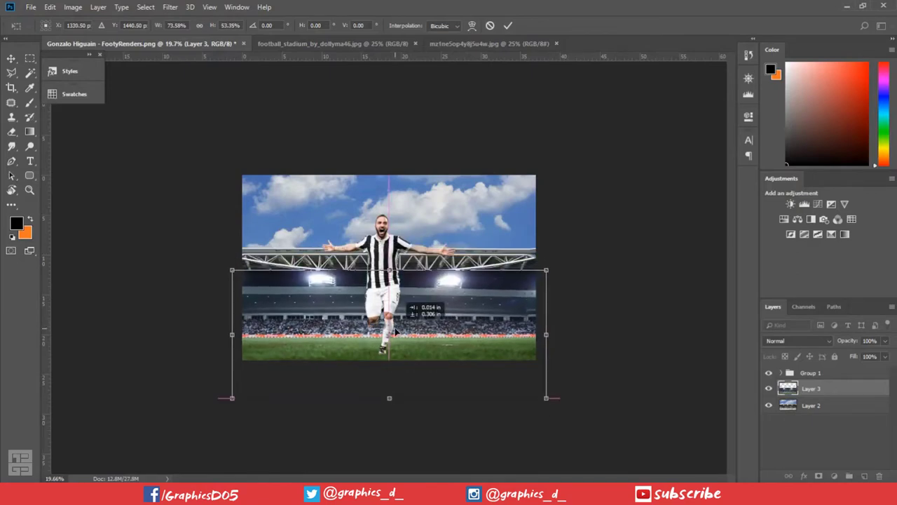
key("Return")
Zoom in and move Layer 3 beneath Layer 2 in the stack
key("ctrl+plus")
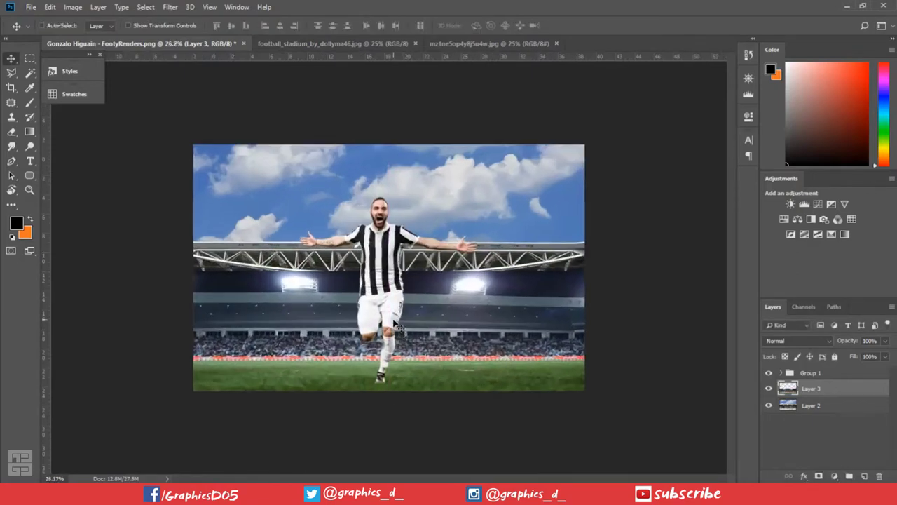
left_click_drag(397, 324, 466, 348)
mouse_move(817, 393)
left_mouse_down()
mouse_move(815, 415)
mouse_move(799, 412)
left_mouse_up()
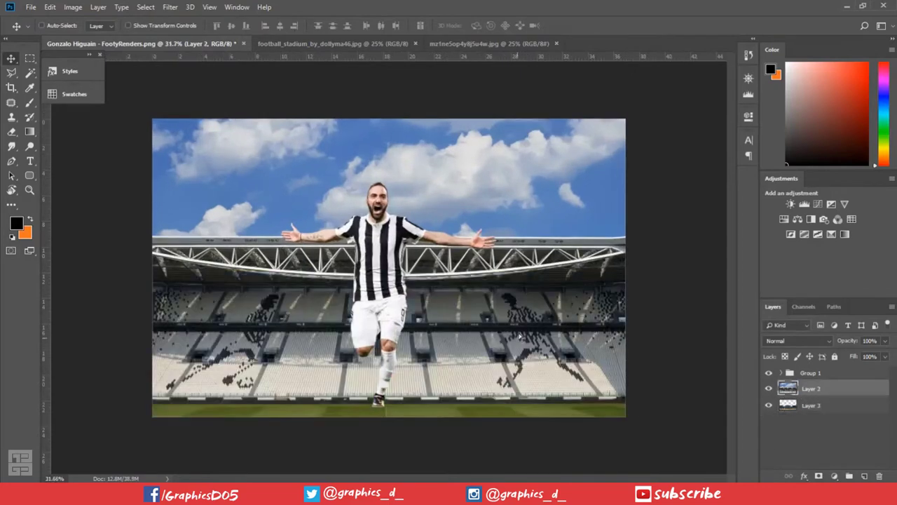
Raise the Juventus stadium Layer 2 and squash it from the top to about 65% height
left_click_drag(520, 337, 520, 302)
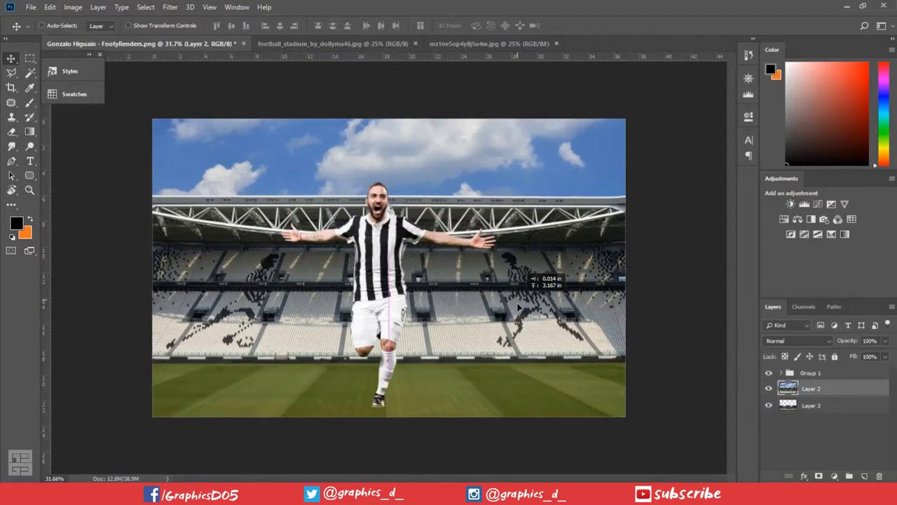
key("ctrl+minus")
key("ctrl+minus")
key("ctrl+minus")
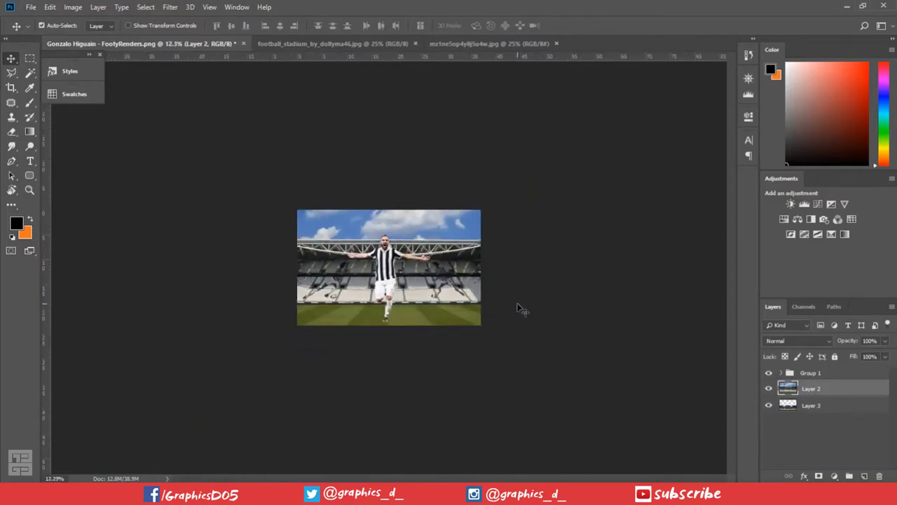
key("ctrl+t")
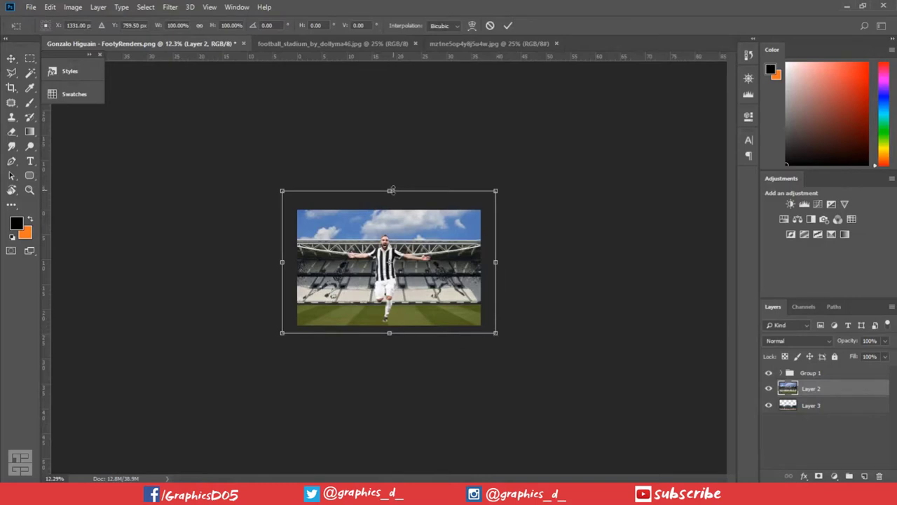
left_click_drag(391, 190, 394, 218)
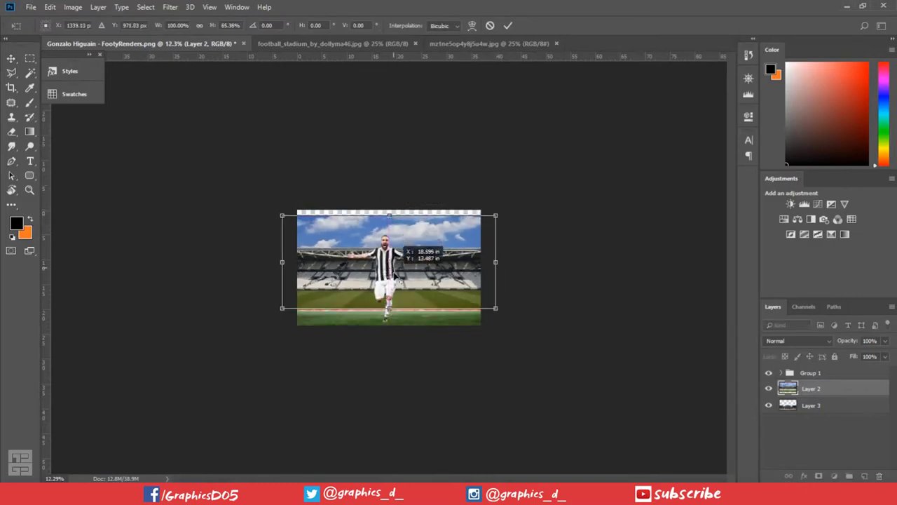
left_click_drag(412, 285, 416, 295)
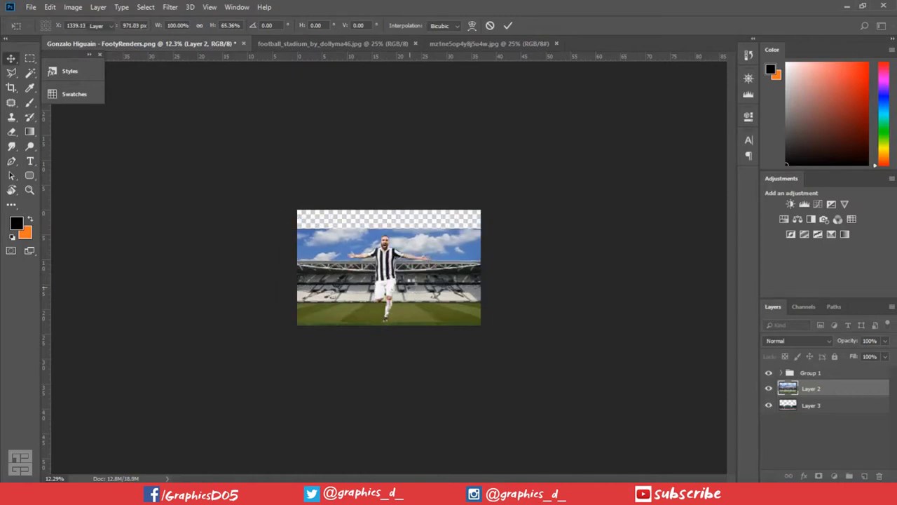
key("Return")
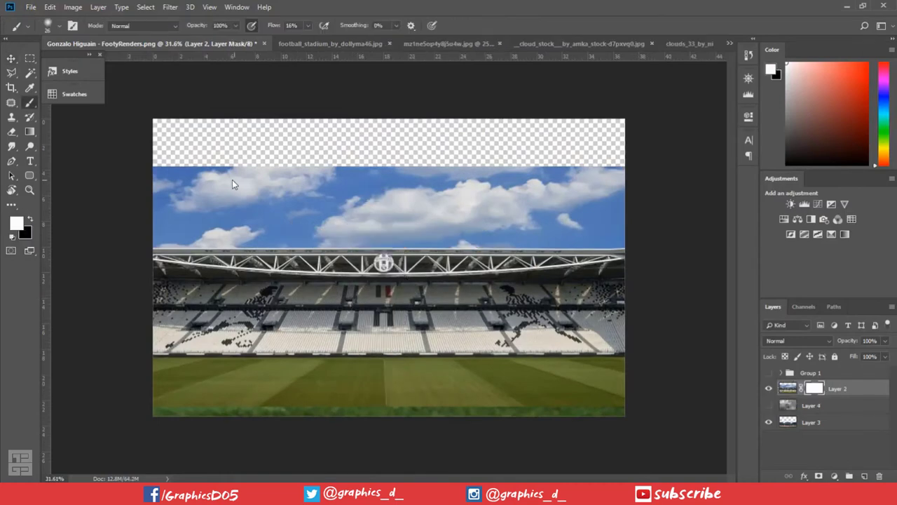
With a ~272 px black brush, blend the stadium grass into the layer below, lowering Layer 2 30 px
left_click_drag(232, 184, 214, 203)
key("x")
key("x")
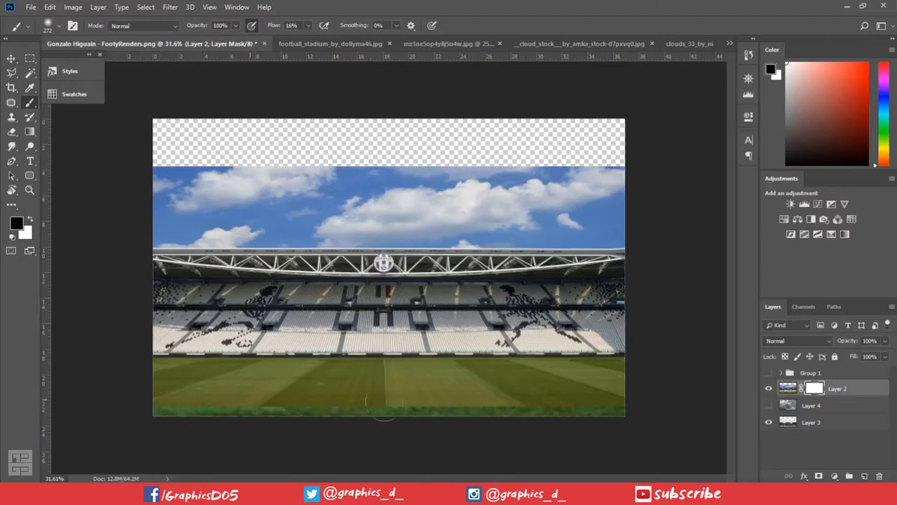
mouse_move(361, 404)
left_mouse_down()
mouse_move(684, 390)
mouse_move(214, 418)
left_mouse_up()
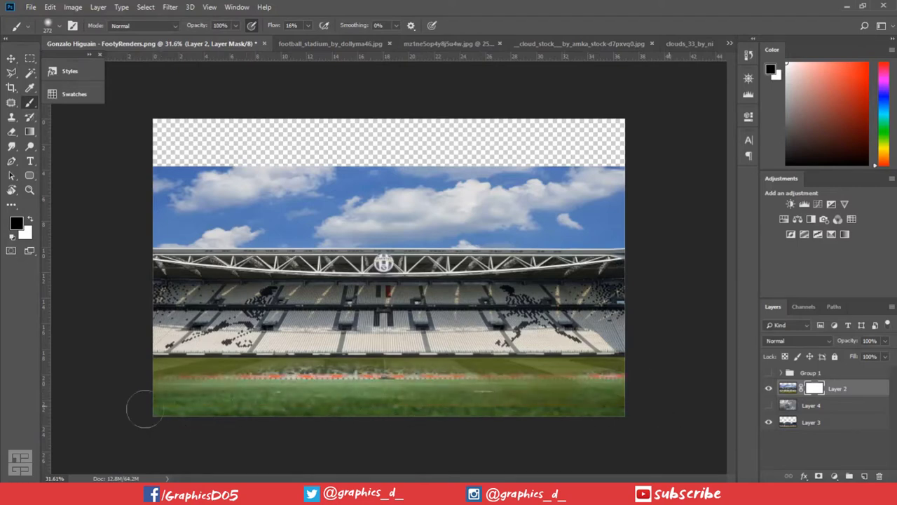
mouse_move(110, 393)
left_mouse_down()
mouse_move(538, 390)
mouse_move(11, 394)
left_mouse_up()
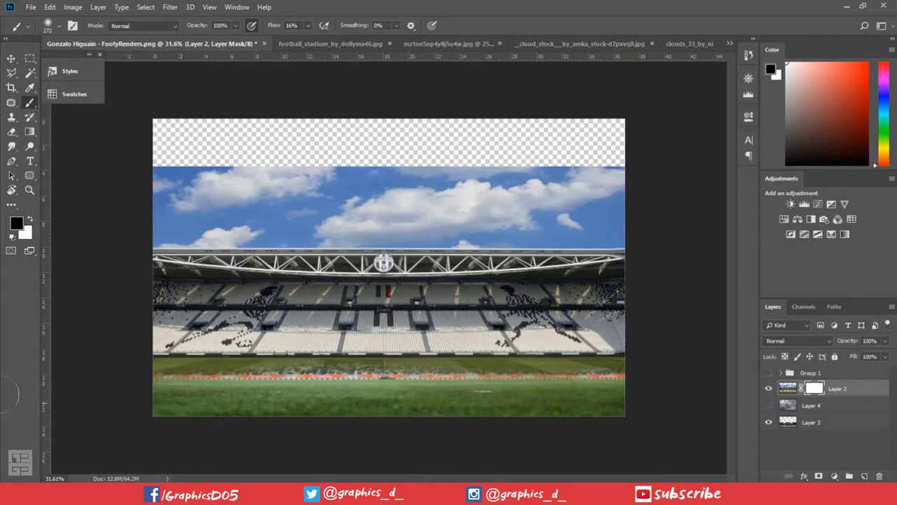
left_click(11, 58)
left_click_drag(437, 273, 437, 295)
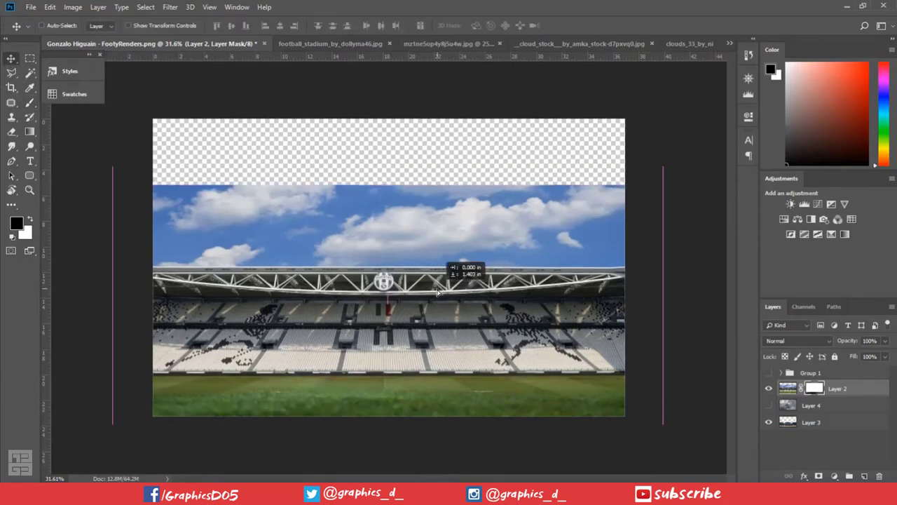
left_click(30, 102)
mouse_move(167, 407)
left_mouse_down()
mouse_move(136, 403)
mouse_move(411, 425)
mouse_move(631, 396)
mouse_move(479, 414)
left_mouse_up()
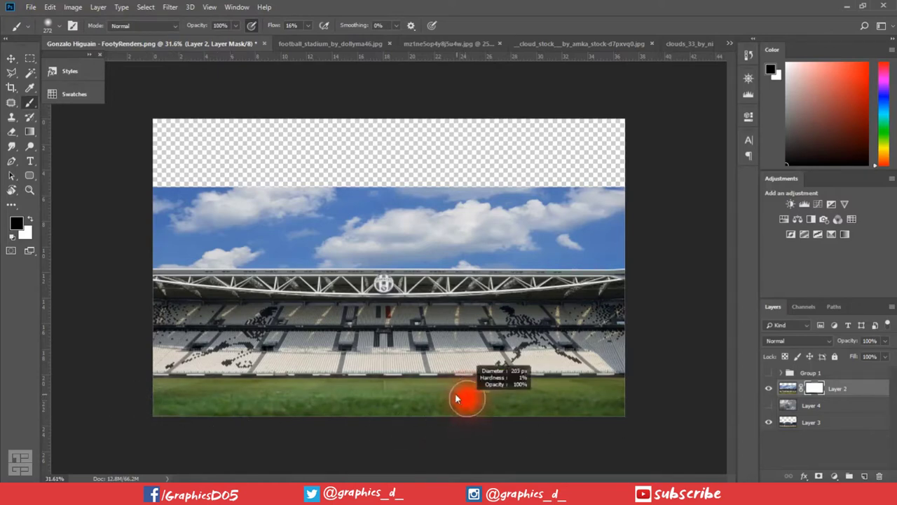
key("x")
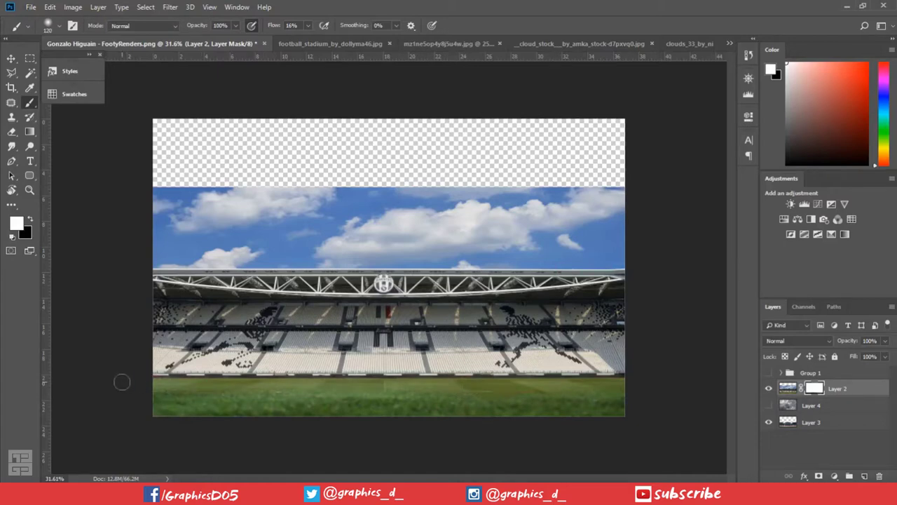
key("x")
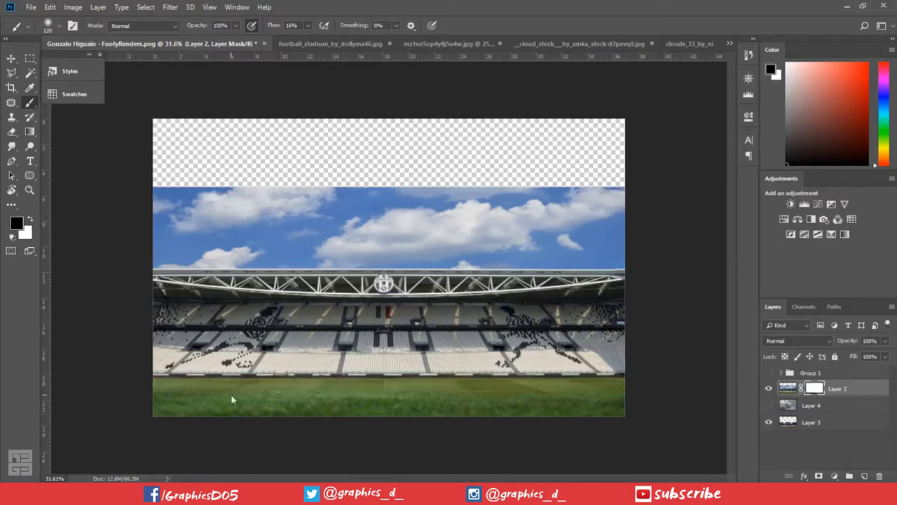
left_click_drag(232, 400, 203, 385)
key("x")
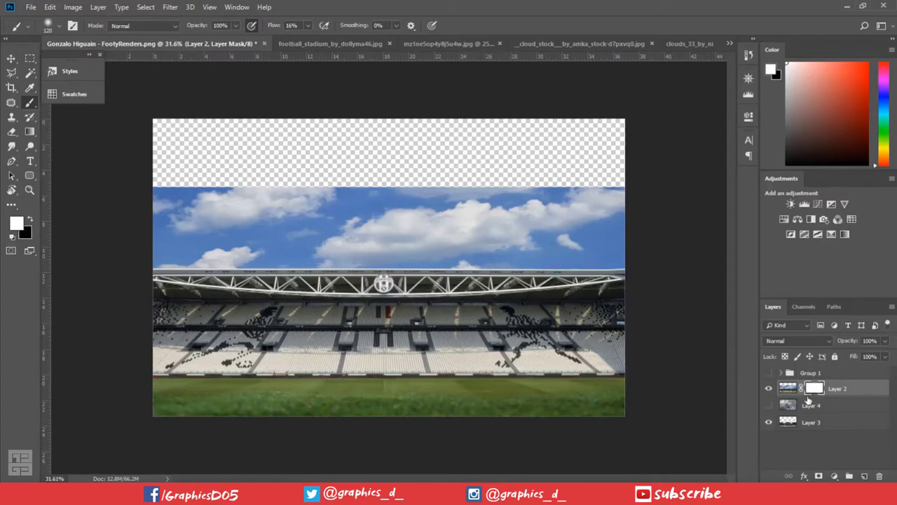
Paint black on Layer 2's mask to hide the cloudy sky bands
left_click(804, 406)
left_click(813, 388)
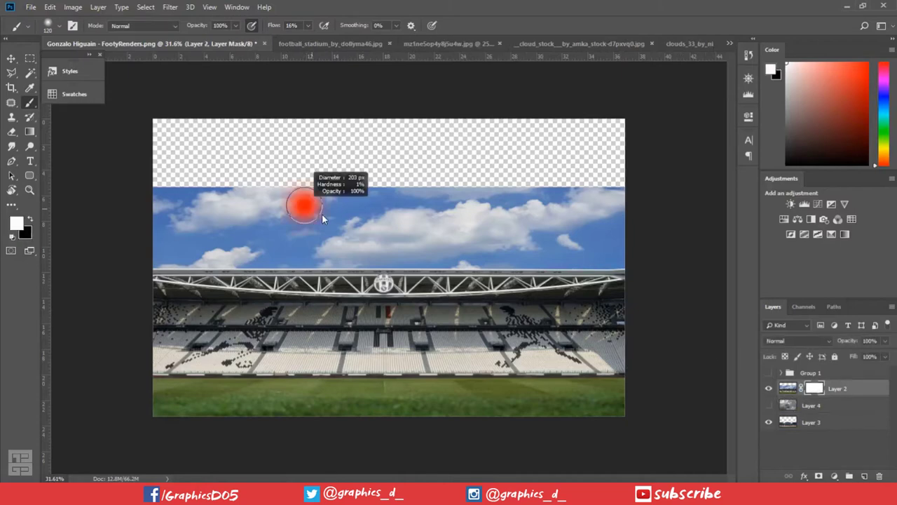
key("x")
mouse_move(230, 194)
left_mouse_down()
mouse_move(411, 212)
mouse_move(87, 180)
left_mouse_up()
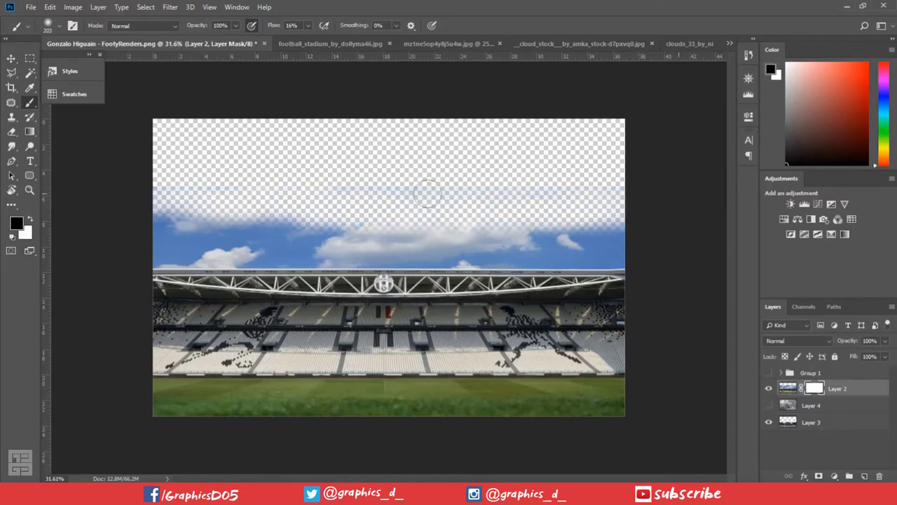
mouse_move(314, 210)
left_mouse_down()
mouse_move(117, 242)
mouse_move(110, 210)
left_mouse_up()
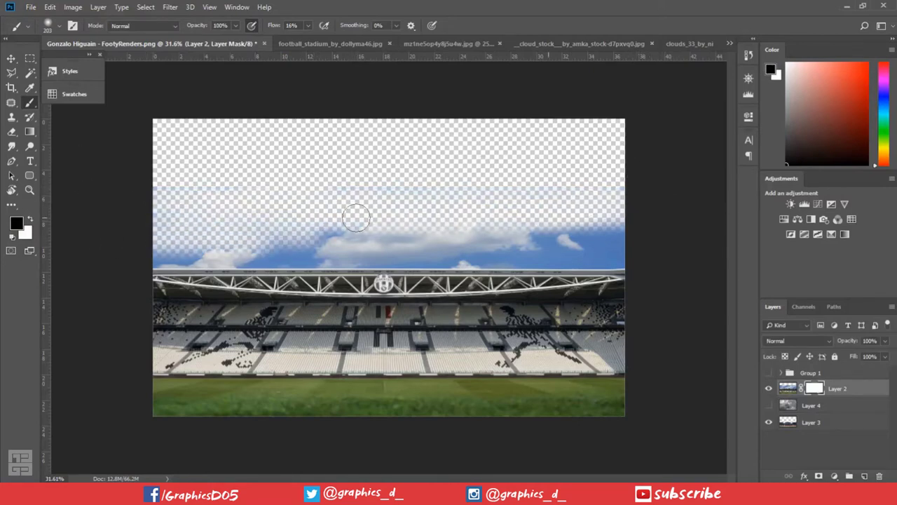
left_click_drag(357, 217, 437, 238)
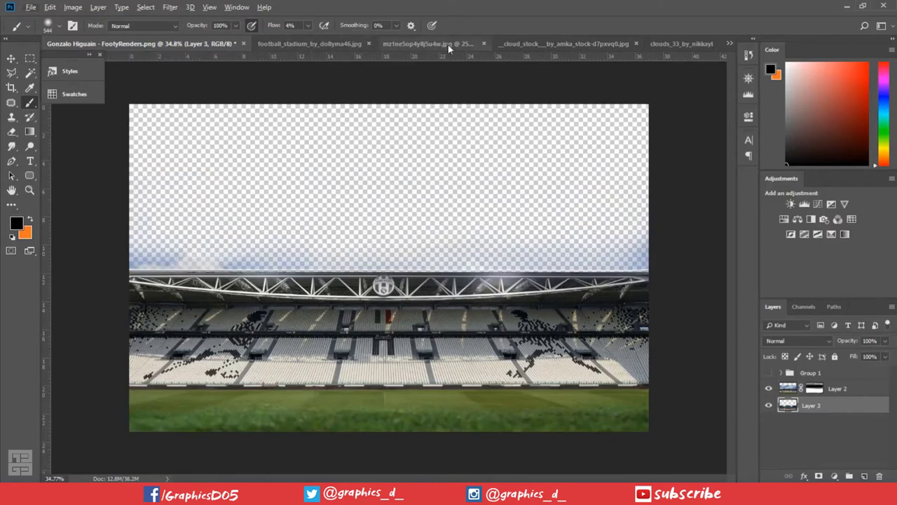
Close the football_stadium, Juventus stadium and cloud source images, and open a sky image
left_click(369, 45)
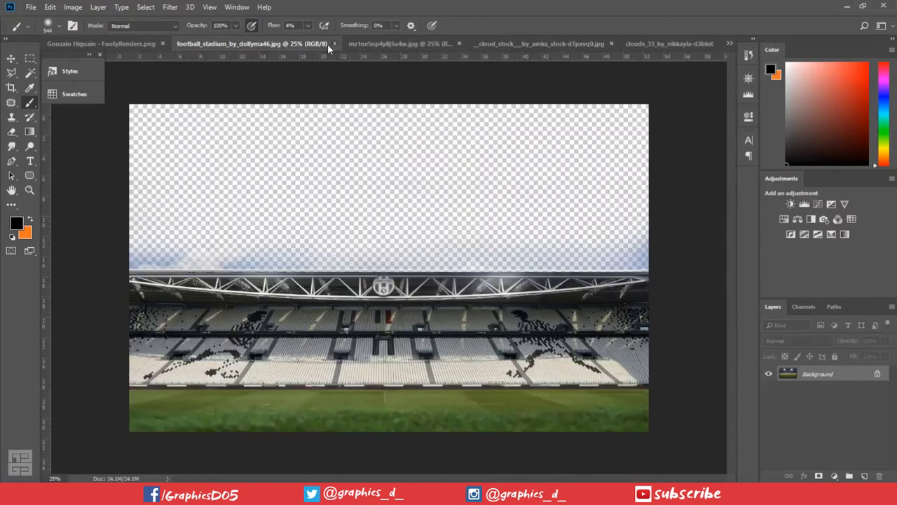
left_click(335, 44)
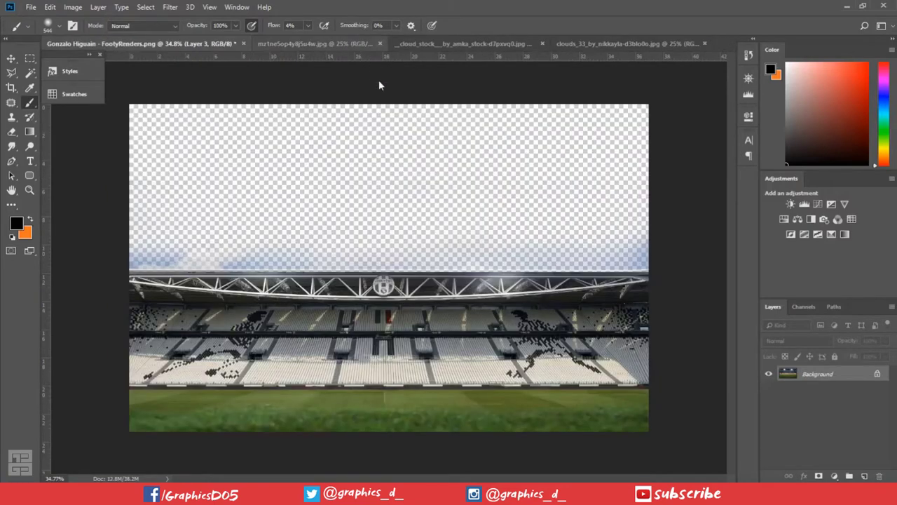
left_click(382, 49)
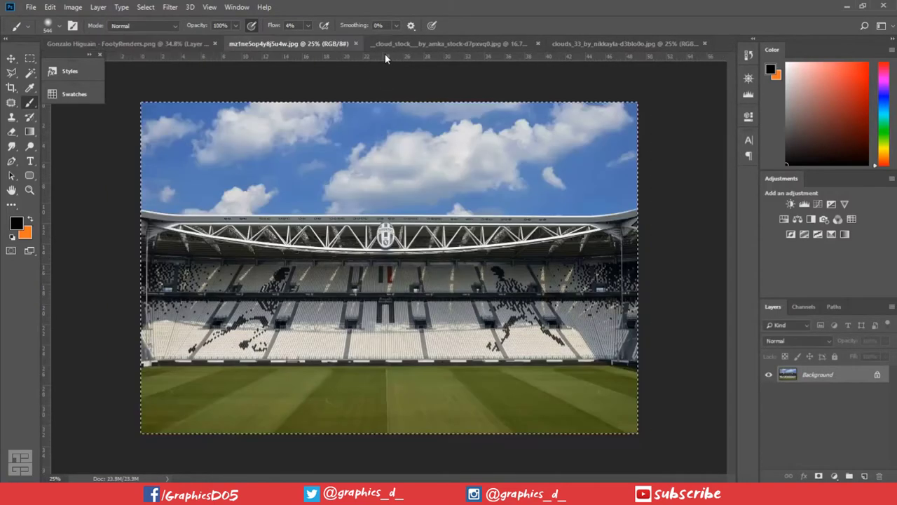
left_click(355, 43)
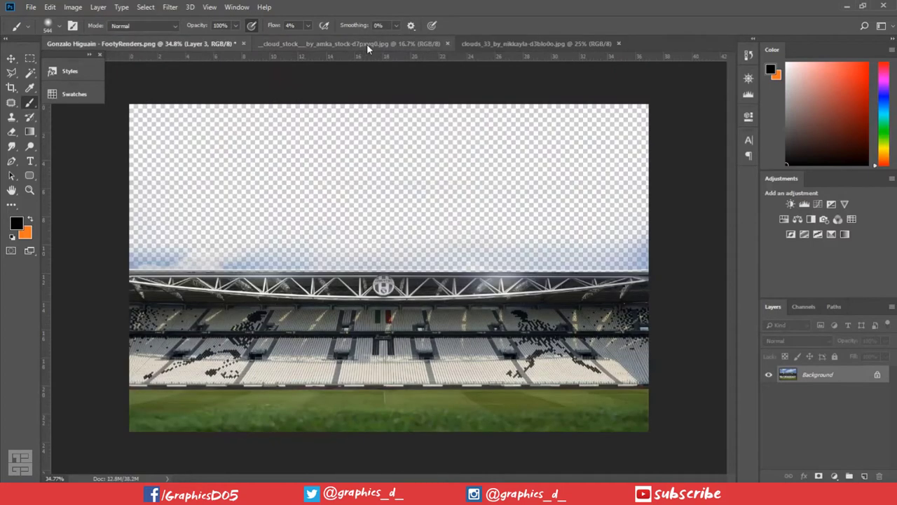
left_click(370, 44)
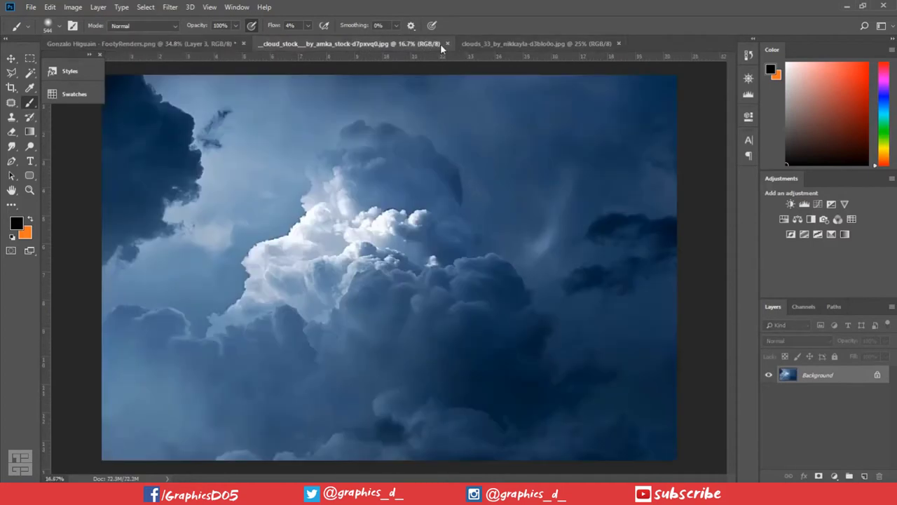
left_click(447, 44)
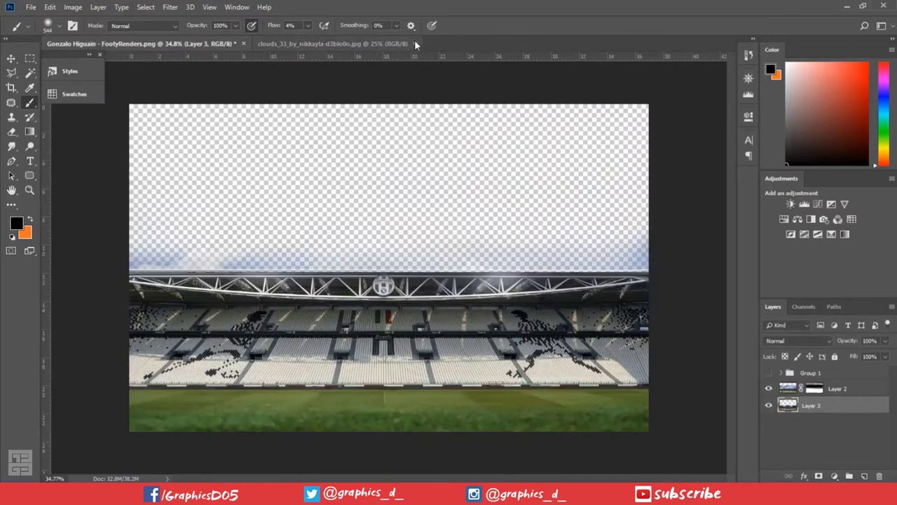
left_click(414, 44)
left_click(35, 7)
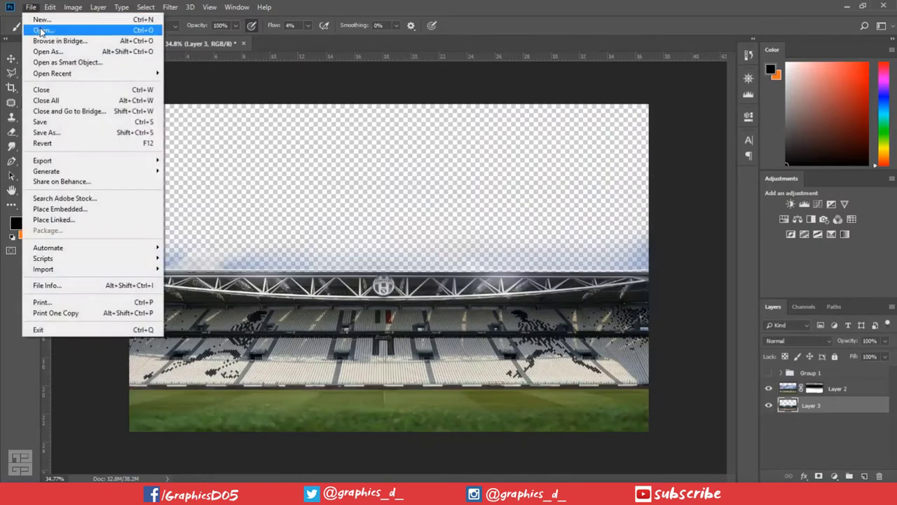
left_click(31, 7)
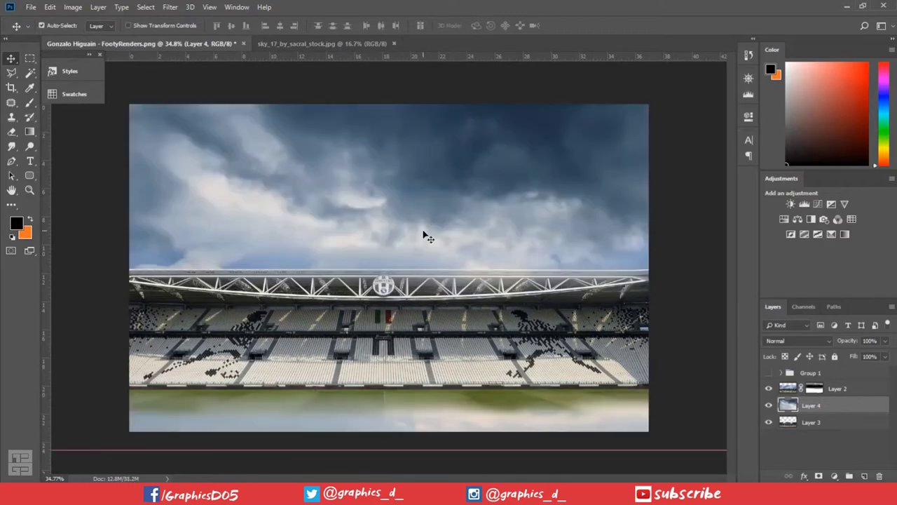
Scale the sky Layer 4 to about 78.6%, then duplicate it and place the copy above Layer 2
key("ctrl+t")
key("ctrl+0")
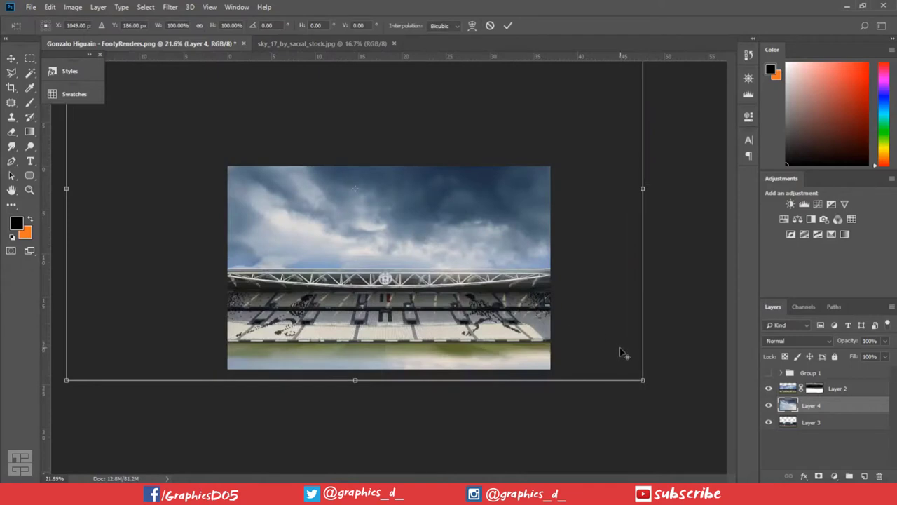
left_click_drag(644, 383, 574, 343)
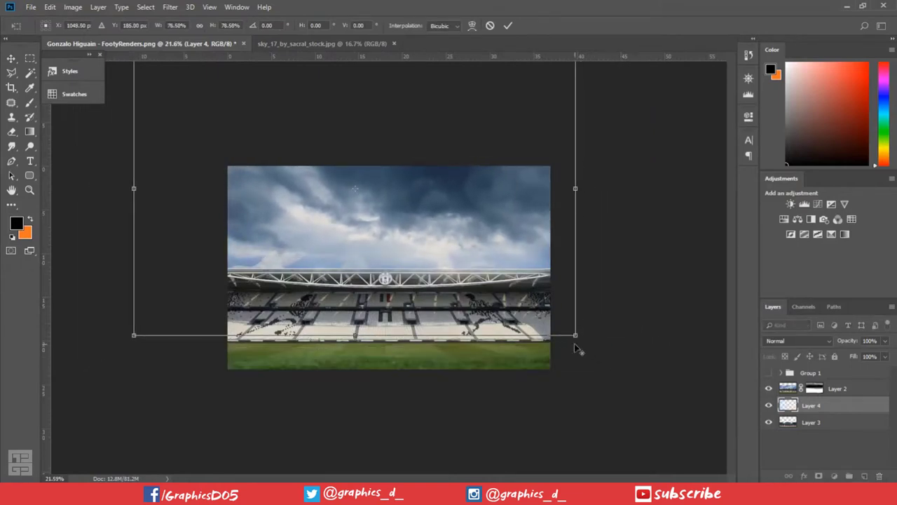
key("Return")
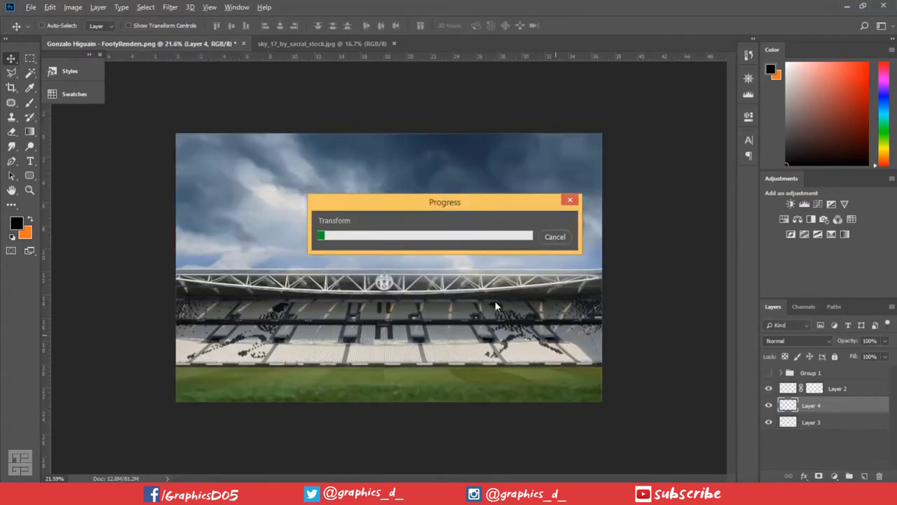
key("ctrl+0")
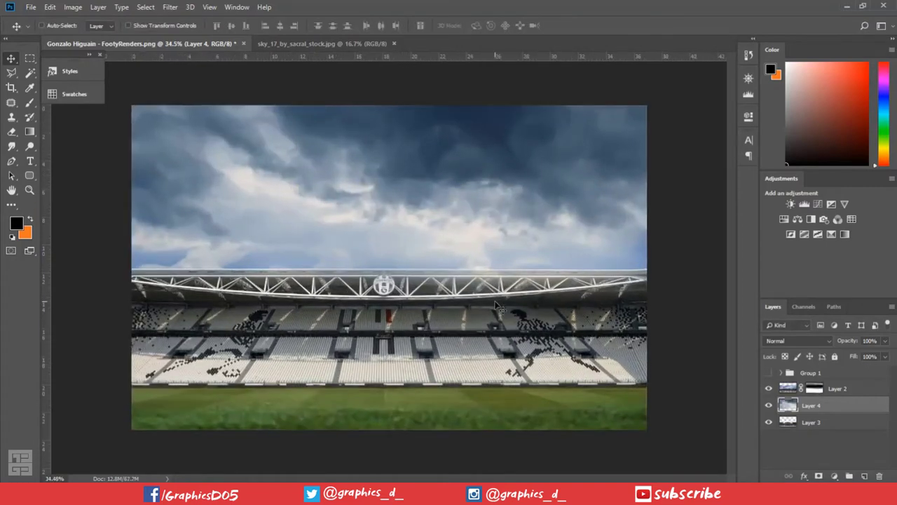
key("ctrl+j")
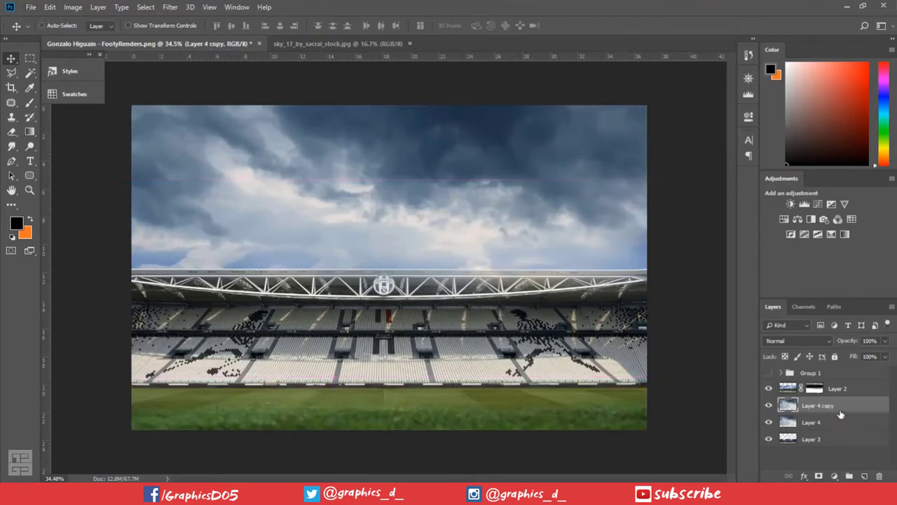
left_click_drag(841, 411, 846, 383)
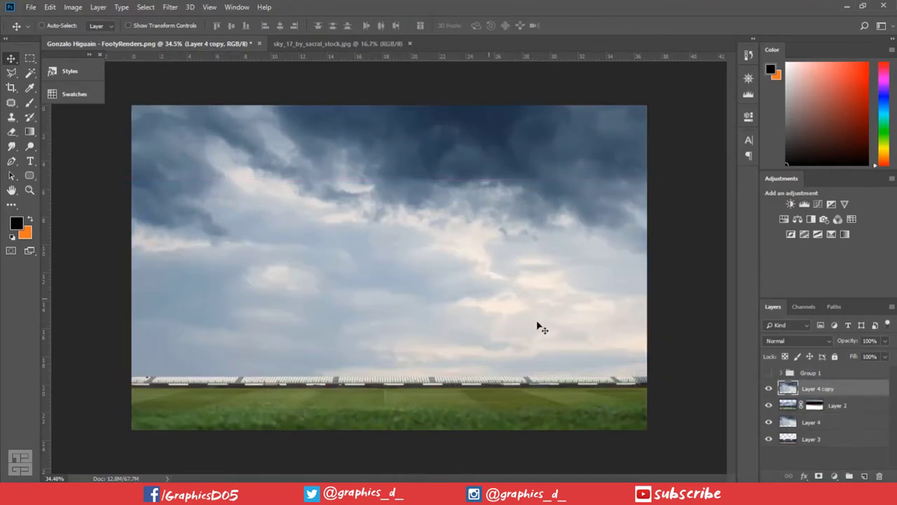
Mask Layer 4 copy and paint black with a soft low-flow brush to reveal the stands
left_click(819, 476)
left_click(30, 102)
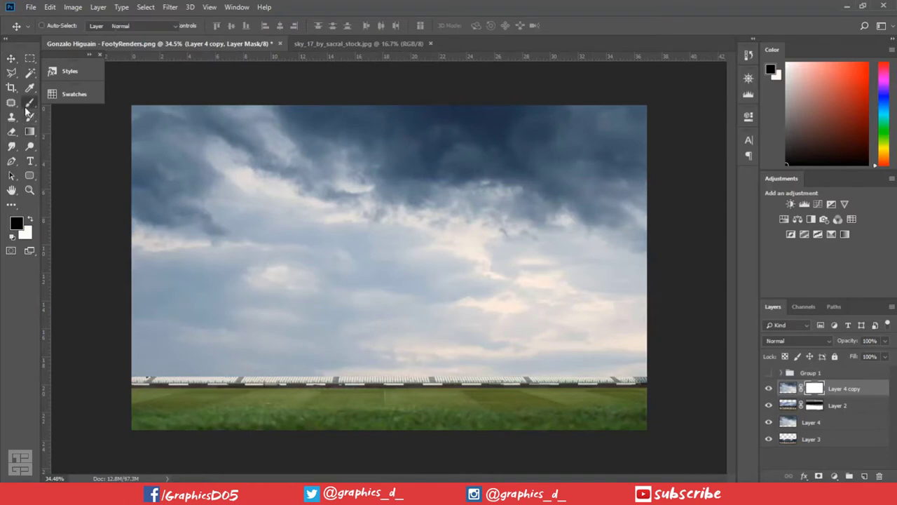
left_click_drag(470, 372, 601, 356)
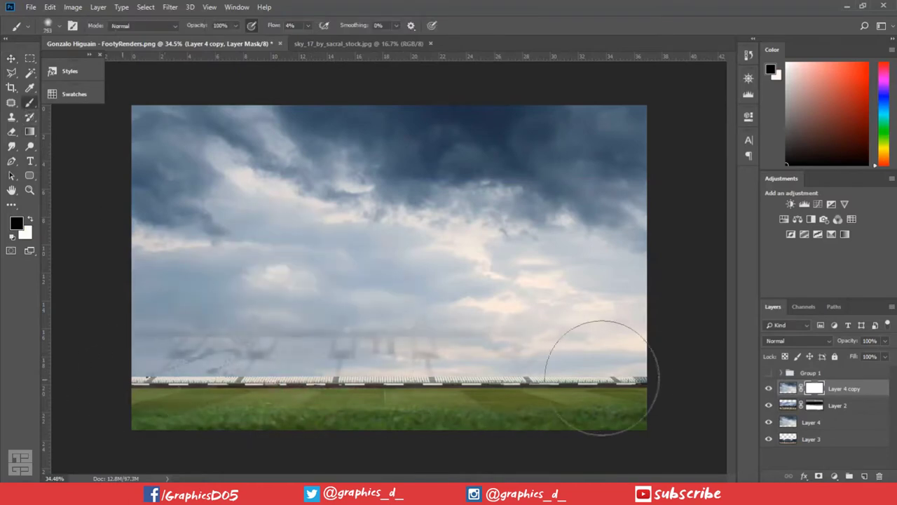
mouse_move(666, 345)
left_mouse_down()
mouse_move(250, 331)
mouse_move(544, 320)
mouse_move(140, 311)
mouse_move(637, 311)
mouse_move(675, 320)
mouse_move(581, 320)
mouse_move(601, 321)
mouse_move(589, 326)
mouse_move(596, 329)
mouse_move(661, 331)
mouse_move(99, 331)
left_mouse_up()
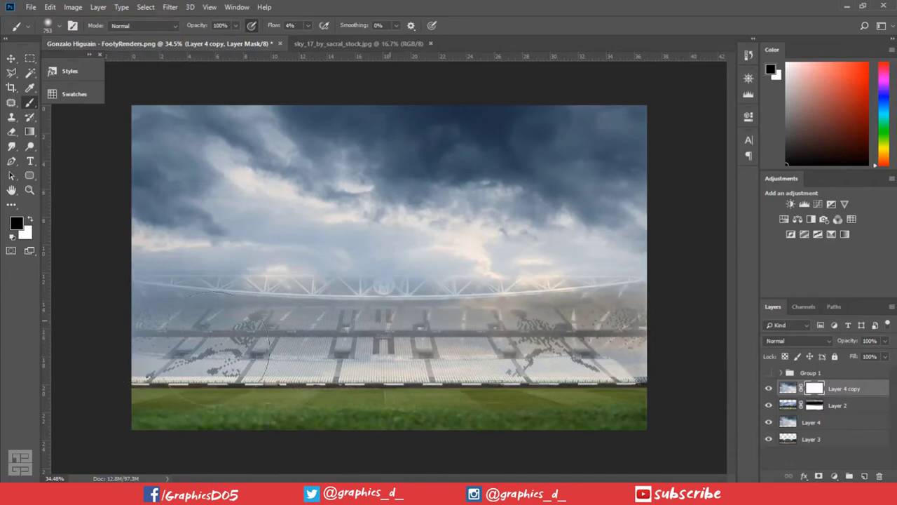
left_click_drag(247, 339, 263, 327)
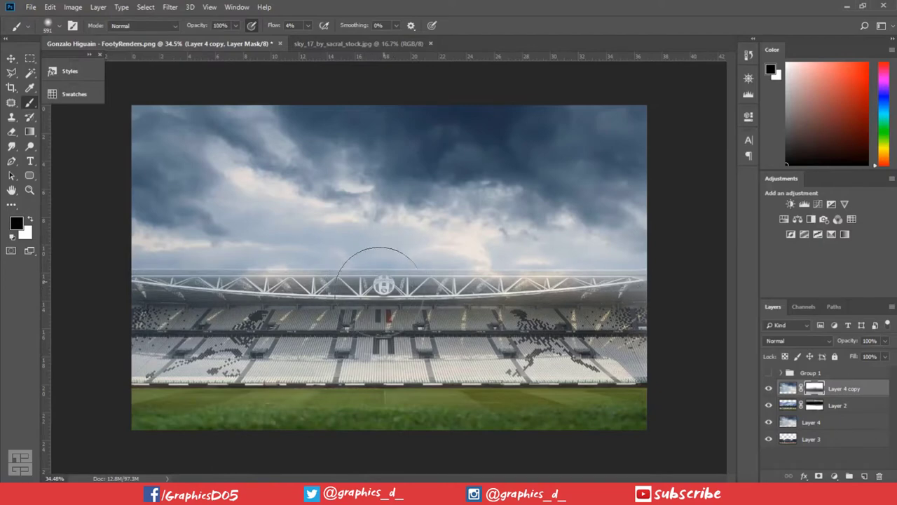
Select Layer 2's layer mask for editing
scroll(151, 317, "up", 1)
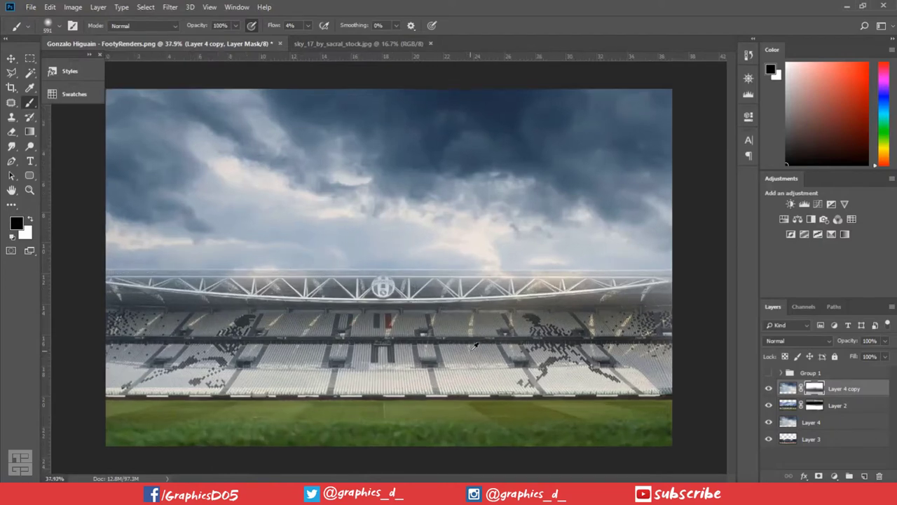
left_click(814, 405)
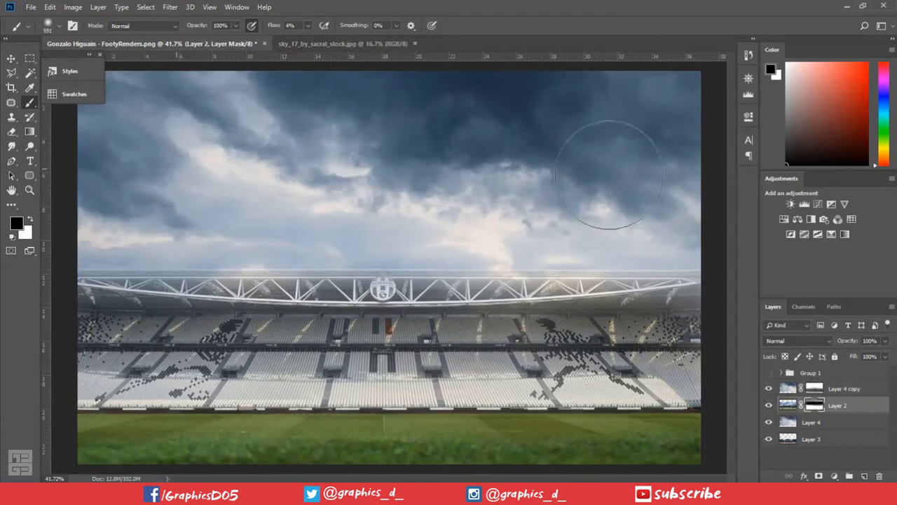
scroll(375, 192, "down", 1)
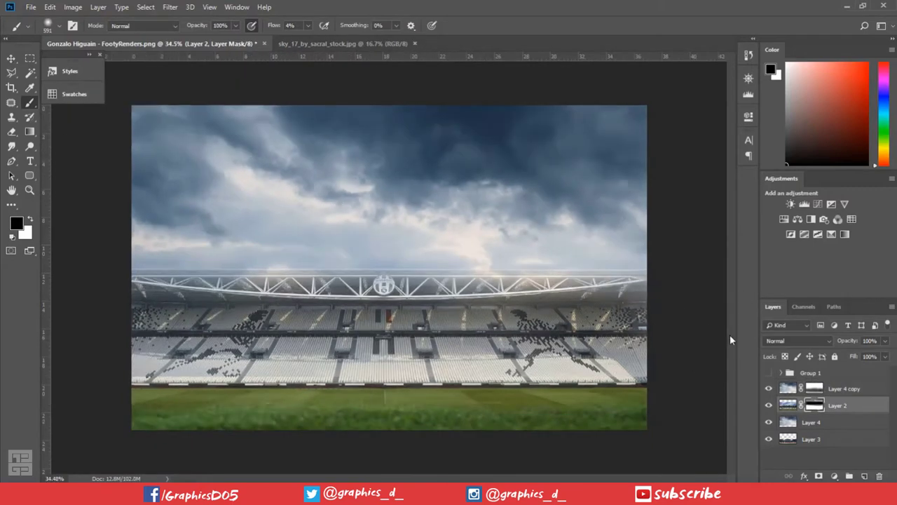
Show Group 1 again and brush the mask near the player's raised hand
left_click(769, 373)
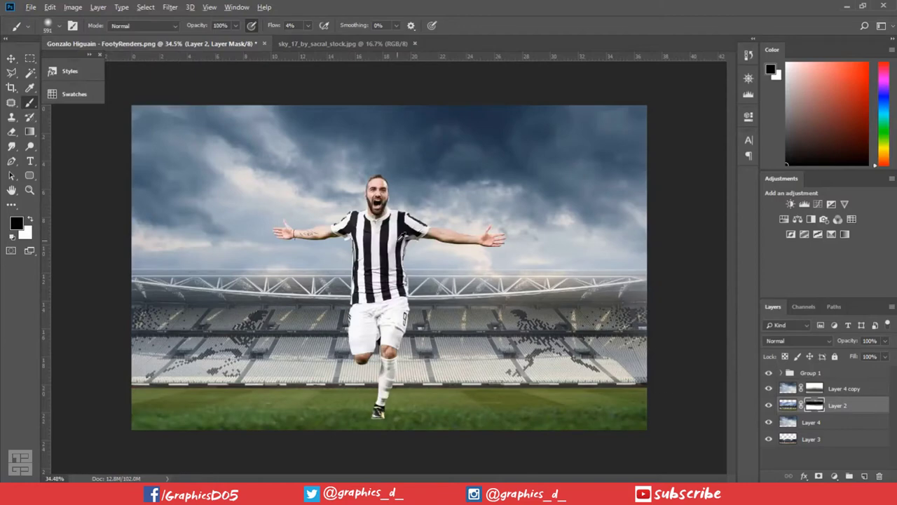
scroll(554, 276, "up", 1)
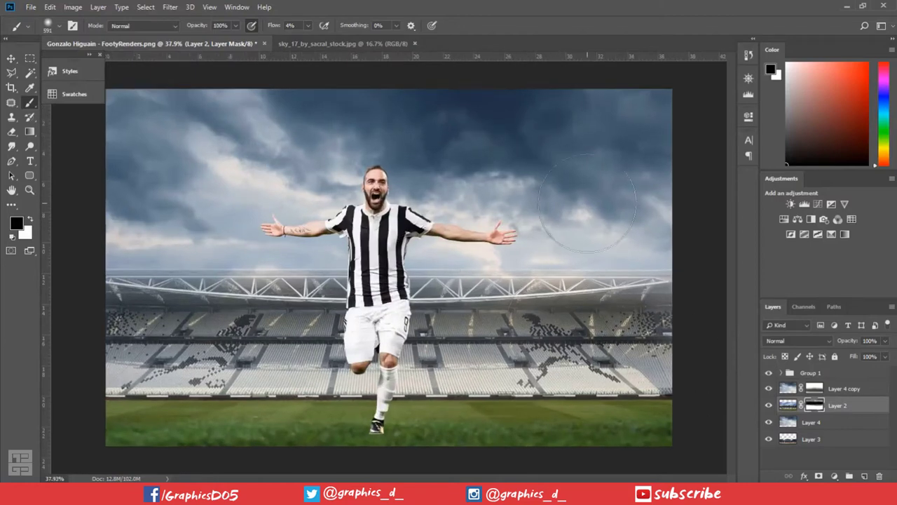
left_click_drag(530, 218, 491, 256)
Raise the player group about 15 px and retarget Layer 2's mask with the Brush
left_click(11, 56)
left_click_drag(416, 335, 414, 328)
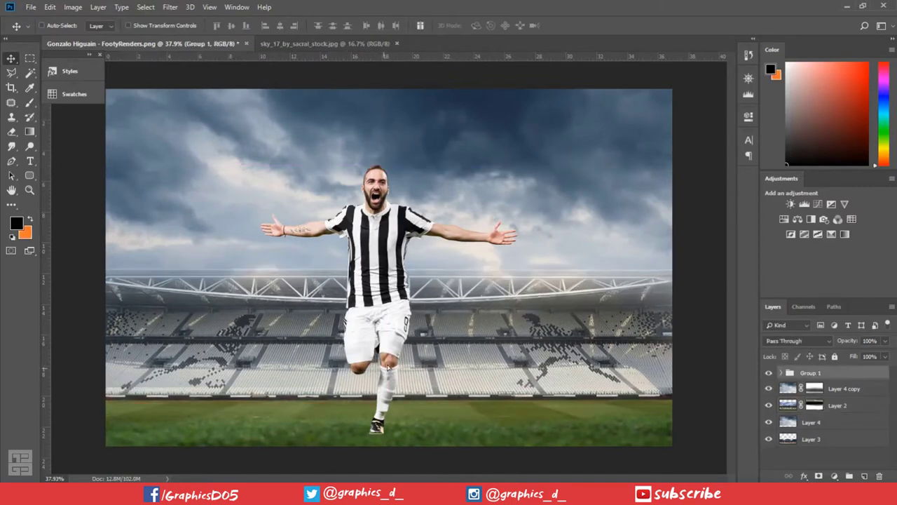
left_click_drag(388, 367, 387, 362)
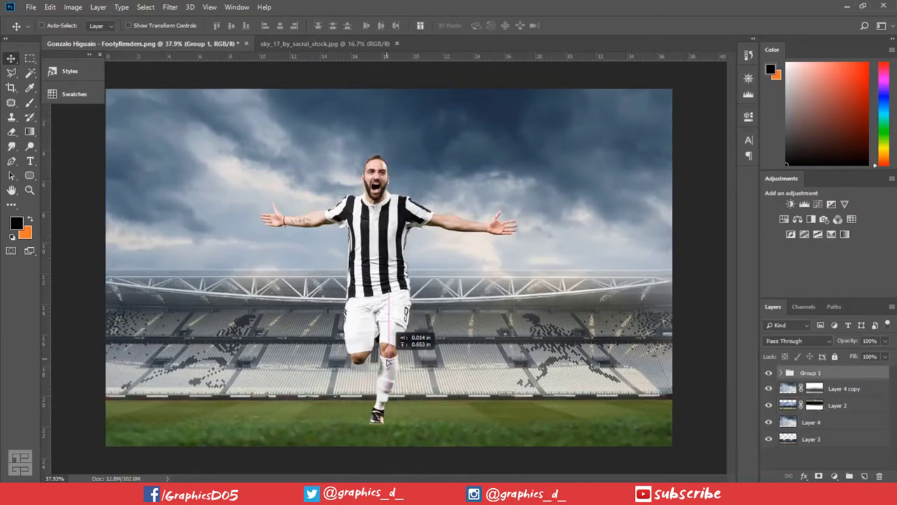
left_click(816, 408)
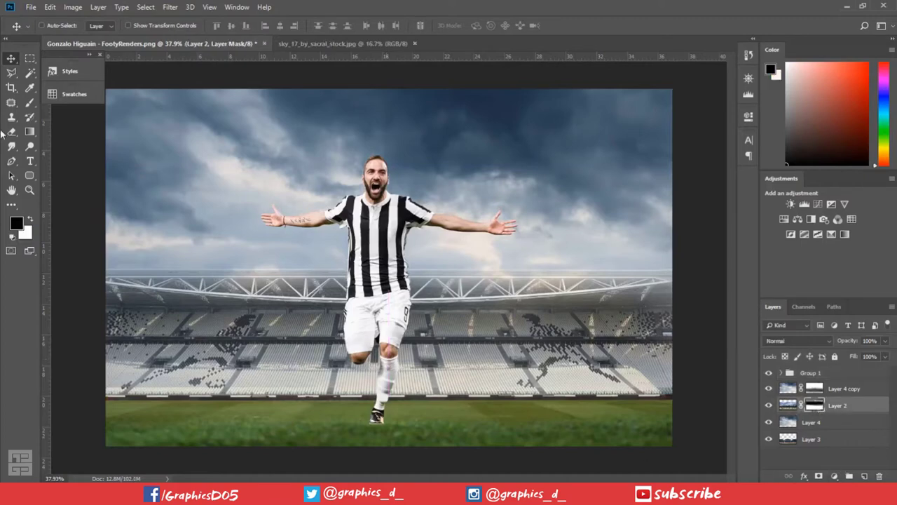
left_click(30, 103)
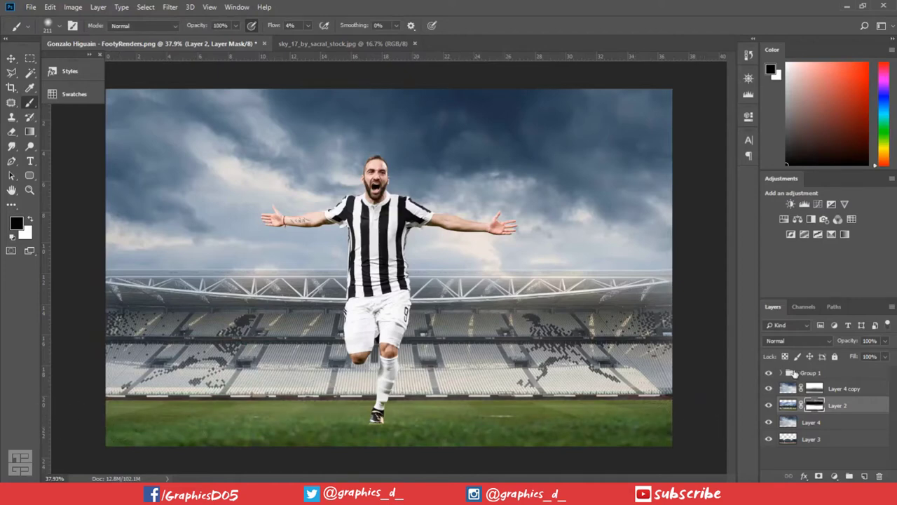
Hide Group 1 and stamp all visible layers into a new merged Layer 5
left_click(772, 373)
key("ctrl+shift+alt+e")
key("ctrl+s")
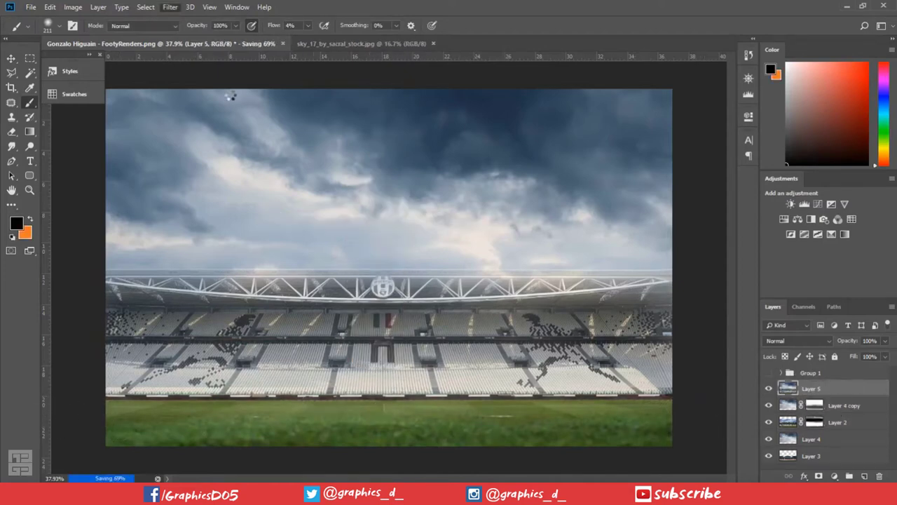
Grade Layer 5 in Camera Raw: temperature -15, exposure -0.50, clarity +7, vibrance -13
key("ctrl+shift+a")
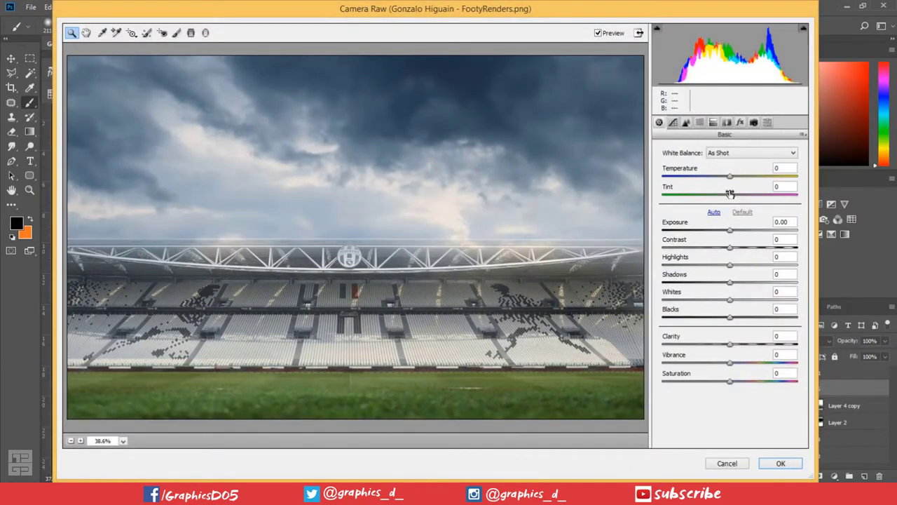
left_click_drag(732, 176, 720, 181)
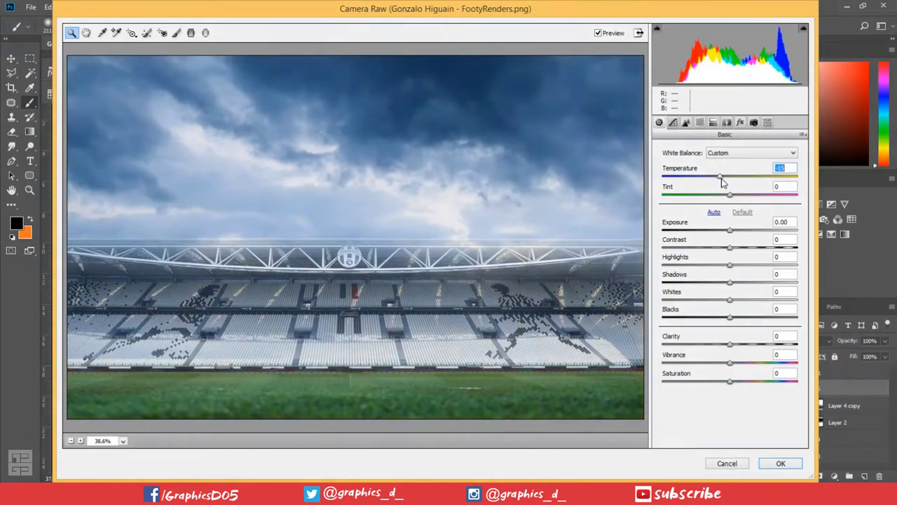
mouse_move(729, 232)
left_mouse_down()
mouse_move(717, 258)
mouse_move(736, 300)
mouse_move(731, 319)
left_mouse_up()
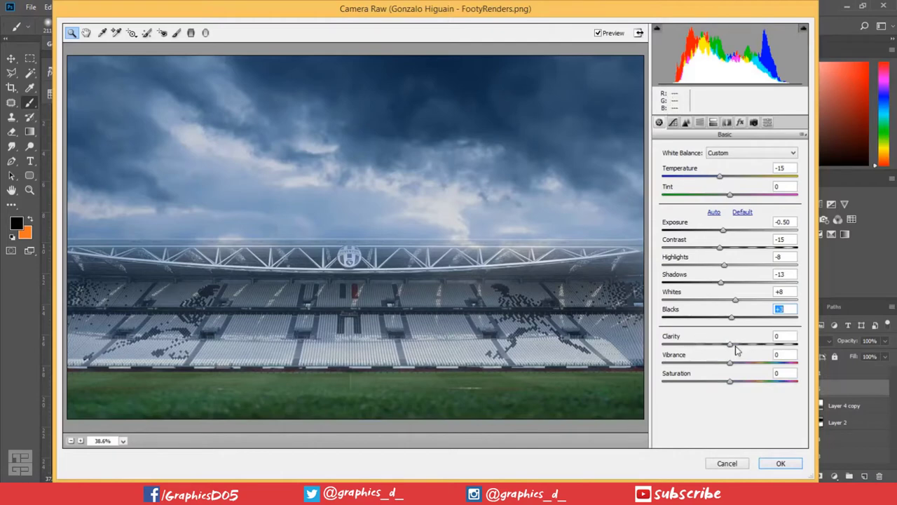
left_click_drag(730, 345, 726, 368)
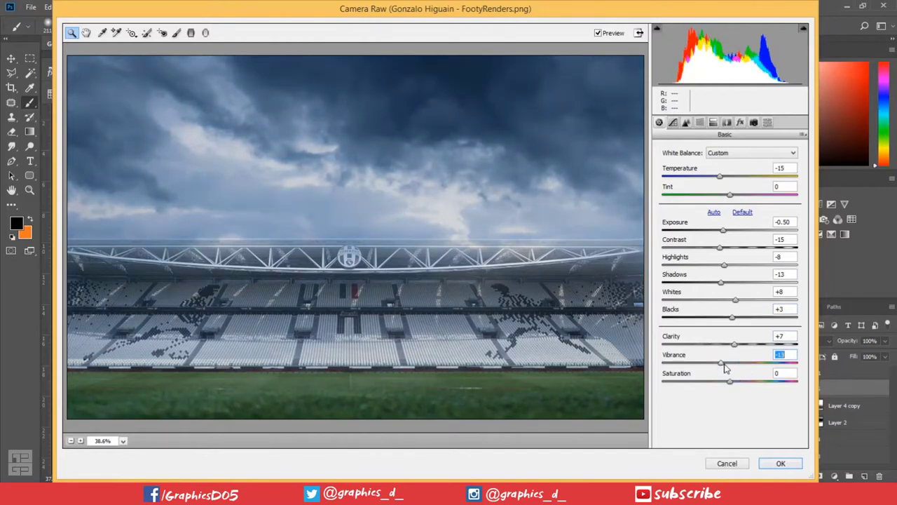
left_click_drag(731, 382, 737, 384)
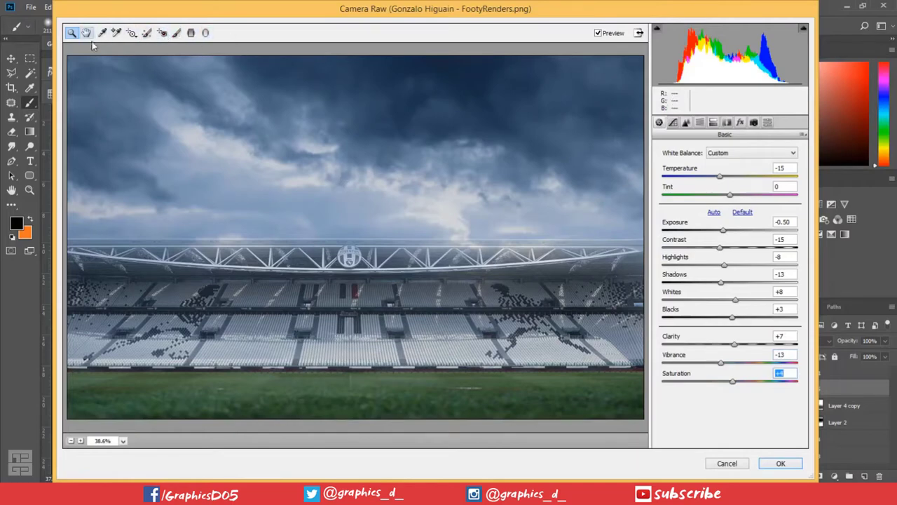
left_click(778, 464)
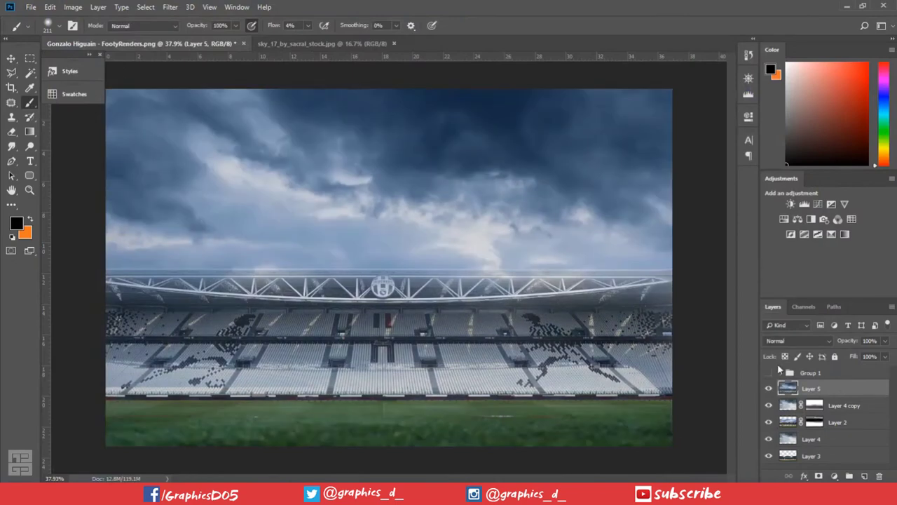
Add a Curves 1 adjustment that darkens the stadium background
left_click(833, 476)
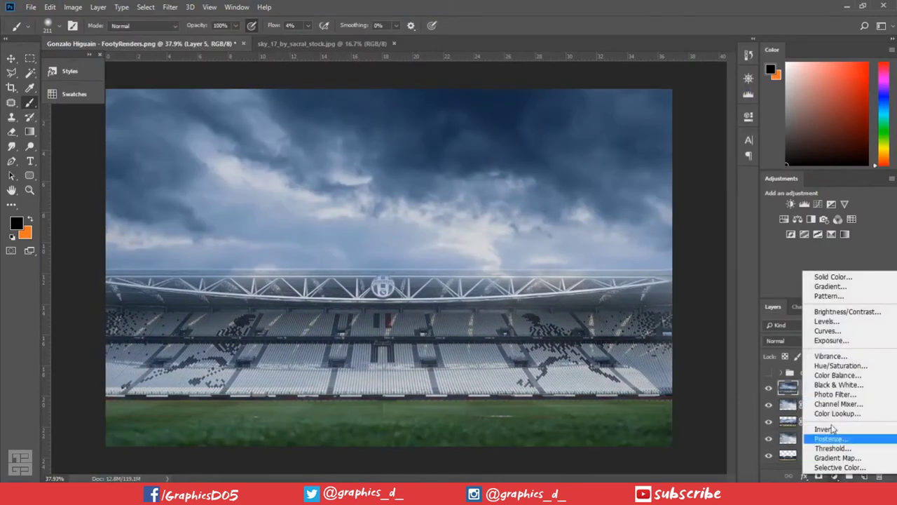
left_click(815, 336)
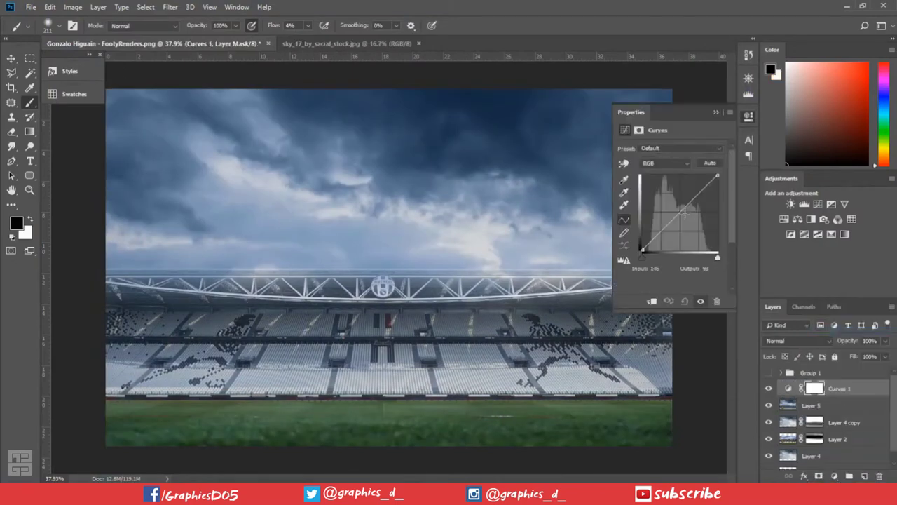
left_click_drag(686, 209, 684, 213)
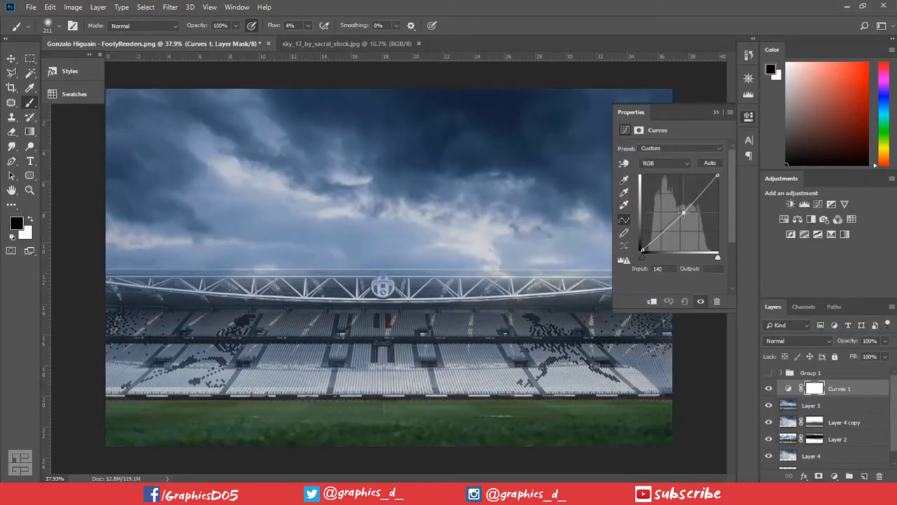
left_click(643, 248)
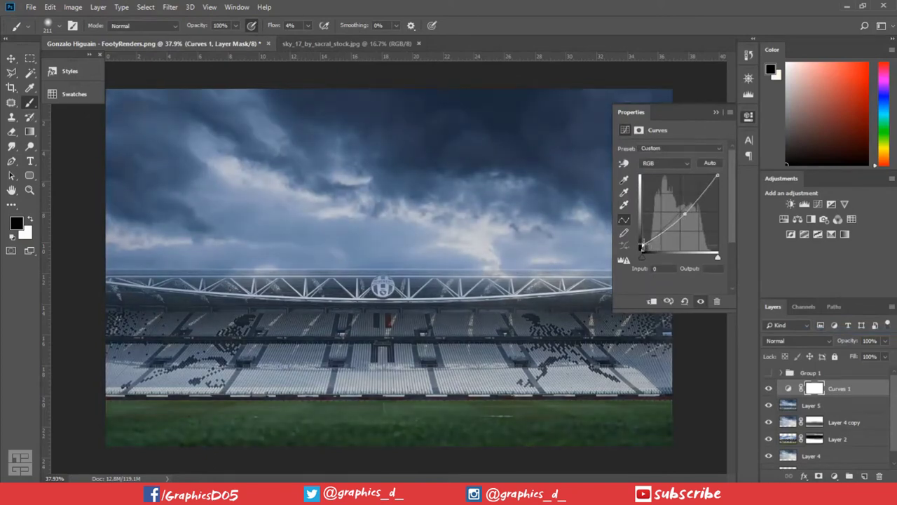
left_click(811, 374)
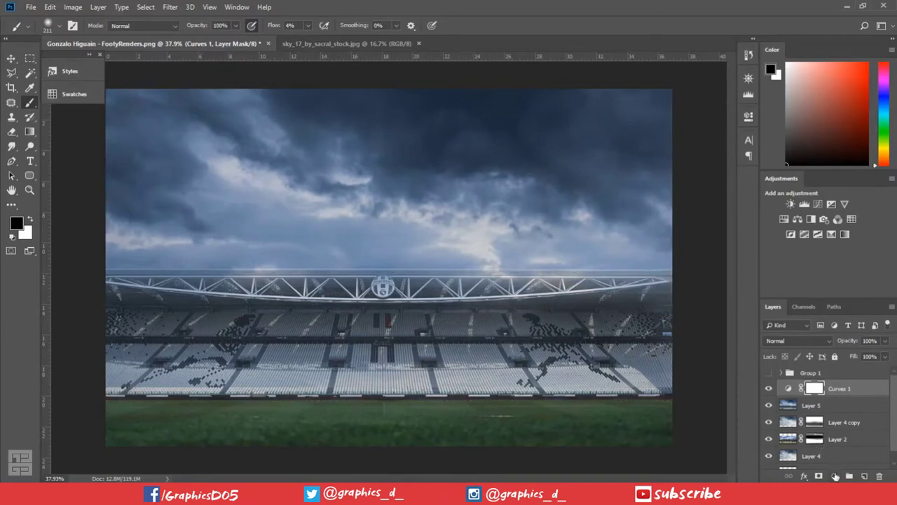
Discard a trial Channel Mixer and add Color Balance 1, nudged slightly toward red
left_click(835, 476)
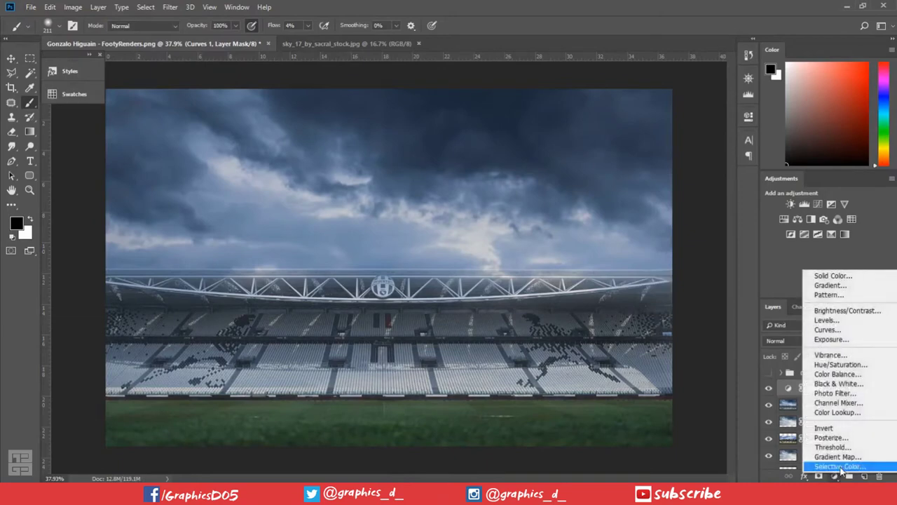
left_click(849, 410)
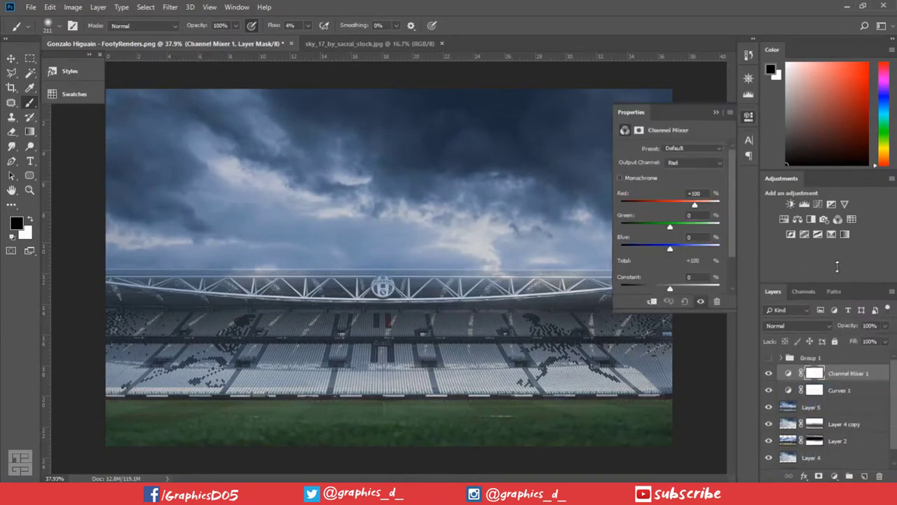
left_click_drag(838, 267, 840, 219)
key("ctrl+z")
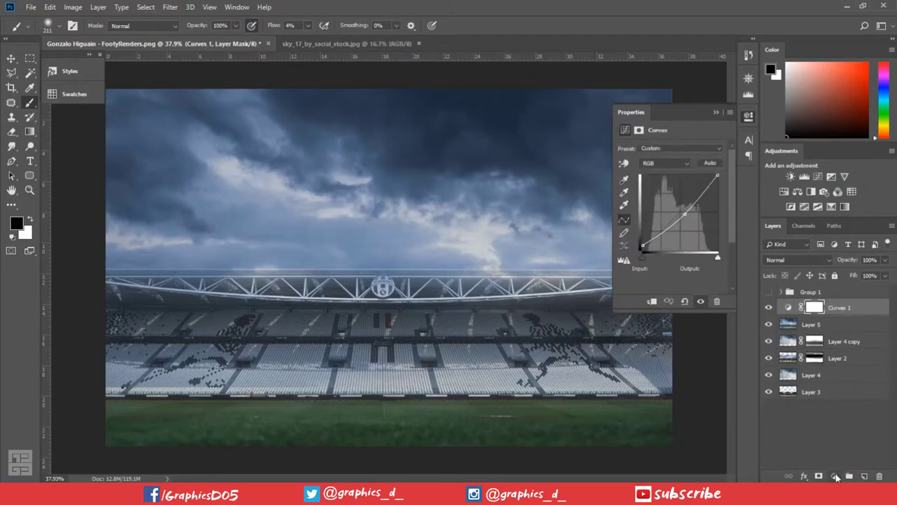
left_click(835, 476)
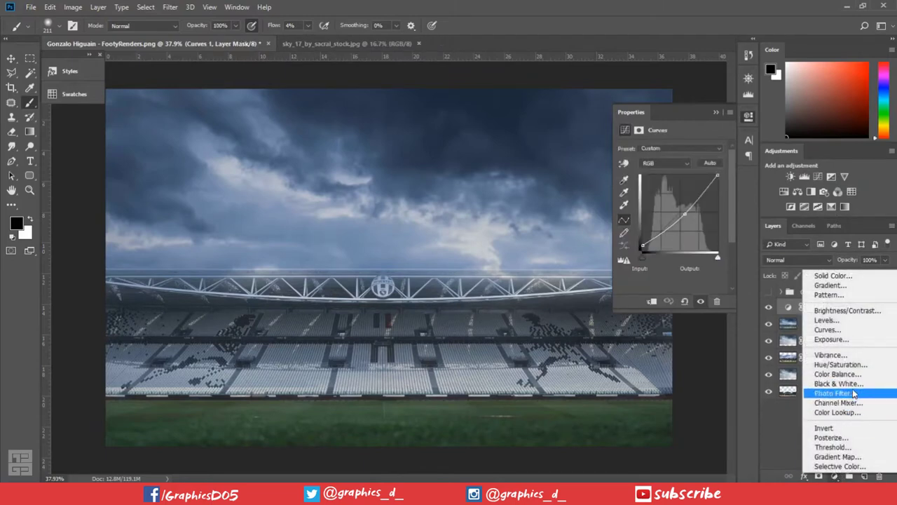
left_click(852, 374)
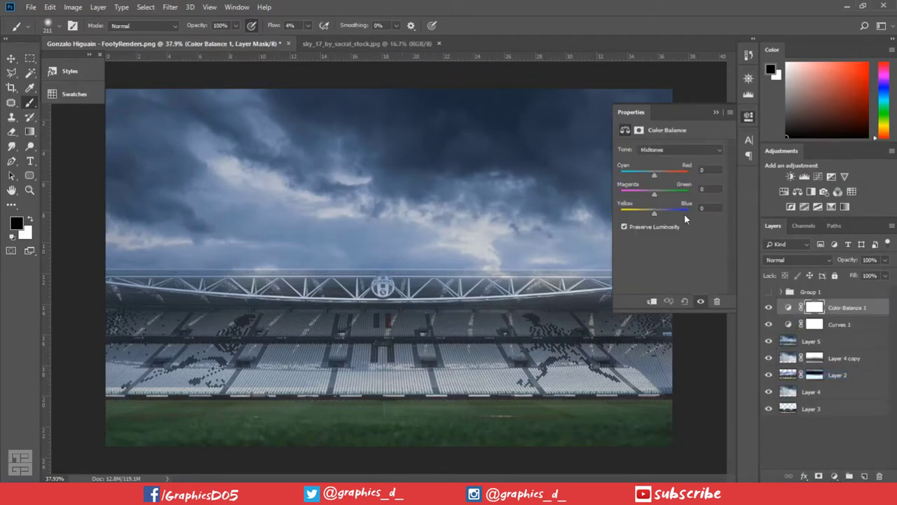
left_click_drag(655, 175, 657, 175)
left_click_drag(652, 213, 655, 214)
left_click(716, 112)
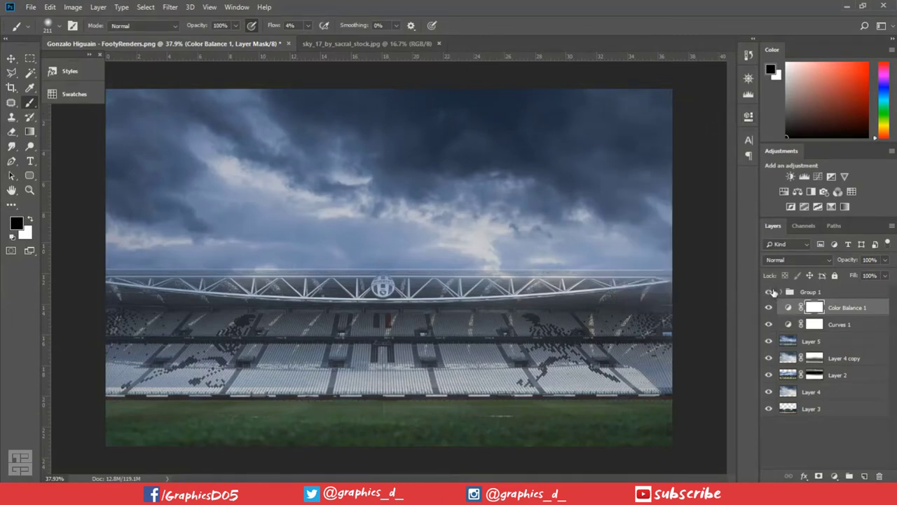
Show the footballer group, move the player slightly lower, and select Color Balance 1
left_click(771, 291)
left_click(809, 292)
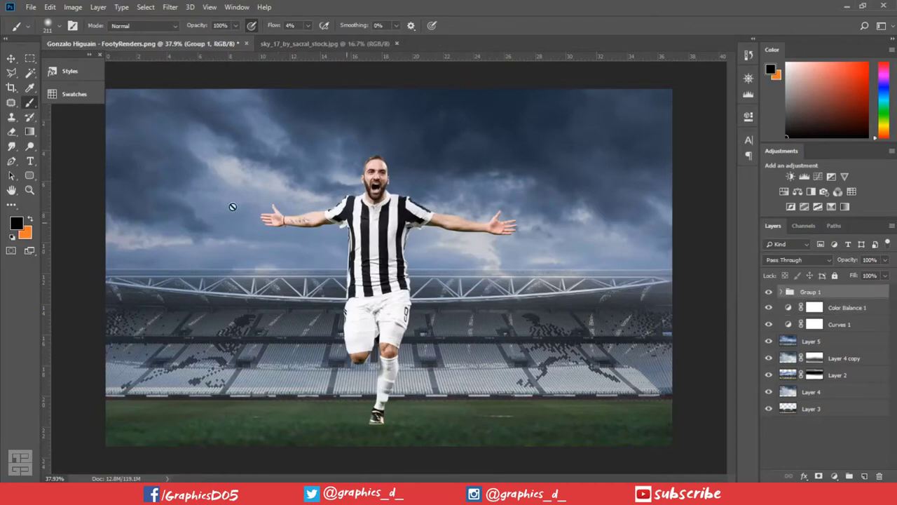
left_click(11, 58)
left_click_drag(325, 143, 362, 167)
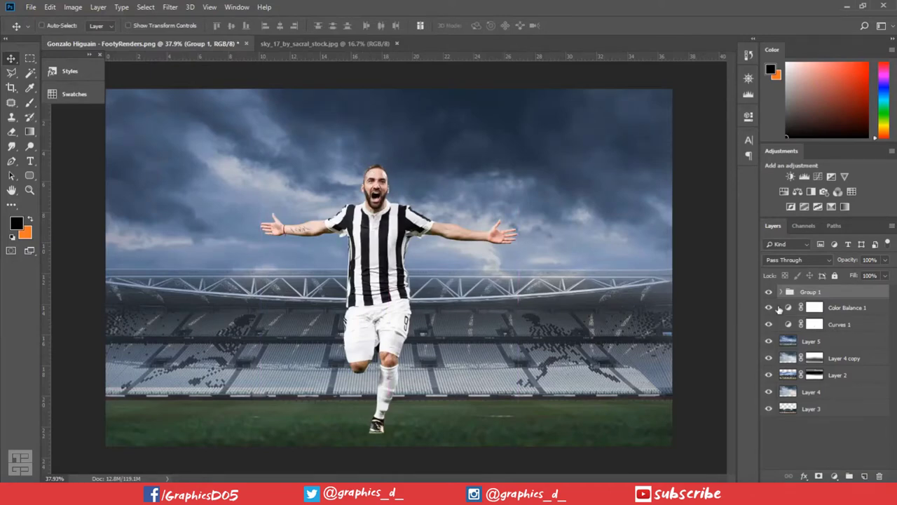
left_click(821, 308)
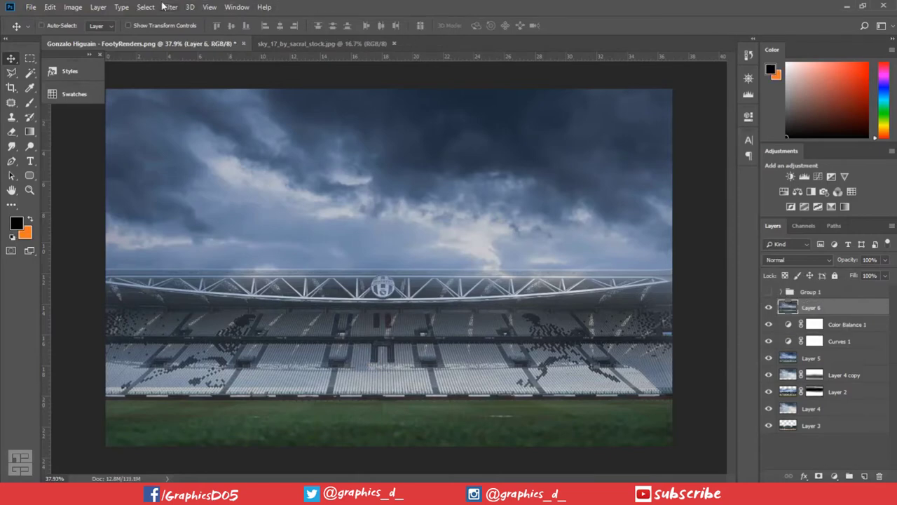
Start a Tilt-Shift blur from the Blur Gallery on Layer 6
left_click(174, 7)
mouse_move(187, 145)
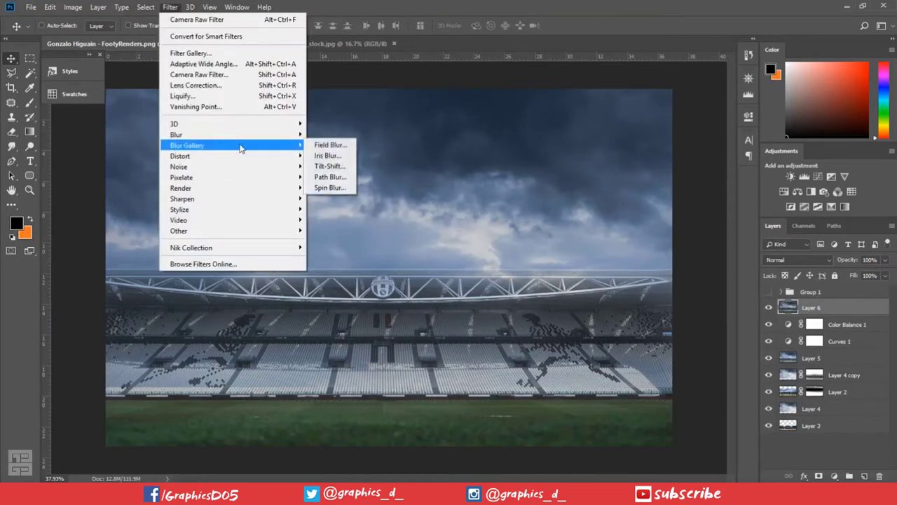
left_click(335, 168)
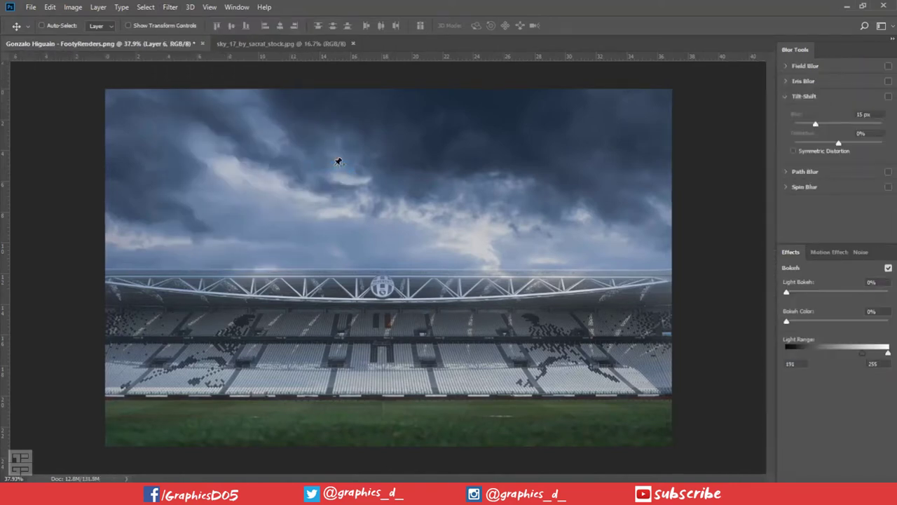
left_click(889, 97)
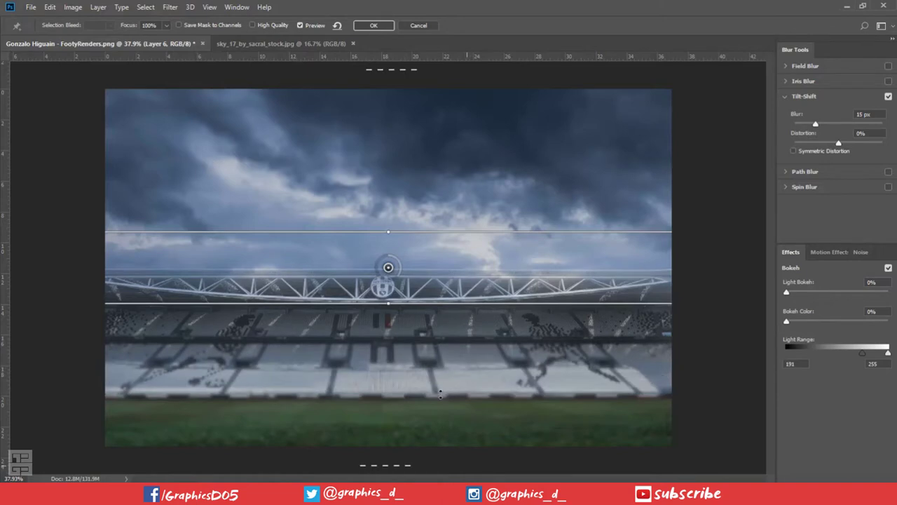
scroll(424, 298, "down", 3)
Place the sharp band over the lower stands, stretch the sky fade, and apply
mouse_move(433, 243)
left_mouse_down()
mouse_move(434, 278)
mouse_move(391, 275)
mouse_move(419, 236)
left_mouse_up()
left_click_drag(387, 267, 384, 324)
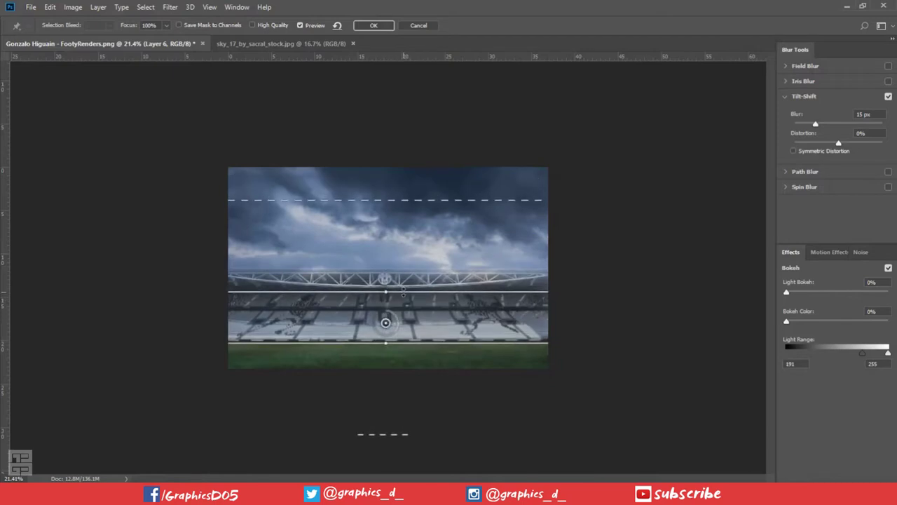
left_click_drag(392, 292, 404, 311)
left_click_drag(410, 223, 423, 143)
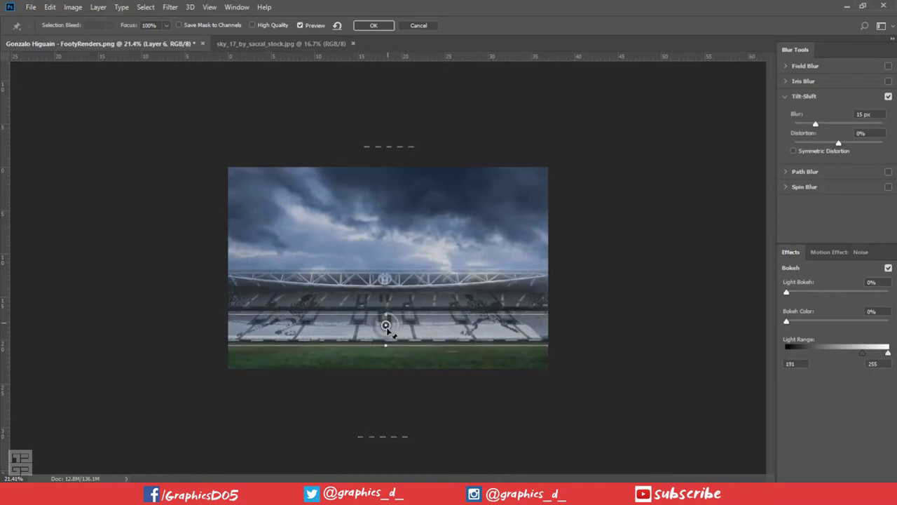
left_click_drag(393, 326, 392, 335)
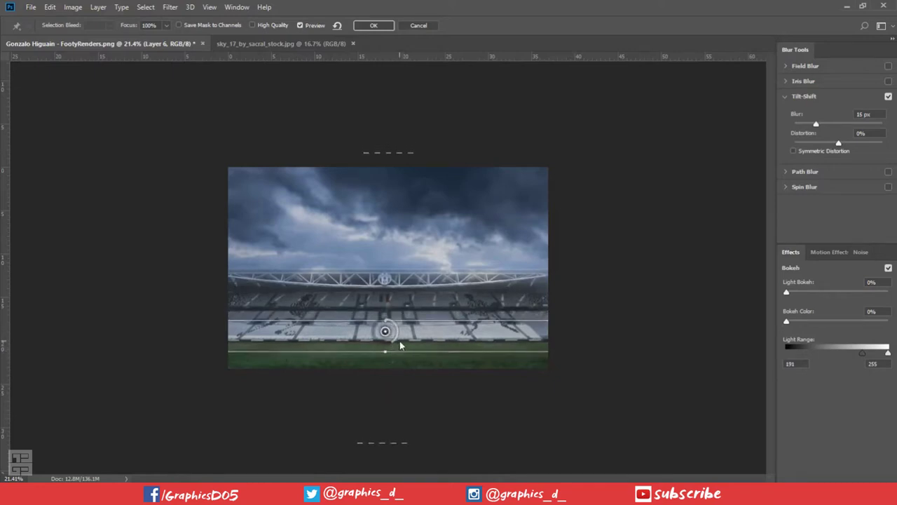
left_click(378, 25)
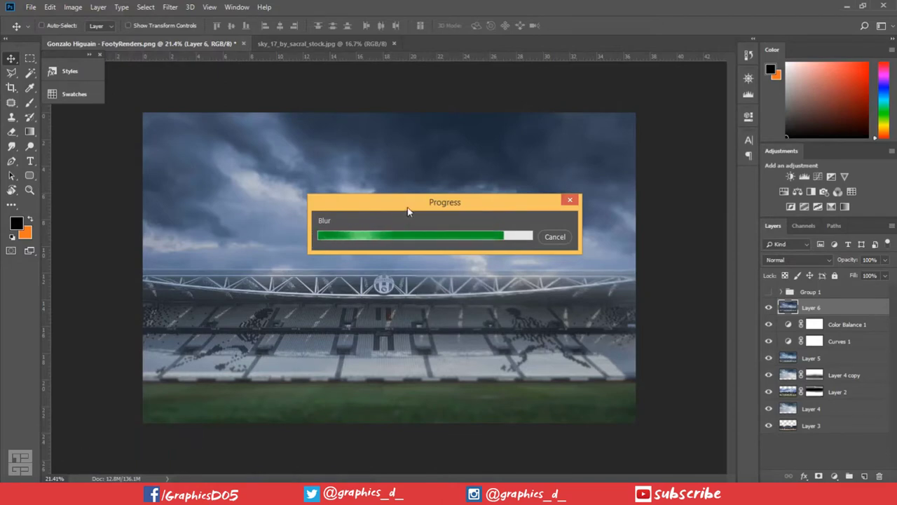
left_click_drag(407, 207, 390, 209)
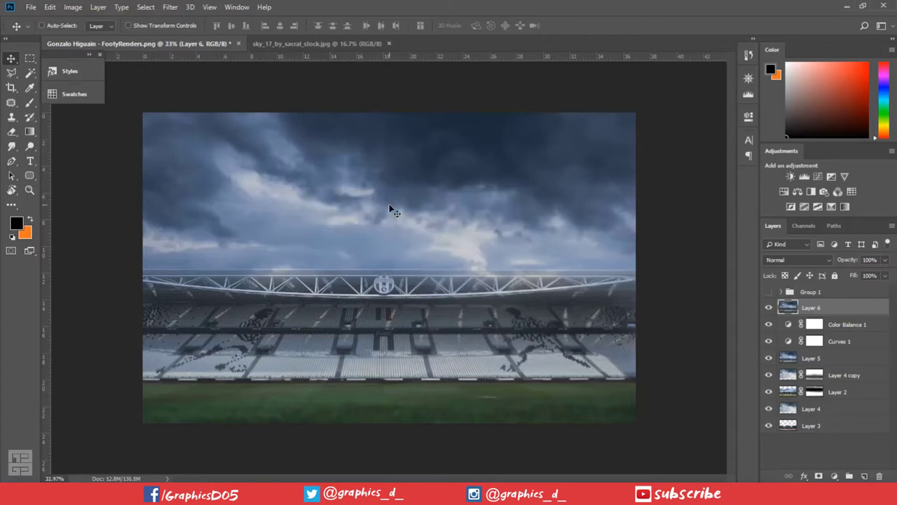
Paint a soft white glow over the roof on new Layer 7 in Soft Light
scroll(388, 229, "up", 1)
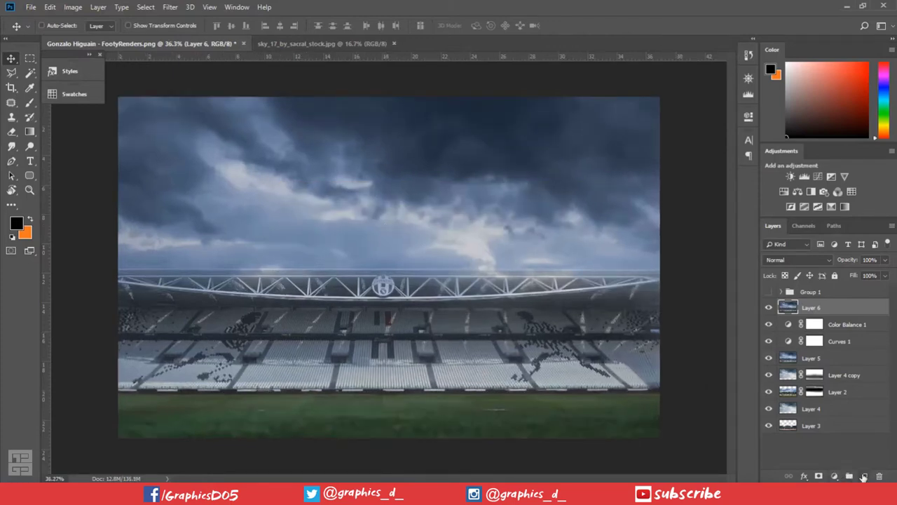
left_click(864, 476)
left_click(29, 102)
key("d")
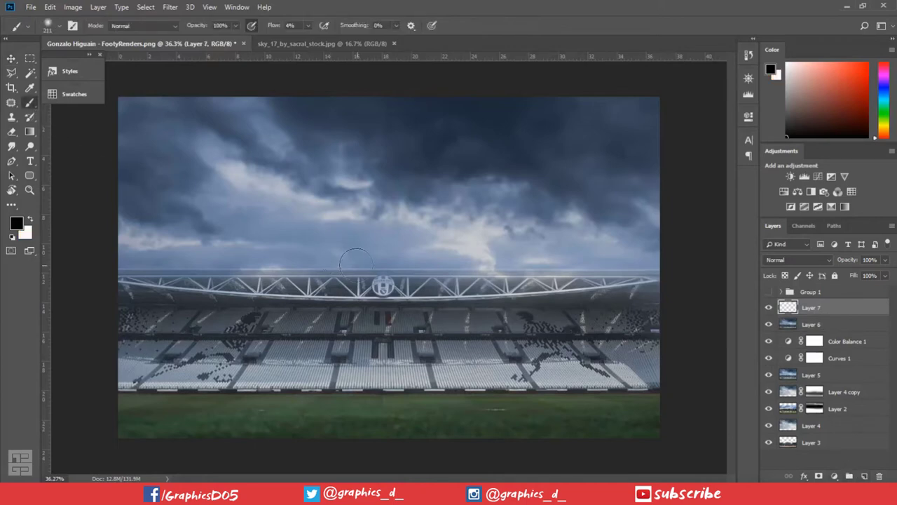
key("x")
left_click_drag(347, 260, 455, 279)
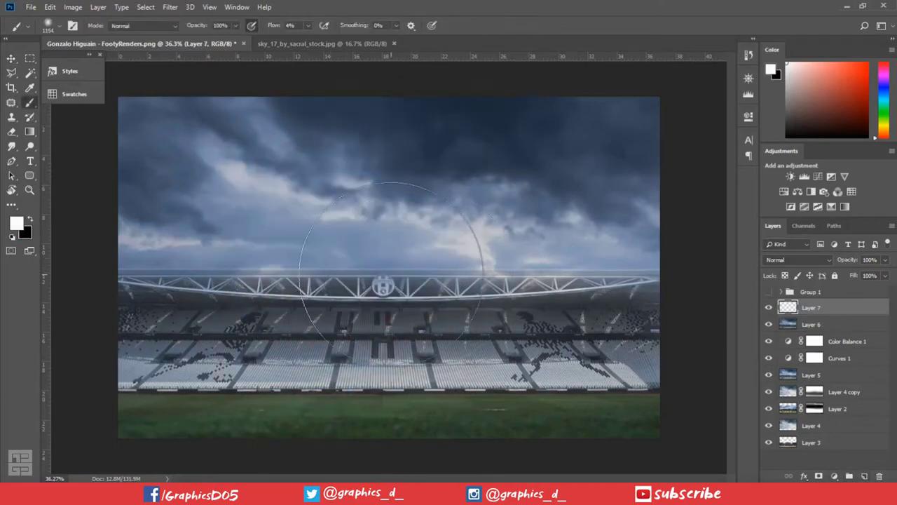
mouse_move(364, 256)
left_mouse_down()
mouse_move(390, 255)
mouse_move(334, 273)
mouse_move(392, 270)
mouse_move(434, 287)
left_mouse_up()
left_click(797, 259)
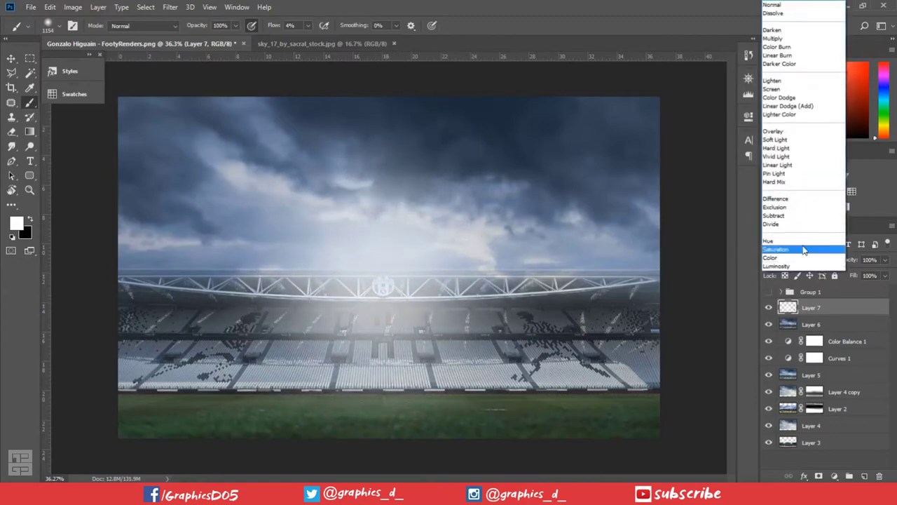
left_click(776, 139)
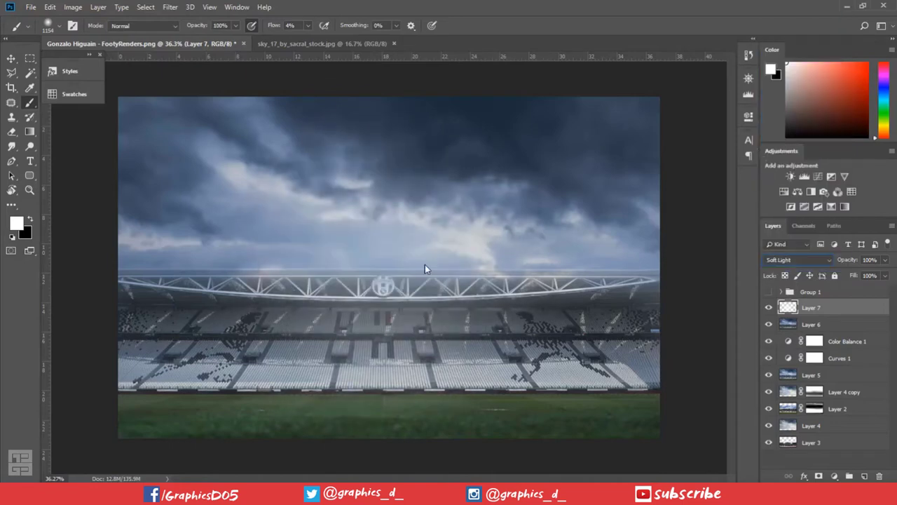
scroll(786, 260, "up", 1)
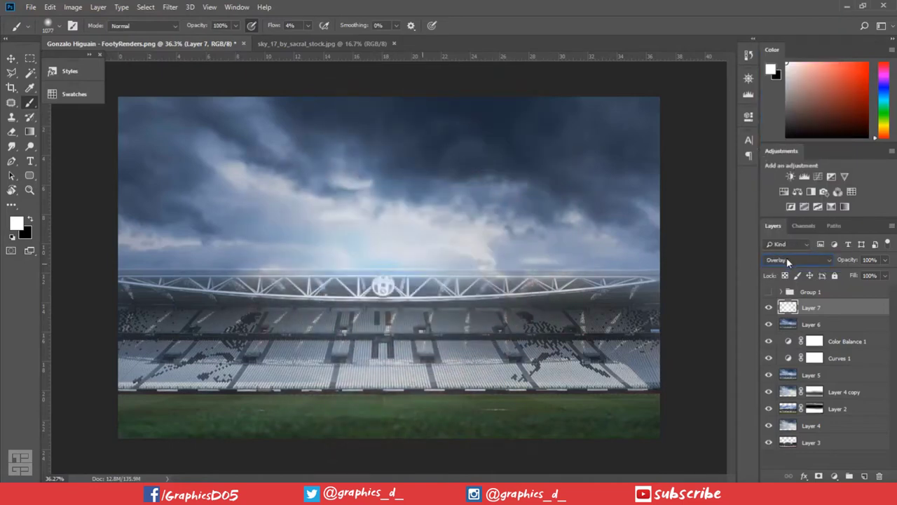
scroll(787, 260, "down", 1)
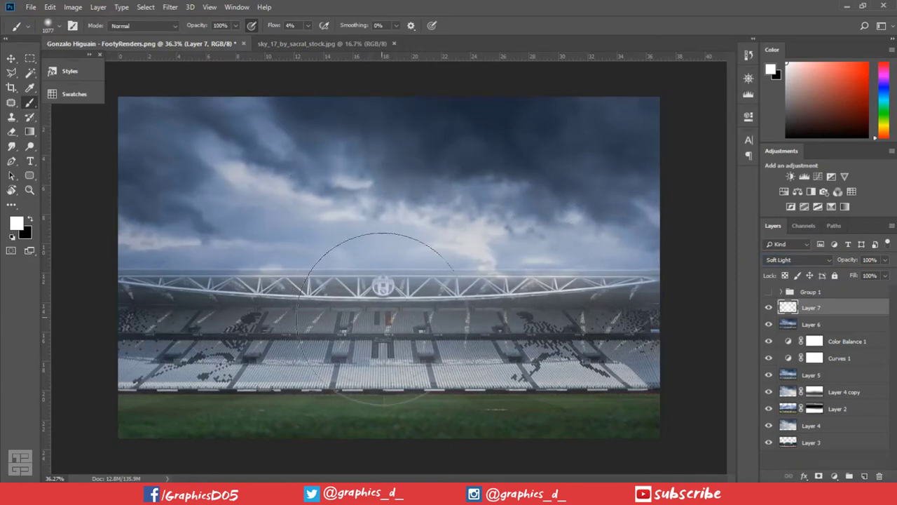
Paint a faint white glow along the roofline on Layer 8 with a 750 px brush
left_click_drag(410, 298, 377, 295)
left_click(865, 476)
left_click_drag(390, 278, 366, 278)
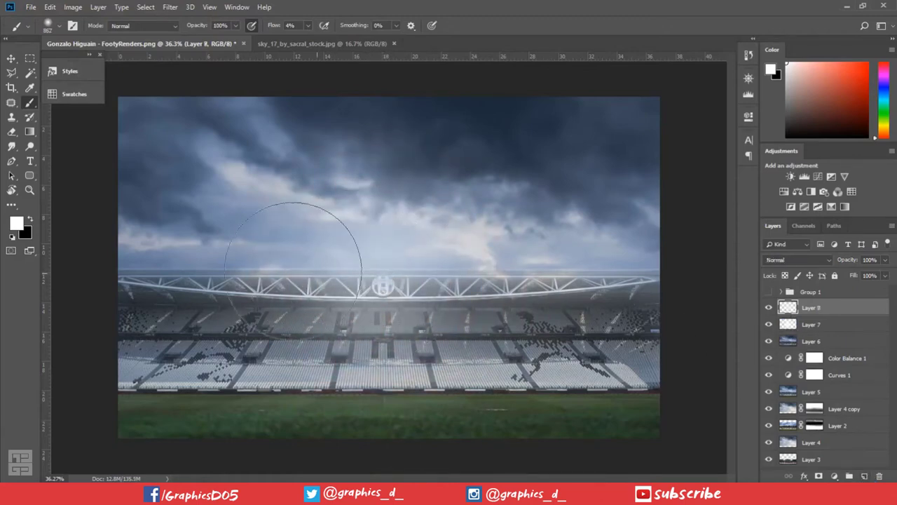
left_click_drag(293, 270, 525, 273)
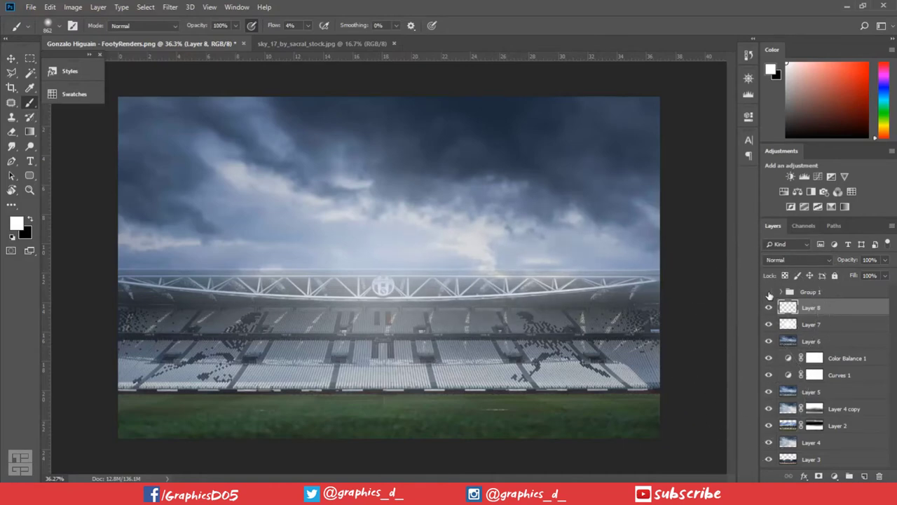
Show the footballer group again and lower Layer 8 opacity to 87%
left_click(769, 293)
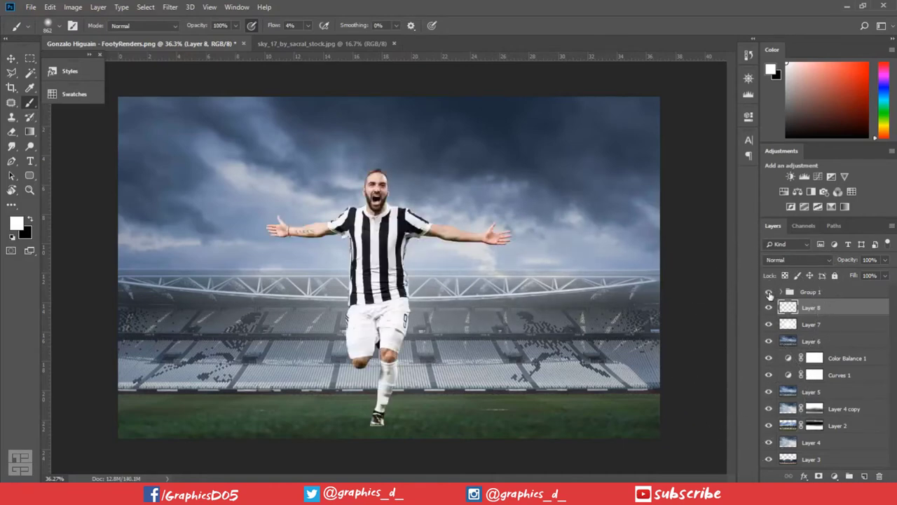
left_click_drag(853, 263, 824, 270)
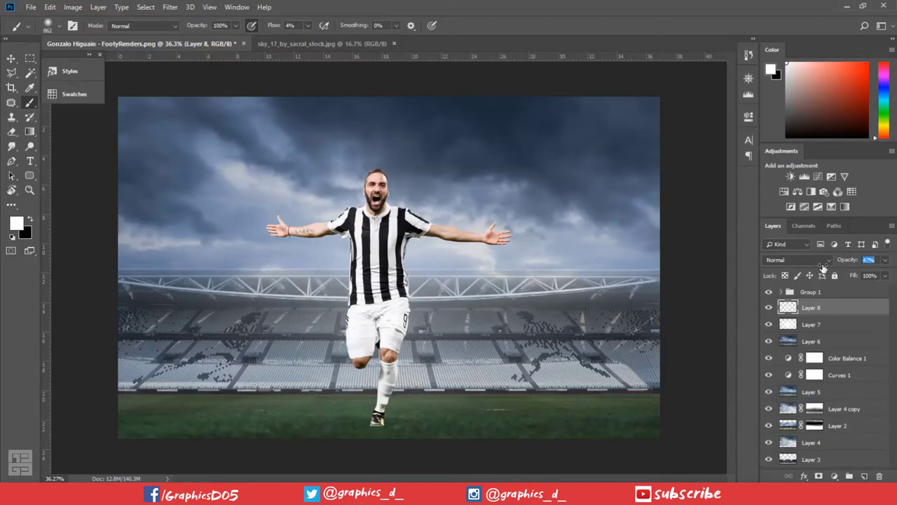
left_click(828, 325)
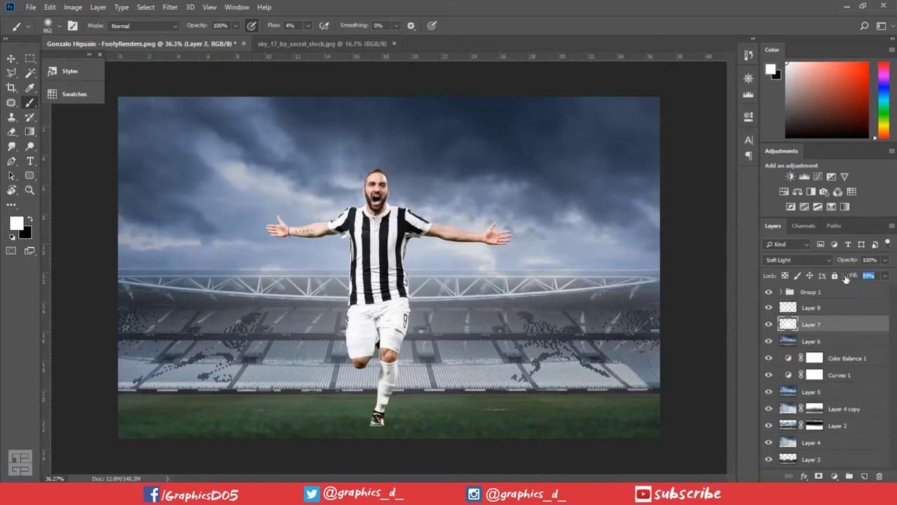
left_click(814, 293)
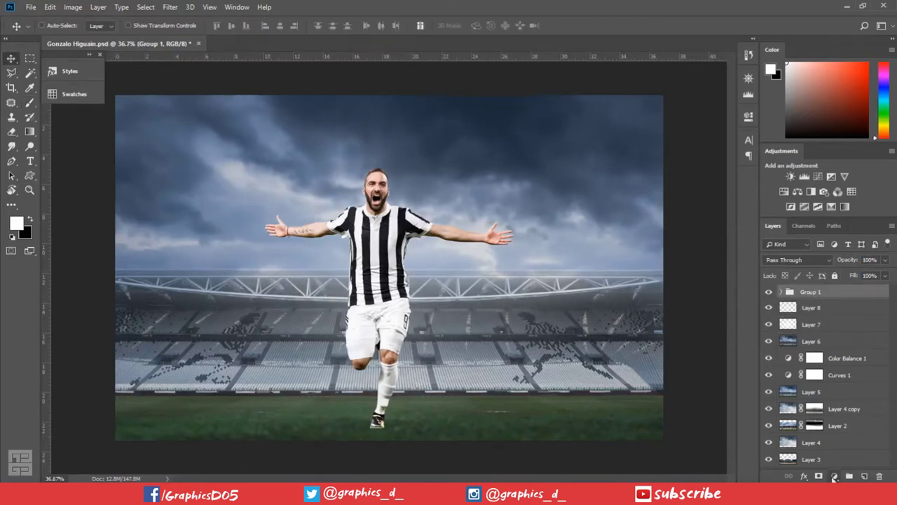
left_click(834, 476)
Clip a Hue/Saturation adjustment to the player with saturation -15
left_click(834, 368)
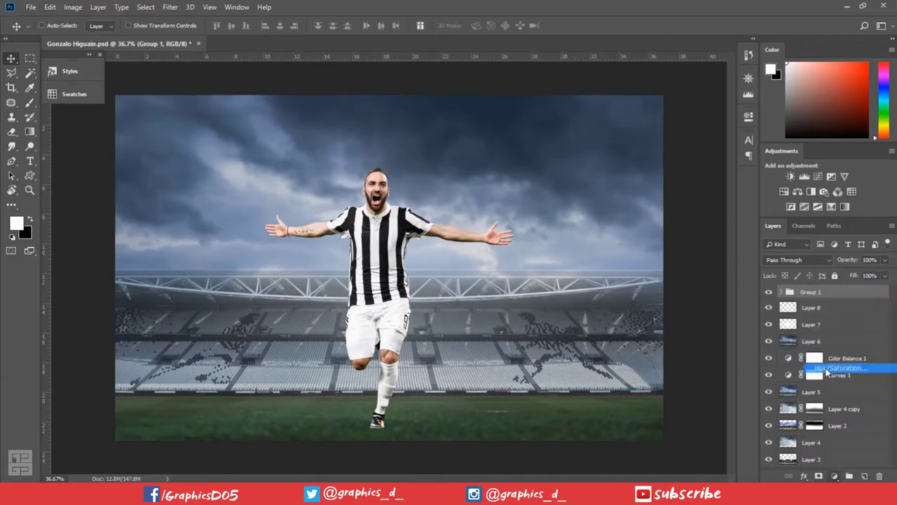
left_click(653, 302)
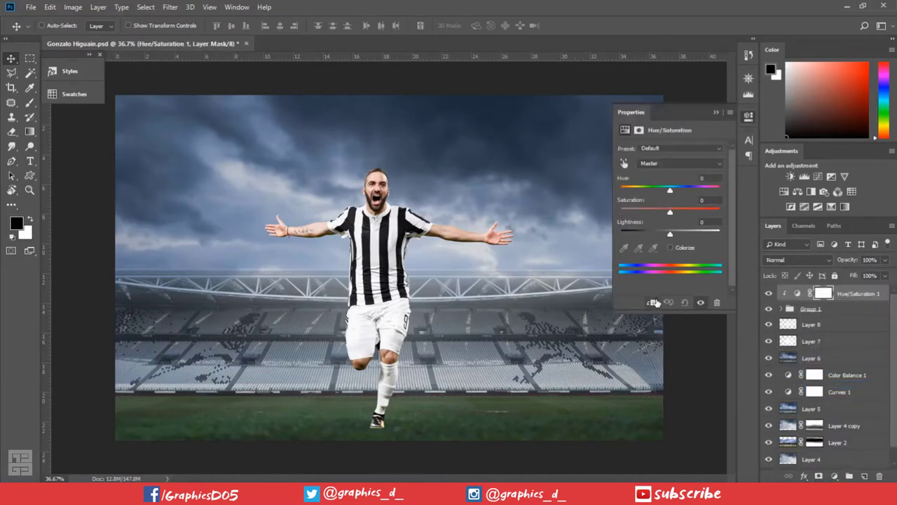
left_click_drag(671, 213, 663, 214)
left_click(718, 112)
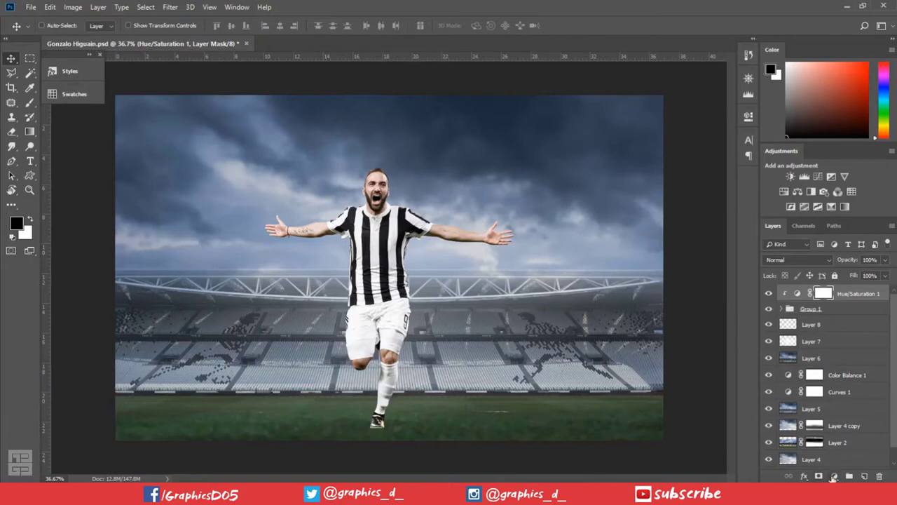
Add a Brightness/Contrast adjustment darkening the poster to about -68 brightness
left_click(833, 477)
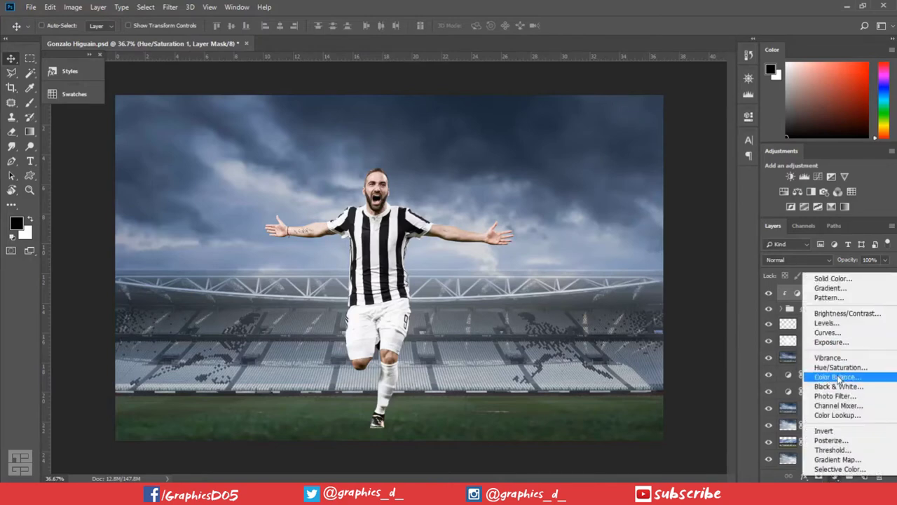
left_click(837, 313)
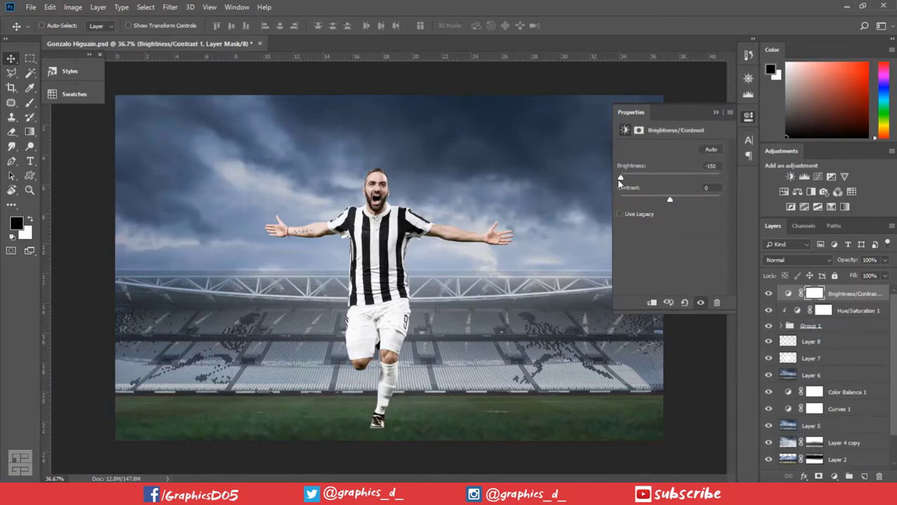
left_click_drag(620, 179, 663, 177)
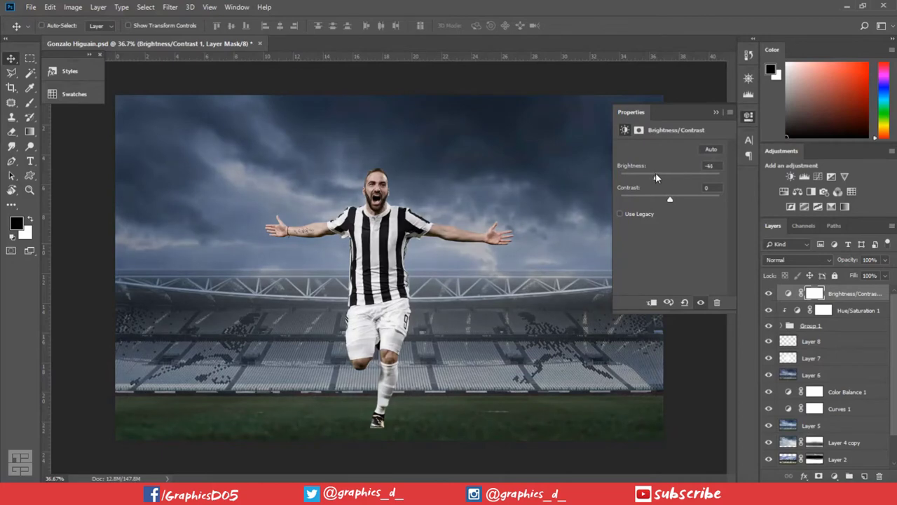
left_click_drag(657, 178, 653, 178)
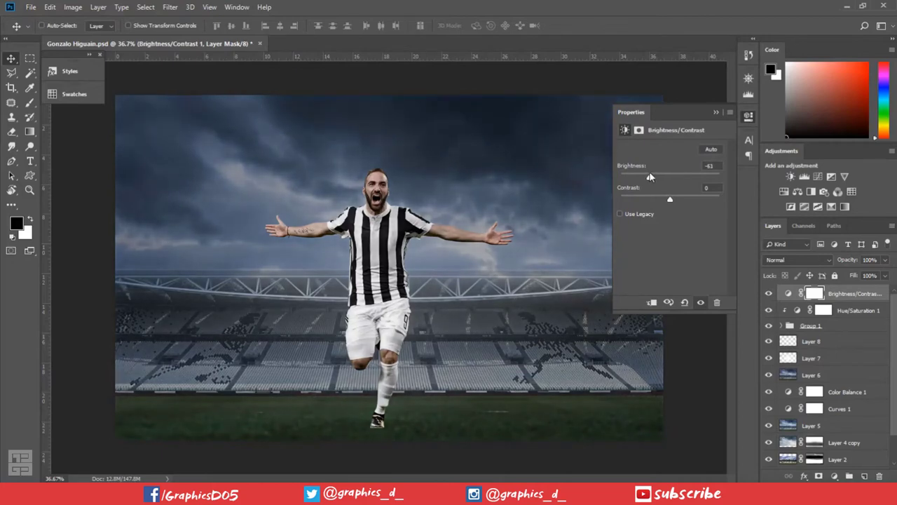
left_click(715, 113)
Add a Curves 2 adjustment clipped to the player, pulled down to darken him
left_click(833, 477)
left_click(817, 344)
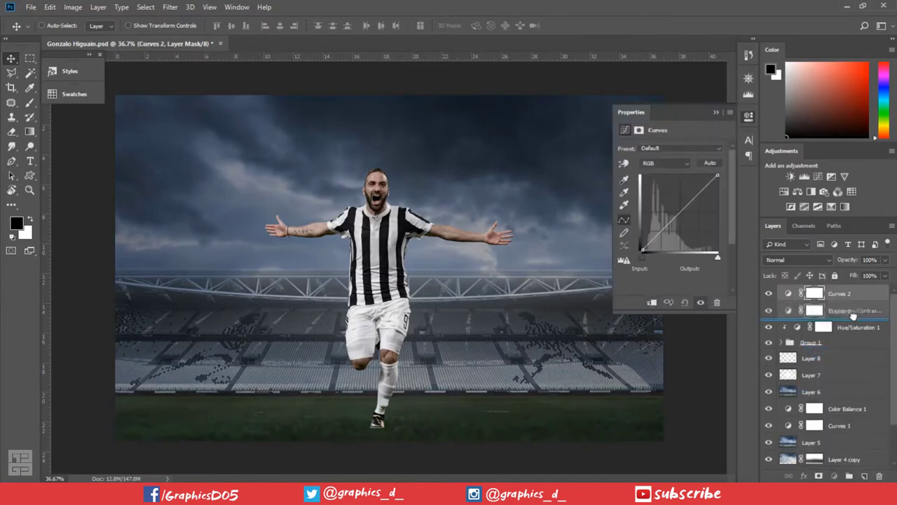
left_click(652, 303)
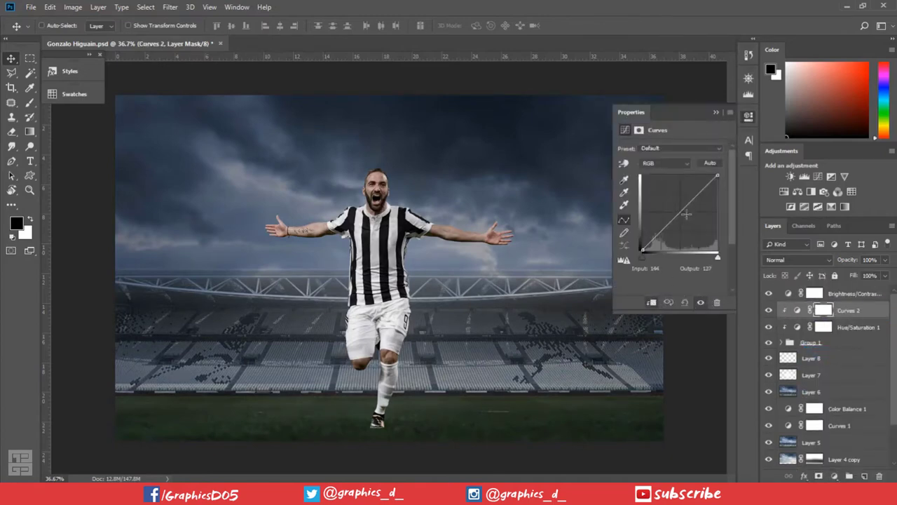
left_click_drag(687, 214, 687, 216)
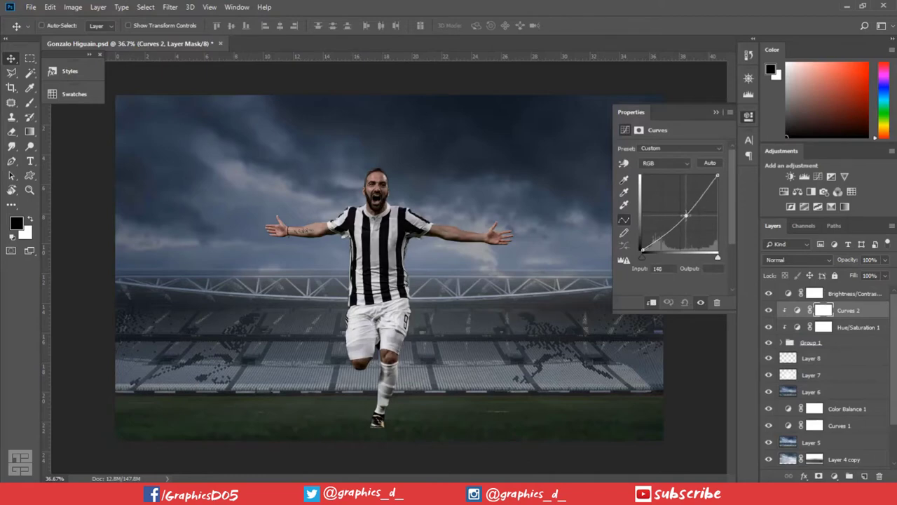
left_click_drag(642, 249, 641, 246)
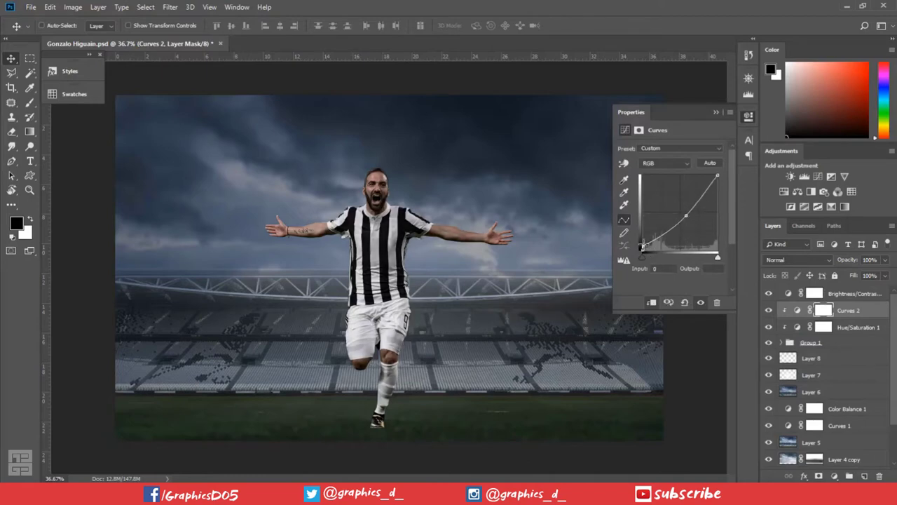
left_click(717, 113)
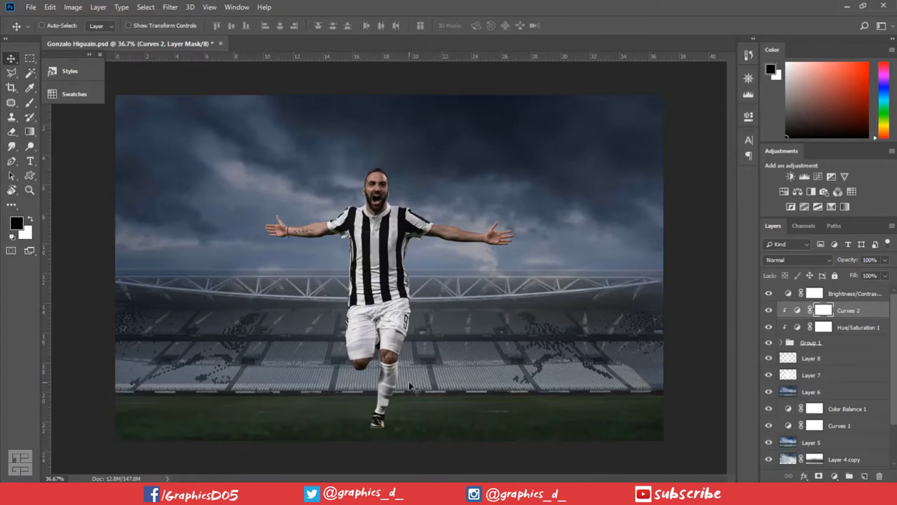
Select Group 1 and nudge the player slightly higher
scroll(366, 433, "up", 1)
scroll(360, 457, "up", 1)
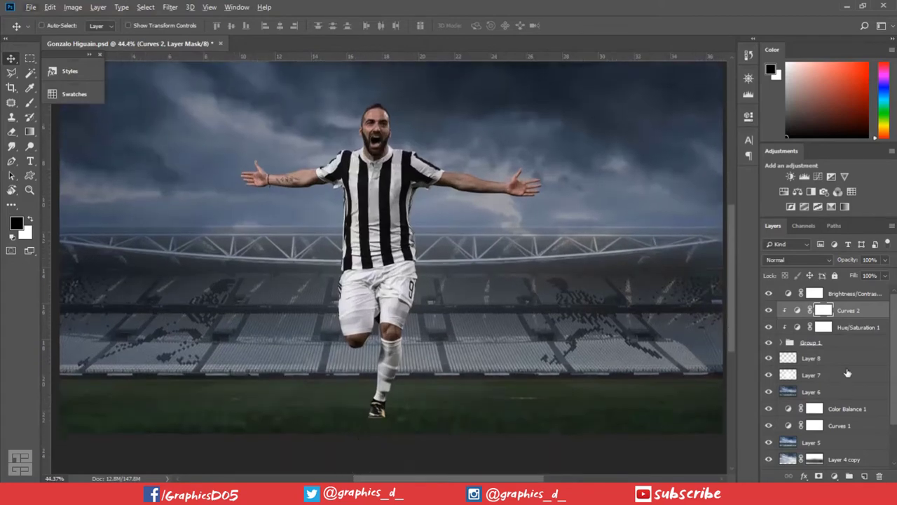
left_click(813, 343)
key("x")
scroll(412, 392, "down", 2)
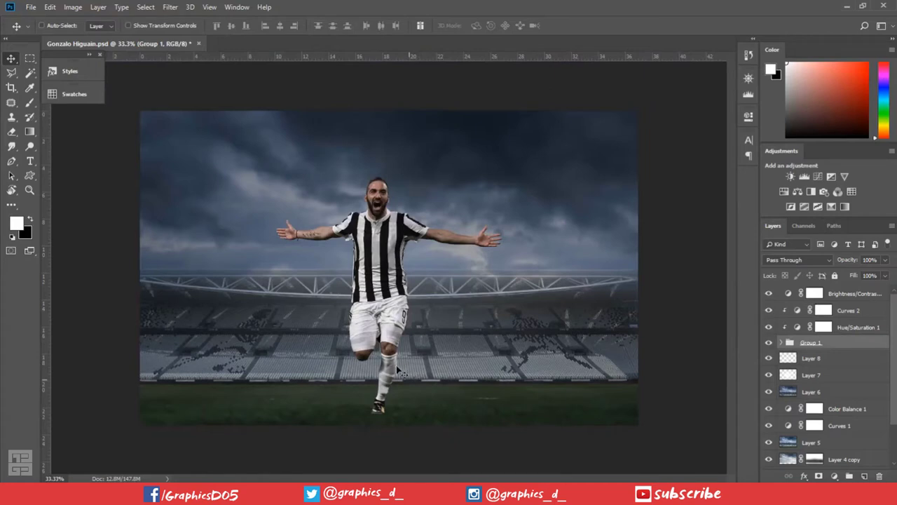
key("shift+Up")
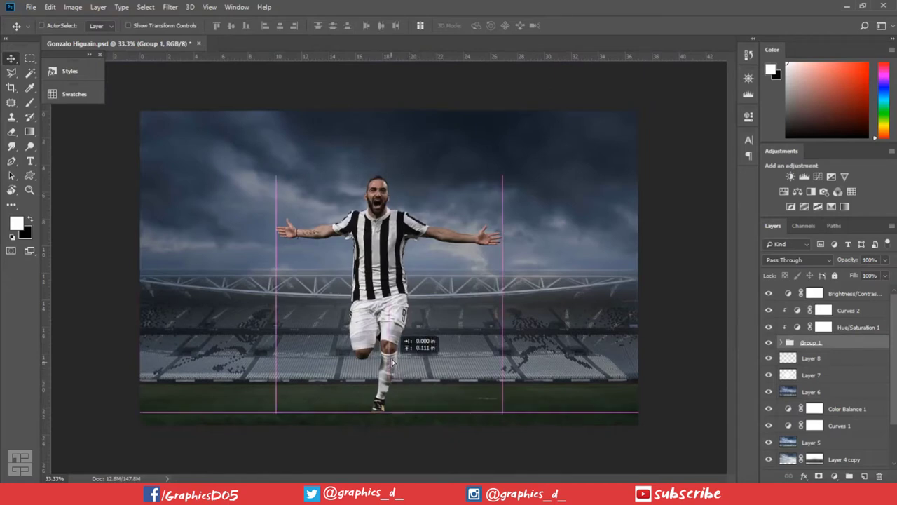
key("shift+Up")
key("shift+Up")
key("shift+Up")
key("shift+Up")
key("shift+Up")
key("shift+Up")
left_click_drag(392, 362, 401, 370)
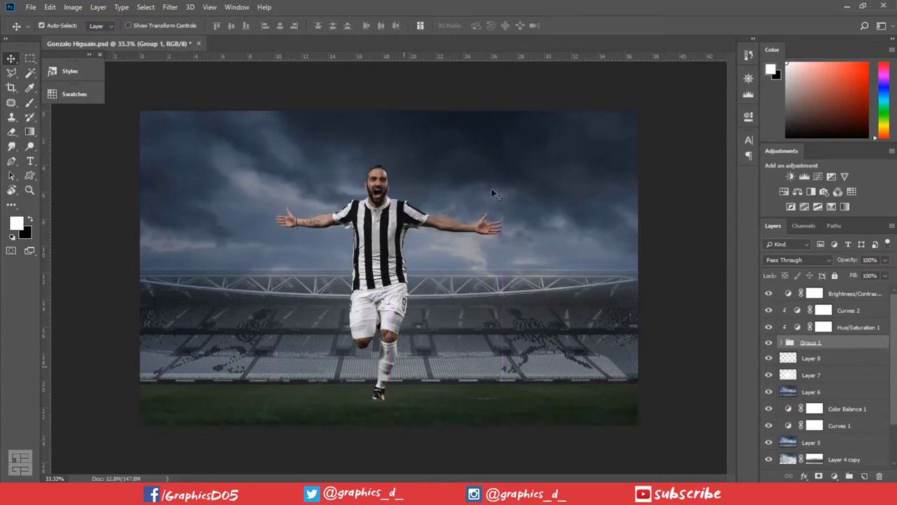
Rotate the player group about 12° clockwise with Free Transform
key("ctrl+t")
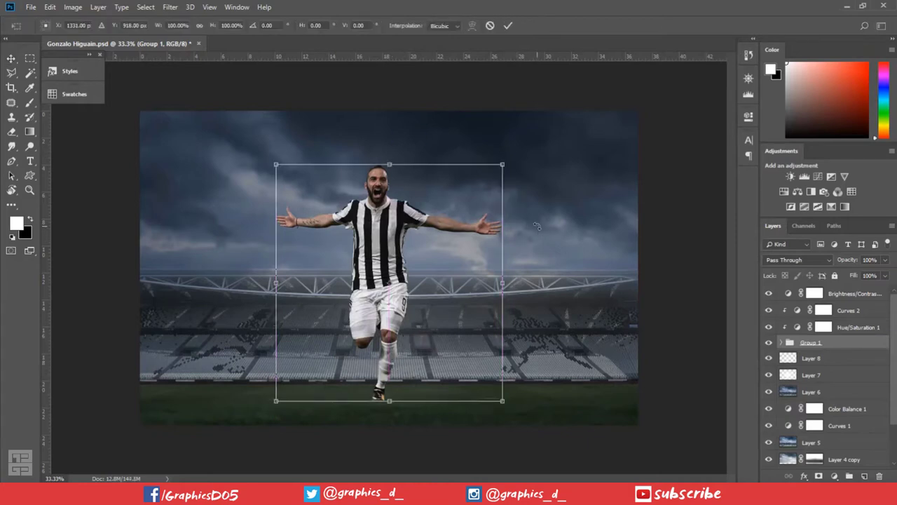
left_click_drag(536, 226, 546, 256)
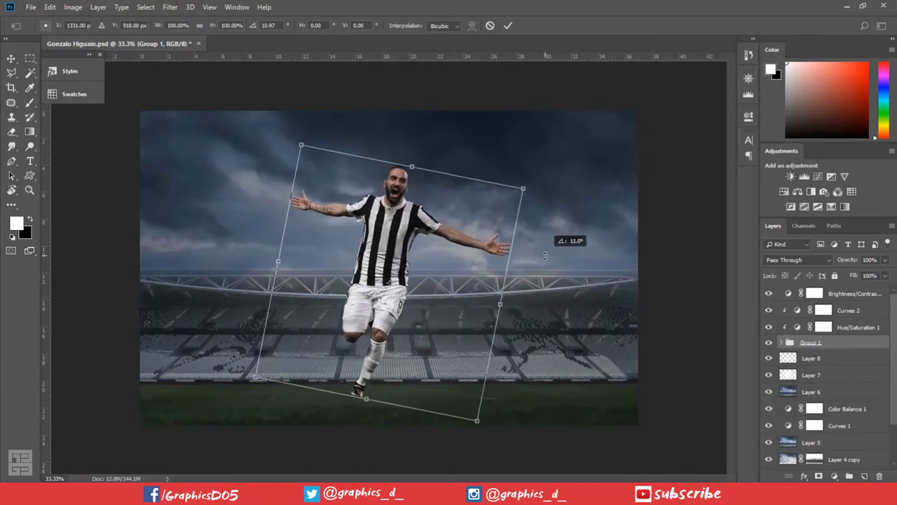
left_click_drag(545, 255, 545, 260)
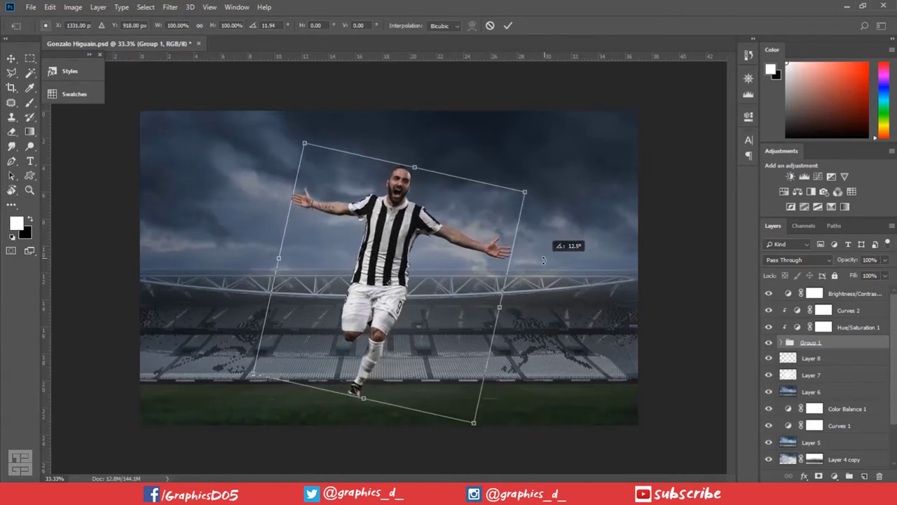
key("Return")
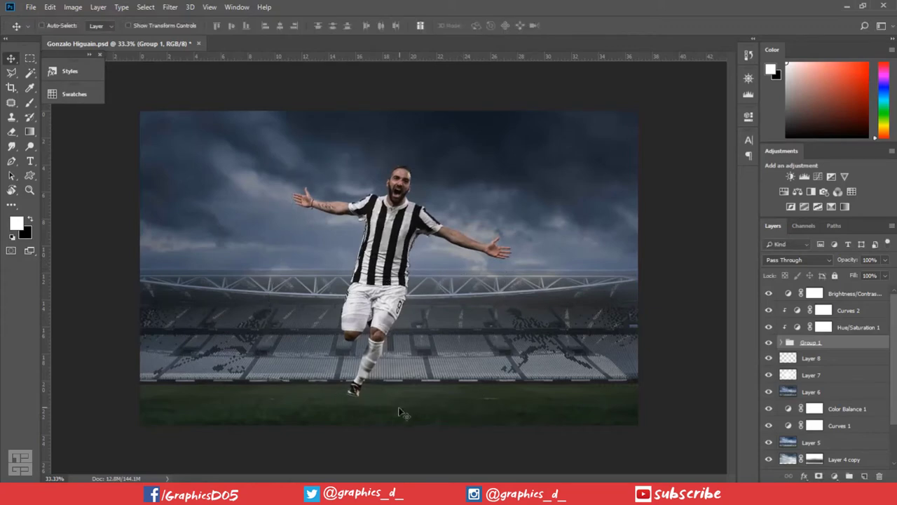
scroll(356, 424, "up", 2)
scroll(351, 429, "up", 2)
scroll(345, 436, "up", 2)
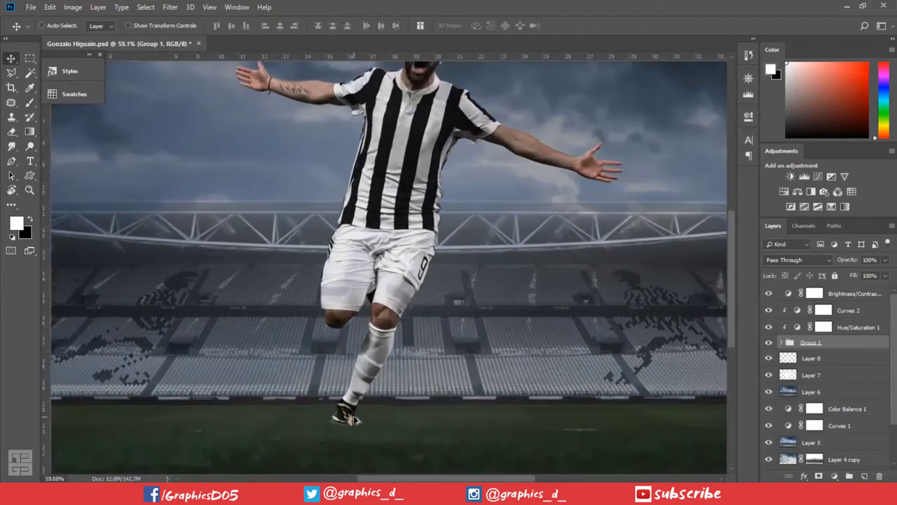
scroll(341, 440, "up", 2)
scroll(341, 440, "up", 2)
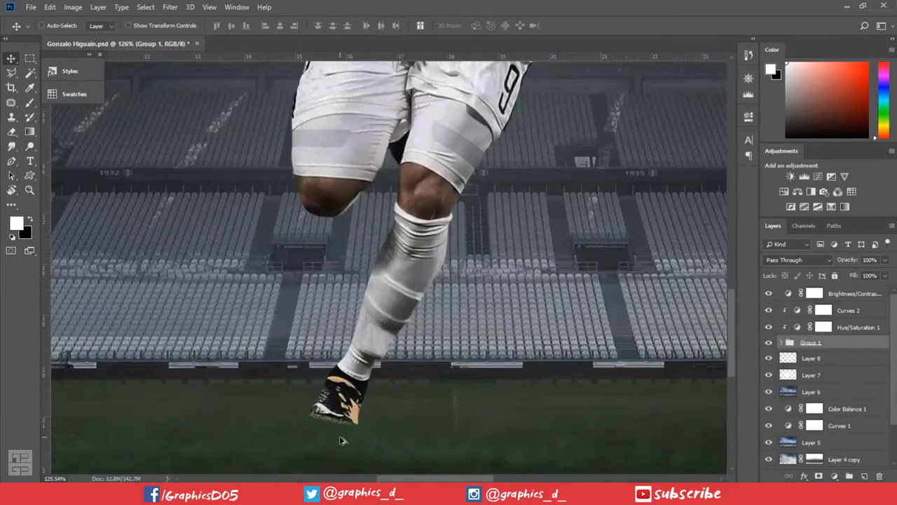
scroll(343, 442, "up", 1)
scroll(341, 442, "up", 1)
scroll(342, 442, "up", 1)
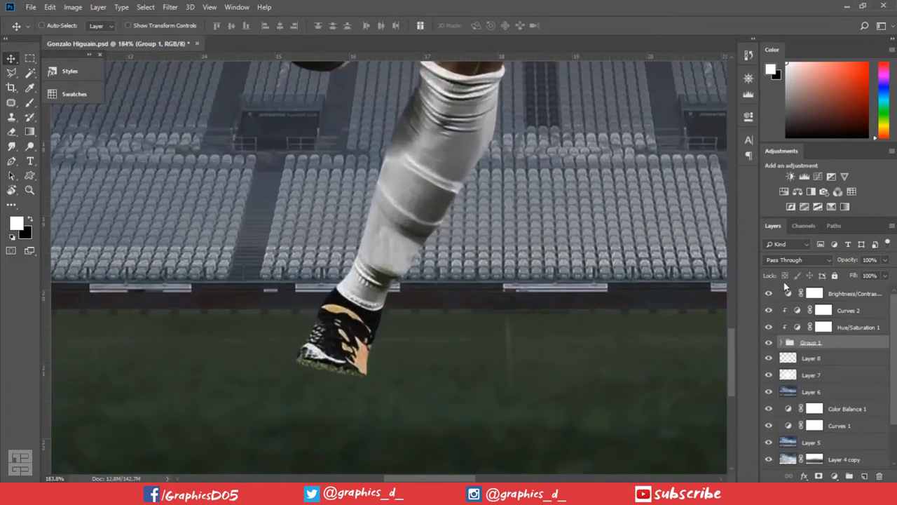
Create Layer 10 and lasso a shadow area from the shoe down-left
left_click(782, 342)
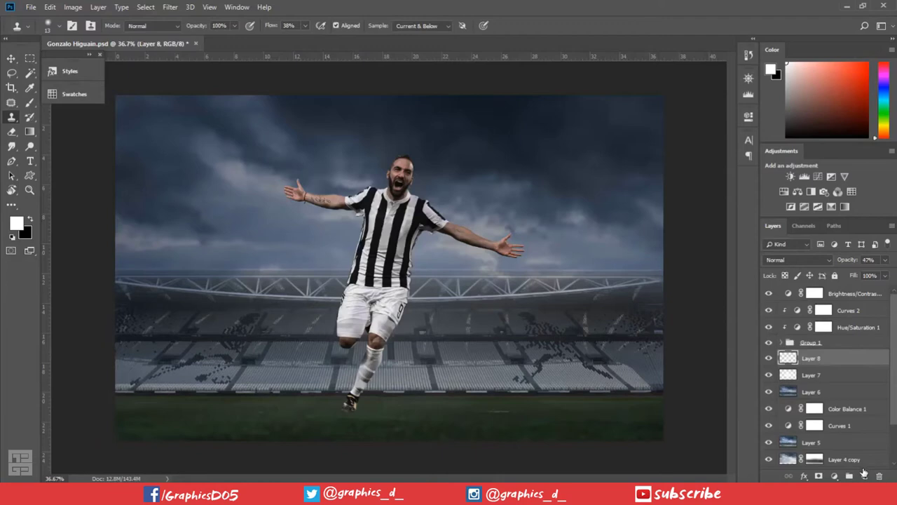
left_click(864, 475)
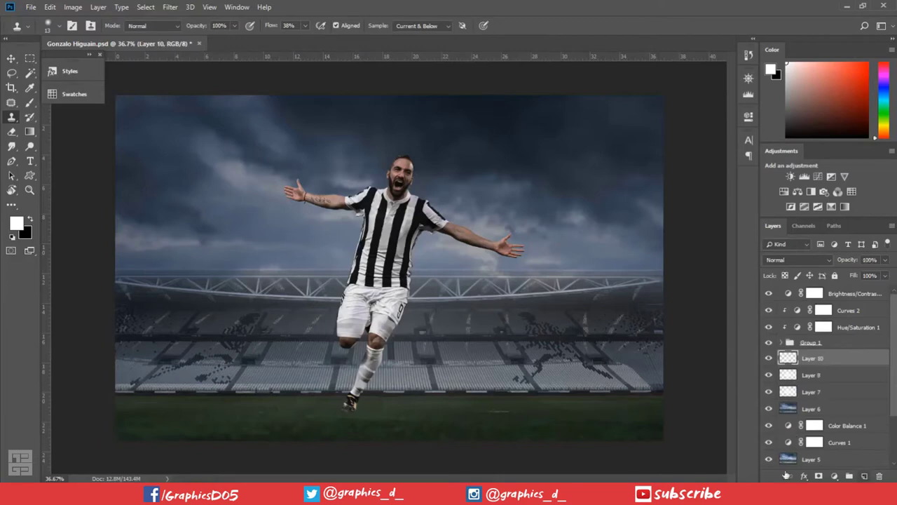
scroll(302, 273, "up", 1)
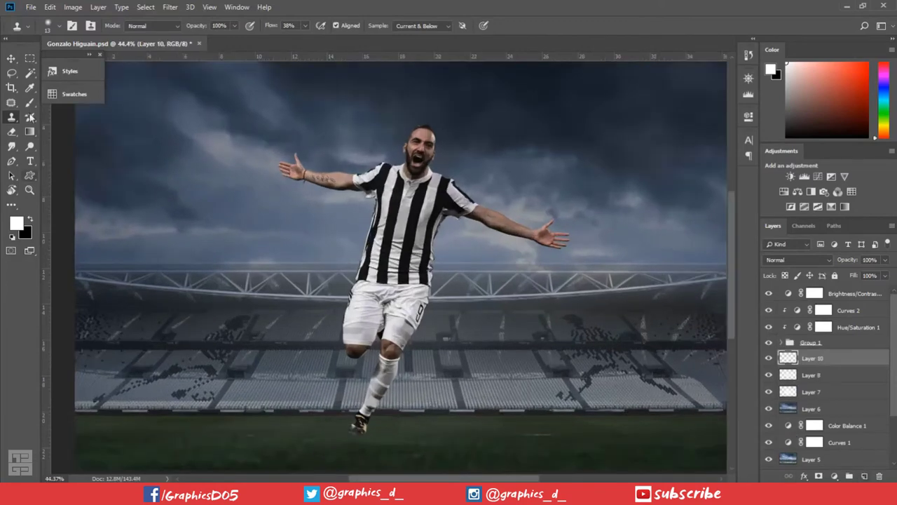
left_click(12, 73)
scroll(353, 325, "up", 2)
scroll(394, 364, "up", 1)
scroll(394, 365, "up", 1)
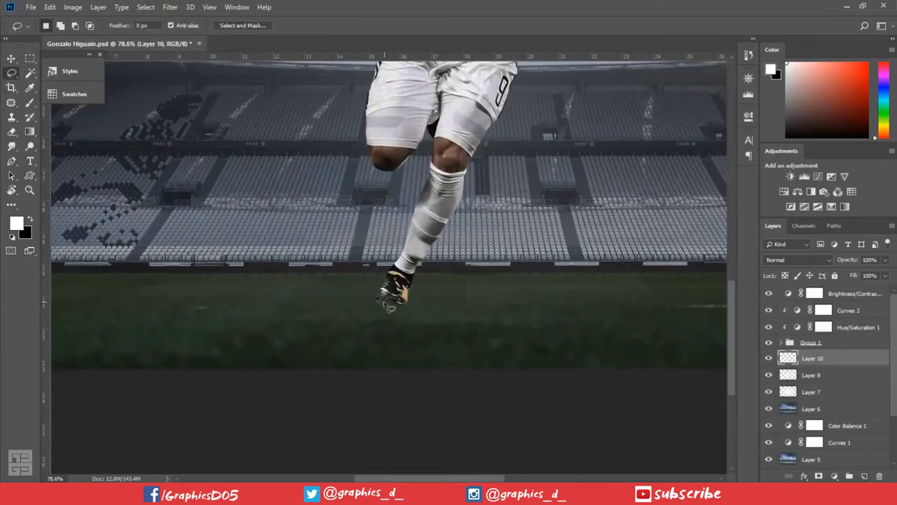
mouse_move(364, 303)
left_mouse_down()
mouse_move(164, 366)
mouse_move(442, 358)
mouse_move(416, 288)
left_mouse_up()
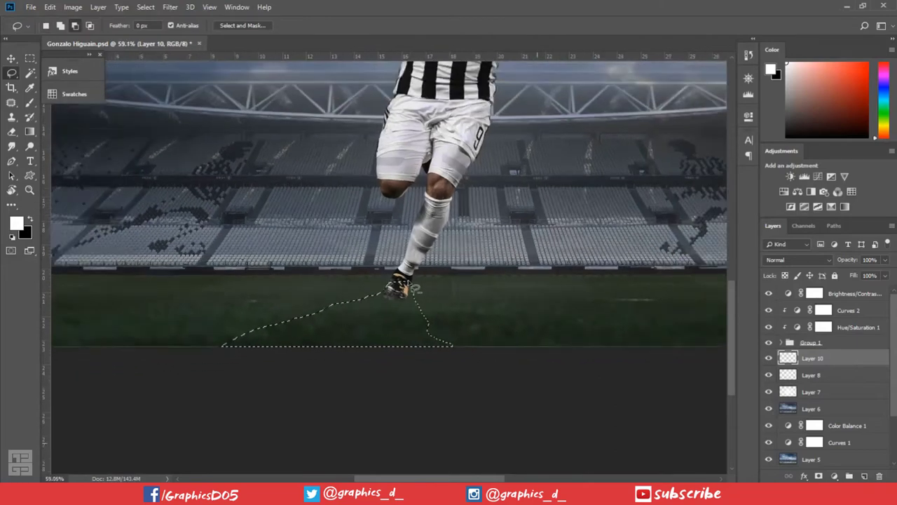
scroll(415, 288, "up", 1)
Paint the shadow with a 195 px soft black brush at 17% flow, then deselect
key("ctrl+0")
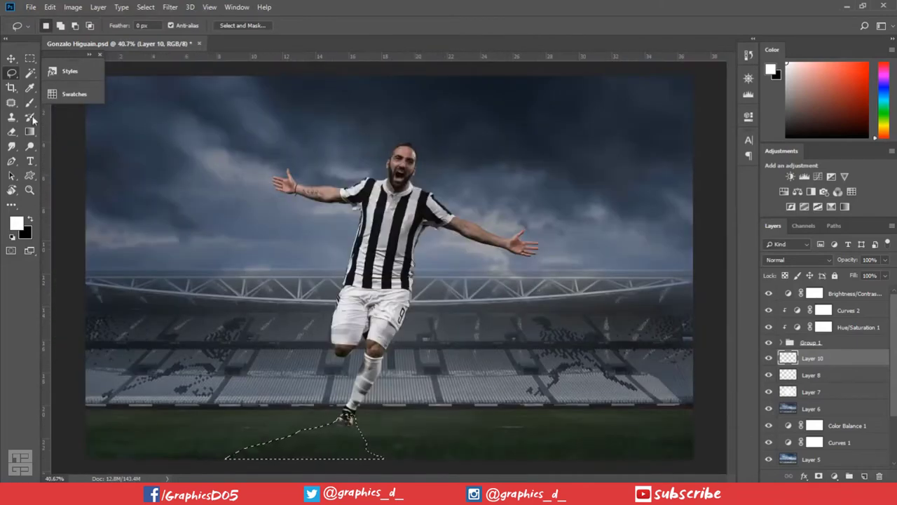
key("b")
key("x")
left_click_drag(355, 370, 387, 371)
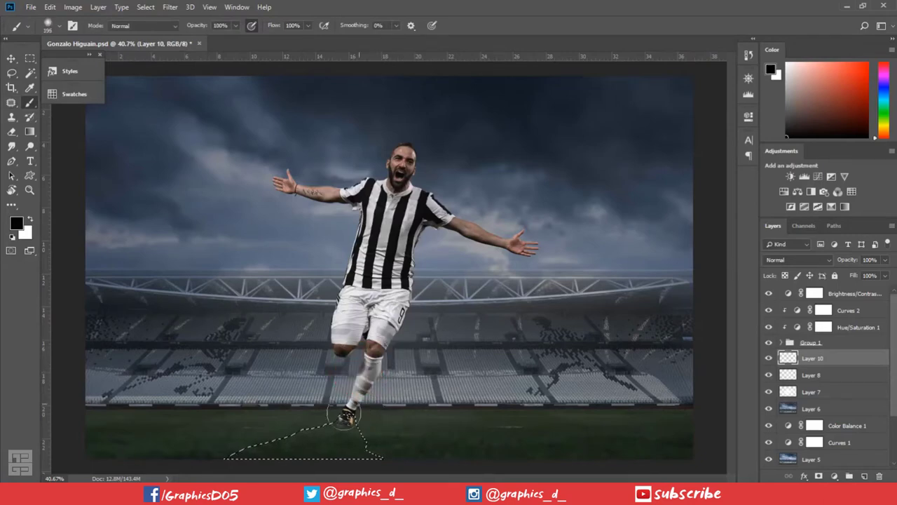
left_click_drag(405, 433, 311, 427)
key("ctrl+z")
left_click_drag(274, 25, 232, 80)
mouse_move(370, 414)
left_mouse_down()
mouse_move(281, 440)
mouse_move(370, 430)
mouse_move(344, 435)
left_mouse_up()
mouse_move(338, 428)
left_mouse_down()
mouse_move(250, 429)
mouse_move(185, 444)
mouse_move(381, 429)
mouse_move(362, 428)
left_mouse_up()
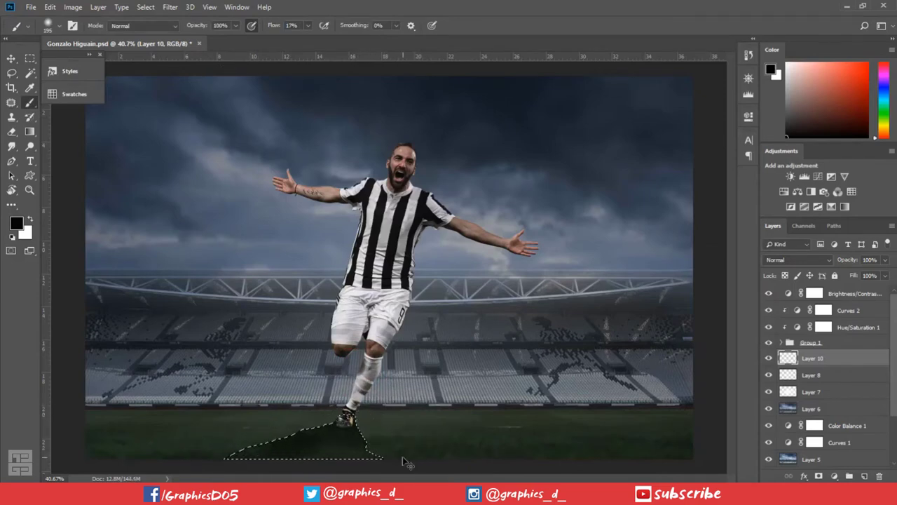
key("ctrl+d")
scroll(376, 456, "up", 1)
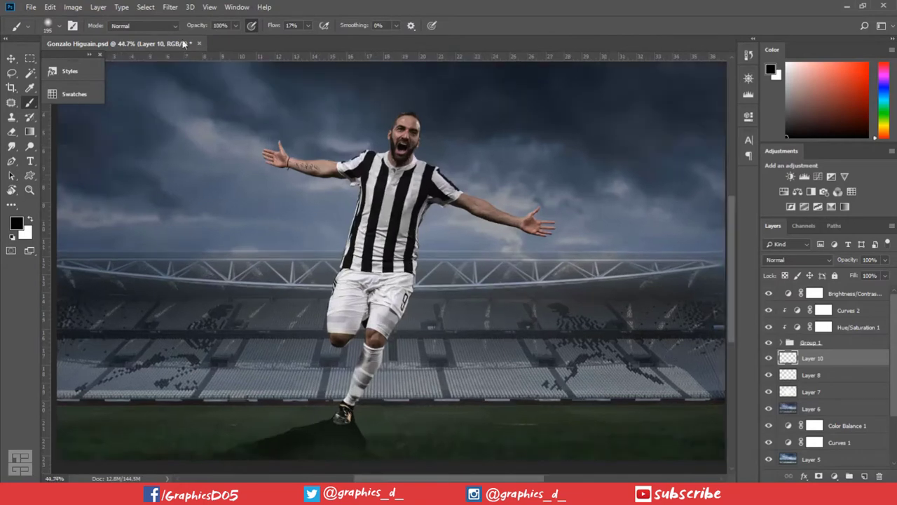
Box-blur the Layer 10 shadow at radius 18 px and add a layer mask
left_click(171, 7)
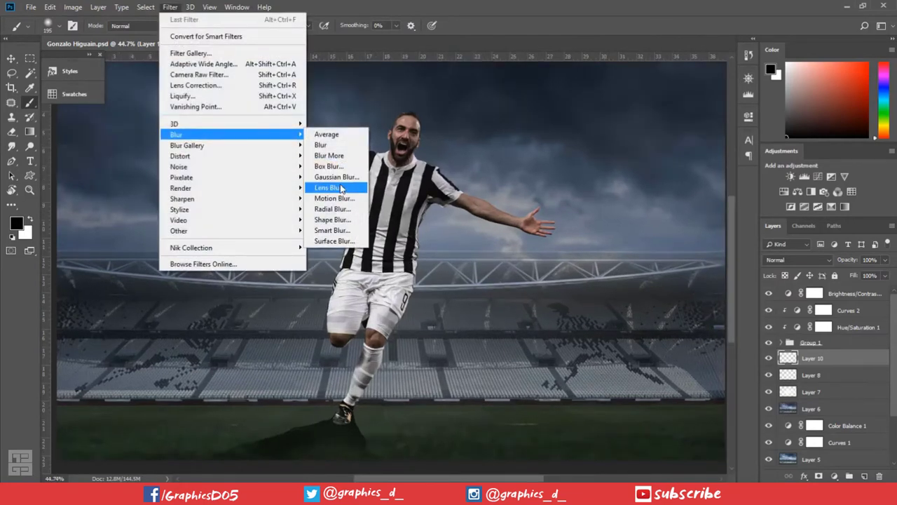
left_click(341, 168)
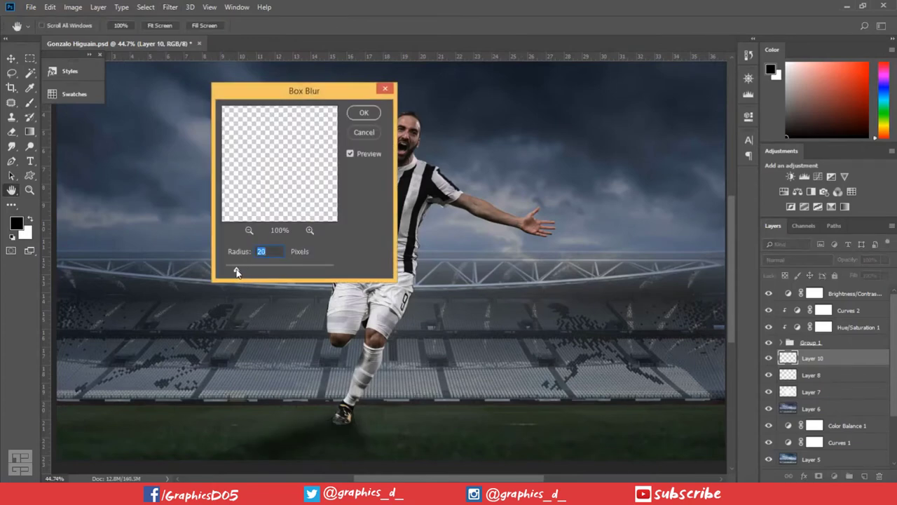
left_click(369, 131)
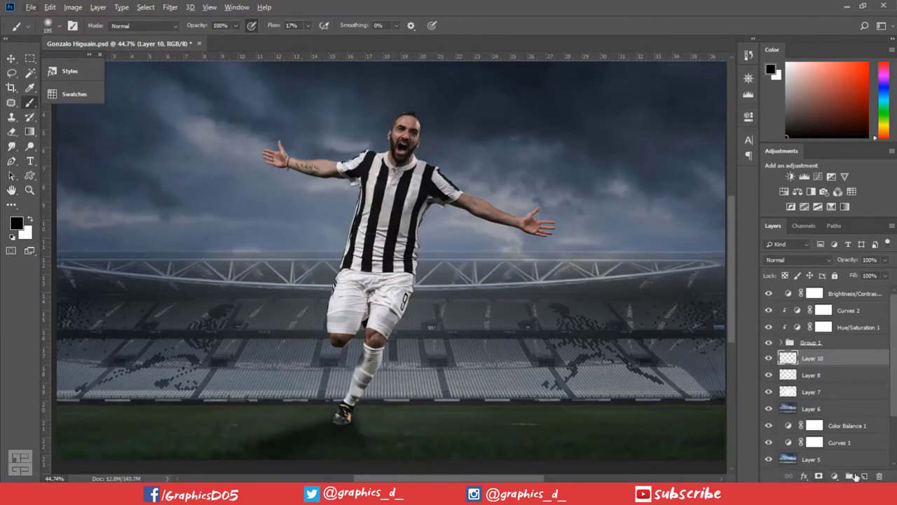
left_click(818, 476)
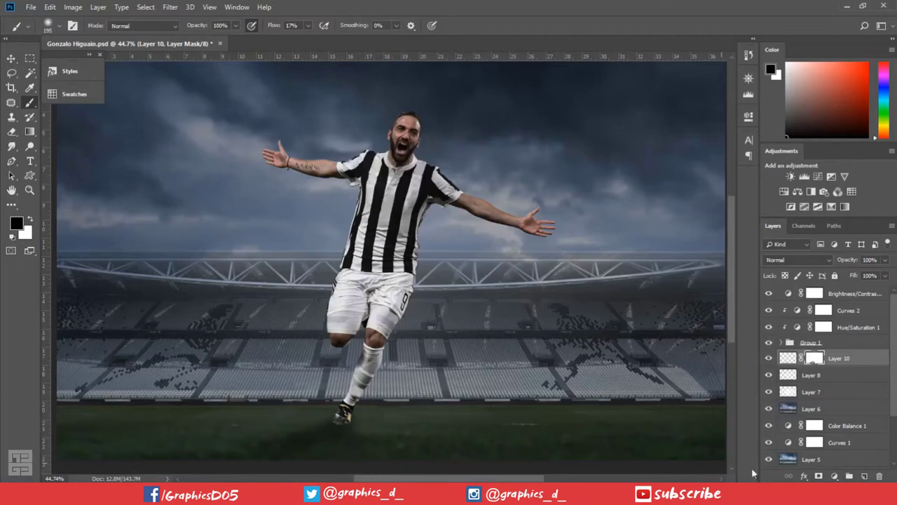
Add a new Layer 11 and touch up Layer 10's shadow mask with the brush
left_click(863, 476)
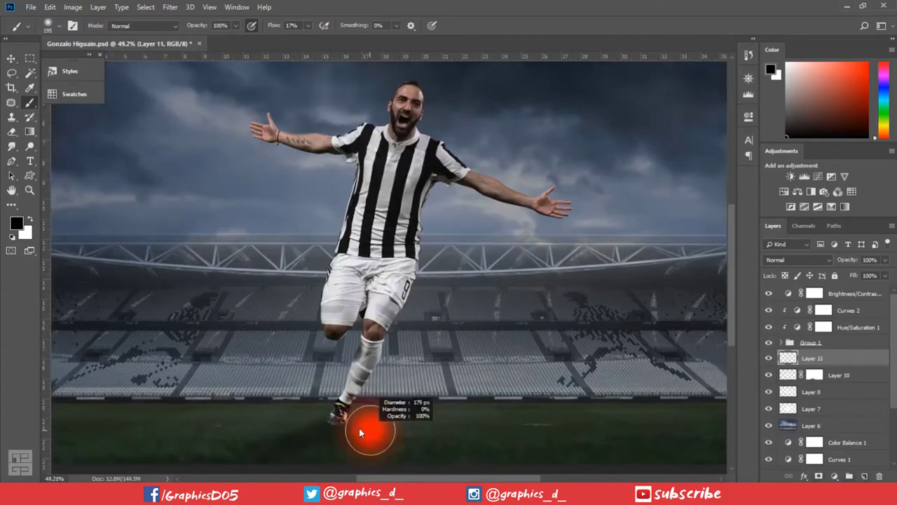
scroll(333, 414, "up", 2)
scroll(350, 414, "up", 4)
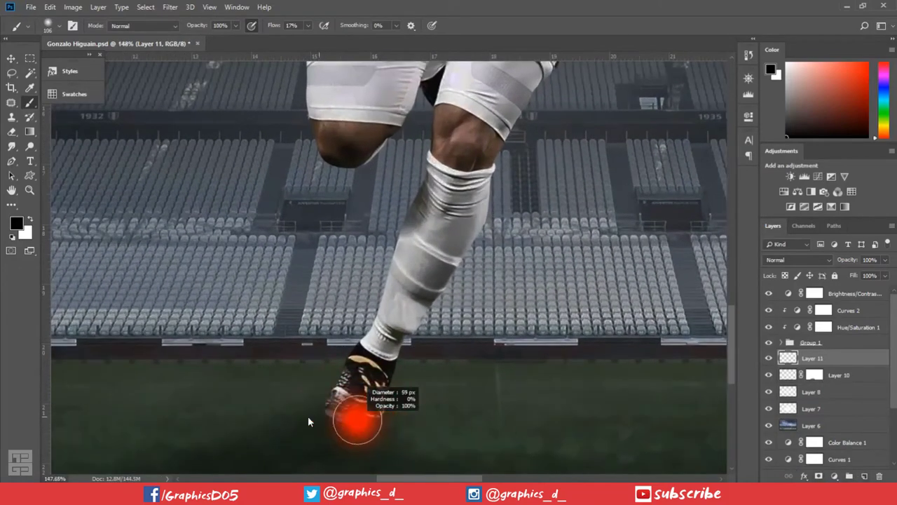
scroll(385, 415, "down", 3)
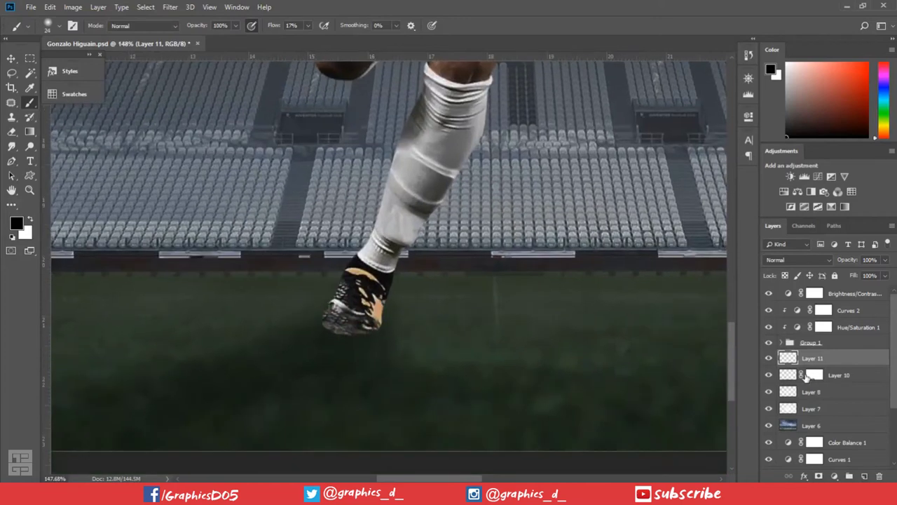
left_click(806, 377)
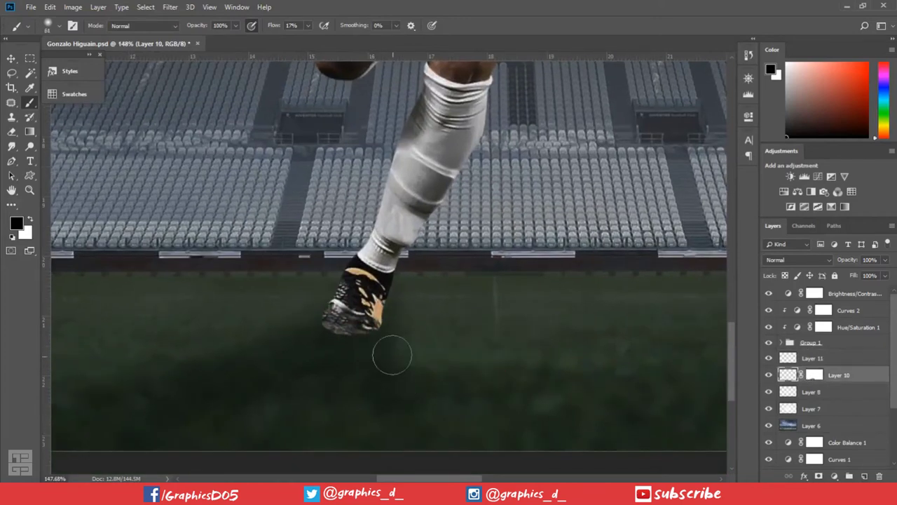
key("x")
key("x")
left_click(815, 375)
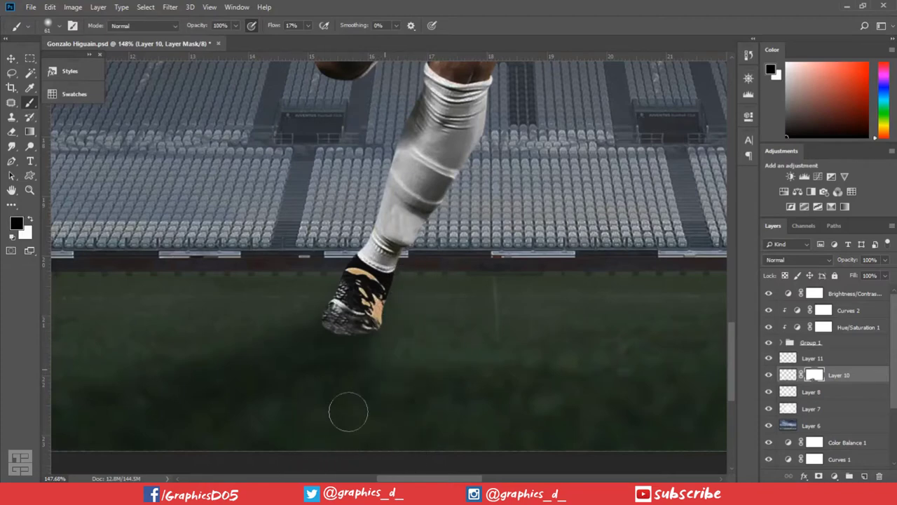
key("x")
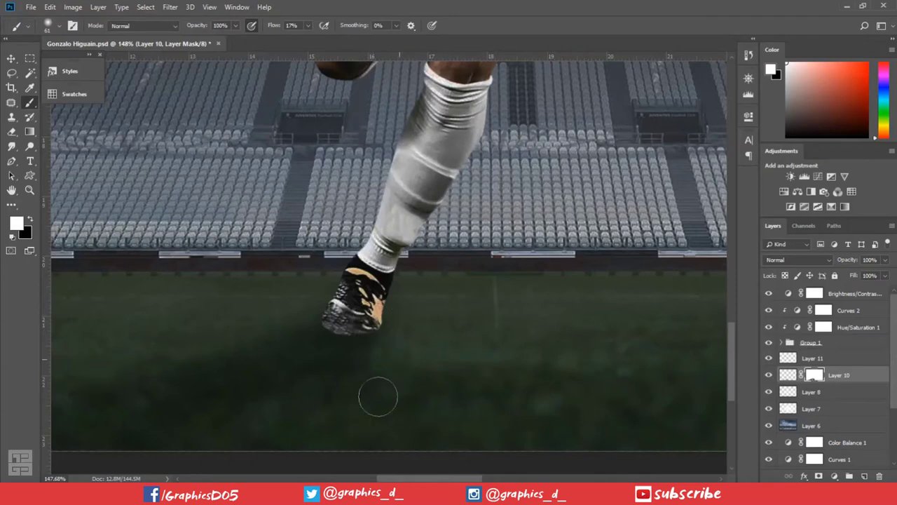
key("x")
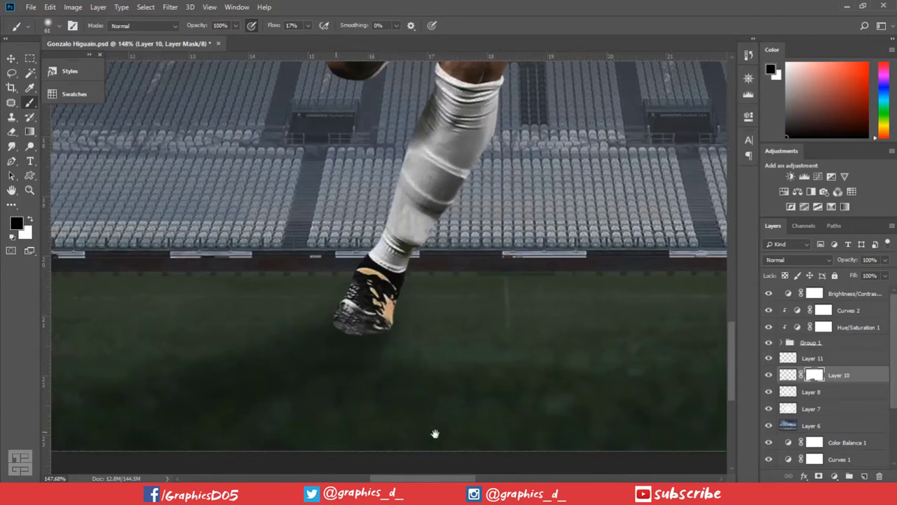
left_click_drag(328, 464, 507, 425)
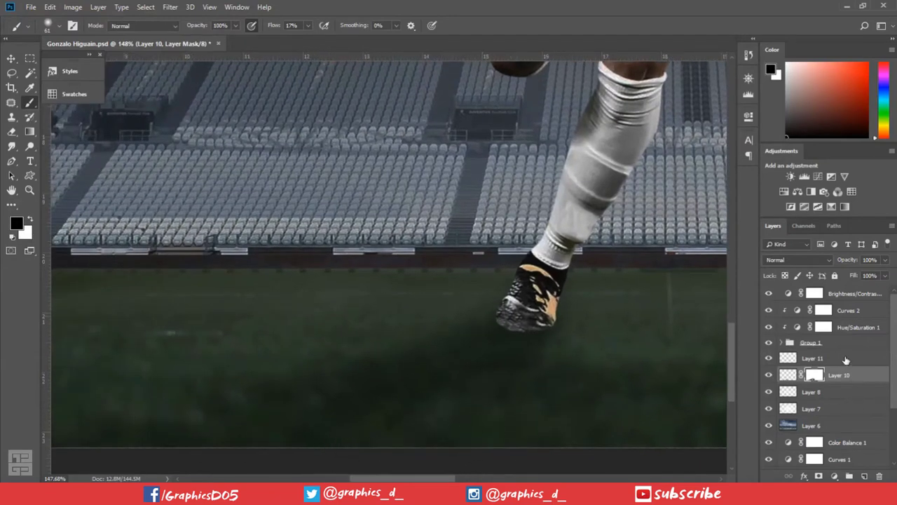
Paint a soft black contact shadow on Layer 11 from the boot toward the lower left
scroll(610, 340, "up", 3)
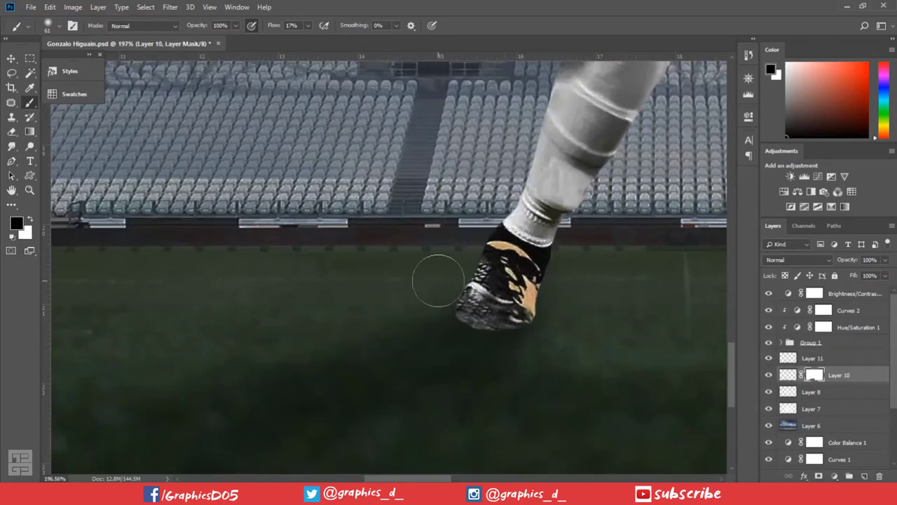
left_click(799, 360)
key("x")
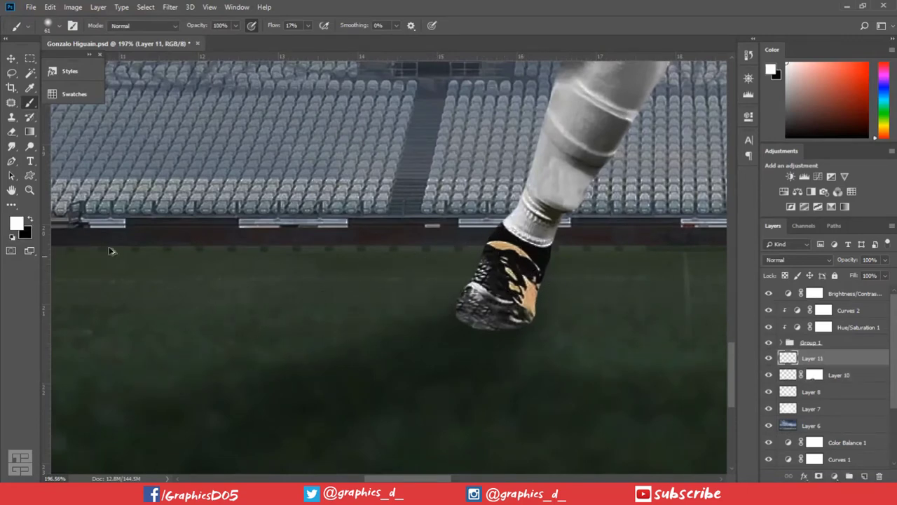
right_click(163, 218, "alt")
key("x")
right_click(455, 290, "alt")
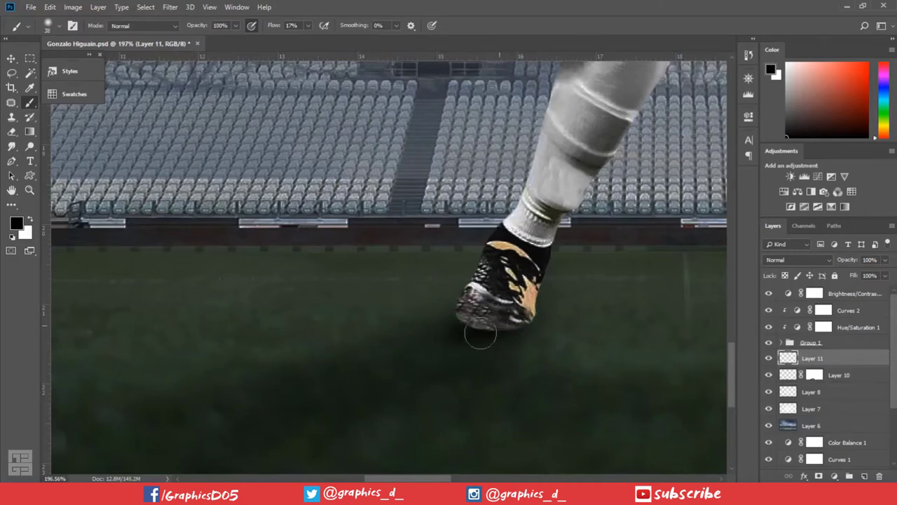
left_click_drag(480, 335, 236, 375)
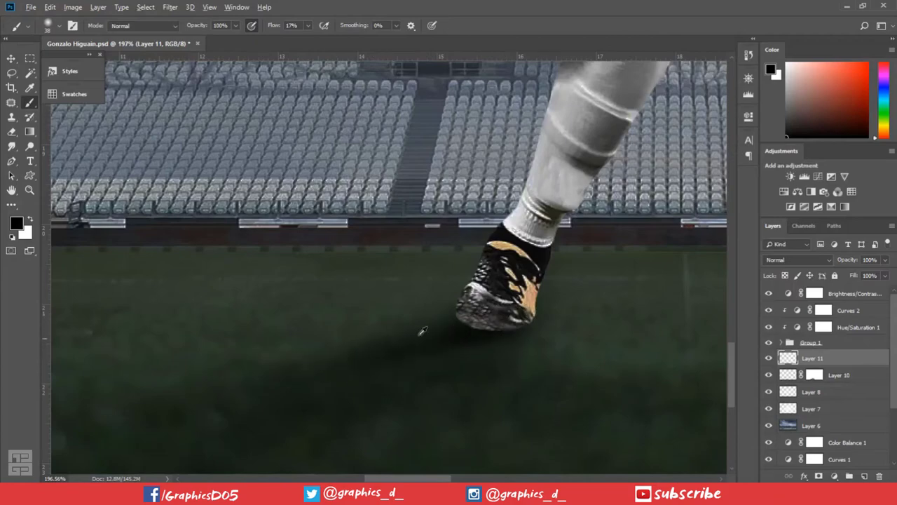
key("ctrl+minus")
key("ctrl+plus")
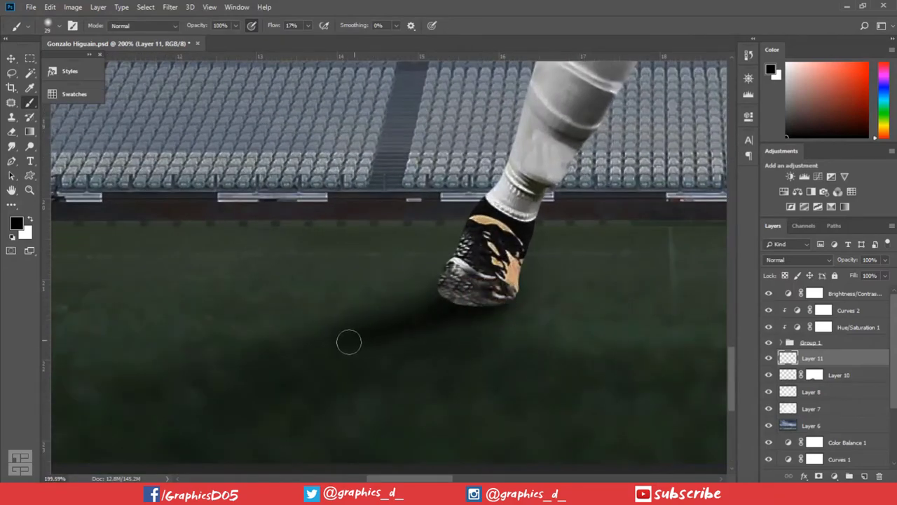
Fade Layer 11 to 45% fill, then brush a long shadow stroke from the boot on new Layer 12
left_click_drag(854, 276, 824, 278)
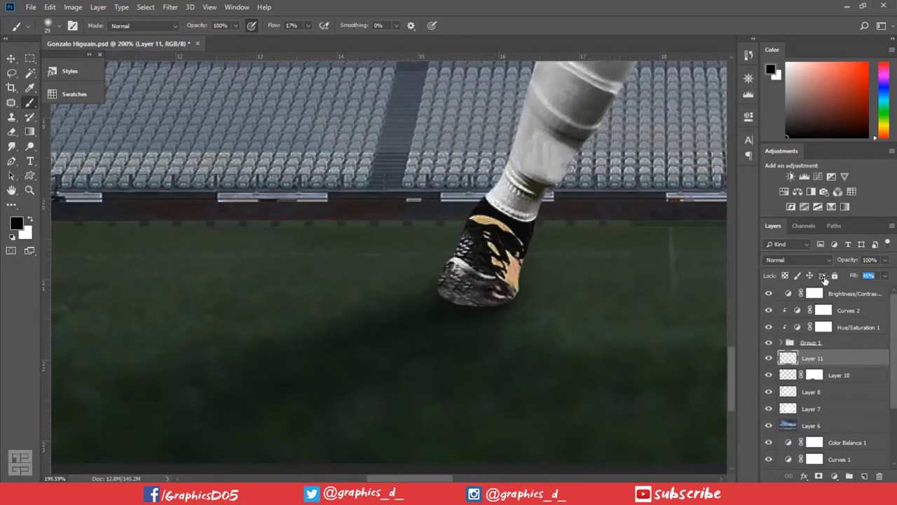
left_click_drag(452, 284, 491, 298)
left_click(865, 476)
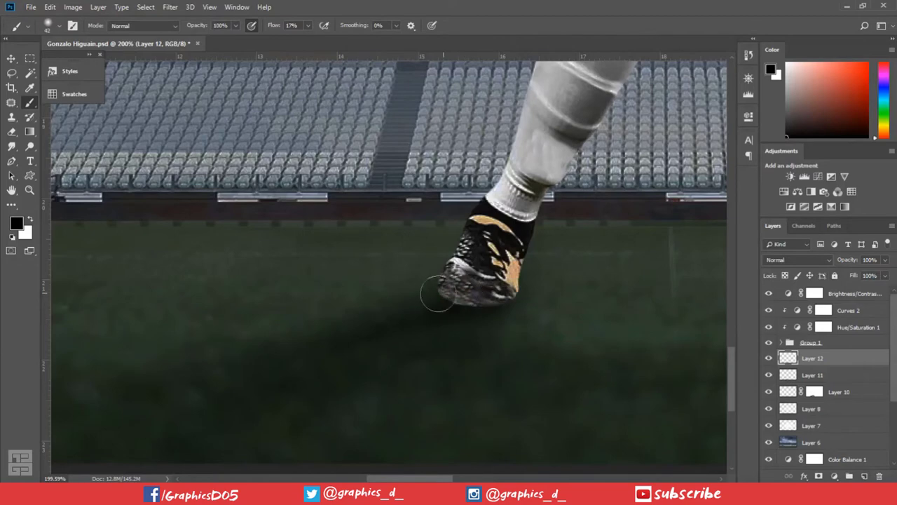
mouse_move(357, 325)
left_mouse_down()
mouse_move(210, 358)
mouse_move(483, 299)
left_mouse_up()
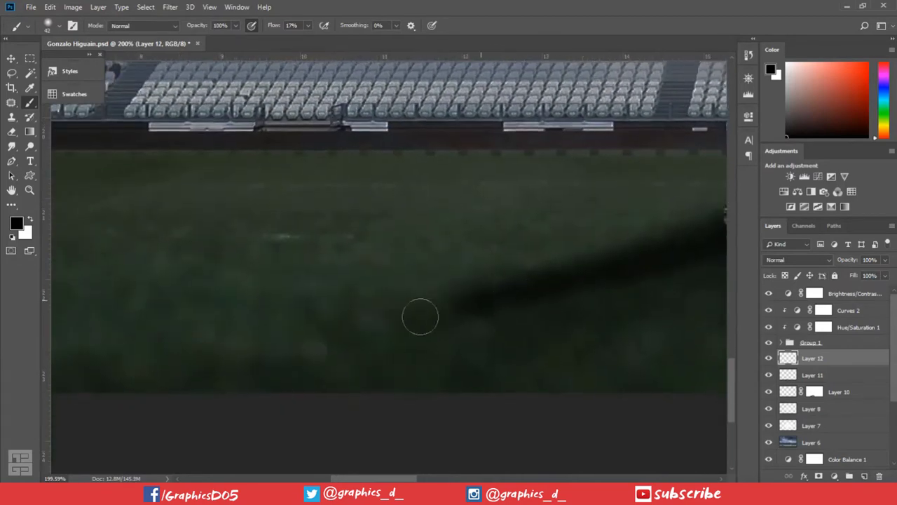
Lower Layer 12's fill to 18%
scroll(317, 329, "down", 3)
scroll(316, 329, "down", 3)
scroll(316, 329, "down", 2)
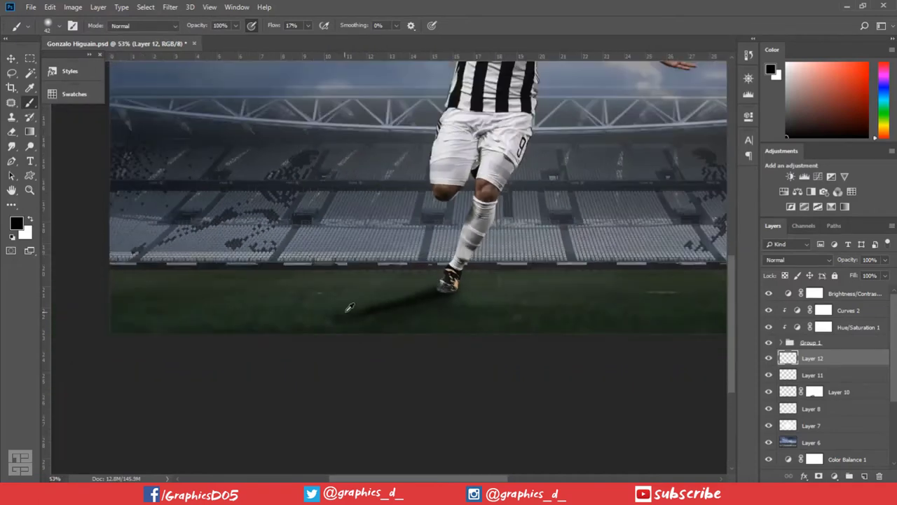
left_click_drag(842, 278, 823, 277)
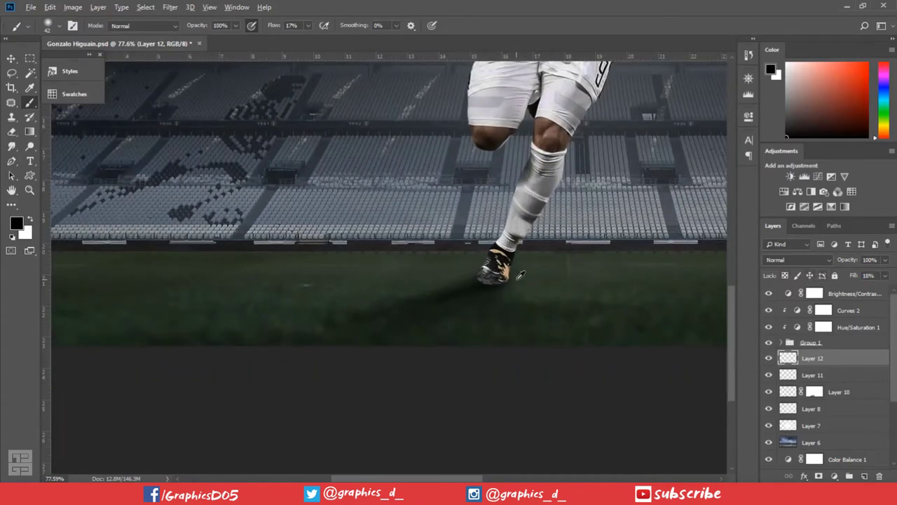
Soften the Layer 12 shadow with a Gaussian Blur of about 5.8 px
scroll(491, 287, "down", 5)
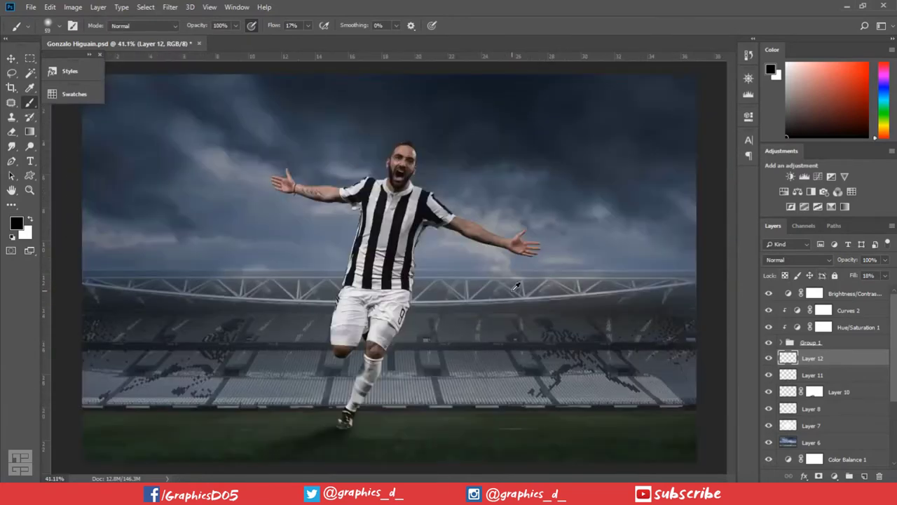
scroll(516, 285, "up", 3)
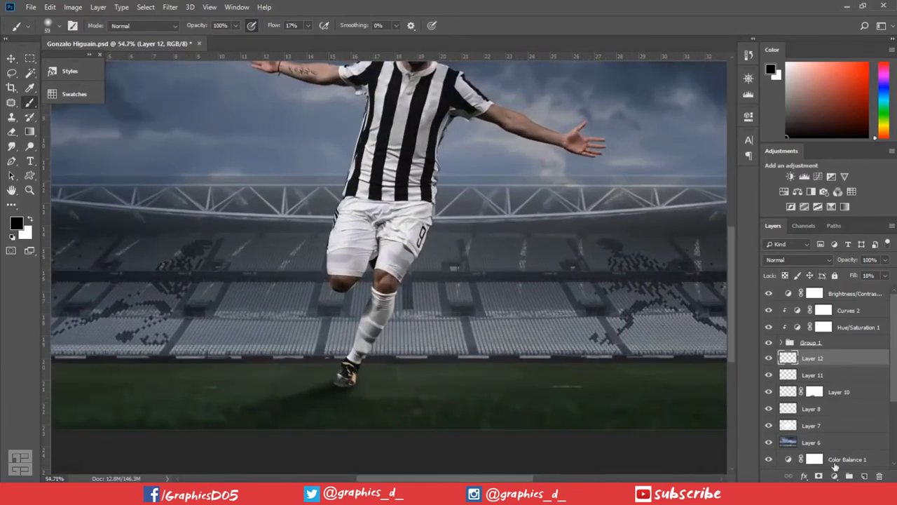
left_click(169, 7)
mouse_move(186, 146)
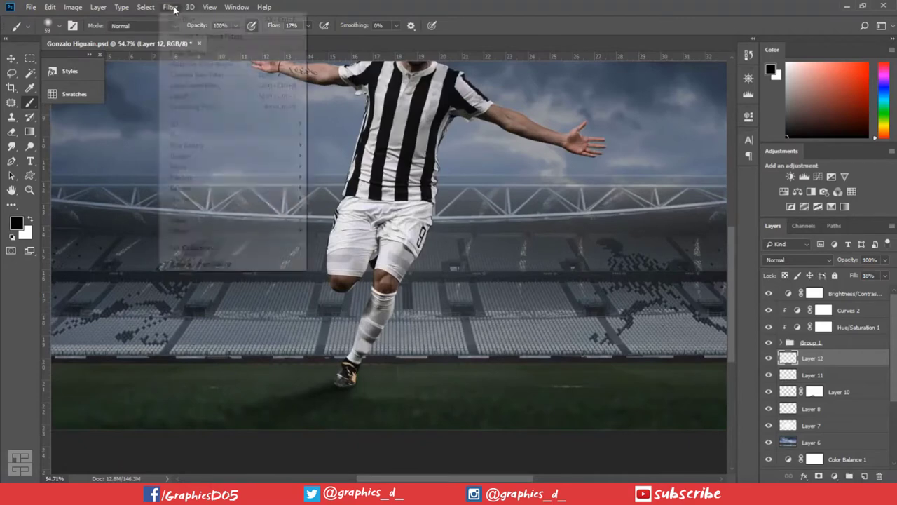
left_click(340, 178)
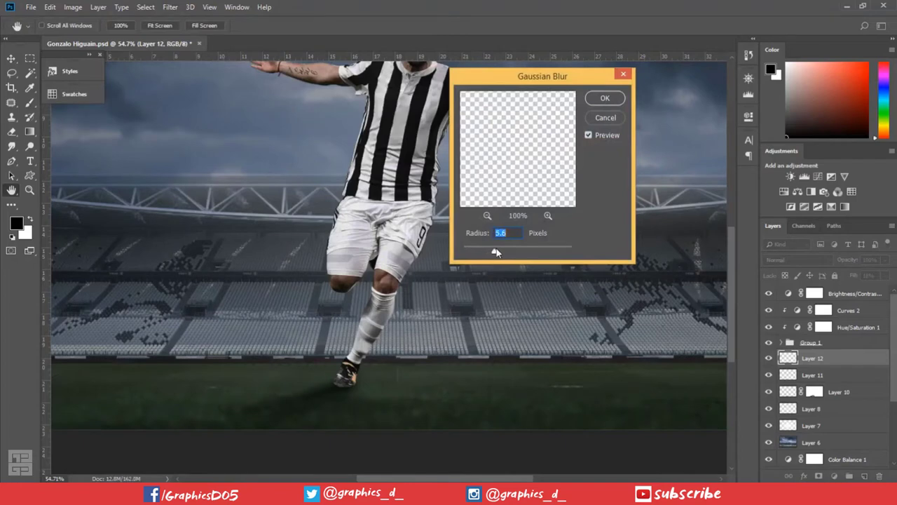
left_click_drag(498, 248, 512, 248)
left_click(607, 98)
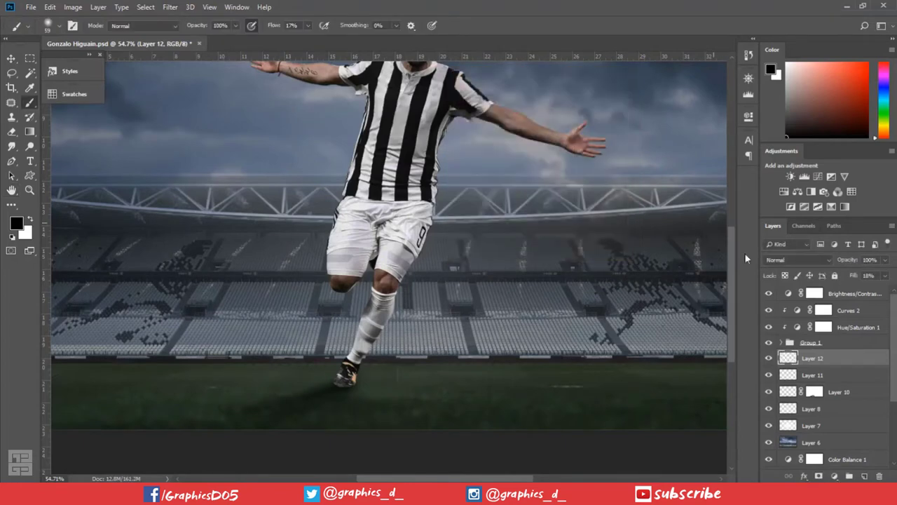
left_click(865, 476)
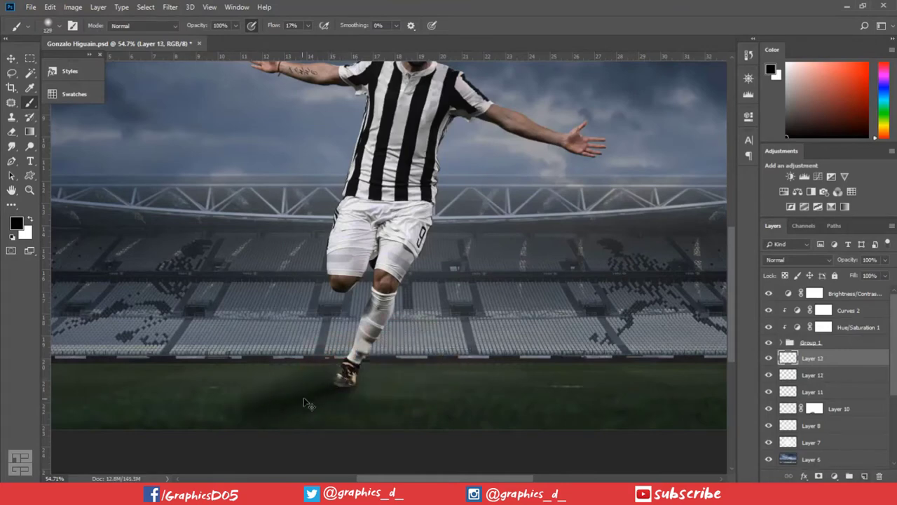
Brush soft black shadow on the grass under and left of the foot on Layer 13, then lower its fill
left_click_drag(324, 380, 170, 430)
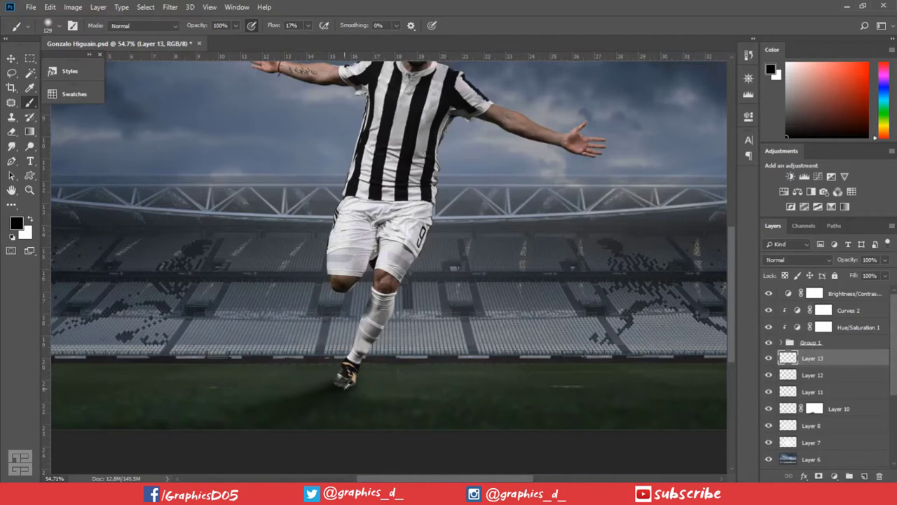
mouse_move(337, 391)
left_mouse_down()
mouse_move(282, 382)
mouse_move(194, 420)
mouse_move(110, 439)
mouse_move(443, 396)
left_mouse_up()
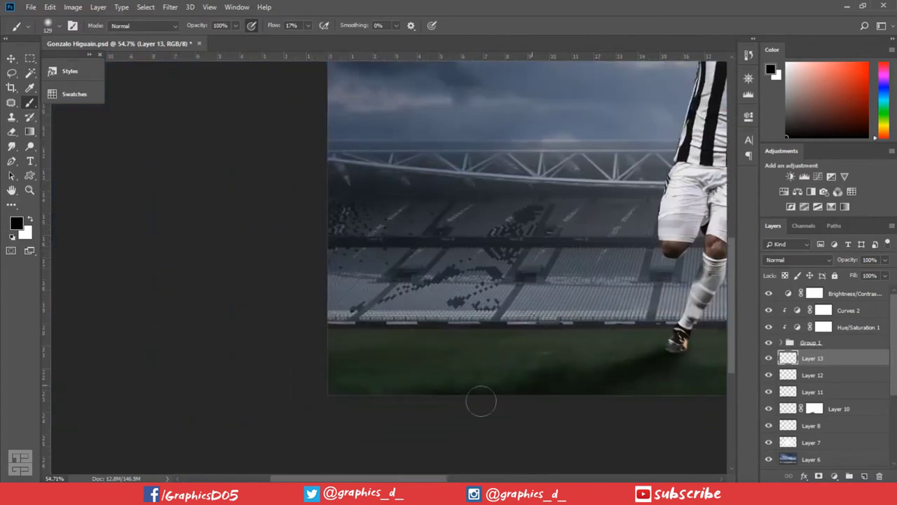
left_click_drag(488, 378, 555, 377)
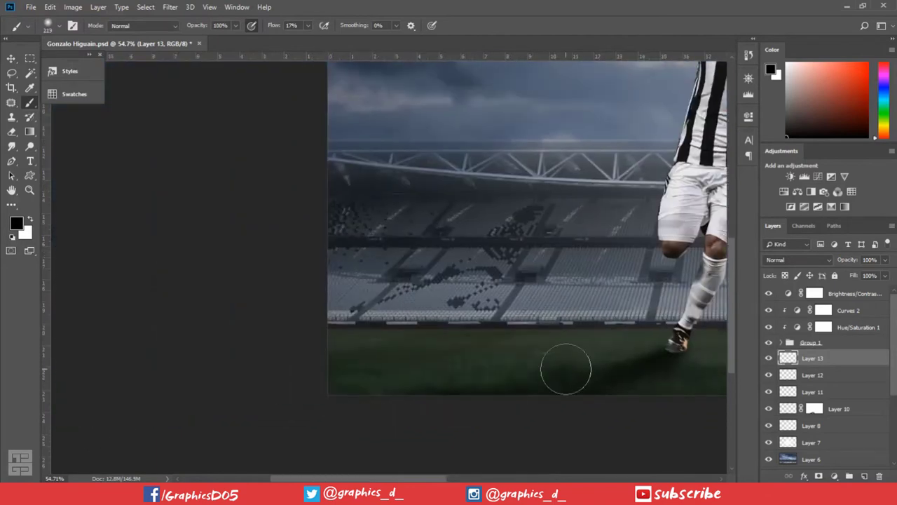
scroll(387, 363, "down", 1)
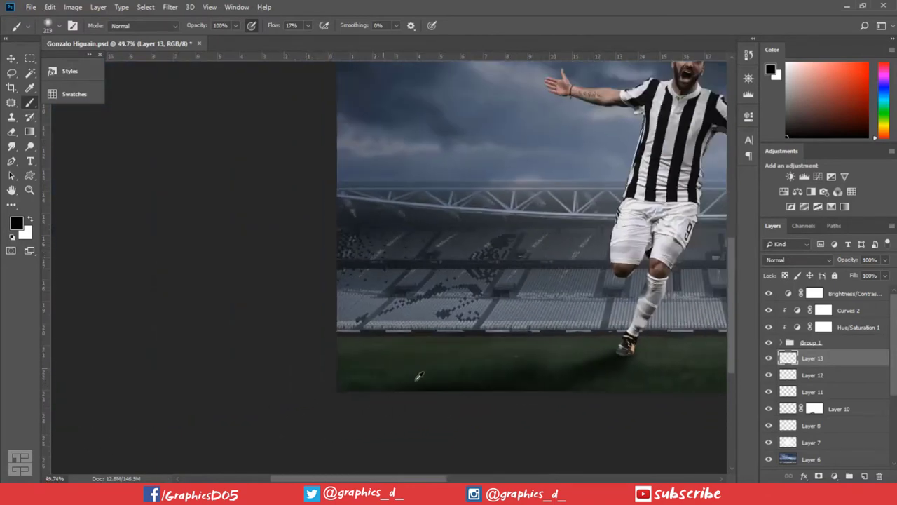
scroll(418, 376, "down", 2)
scroll(348, 393, "up", 1)
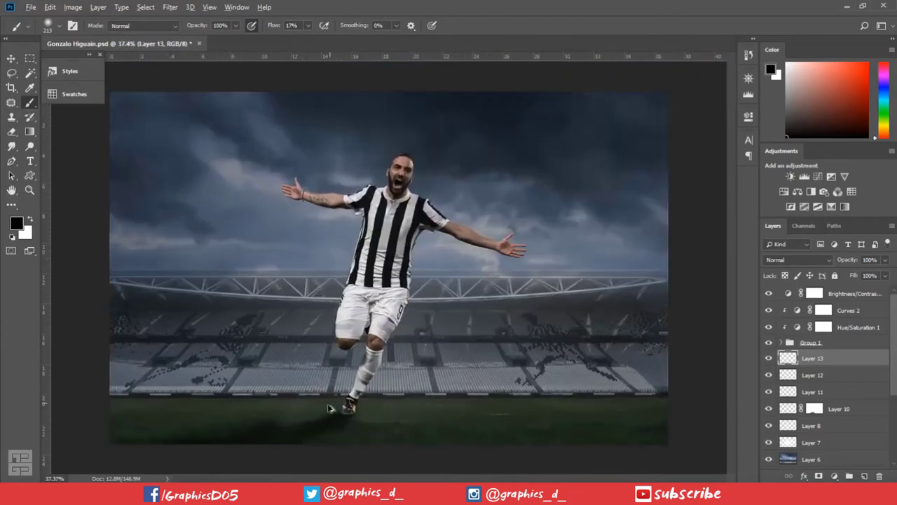
left_click_drag(329, 408, 326, 421)
left_click_drag(855, 278, 779, 280)
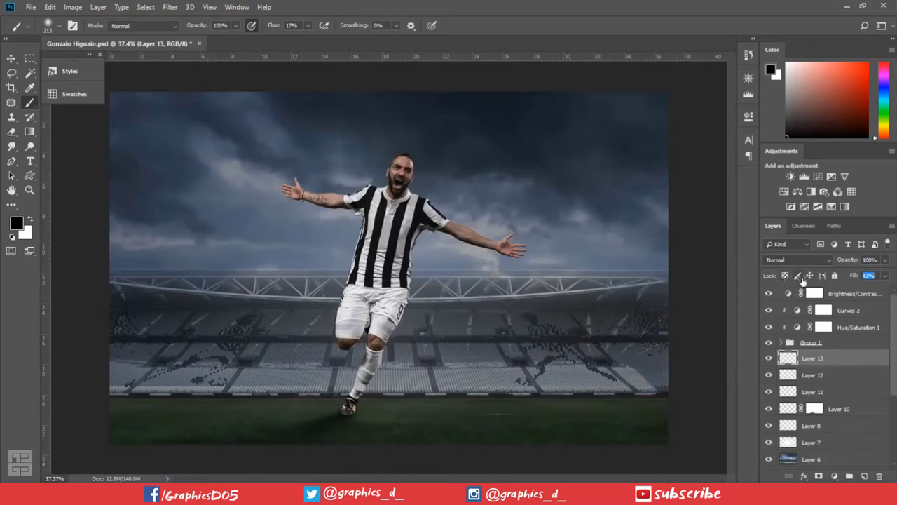
On new Layer 14 at 59% opacity, brush soft shadow beneath the foot and along the bottom grass
left_click(865, 476)
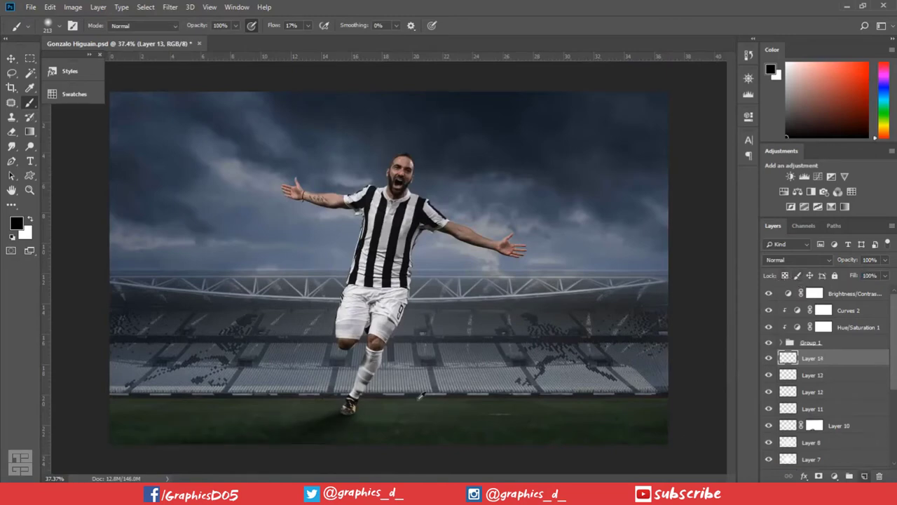
scroll(393, 371, "up", 2)
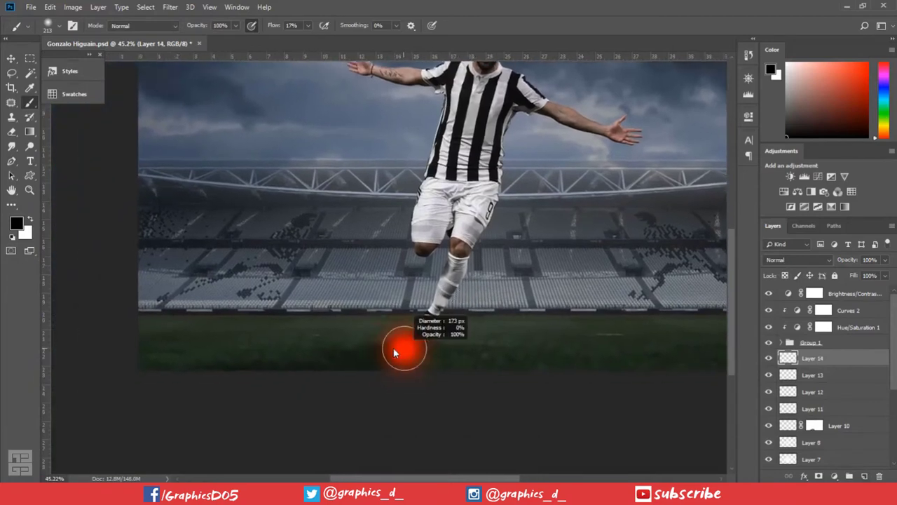
left_click_drag(435, 329, 396, 347)
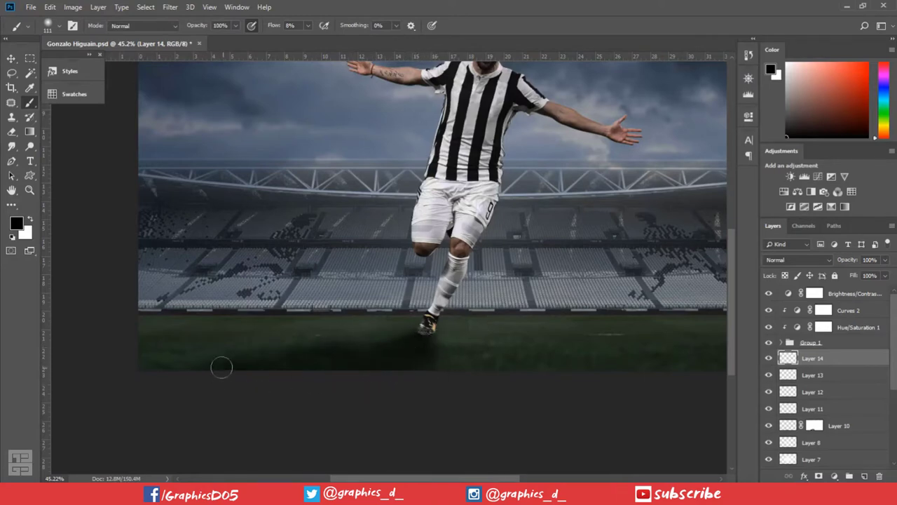
scroll(276, 308, "down", 2)
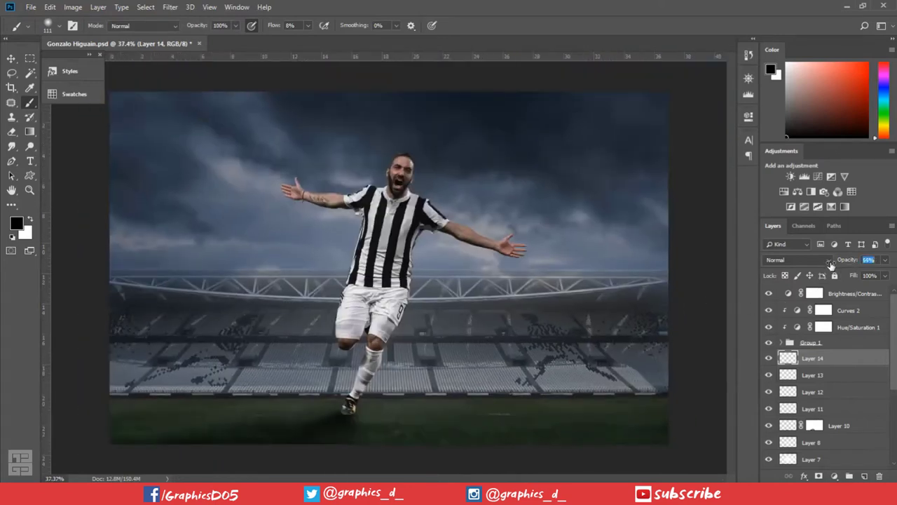
left_click_drag(829, 265, 826, 265)
left_click_drag(277, 397, 350, 428)
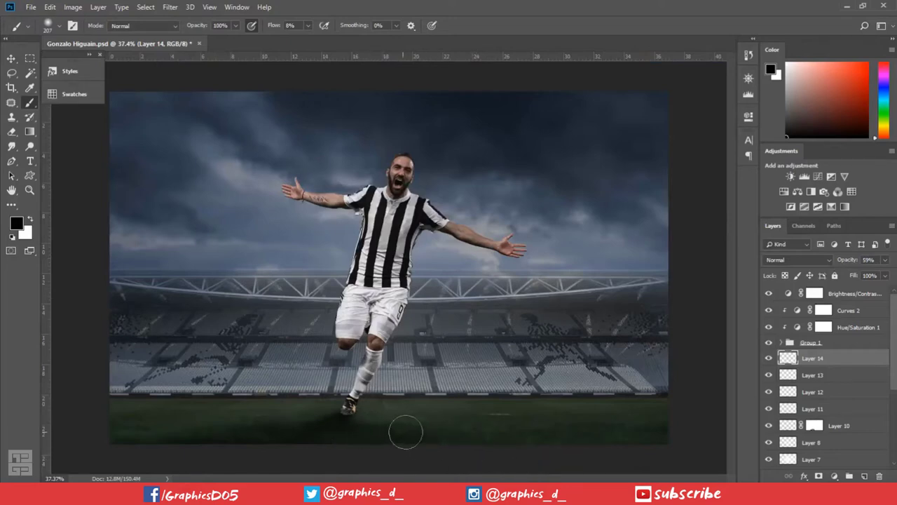
mouse_move(458, 445)
left_mouse_down()
mouse_move(96, 437)
mouse_move(327, 433)
left_mouse_up()
right_click(355, 436, "alt")
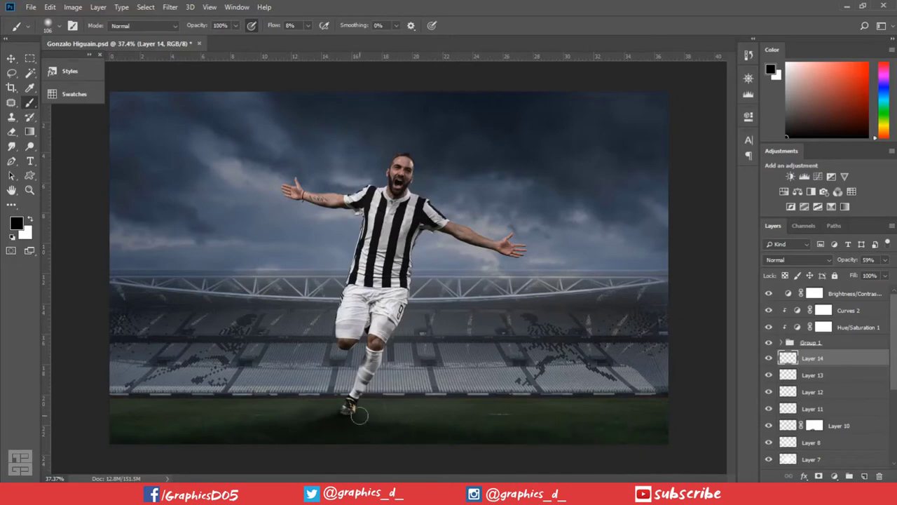
Add Layer 15 above the player group and clip it to Group 1 with Ctrl+Alt+G
left_click(846, 340)
key("ctrl+shift+alt+n")
key("ctrl+alt+g")
scroll(351, 428, "up", 2)
scroll(350, 428, "up", 2)
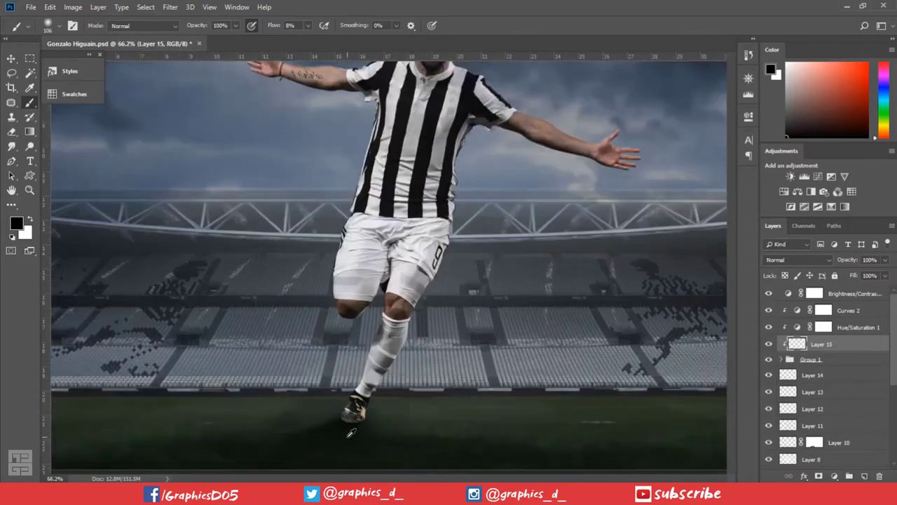
scroll(351, 433, "up", 2)
scroll(351, 432, "up", 1)
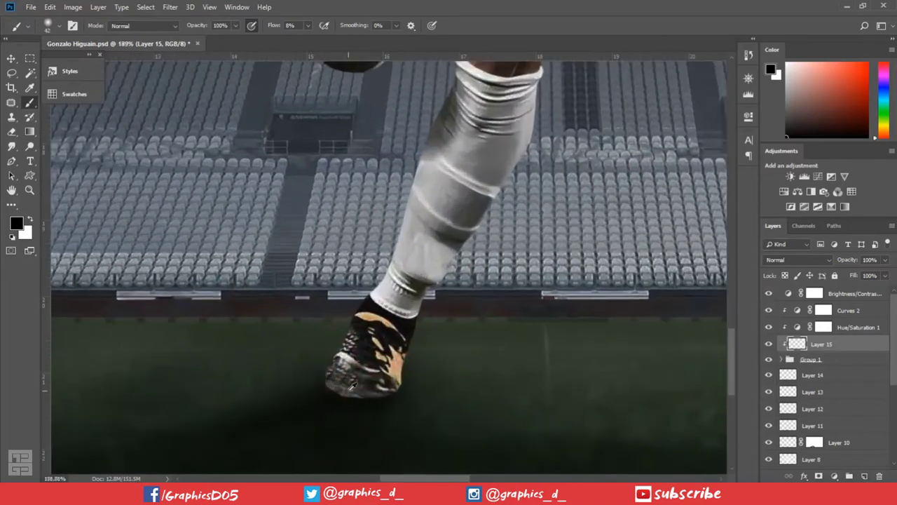
scroll(377, 387, "down", 1)
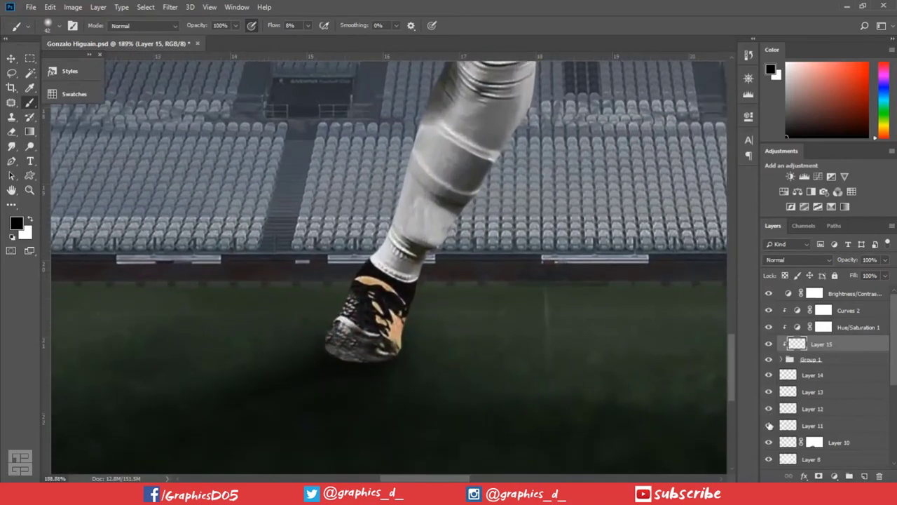
Give Layer 11 a layer mask, then darken the boot and sole on Layer 15 at 77% fill
left_click(784, 426)
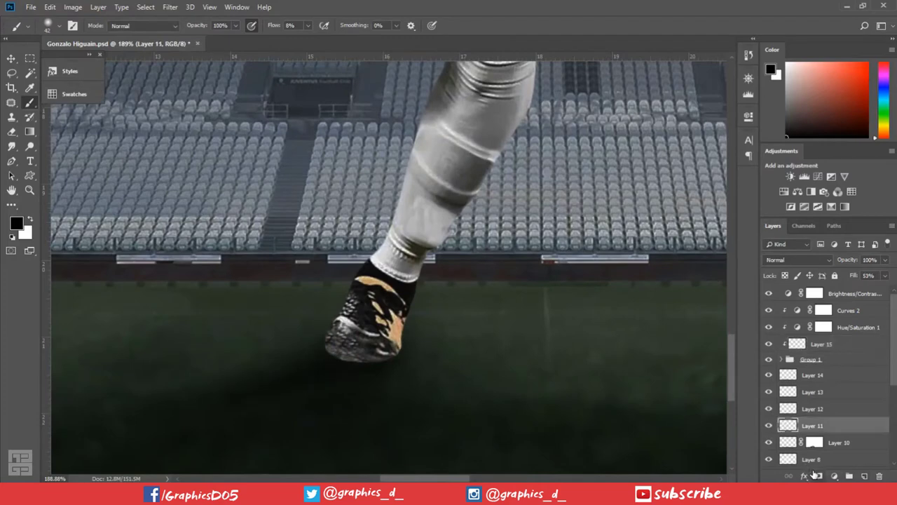
left_click(817, 476)
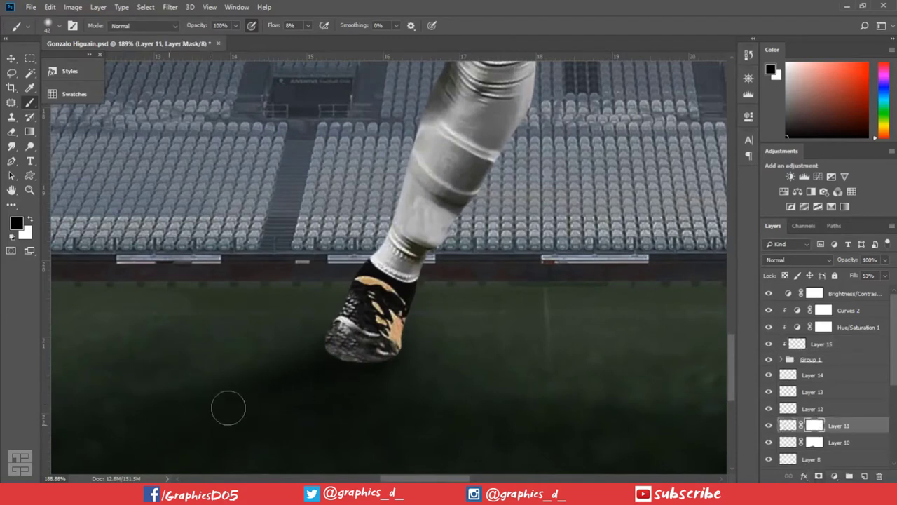
left_click(798, 344)
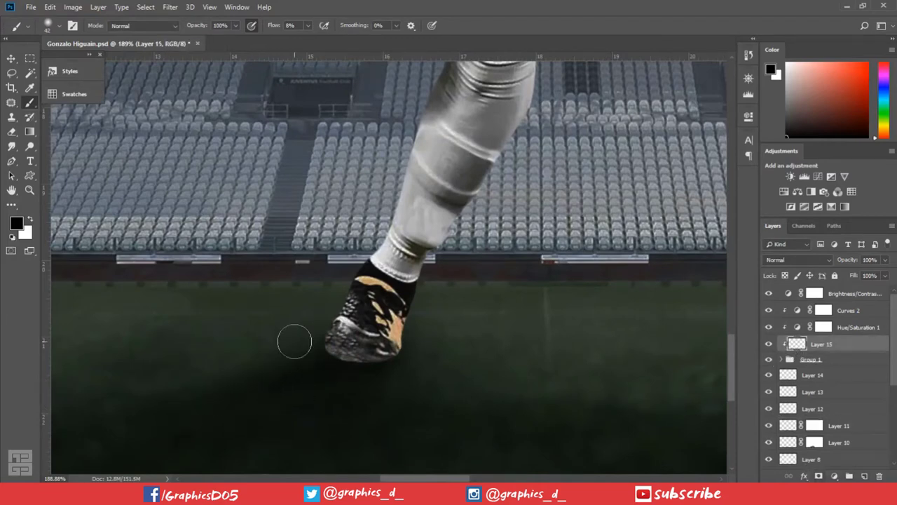
scroll(293, 340, "up", 1)
mouse_move(321, 347)
left_mouse_down()
mouse_move(330, 360)
mouse_move(320, 374)
mouse_move(391, 341)
mouse_move(361, 367)
mouse_move(297, 351)
mouse_move(374, 363)
mouse_move(398, 323)
mouse_move(372, 316)
mouse_move(389, 302)
mouse_move(403, 242)
left_mouse_up()
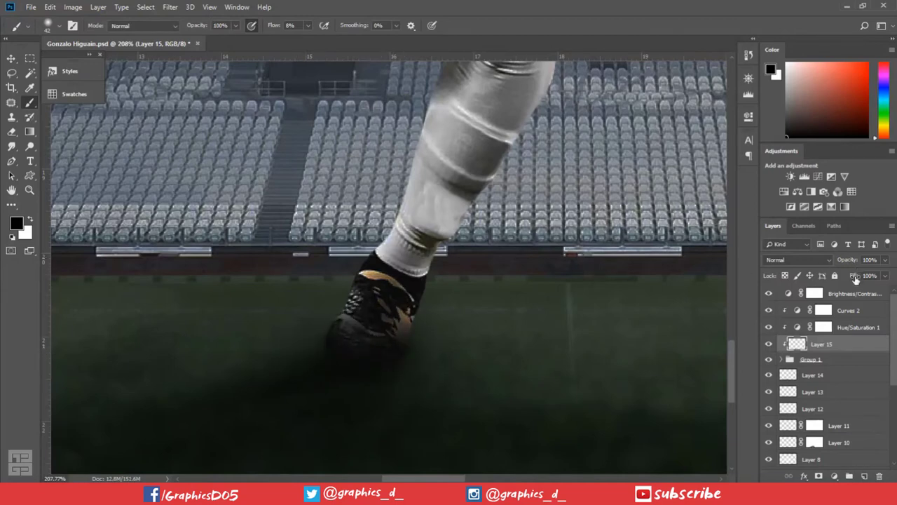
left_click_drag(854, 275, 839, 281)
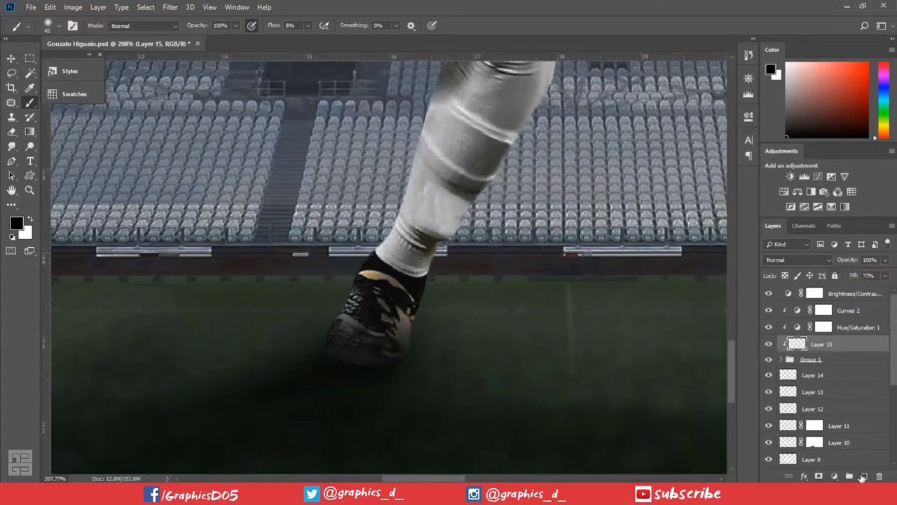
Add a second clipped shading layer, Layer 16, above the player group
left_click(863, 477)
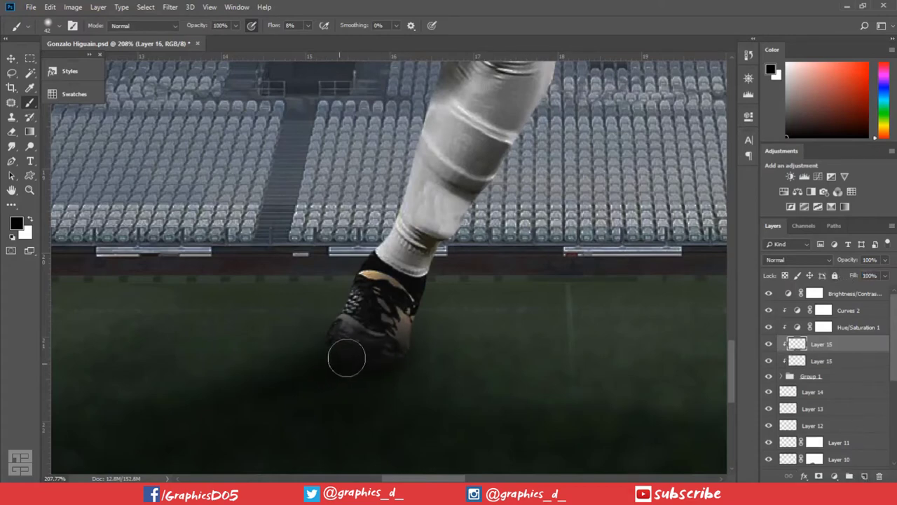
scroll(467, 331, "down", 1)
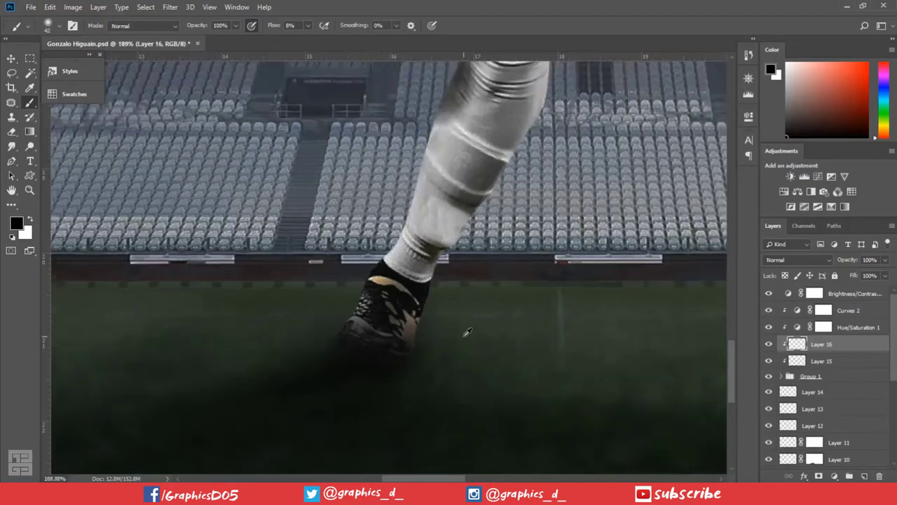
scroll(456, 326, "down", 3)
scroll(449, 322, "down", 1)
scroll(438, 319, "up", 3)
scroll(429, 314, "up", 2)
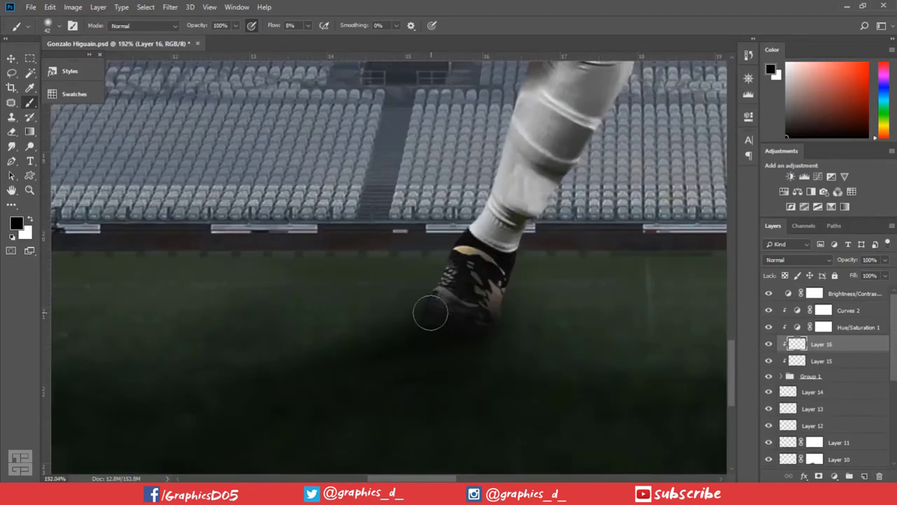
scroll(375, 315, "down", 2)
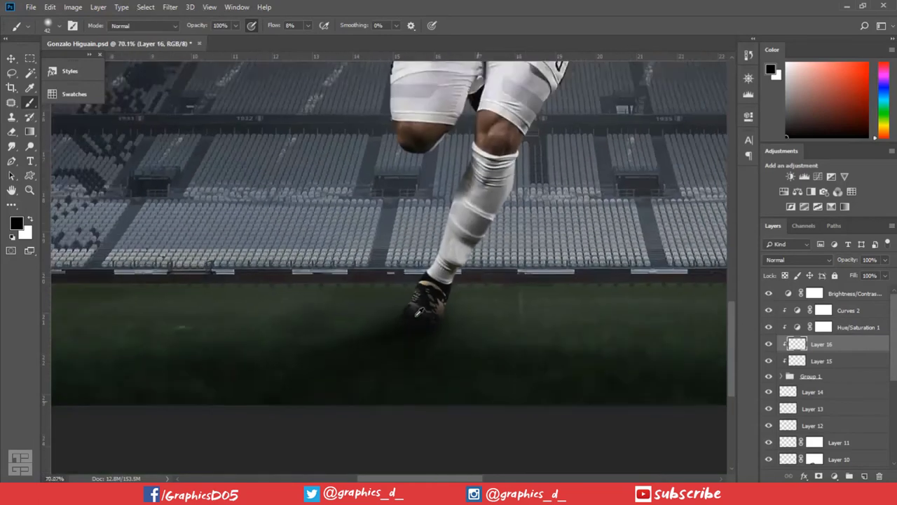
scroll(371, 337, "down", 2)
scroll(369, 364, "down", 2)
scroll(363, 415, "down", 1)
scroll(327, 431, "up", 1)
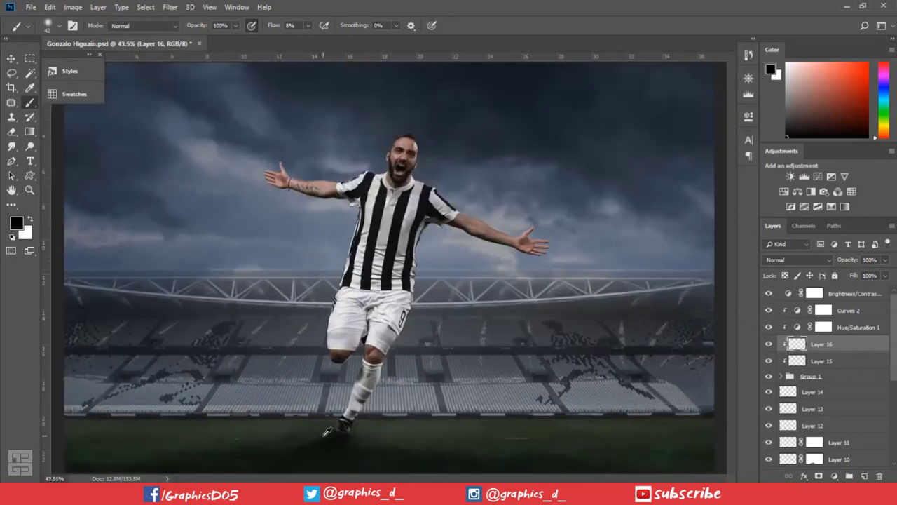
scroll(322, 432, "up", 1)
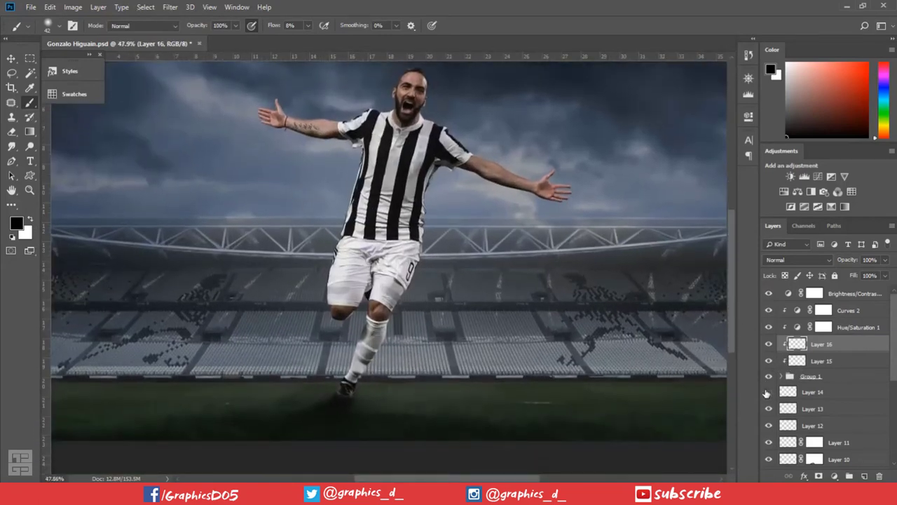
Toggle Layer 14's visibility to check its shadow, add a mask to it, and enlarge the brush
left_click(768, 392)
left_click(814, 392)
left_click(819, 476)
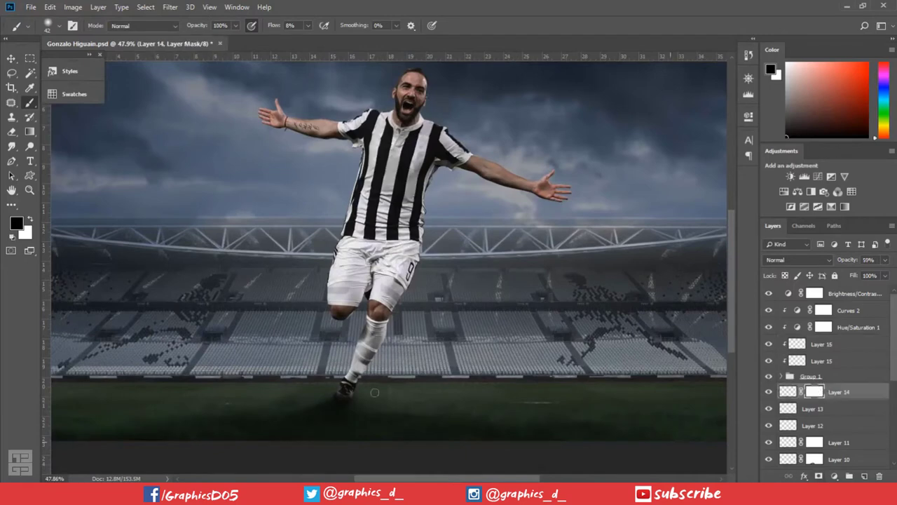
left_click_drag(323, 383, 300, 384)
scroll(242, 398, "down", 2)
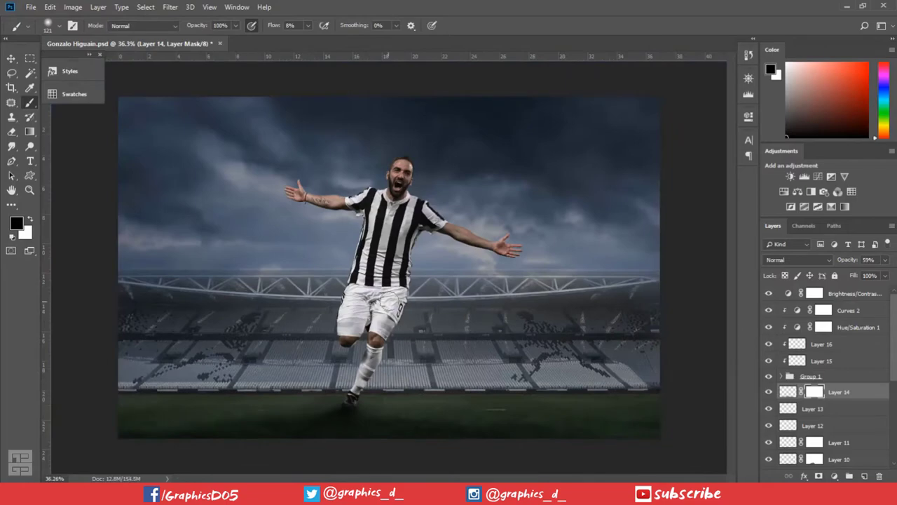
scroll(322, 375, "up", 2)
scroll(321, 374, "up", 2)
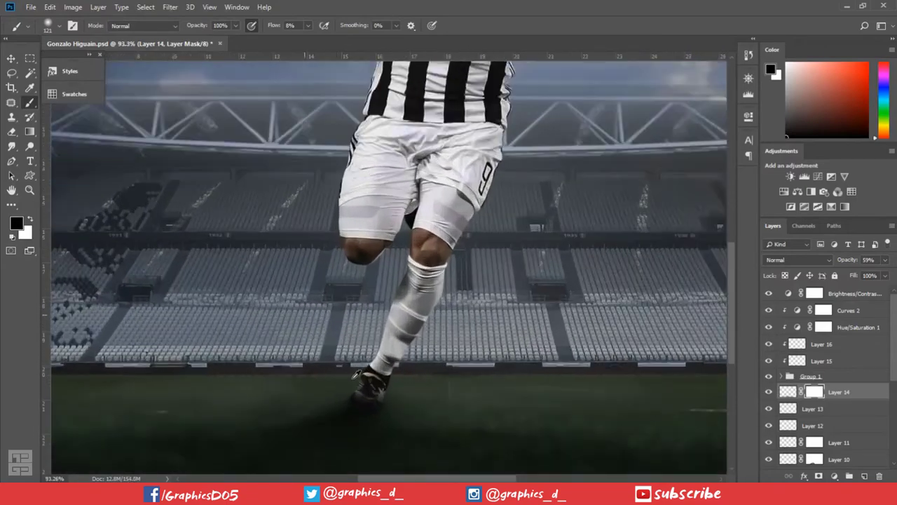
scroll(477, 310, "down", 2)
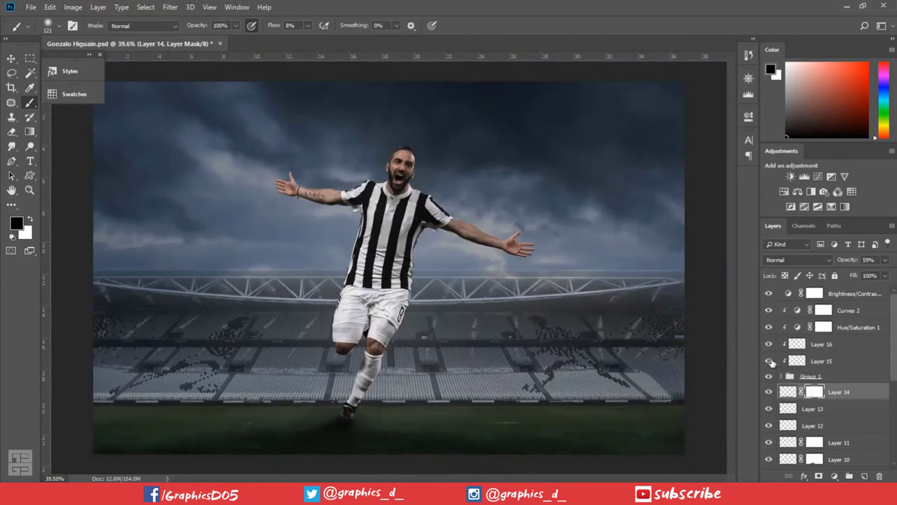
Lower Layer 15's Fill and Layer 16's Opacity to 59%
left_click(793, 360)
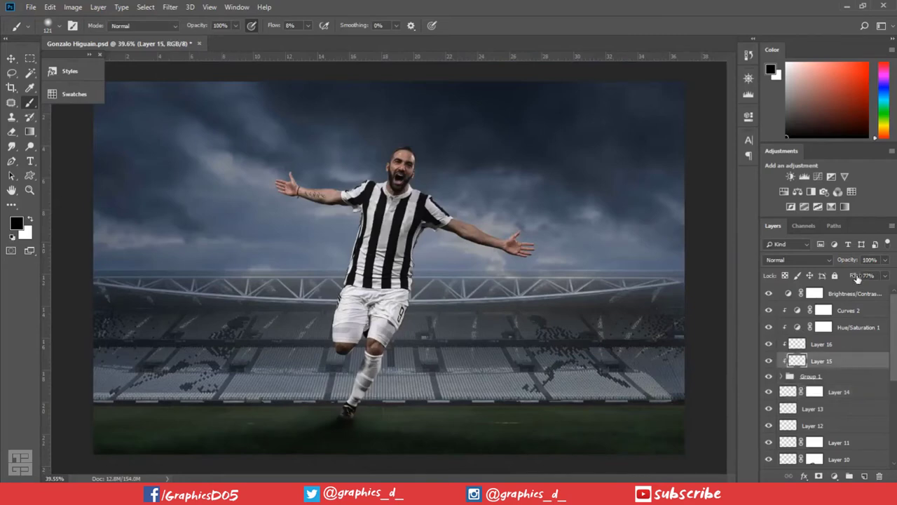
left_click_drag(858, 279, 845, 278)
left_click(799, 345)
left_click_drag(853, 260, 834, 265)
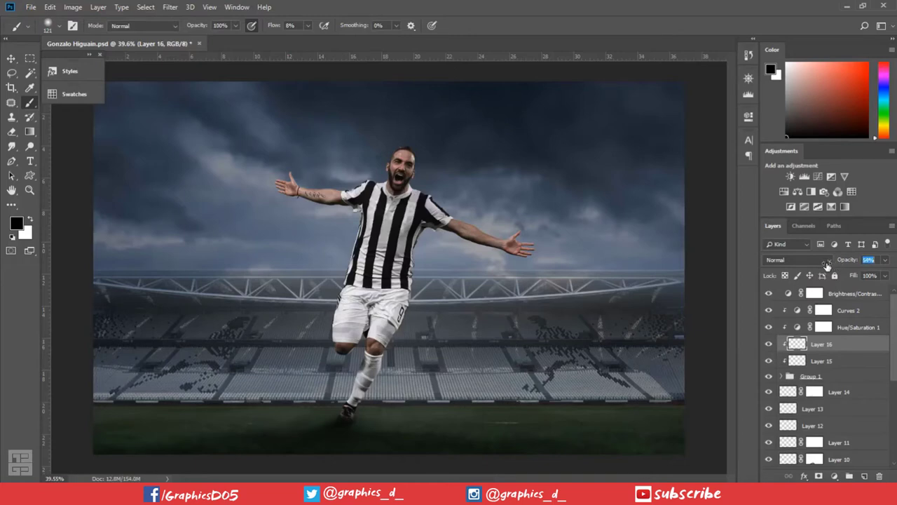
key("Return")
Group Layers 10 through 14 into Group 2
scroll(833, 389, "down", 1)
left_click(841, 379)
scroll(845, 393, "down", 4)
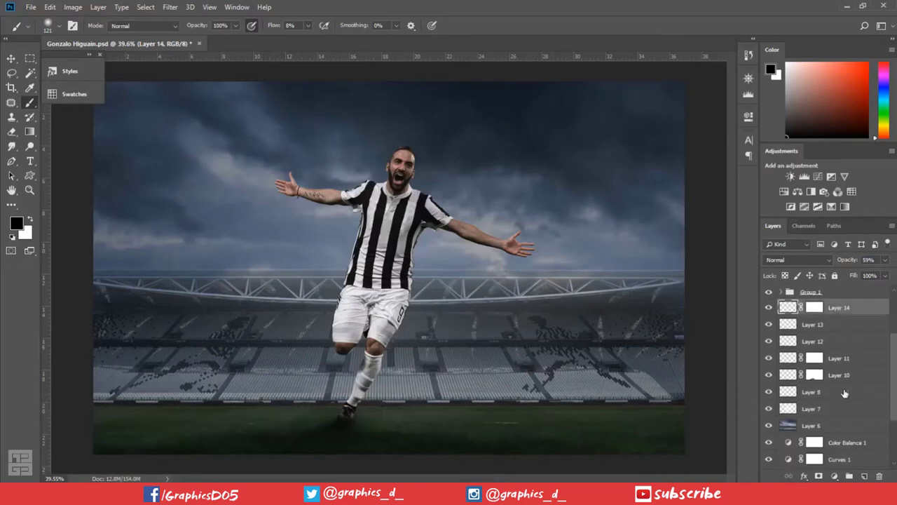
left_click(853, 380, "shift")
key("ctrl+g")
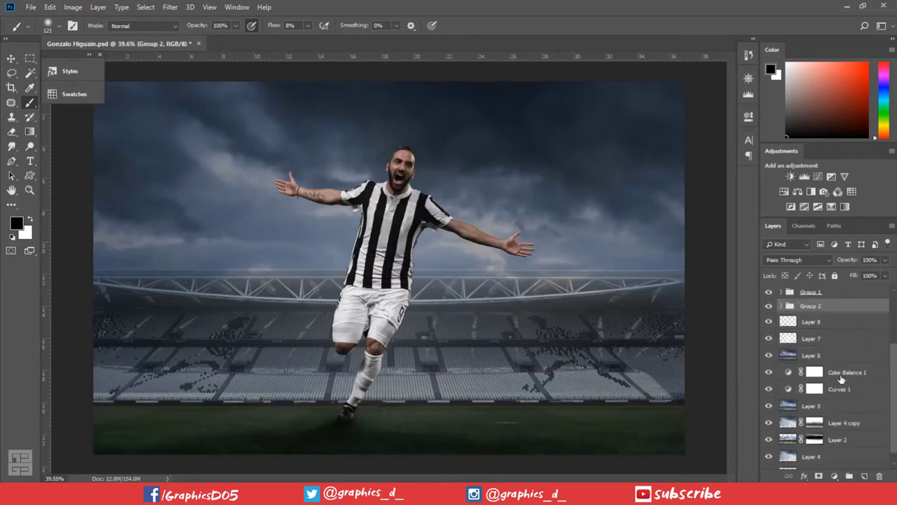
On a new layer above Layer 8, brush soft white light into the sky around the player's arm and upper left
left_click(834, 322)
left_click(864, 476)
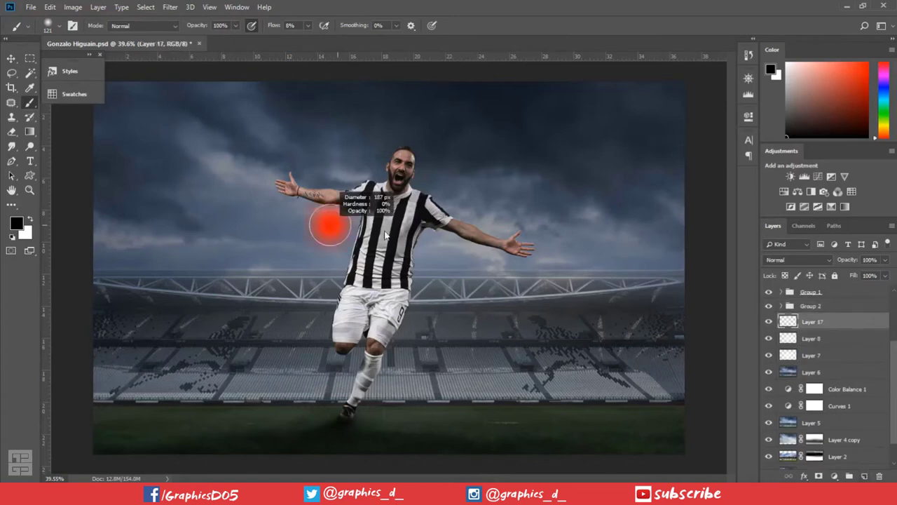
key("x")
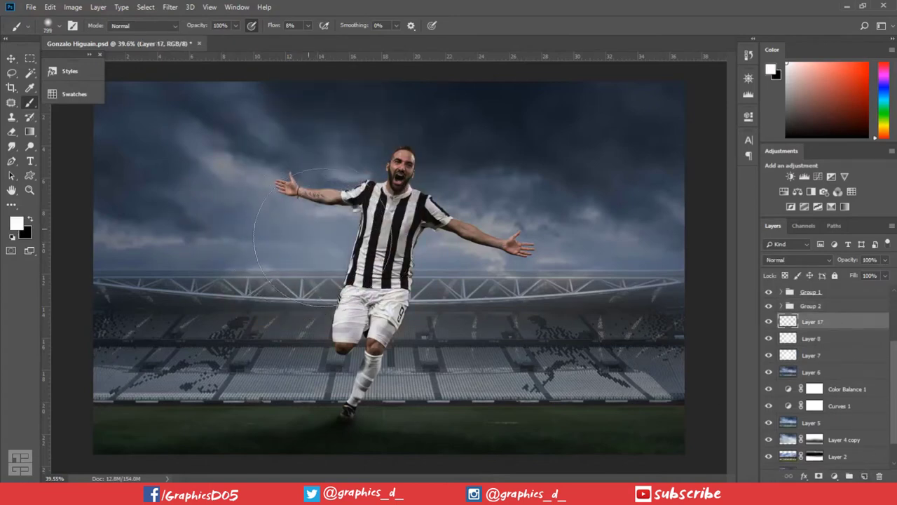
left_click_drag(308, 238, 276, 218)
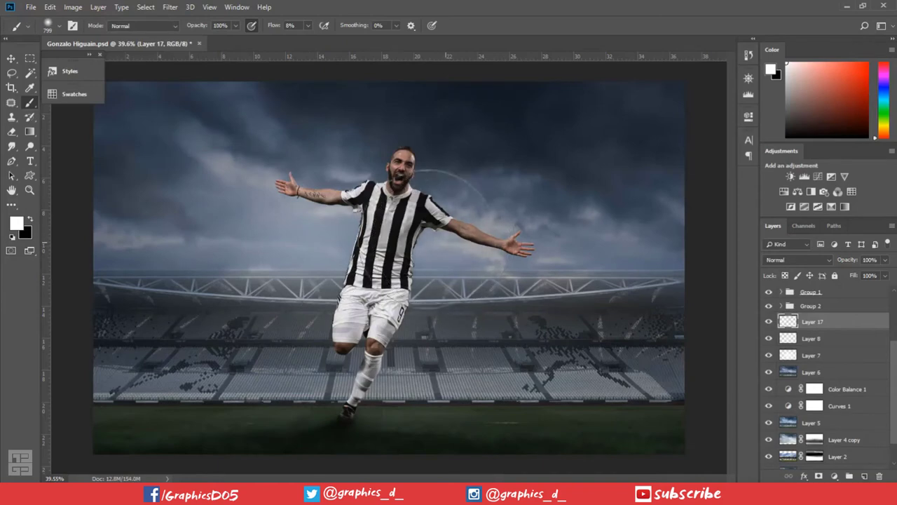
left_click_drag(442, 253, 581, 273)
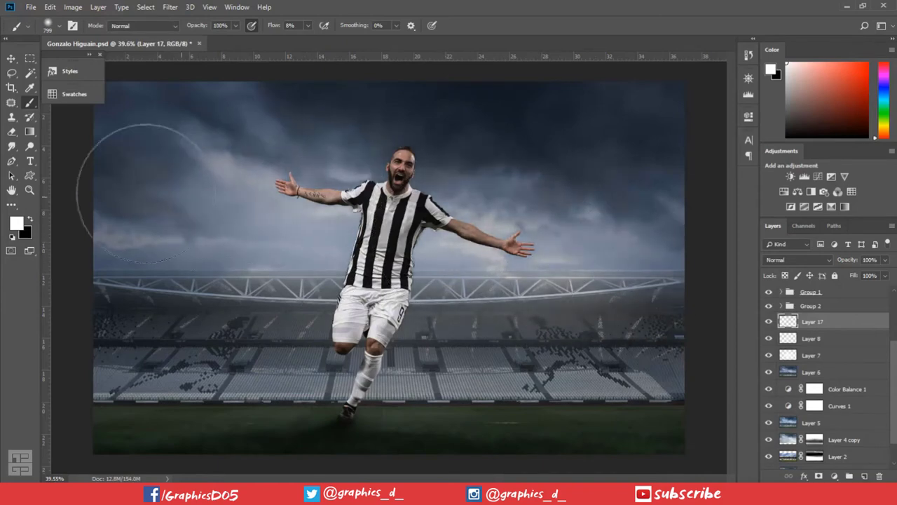
left_click_drag(125, 180, 134, 169)
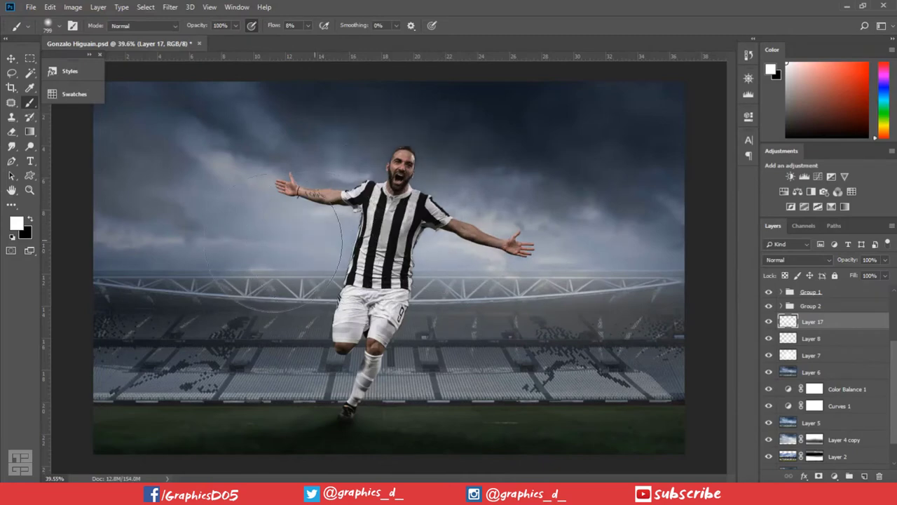
left_click_drag(242, 246, 230, 267)
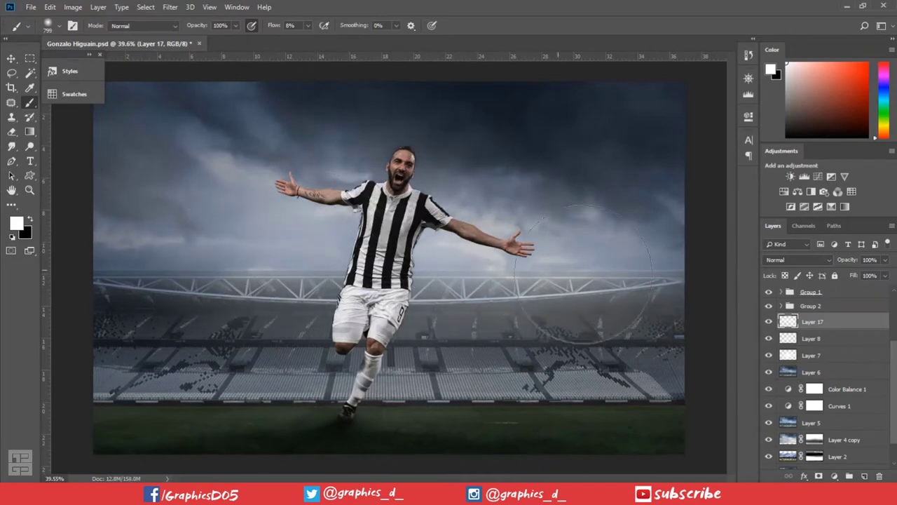
scroll(418, 171, "up", 1, "alt")
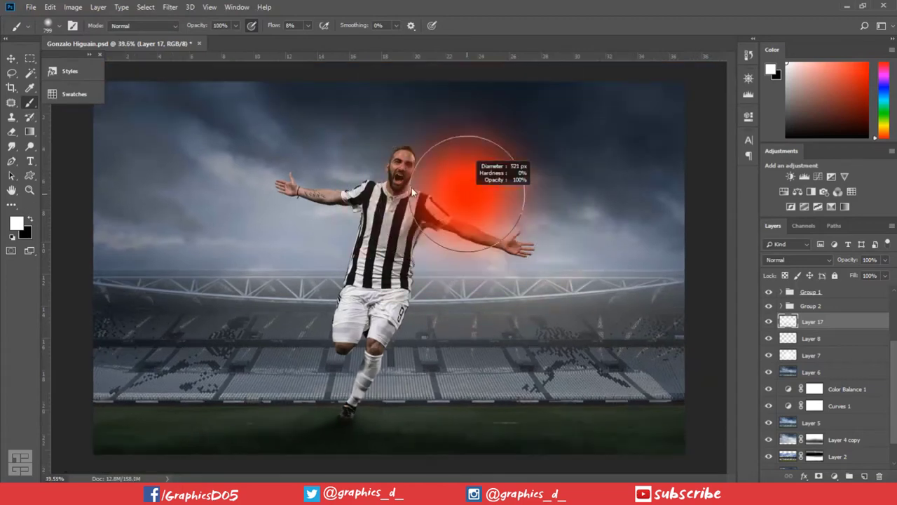
left_click_drag(460, 190, 420, 182)
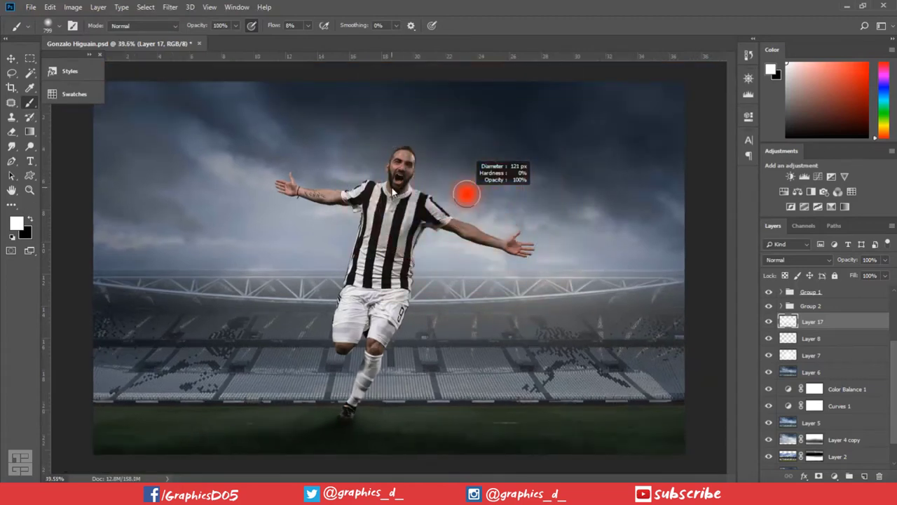
scroll(418, 175, "down", 2, "alt")
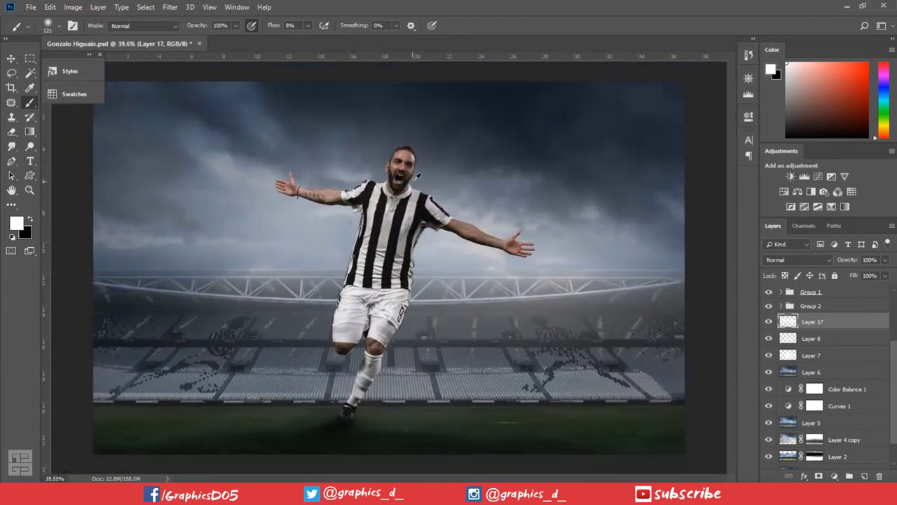
left_click(33, 161)
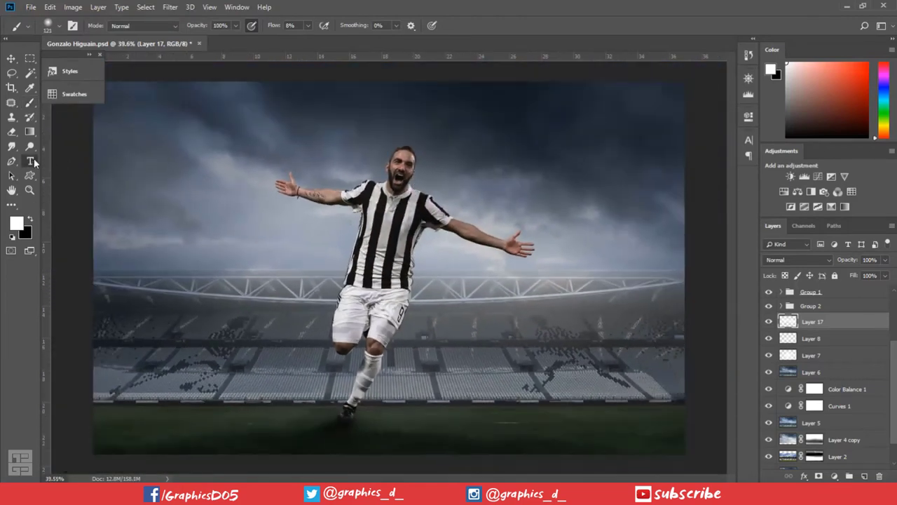
Type the white title GONZALO at 141 pt
left_click(206, 150)
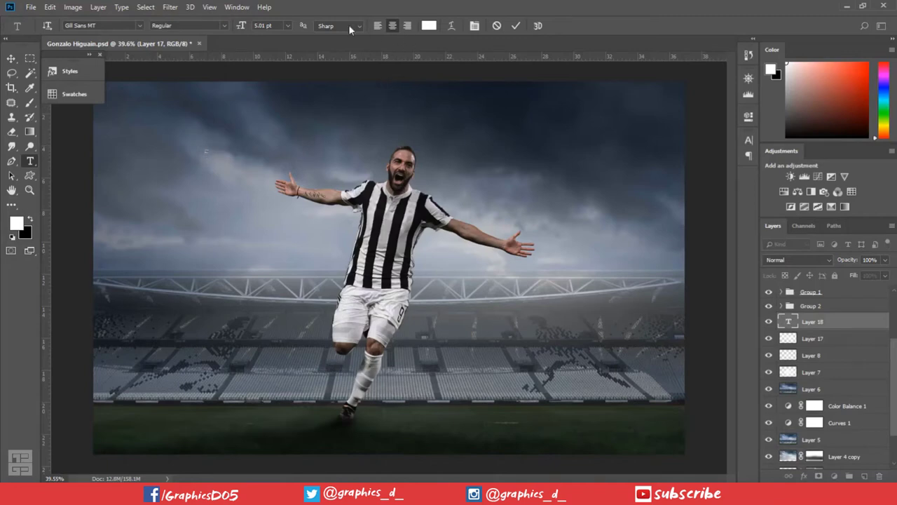
left_click_drag(242, 26, 303, 28)
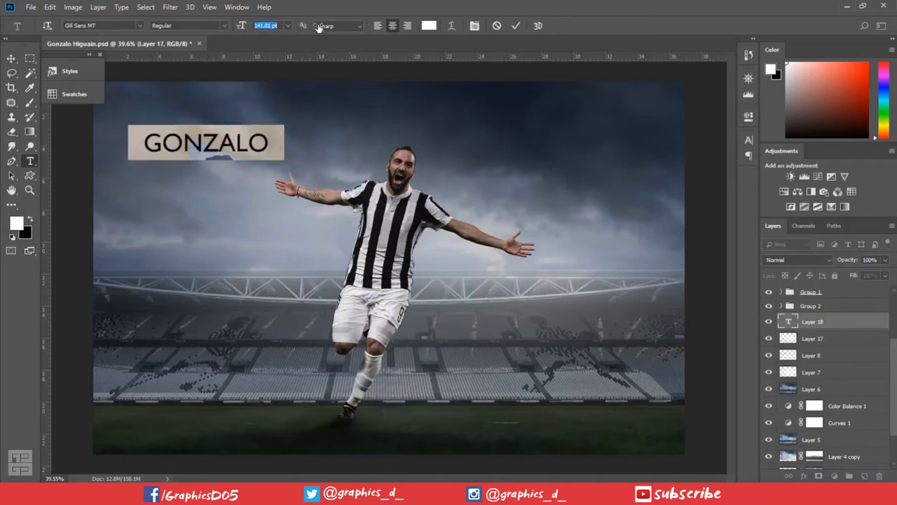
left_click(12, 58)
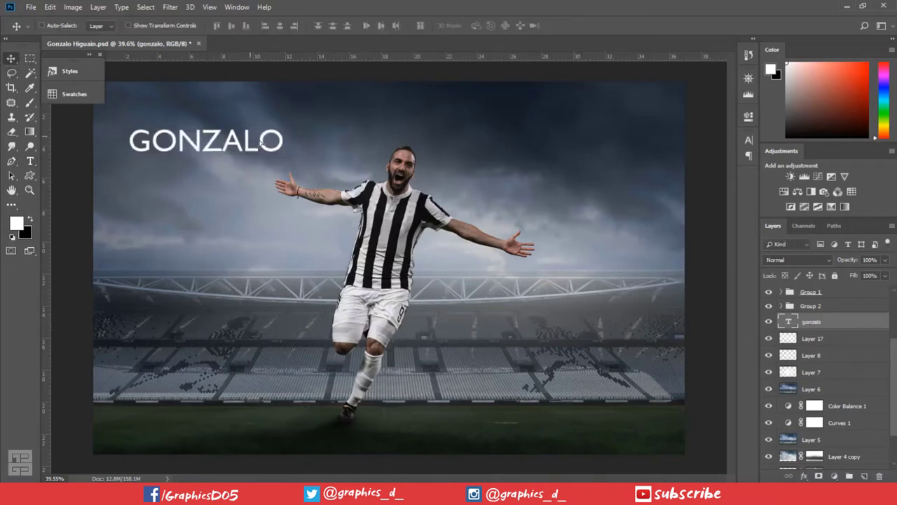
Position GONZALO level in the sky just beside the player's raised arm
mouse_move(259, 150)
left_mouse_down()
mouse_move(481, 226)
mouse_move(520, 186)
mouse_move(555, 230)
mouse_move(547, 222)
mouse_move(573, 229)
mouse_move(579, 222)
mouse_move(641, 244)
left_mouse_up()
key("ctrl+t")
left_click_drag(586, 232, 540, 221)
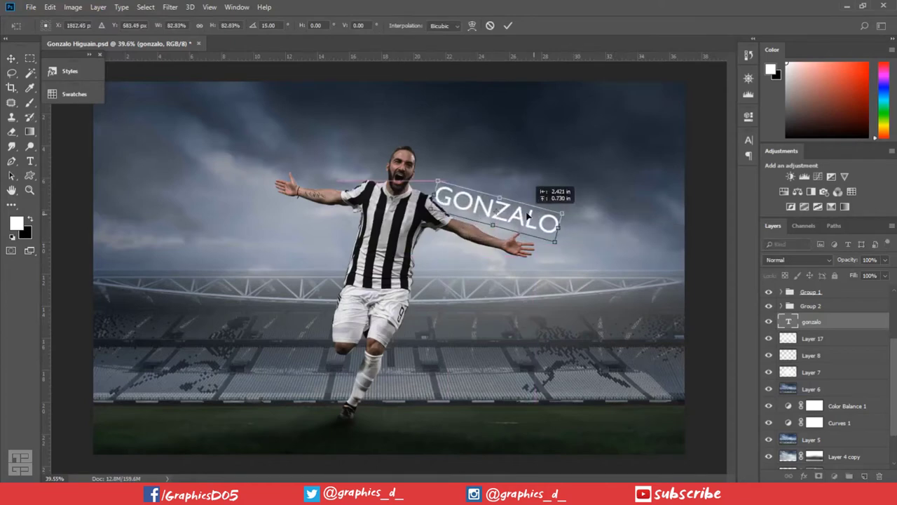
mouse_move(617, 238)
left_mouse_down()
mouse_move(621, 221)
mouse_move(553, 240)
mouse_move(612, 248)
mouse_move(616, 225)
left_mouse_up()
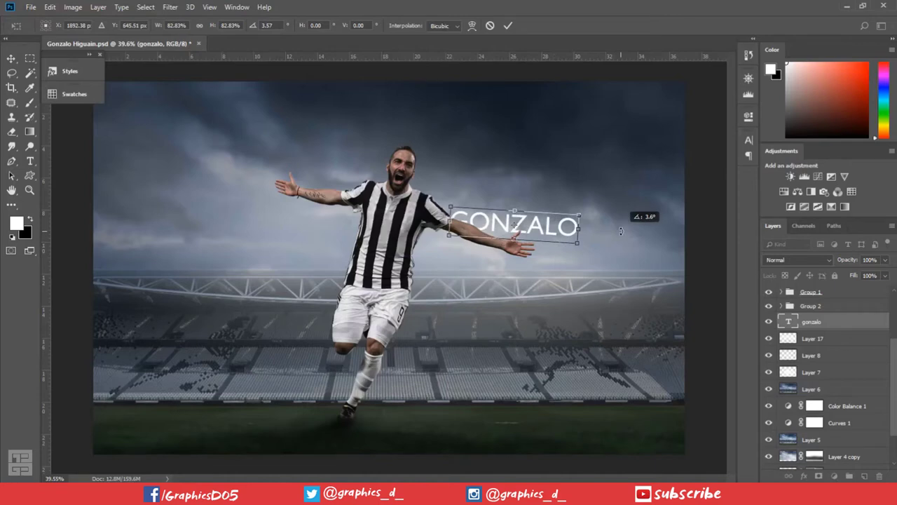
left_click_drag(615, 225, 622, 230)
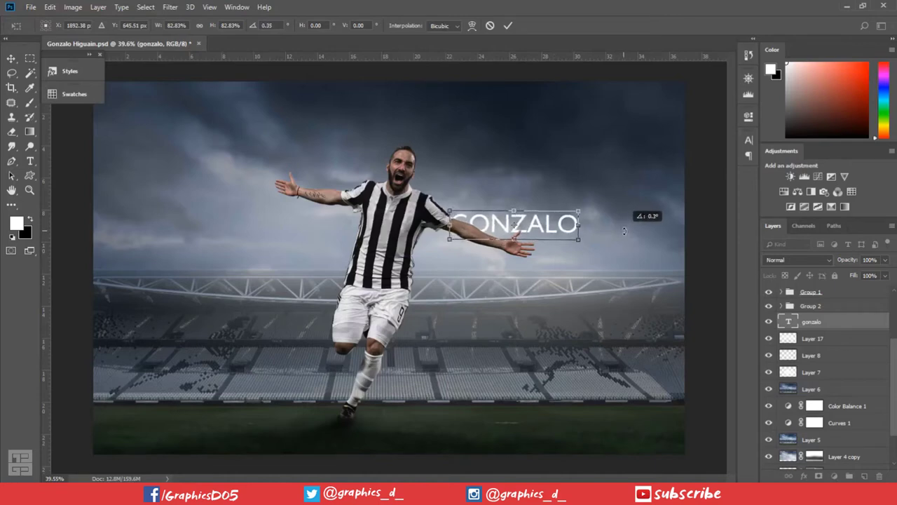
key("Return")
left_click_drag(558, 226, 588, 237)
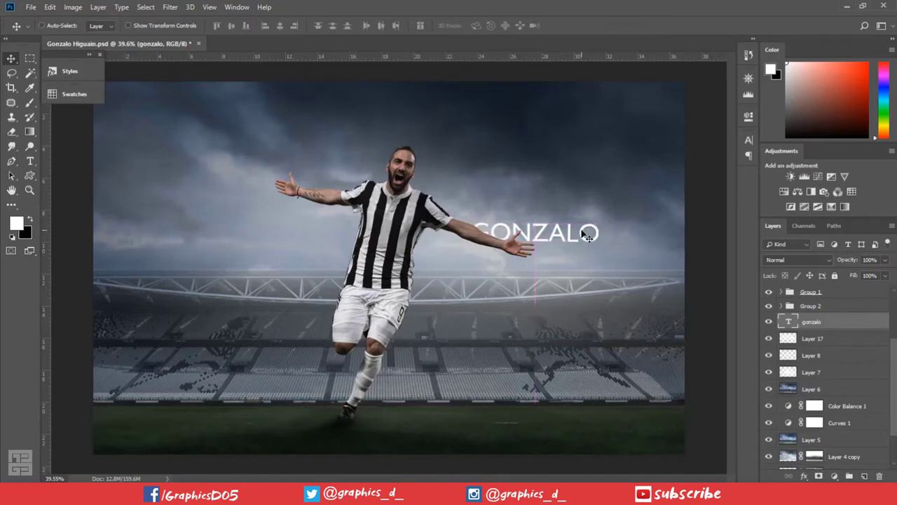
key("Right")
key("Right")
key("Right")
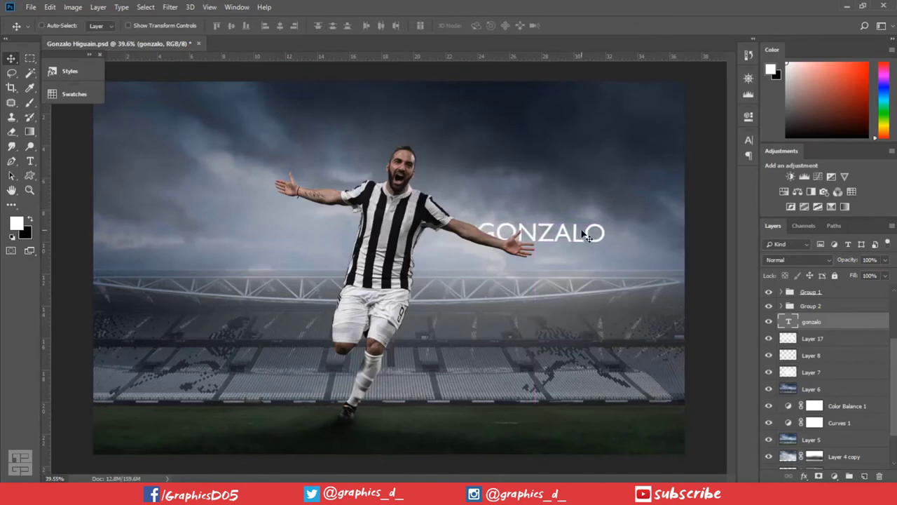
key("Right")
key("Right")
key("Right")
key("Right")
key("Right")
key("Right")
key("Right")
key("Right")
key("Right")
key("Right")
key("Right")
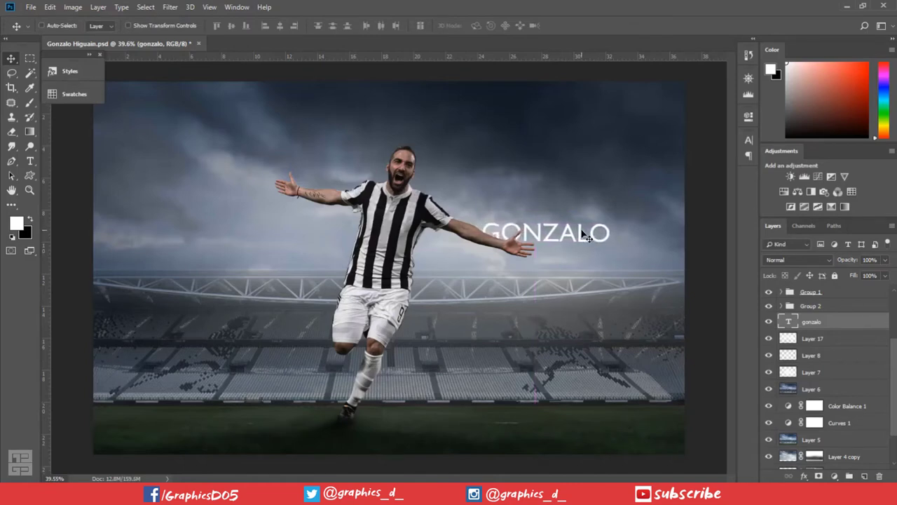
Duplicate GONZALO just below and retype the copy as HIGUAIN
key("ctrl+j")
left_click_drag(587, 237, 587, 264)
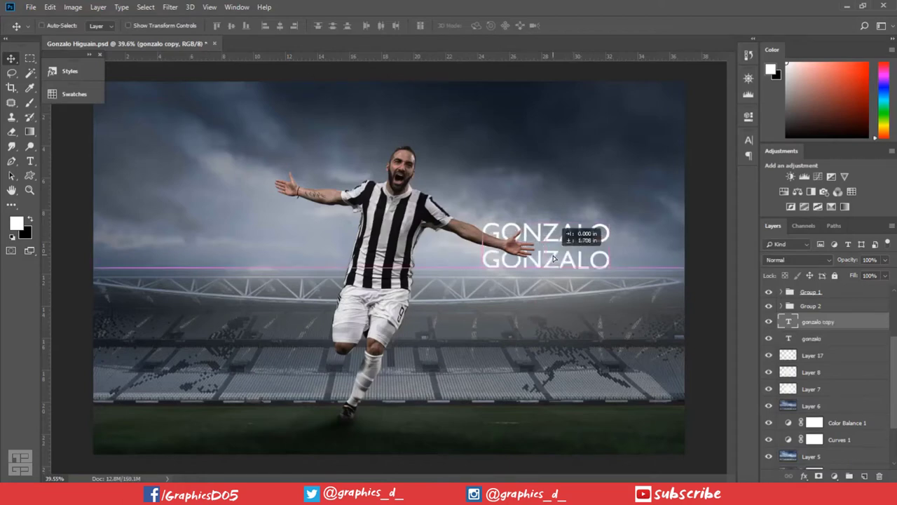
left_click(32, 161)
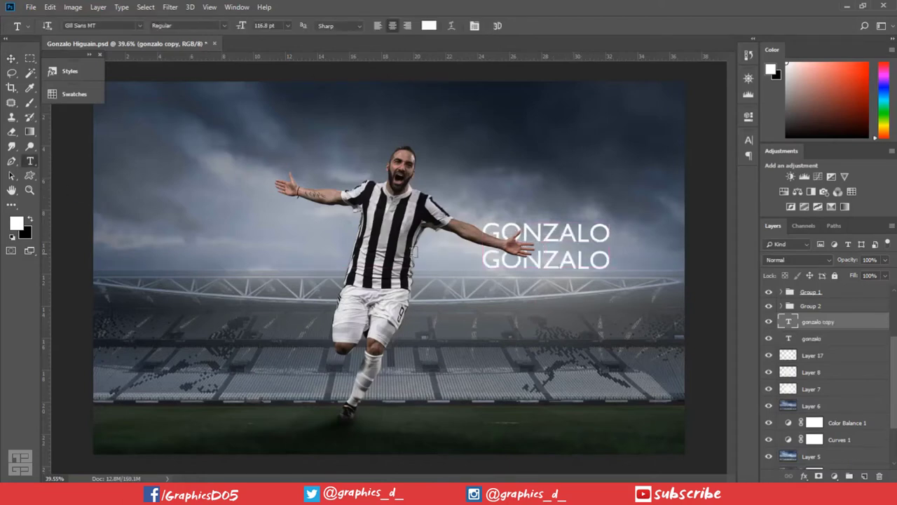
double_click(509, 258)
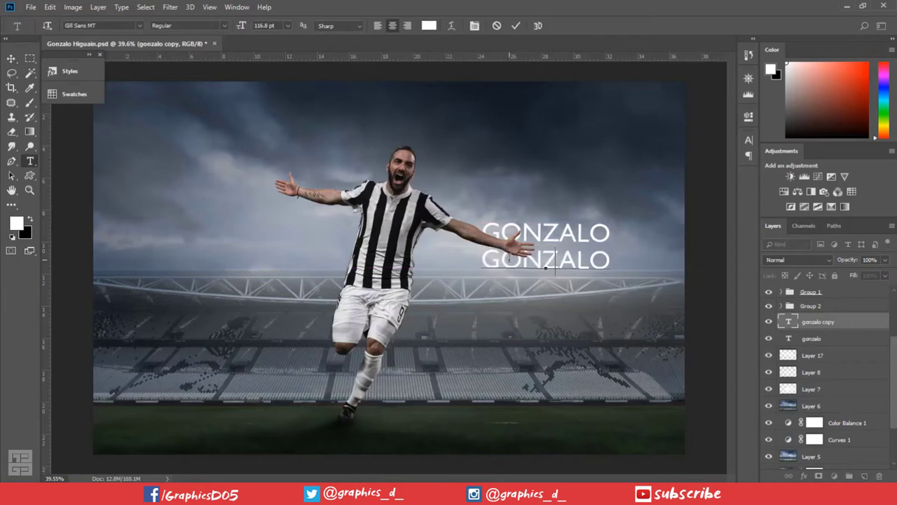
type("HI")
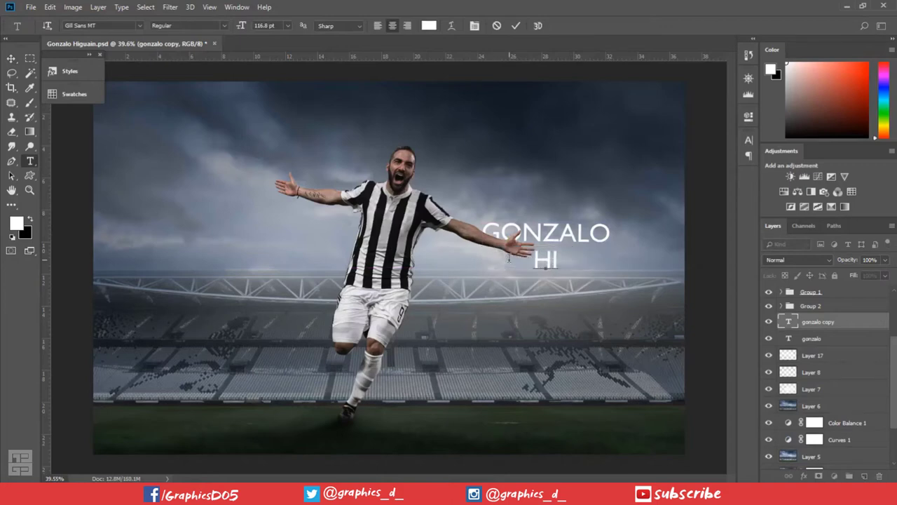
type("GUA")
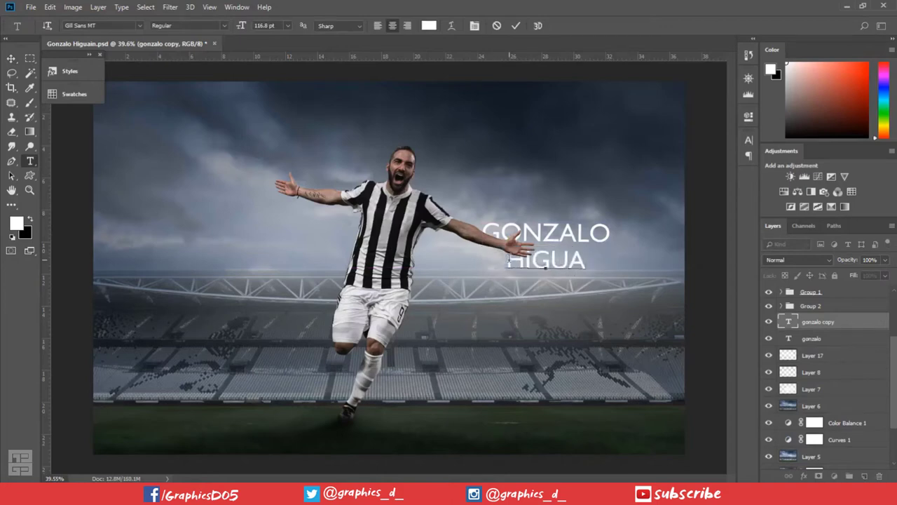
type("I")
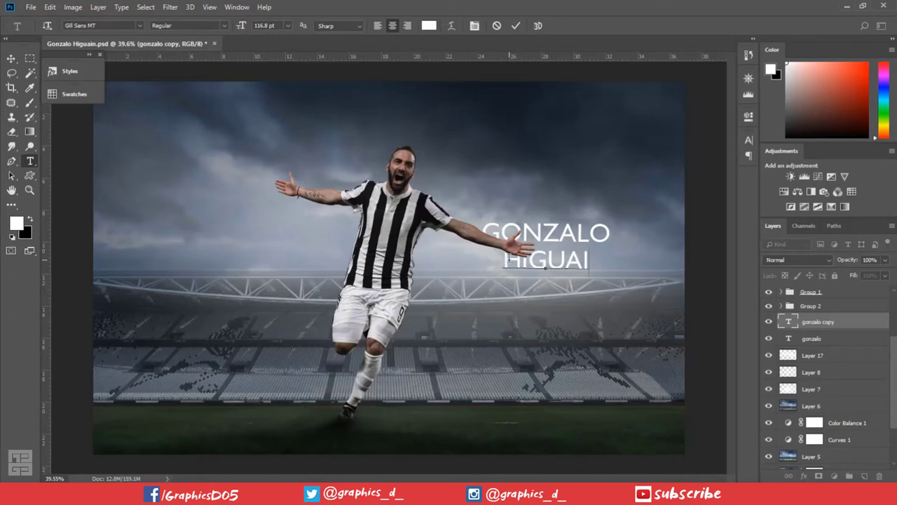
type("N")
Enlarge HIGUAIN to 168.8 pt and nudge it right under GONZALO
double_click(510, 260)
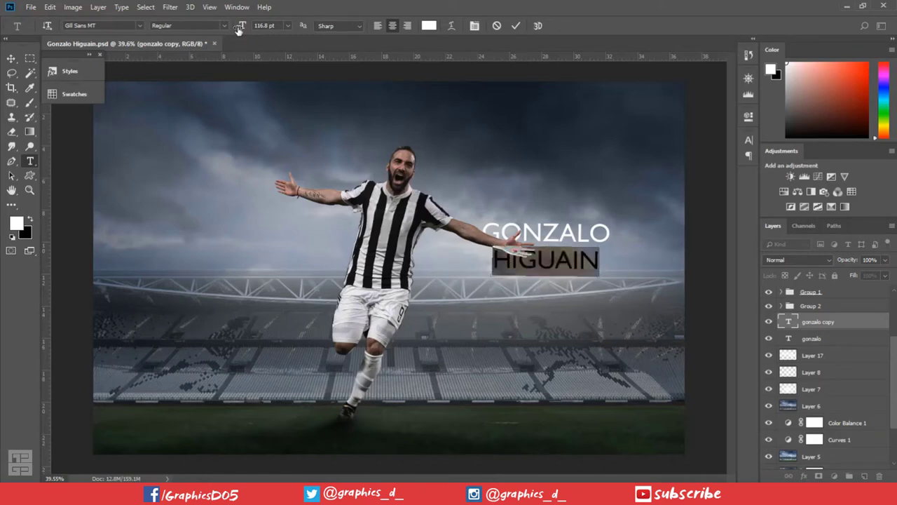
left_click_drag(238, 30, 258, 27)
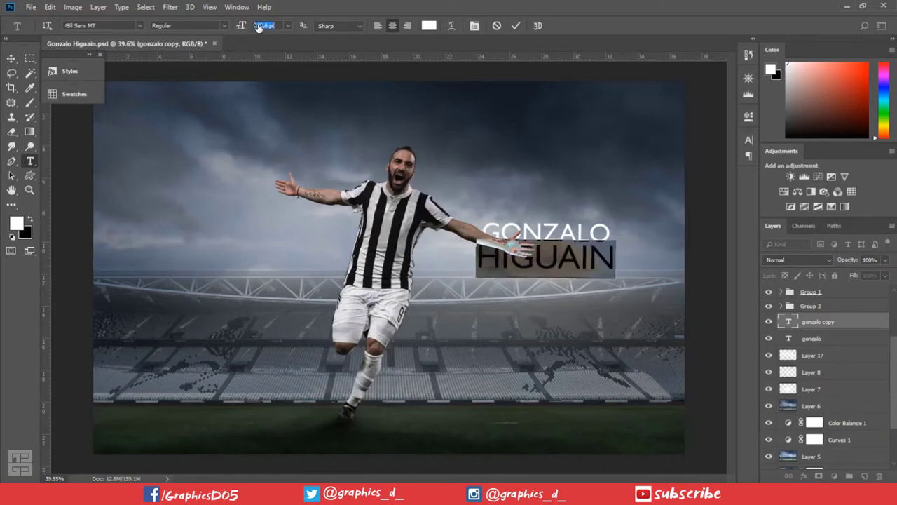
scroll(258, 27, "up", 2)
scroll(258, 27, "up", 2)
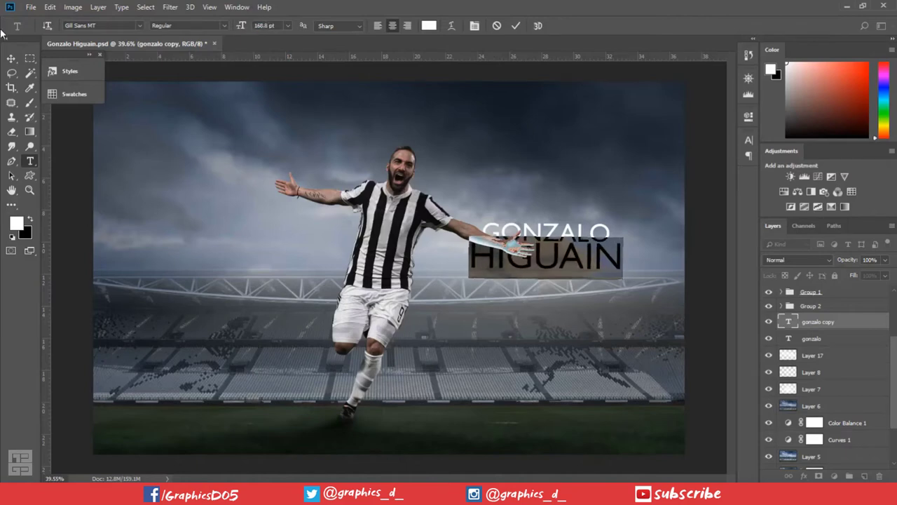
left_click(12, 57)
left_click_drag(539, 254, 560, 259)
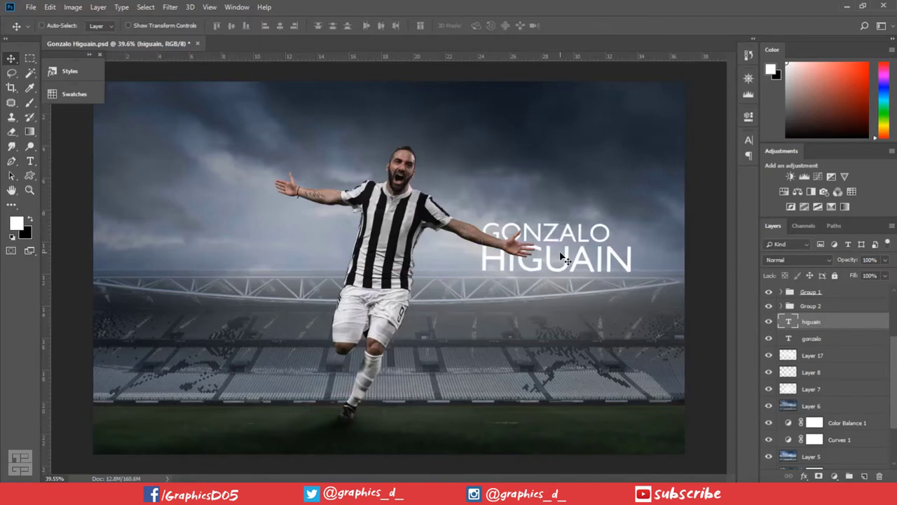
Duplicate the HIGUAIN layer and retype the copy as JUVENTUS
left_click(31, 160)
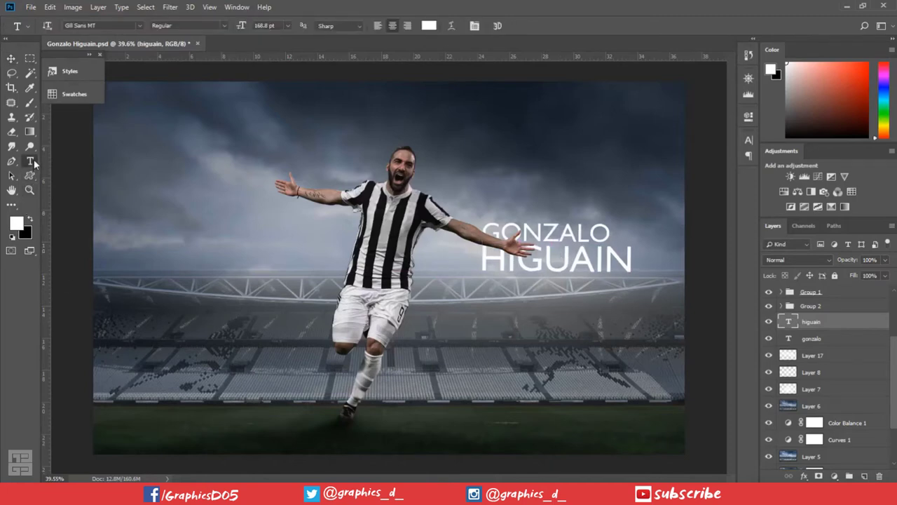
key("ctrl+j")
double_click(556, 261)
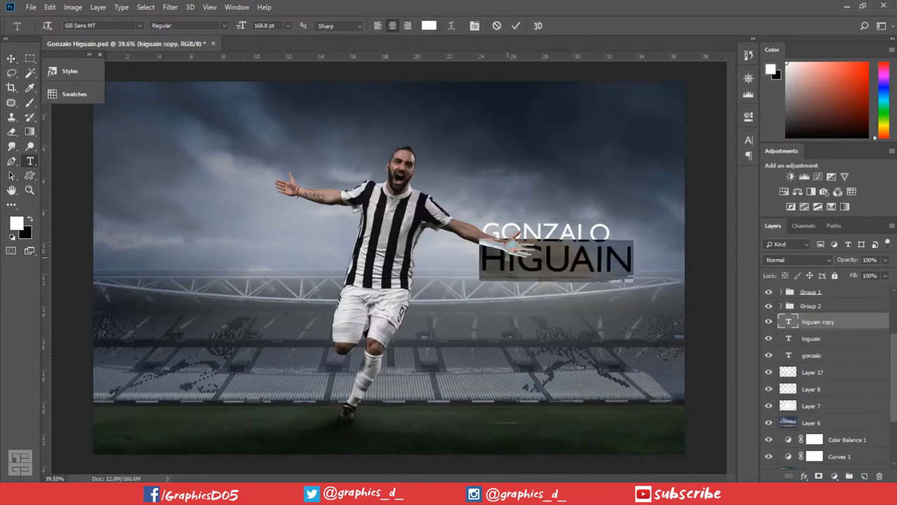
left_click(556, 270)
key("ctrl+a")
type("JUVEN")
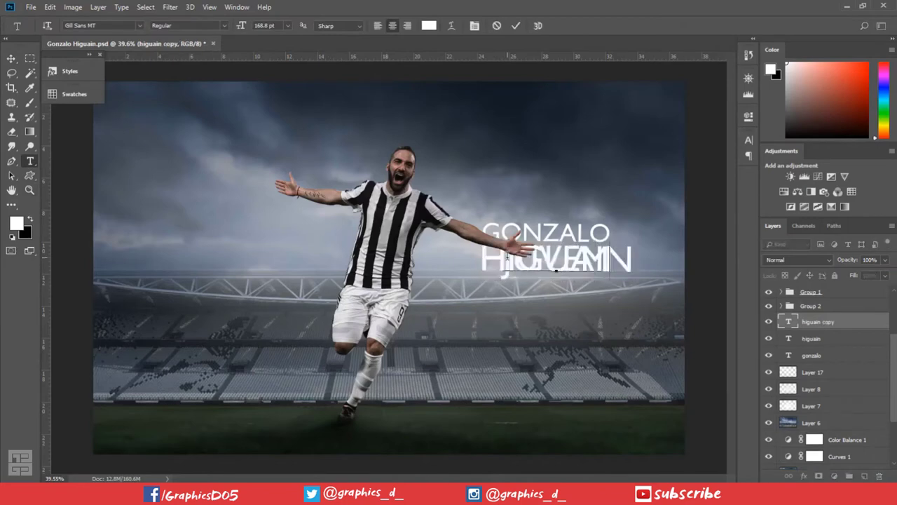
type("NTUS")
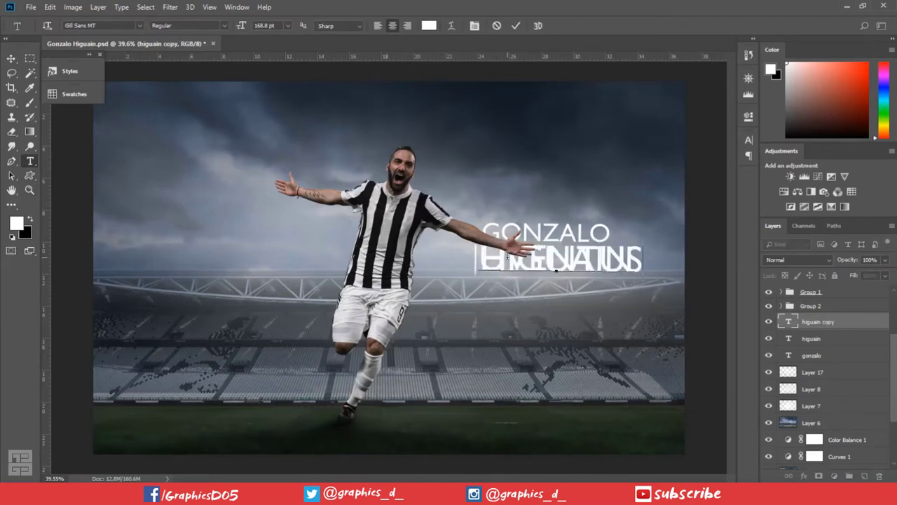
key("ctrl+a")
left_click(12, 61)
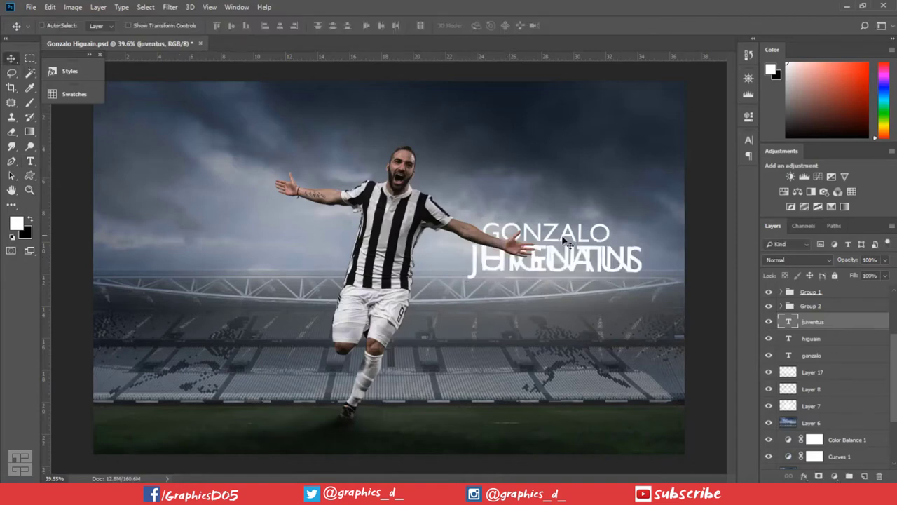
Shrink JUVENTUS to about 32% and right-align it under HIGUAIN
left_click_drag(558, 261, 296, 212)
key("ctrl+t")
left_click_drag(357, 249, 297, 229)
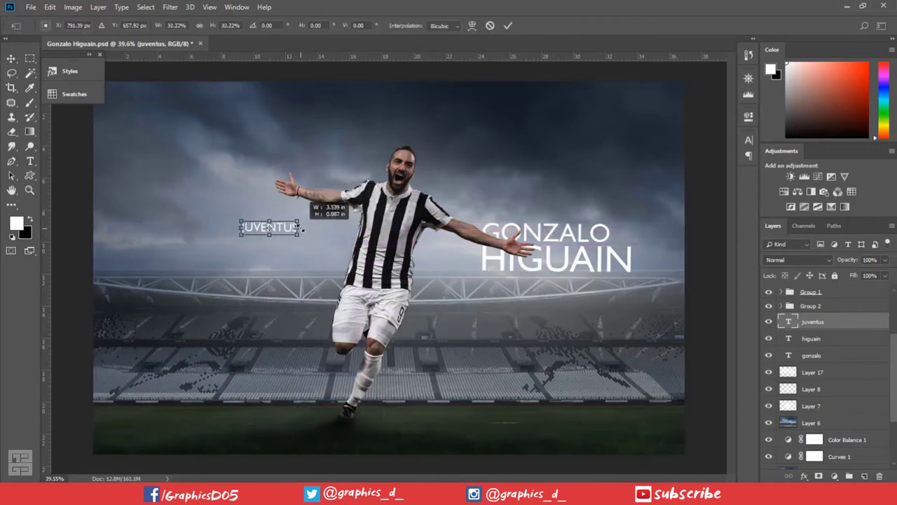
key("Return")
left_click_drag(582, 266, 614, 280)
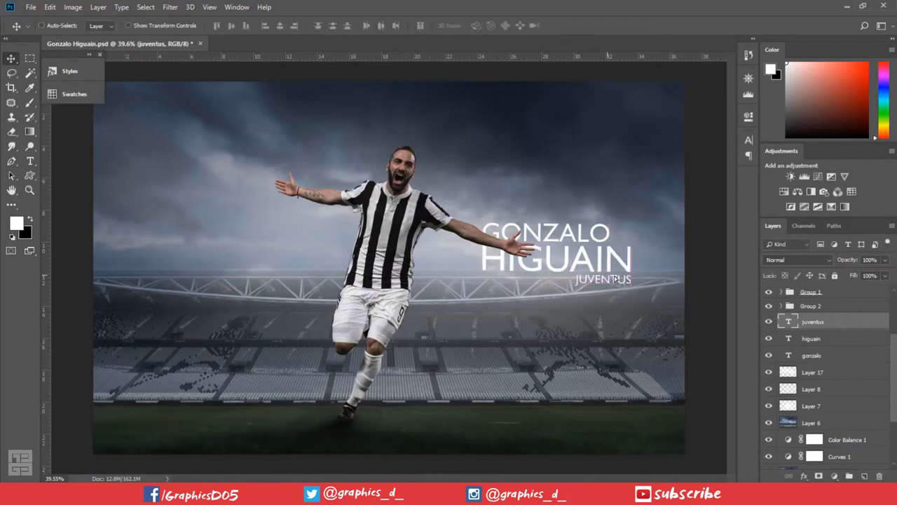
Group the three title layers as Group 3 and raise the block higher beside the player's head
left_click(825, 358, "shift")
key("ctrl+g")
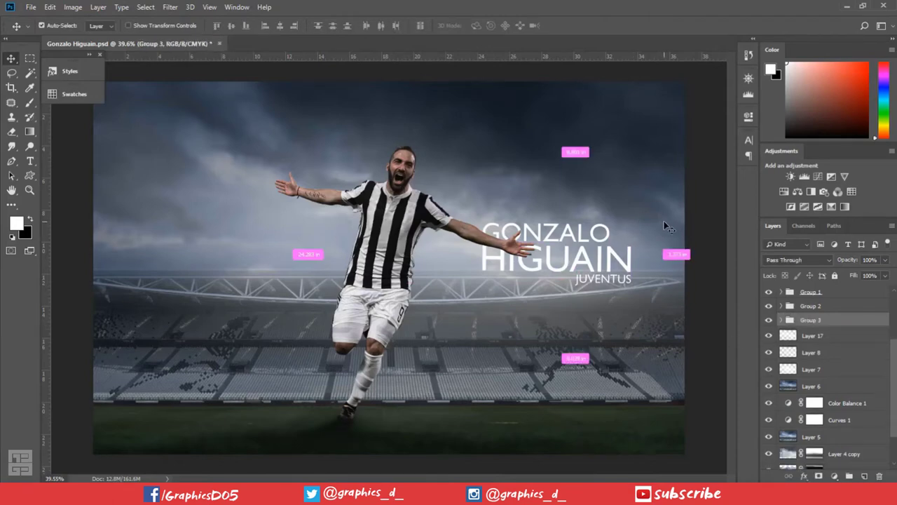
key("ctrl+y")
key("ctrl+t")
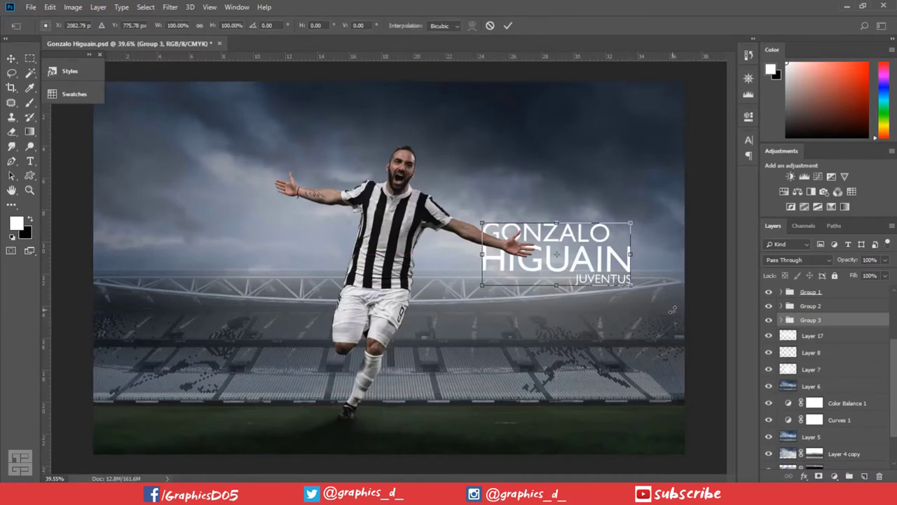
mouse_move(588, 272)
left_mouse_down()
mouse_move(596, 196)
mouse_move(577, 201)
left_mouse_up()
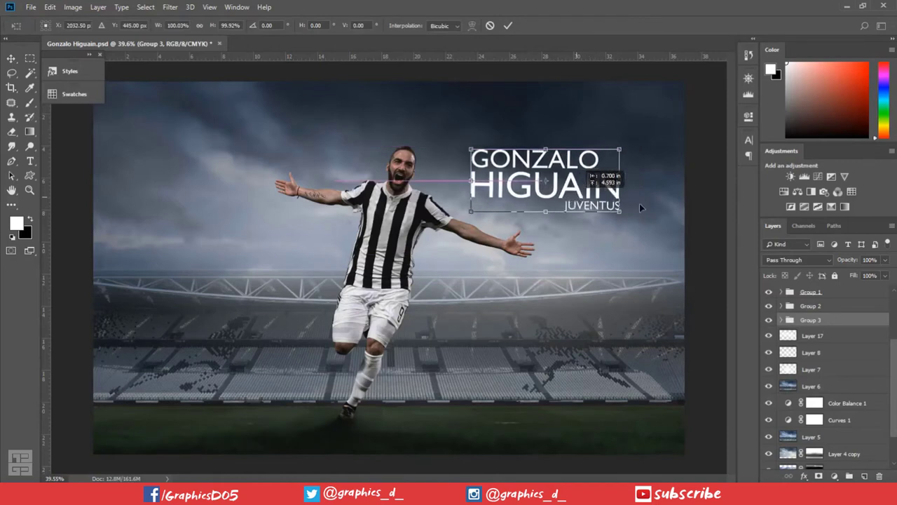
mouse_move(640, 208)
left_mouse_down()
mouse_move(666, 219)
mouse_move(664, 188)
left_mouse_up()
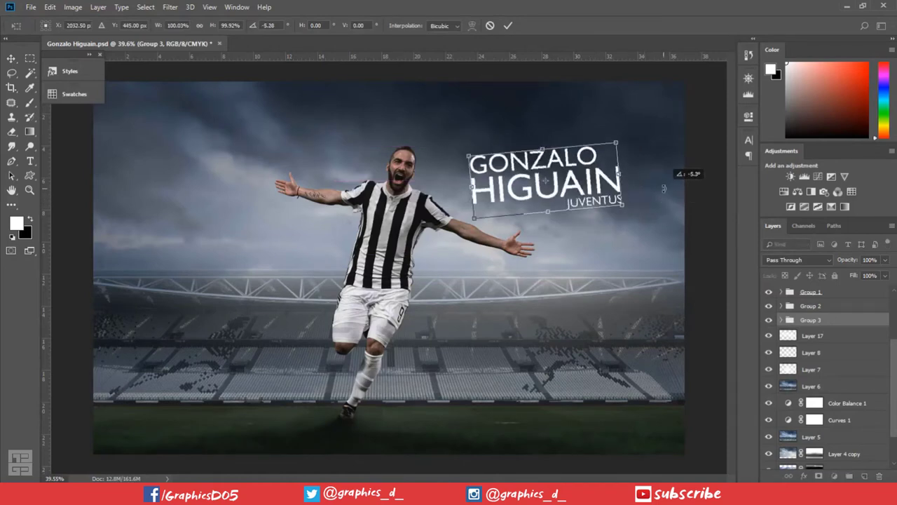
left_click(489, 26)
left_click_drag(569, 251, 576, 190)
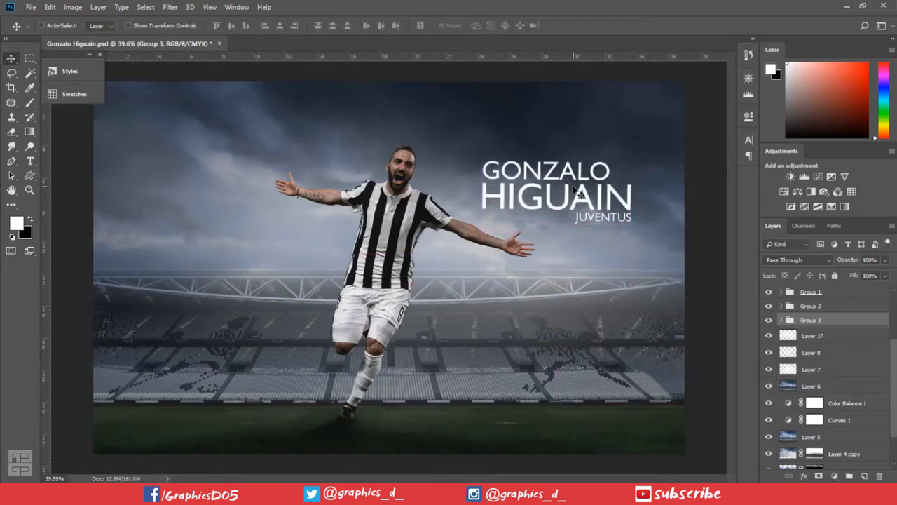
left_click_drag(573, 187, 575, 181)
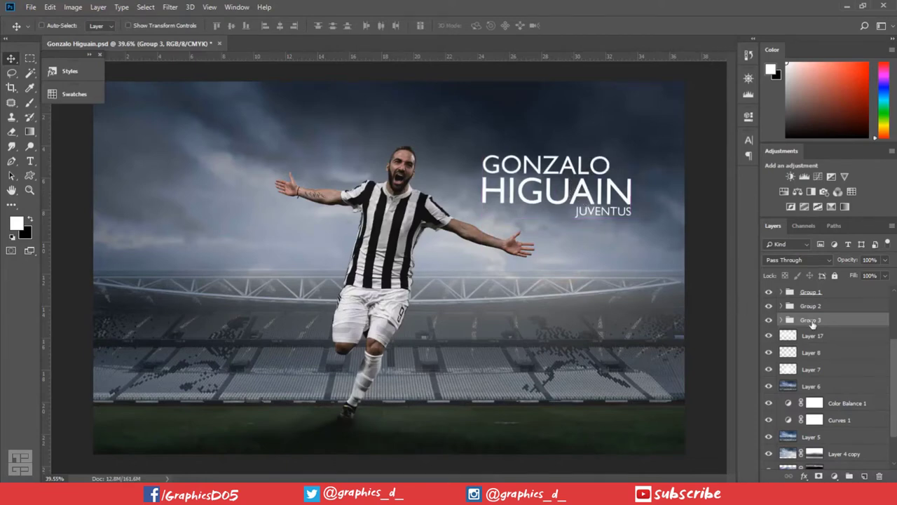
Hide Group 3 and add a new Layer 18 above Curves 2, clipped to the layer below
left_click(769, 320)
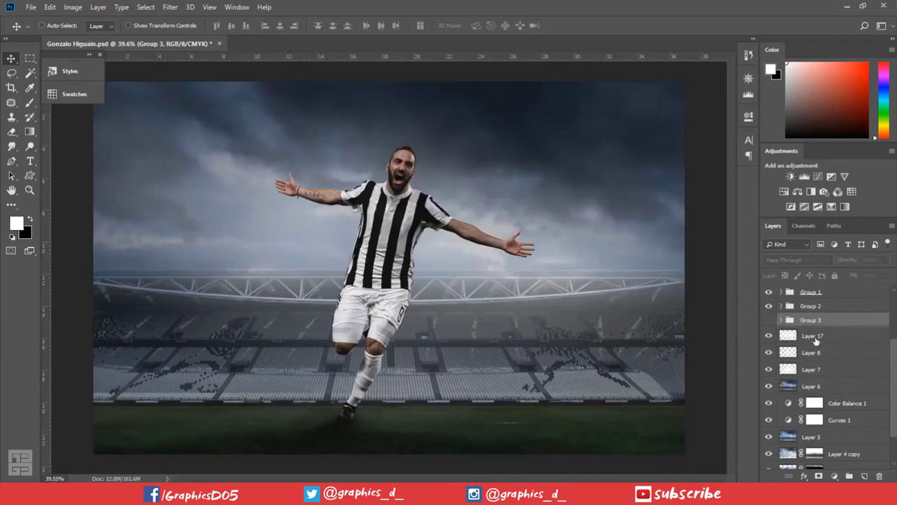
scroll(806, 329, "up", 3)
scroll(817, 351, "up", 2)
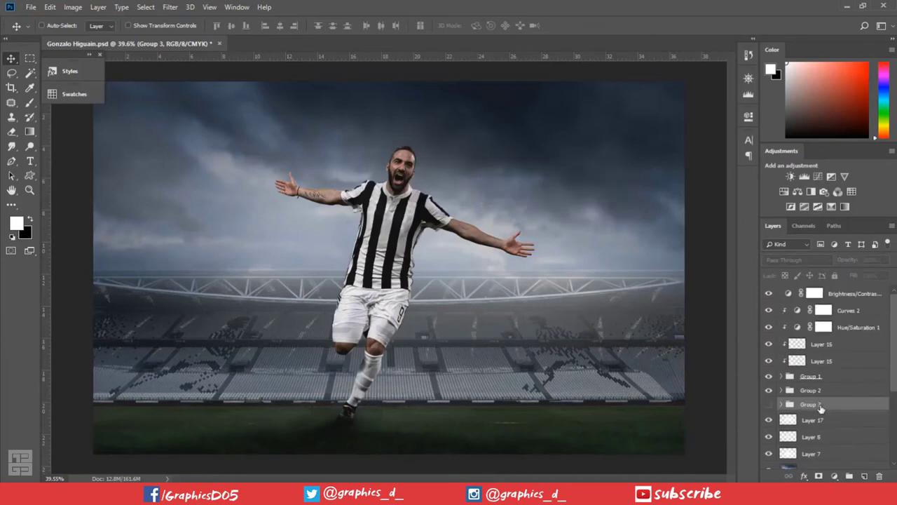
left_click(769, 377)
left_click(811, 376)
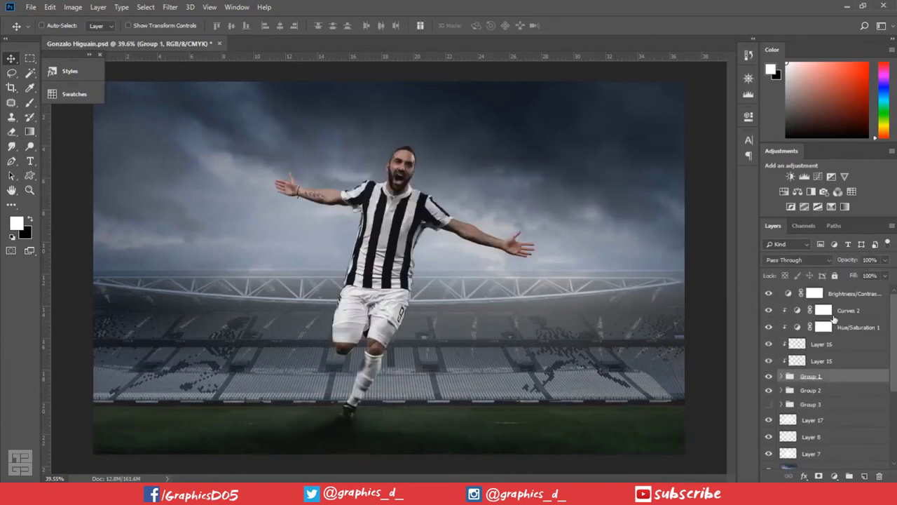
left_click(847, 311)
left_click(865, 476)
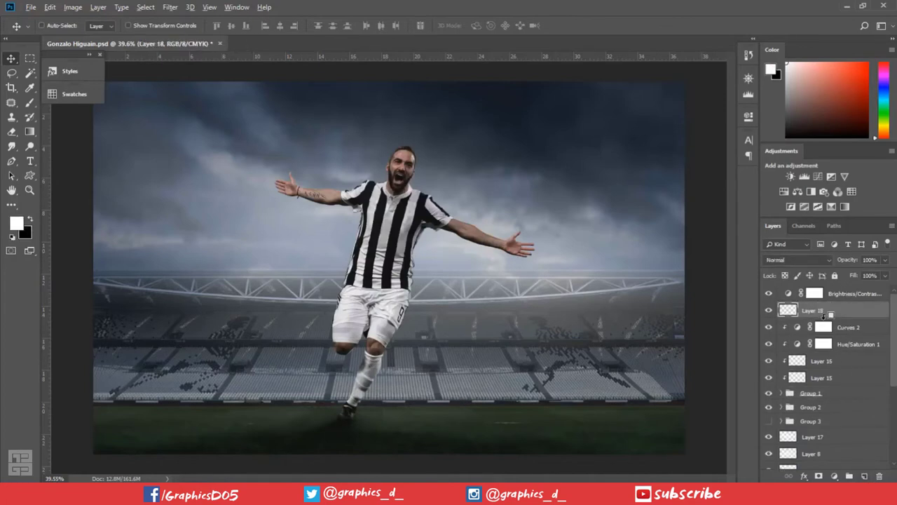
left_click(828, 318, "alt")
Zoom into the outstretched hand and blend the thumb skin with the Mixer Brush
scroll(374, 158, "up", 1)
scroll(344, 154, "up", 4)
scroll(294, 175, "up", 10)
scroll(283, 186, "up", 2)
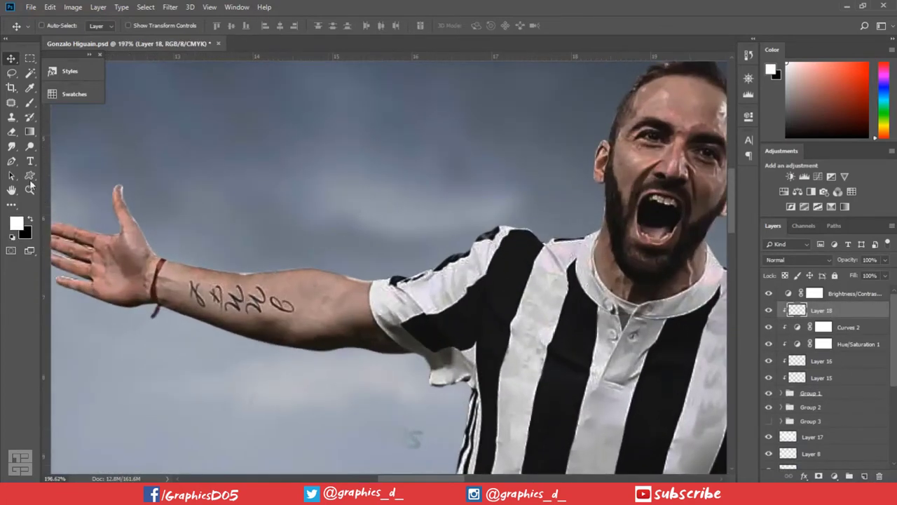
left_click(30, 103)
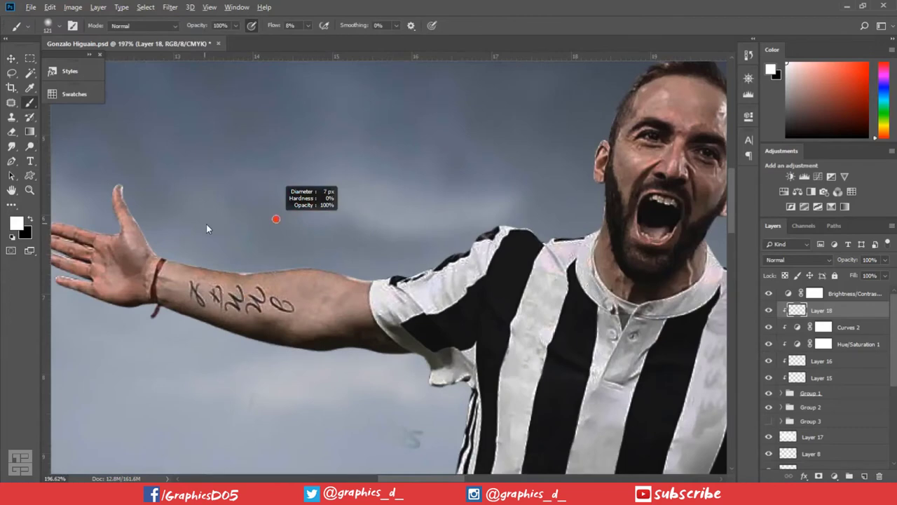
scroll(144, 202, "up", 4)
left_click_drag(166, 210, 199, 226)
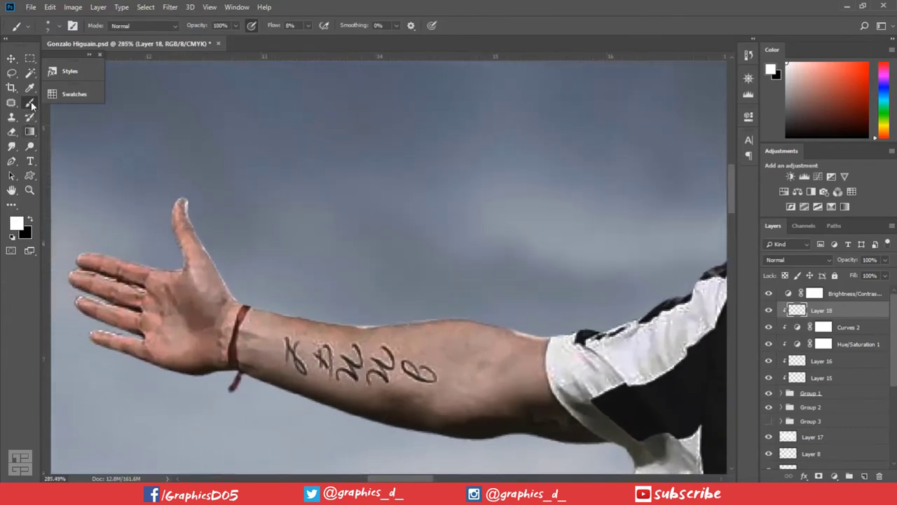
key("shift+b")
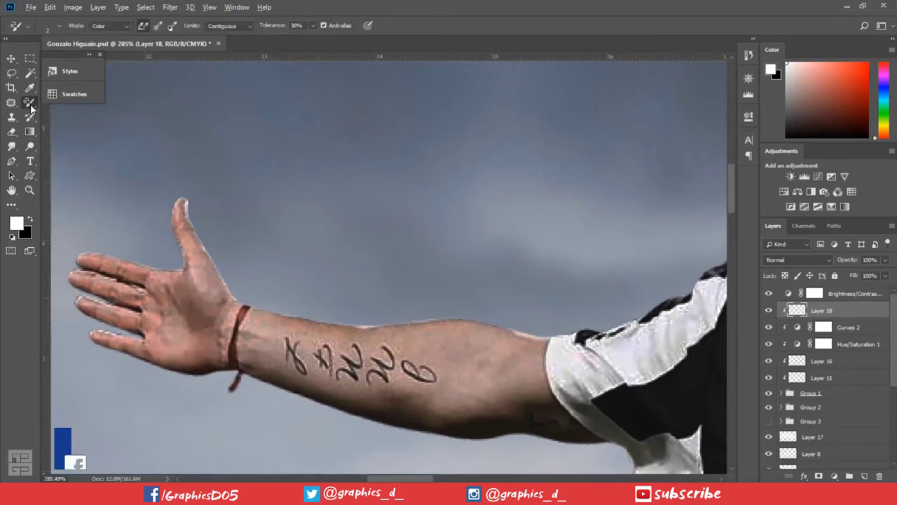
key("shift+b")
key("shift+b")
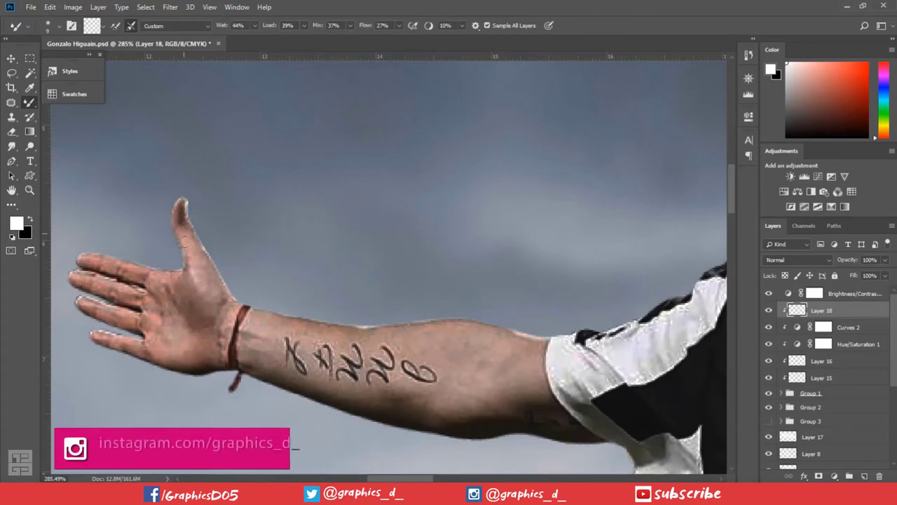
left_click_drag(173, 232, 181, 205)
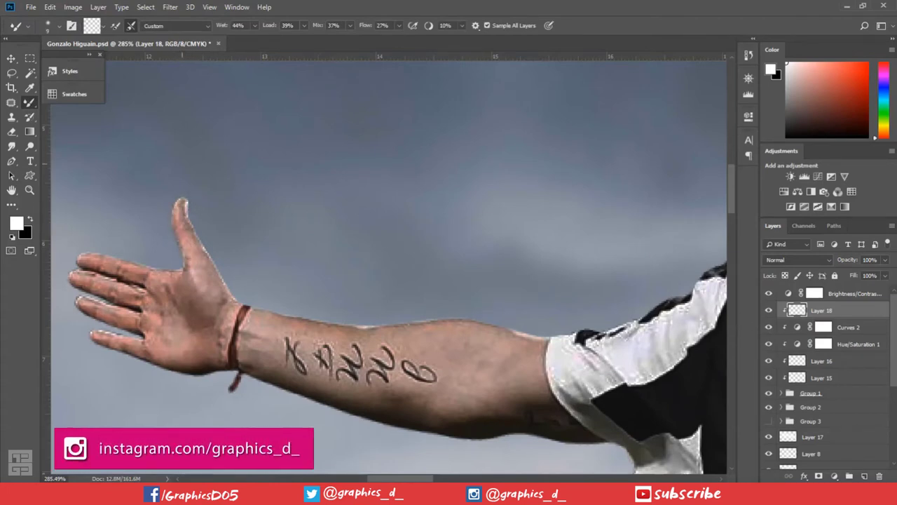
Set Mixer Brush load and mix to 6% with lower wetness, undoing the dark thumb strokes
left_click_drag(266, 29, 244, 36)
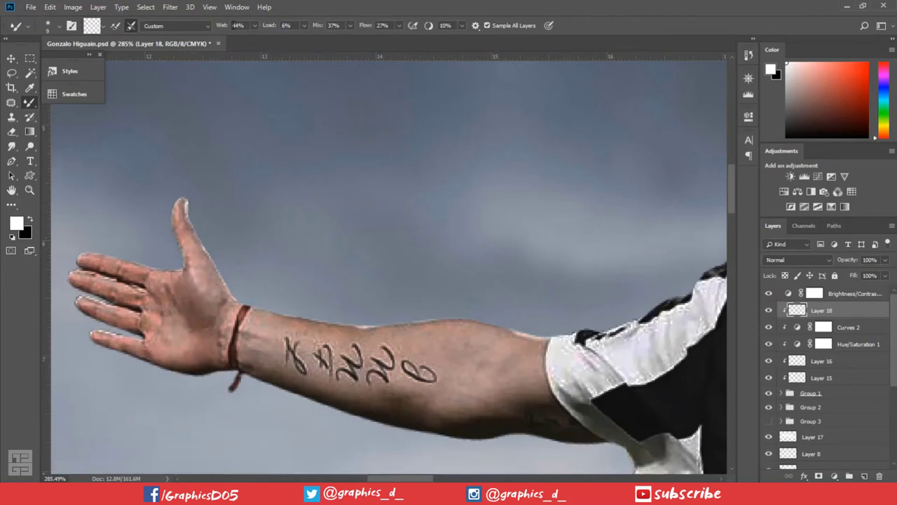
mouse_move(216, 31)
left_mouse_down()
mouse_move(191, 40)
mouse_move(200, 41)
left_mouse_up()
left_click_drag(312, 27, 277, 35)
left_click_drag(177, 203, 209, 301)
key("ctrl+z")
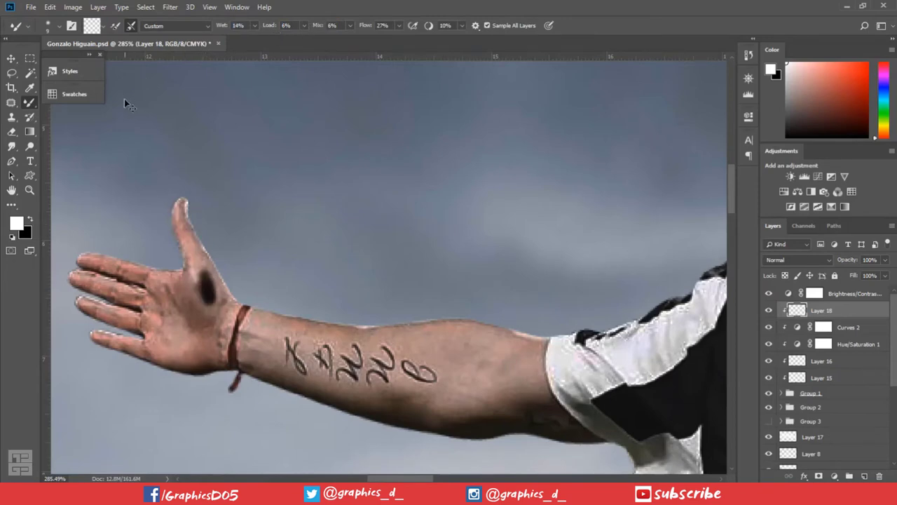
key("ctrl+z")
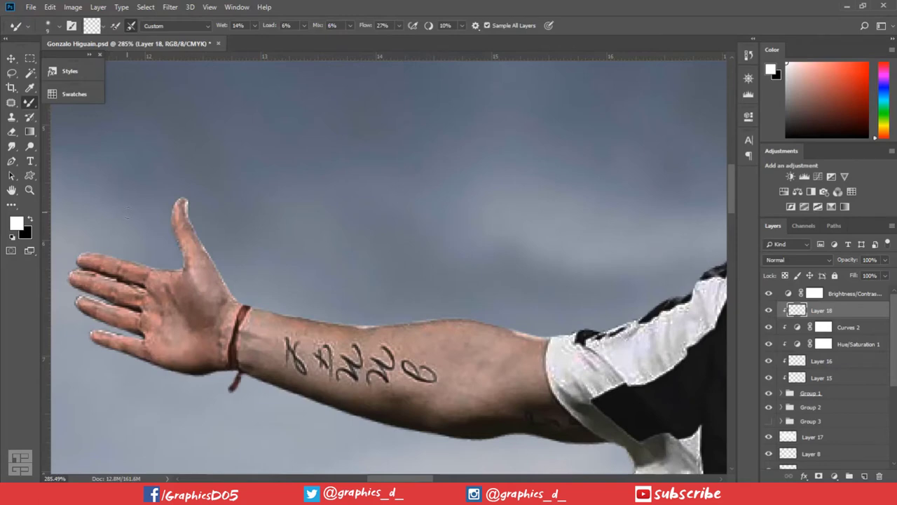
key("x")
key("x")
key("x")
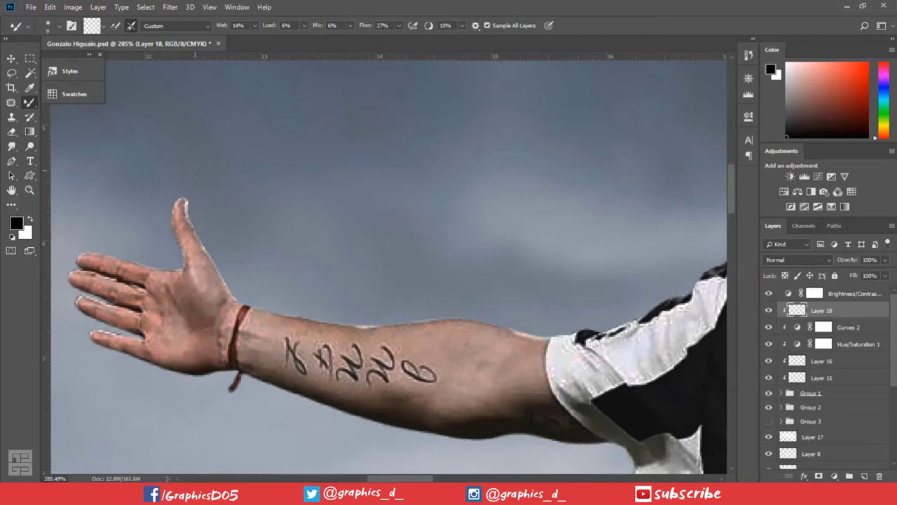
key("shift+b")
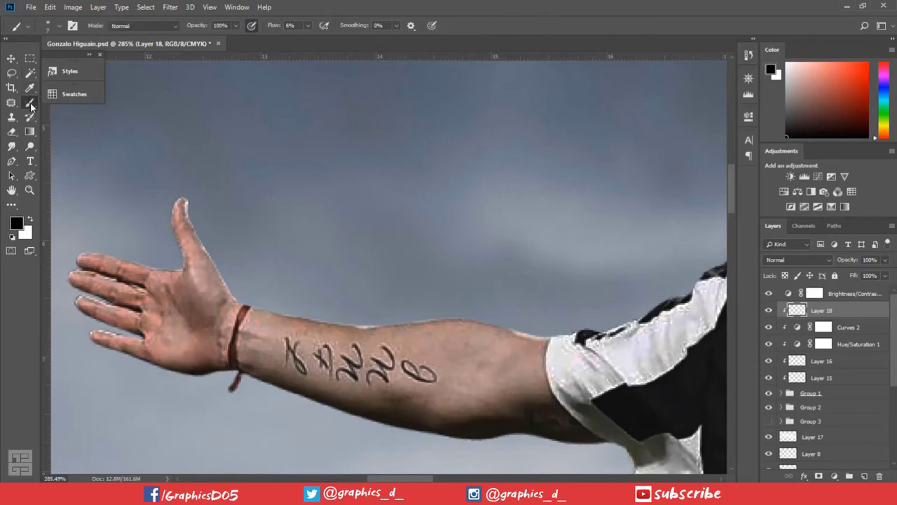
With white, a larger brush and 16% flow, brighten the hand edge from thumb to wrist
key("x")
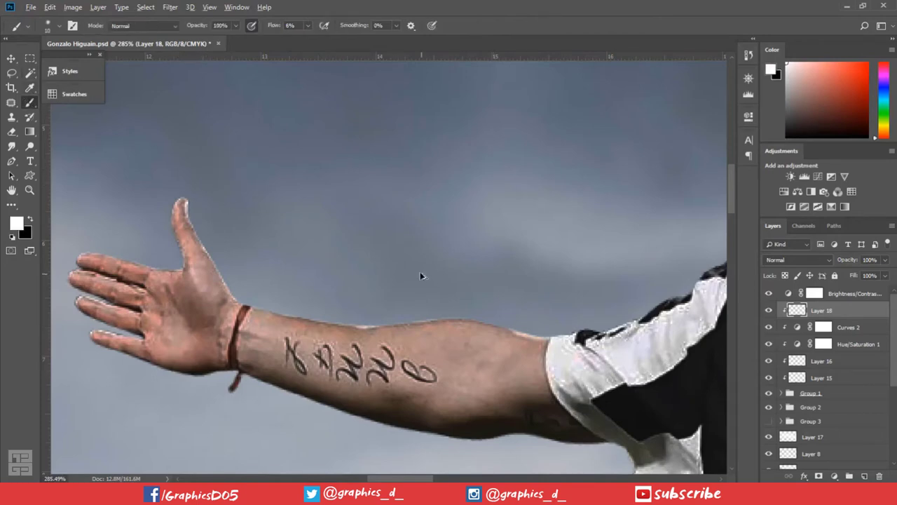
left_click_drag(421, 275, 402, 256)
left_click_drag(277, 27, 281, 27)
left_click_drag(203, 238, 233, 285)
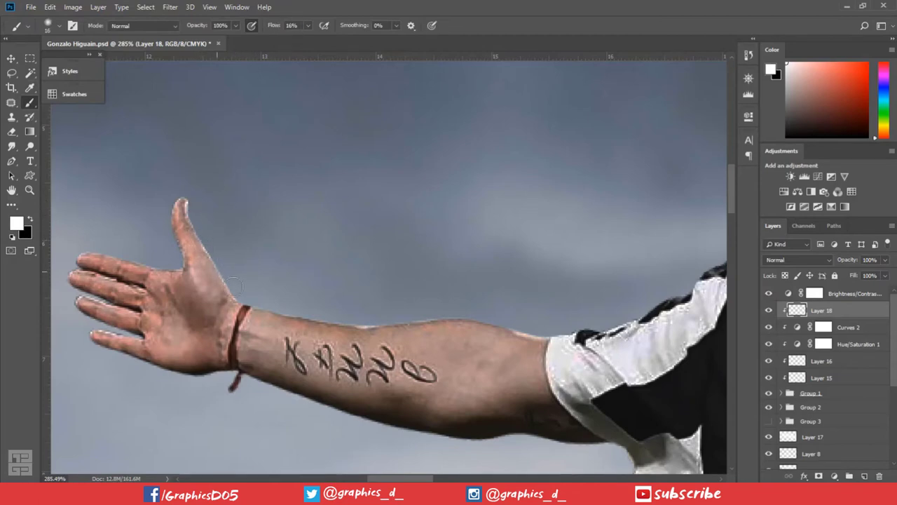
At 69% flow, rim-light the thumb, the forearm's top edge and the index finger
left_click_drag(326, 184, 332, 151)
mouse_move(202, 227)
left_mouse_down()
mouse_move(228, 261)
mouse_move(226, 293)
mouse_move(259, 310)
mouse_move(309, 323)
mouse_move(397, 324)
mouse_move(407, 312)
mouse_move(460, 313)
left_mouse_up()
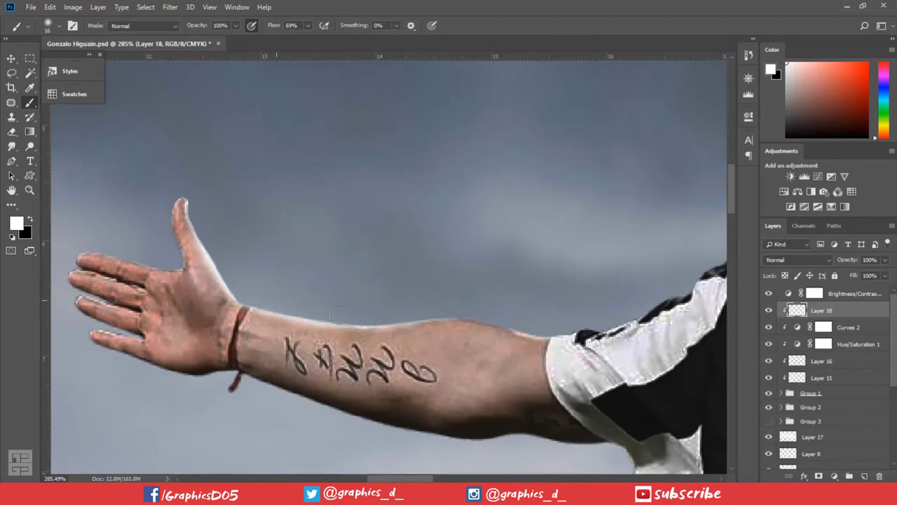
mouse_move(338, 312)
left_mouse_down()
mouse_move(439, 304)
mouse_move(409, 306)
left_mouse_up()
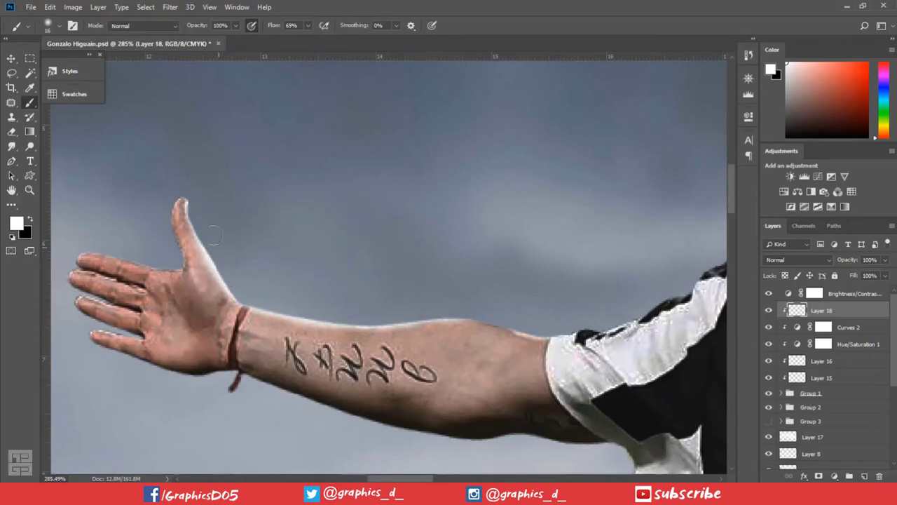
left_click_drag(201, 194, 427, 246)
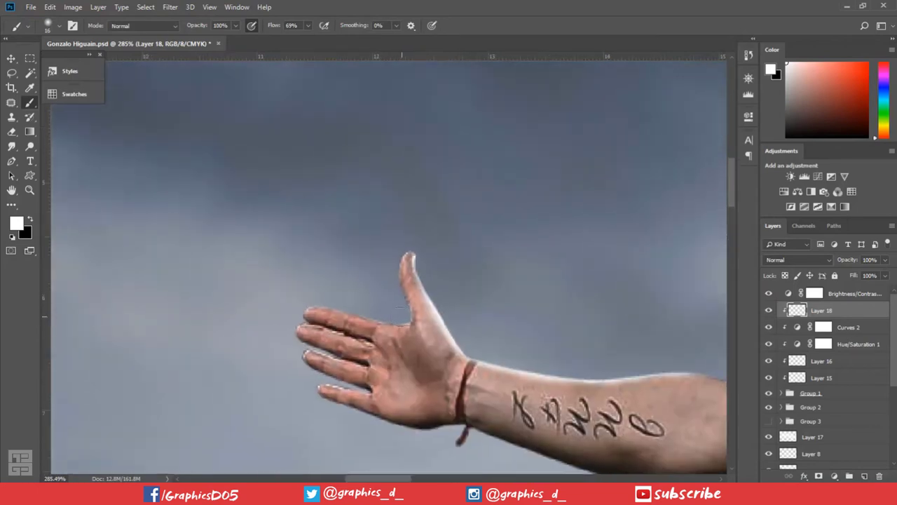
mouse_move(400, 306)
left_mouse_down()
mouse_move(359, 317)
mouse_move(316, 300)
left_mouse_up()
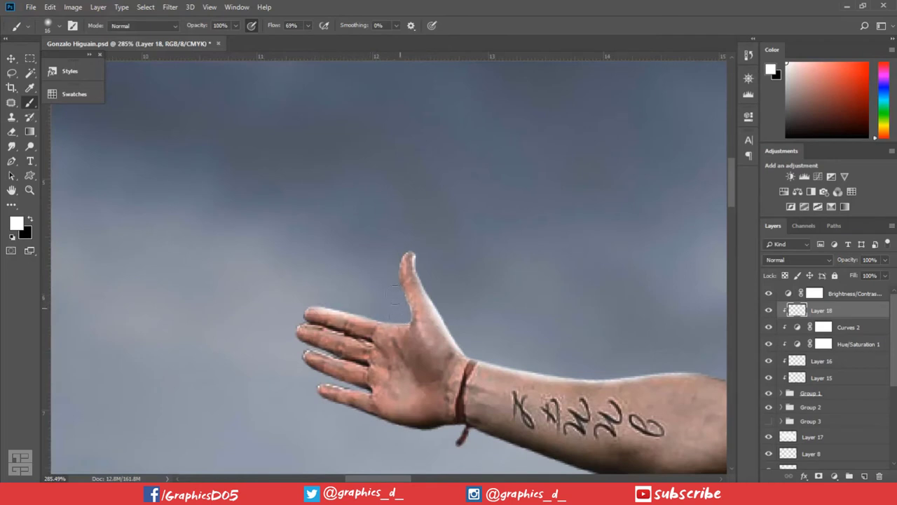
left_click_drag(470, 441, 349, 305)
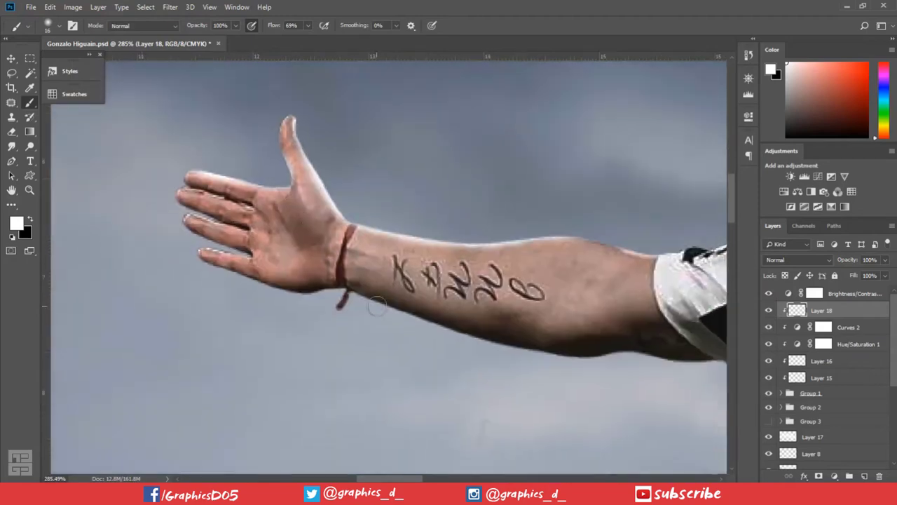
scroll(423, 319, "right", 5)
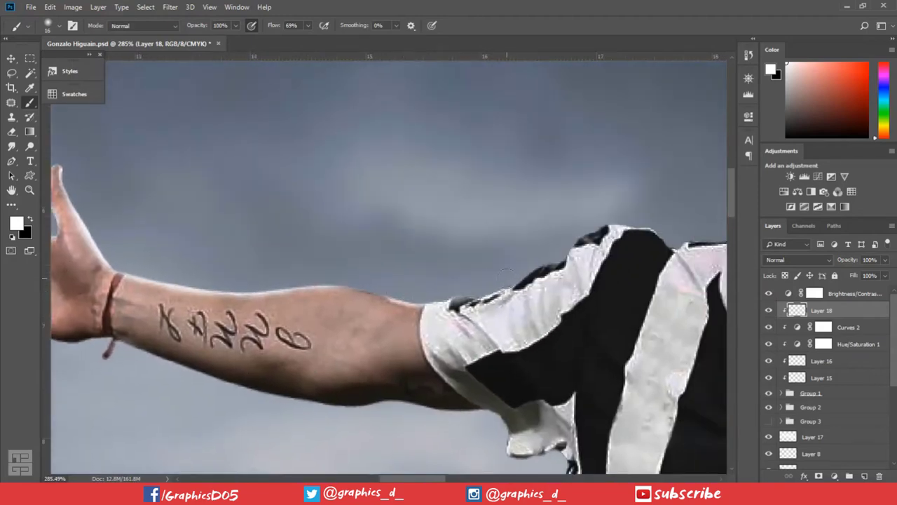
Paint white rim light along the shoulder's top edge and the beard's outer edge
left_click_drag(506, 273, 518, 267)
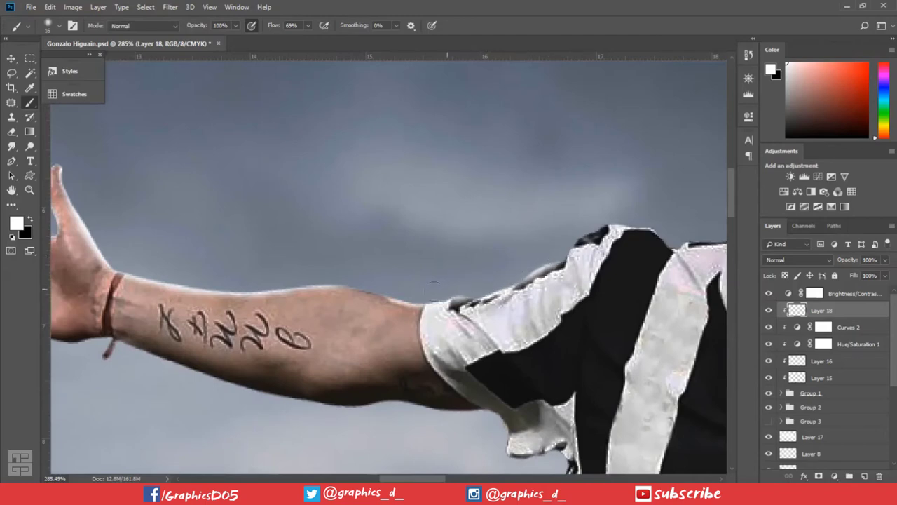
left_click_drag(493, 276, 256, 325)
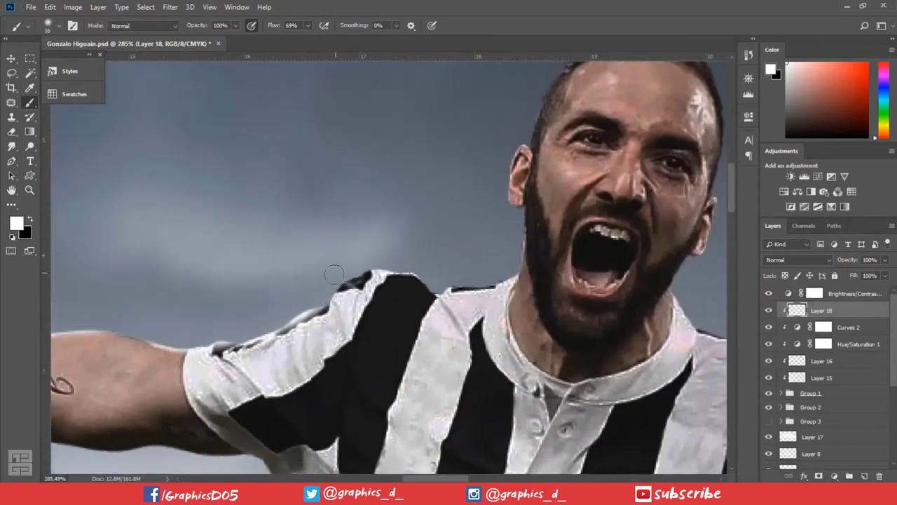
mouse_move(339, 278)
left_mouse_down()
mouse_move(414, 265)
mouse_move(463, 278)
left_mouse_up()
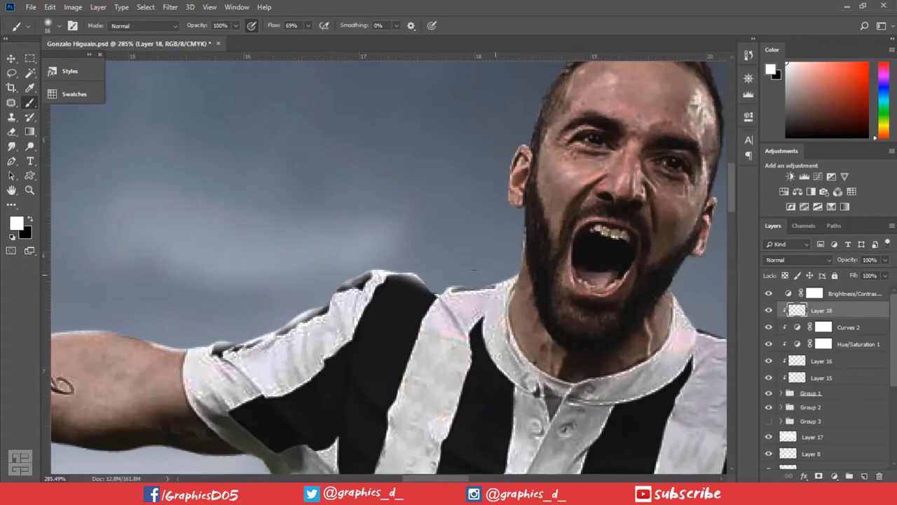
left_click_drag(510, 262, 517, 240)
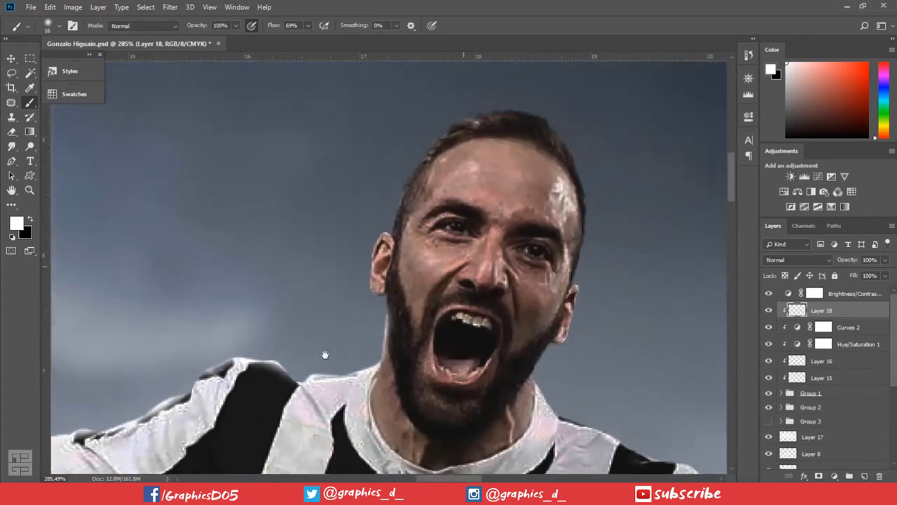
mouse_move(461, 260)
left_mouse_down()
mouse_move(389, 269)
mouse_move(388, 278)
mouse_move(408, 218)
mouse_move(393, 244)
left_mouse_up()
With an 11 px brush, rim-light the hair, right side of the head, and neck collar edges
key("bracketleft")
mouse_move(422, 196)
left_mouse_down()
mouse_move(445, 169)
mouse_move(515, 147)
mouse_move(458, 161)
left_mouse_up()
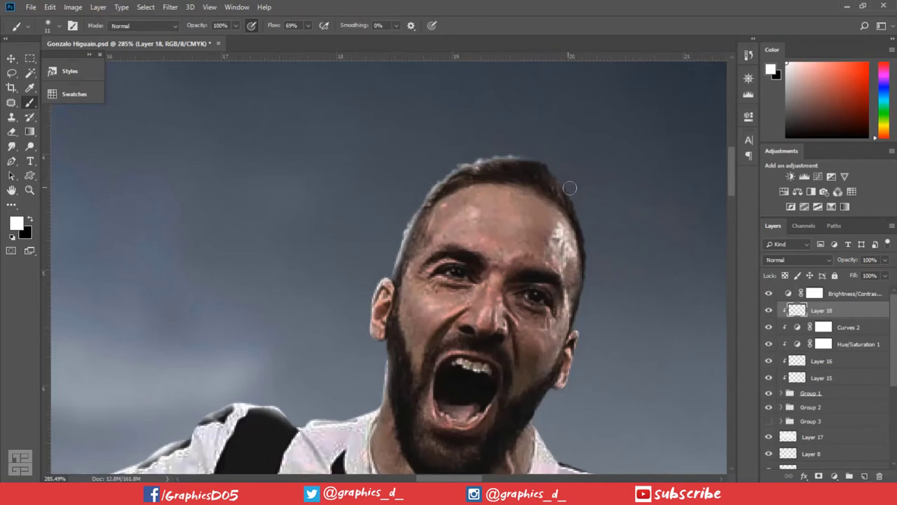
mouse_move(584, 213)
left_mouse_down()
mouse_move(595, 268)
mouse_move(588, 229)
mouse_move(592, 289)
mouse_move(588, 270)
mouse_move(576, 319)
mouse_move(593, 241)
mouse_move(583, 211)
mouse_move(595, 244)
mouse_move(570, 182)
left_mouse_up()
scroll(569, 183, "down", 4)
scroll(521, 124, "right", 3)
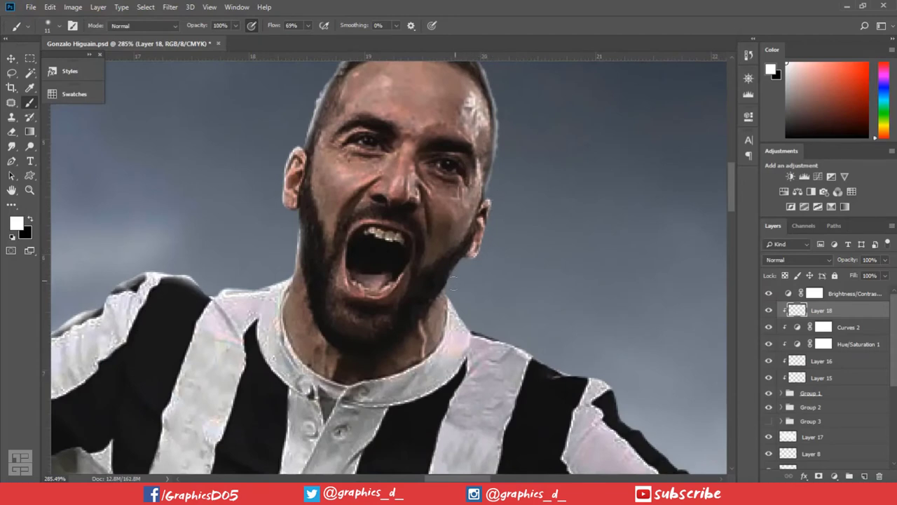
mouse_move(449, 302)
left_mouse_down()
mouse_move(455, 317)
mouse_move(563, 370)
left_mouse_up()
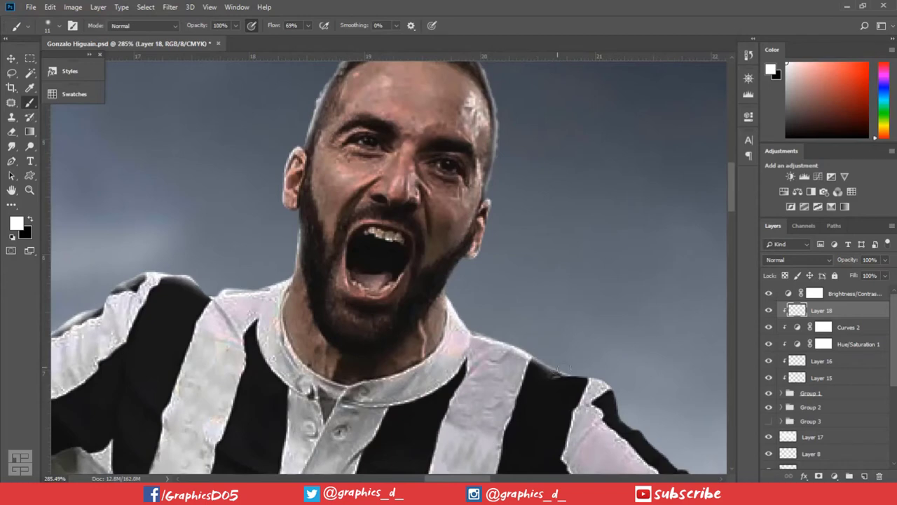
mouse_move(504, 346)
left_mouse_down()
mouse_move(451, 308)
mouse_move(461, 274)
mouse_move(409, 208)
left_mouse_up()
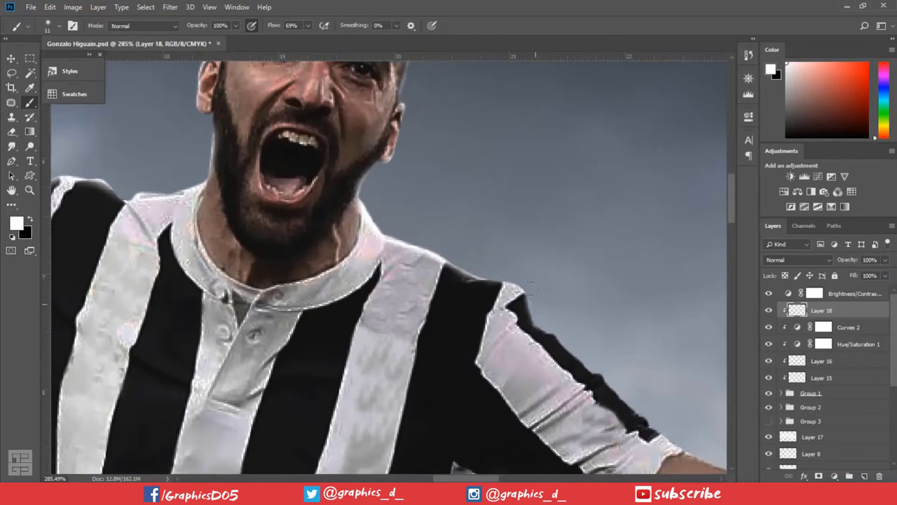
mouse_move(520, 272)
left_mouse_down()
mouse_move(420, 208)
mouse_move(481, 276)
mouse_move(447, 245)
left_mouse_up()
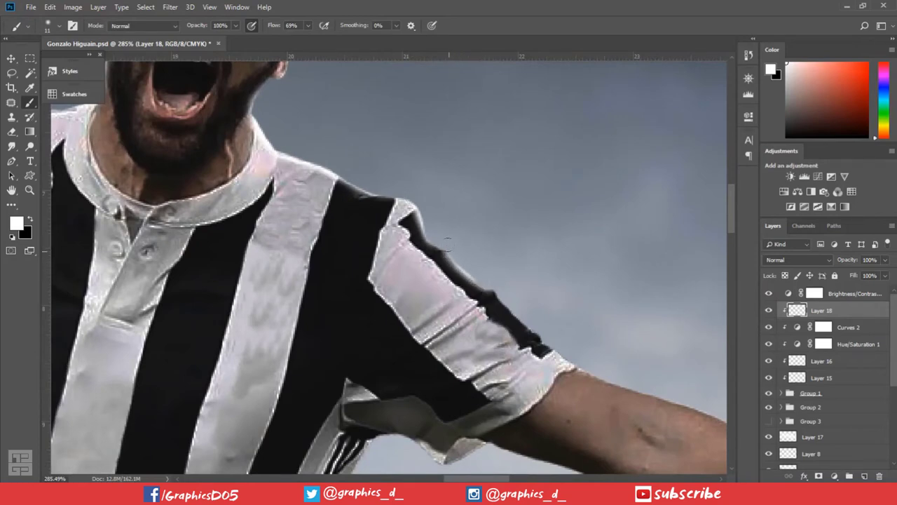
Paint white highlights along the shoulder, upper arm and forearm top edges on Layer 18
mouse_move(505, 276)
left_mouse_down()
mouse_move(381, 187)
mouse_move(404, 225)
mouse_move(370, 200)
mouse_move(414, 242)
left_mouse_up()
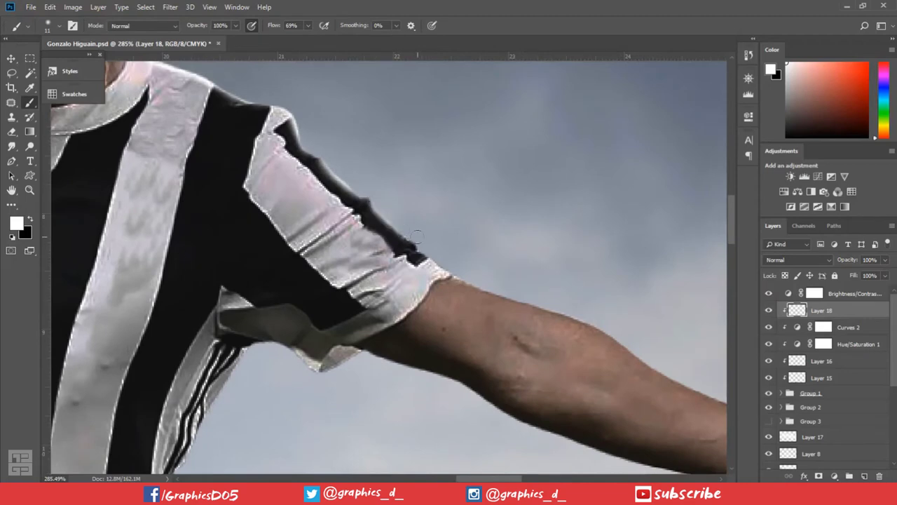
left_click_drag(370, 202, 426, 240)
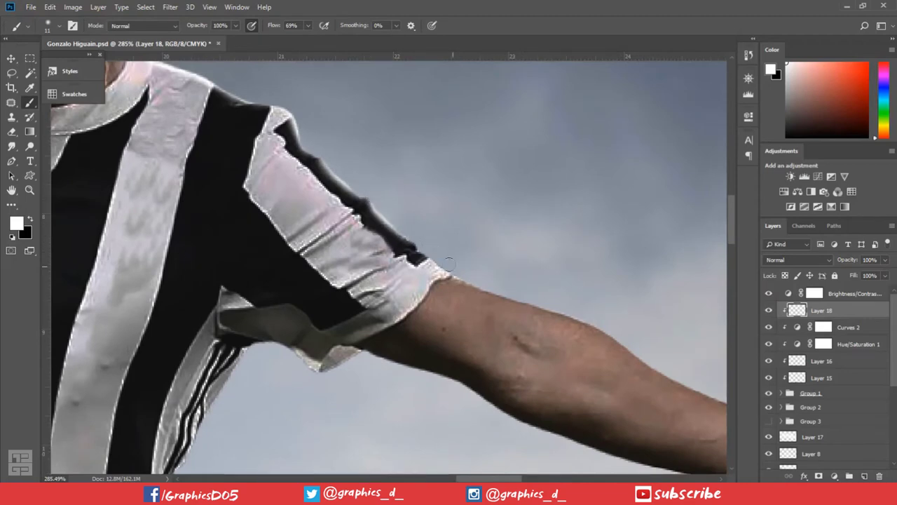
mouse_move(498, 289)
left_mouse_down()
mouse_move(463, 279)
mouse_move(525, 306)
mouse_move(586, 316)
mouse_move(567, 304)
mouse_move(625, 335)
mouse_move(303, 188)
mouse_move(221, 166)
left_mouse_up()
mouse_move(347, 203)
left_mouse_down()
mouse_move(332, 201)
mouse_move(425, 252)
mouse_move(266, 169)
left_mouse_up()
mouse_move(389, 240)
left_mouse_down()
mouse_move(446, 261)
mouse_move(390, 241)
left_mouse_up()
mouse_move(444, 266)
left_mouse_down()
mouse_move(387, 236)
mouse_move(530, 300)
mouse_move(414, 263)
mouse_move(375, 236)
mouse_move(465, 276)
left_mouse_up()
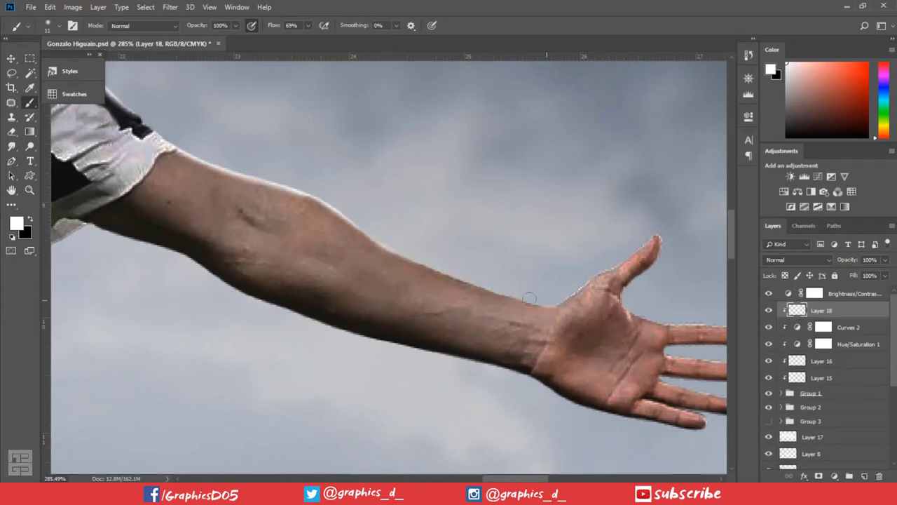
mouse_move(531, 298)
left_mouse_down()
mouse_move(459, 280)
mouse_move(400, 251)
mouse_move(335, 194)
left_mouse_up()
Brighten the top edges of the index and middle fingers
scroll(335, 194, "down", 3)
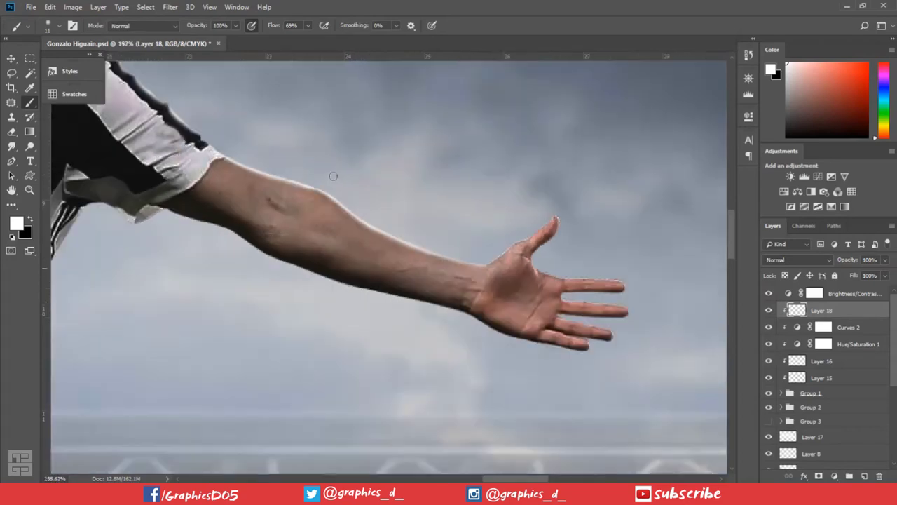
scroll(336, 190, "down", 3)
scroll(340, 186, "down", 3)
scroll(346, 178, "down", 2)
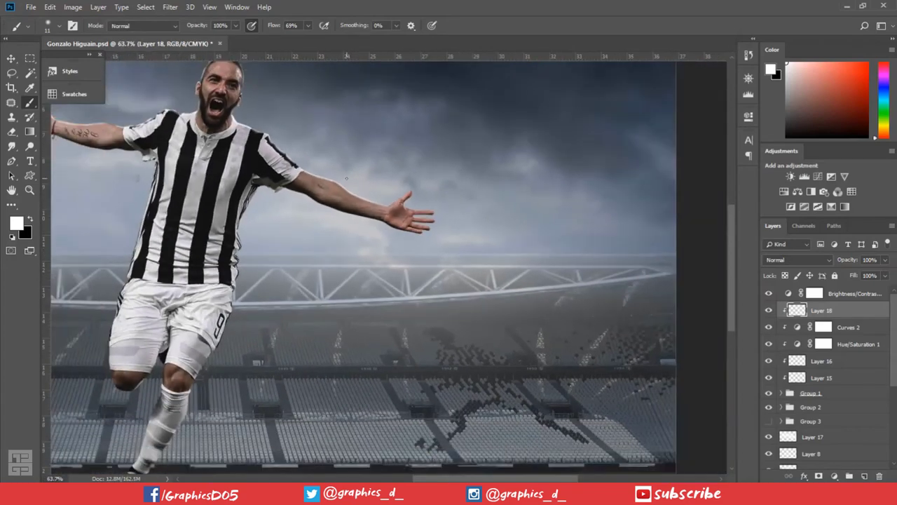
scroll(403, 207, "up", 4)
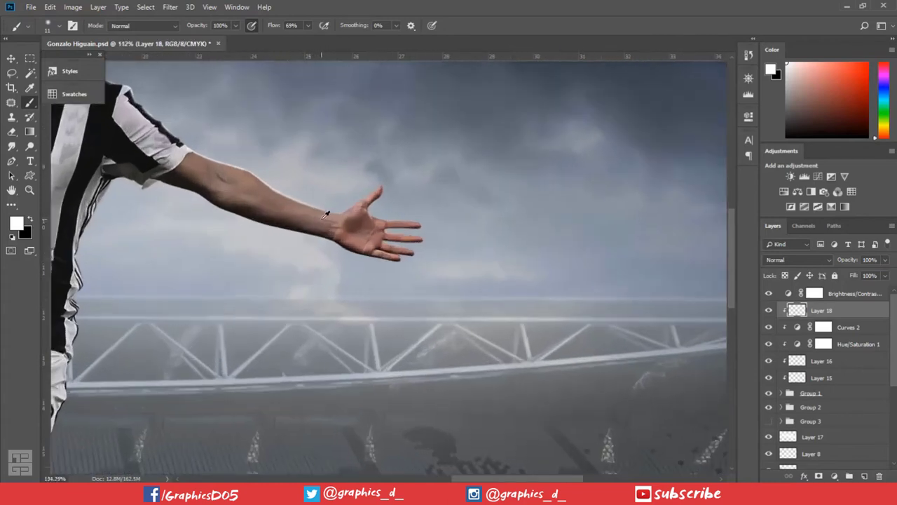
scroll(396, 208, "up", 4)
mouse_move(409, 222)
left_mouse_down()
mouse_move(453, 224)
mouse_move(428, 221)
mouse_move(408, 188)
left_mouse_up()
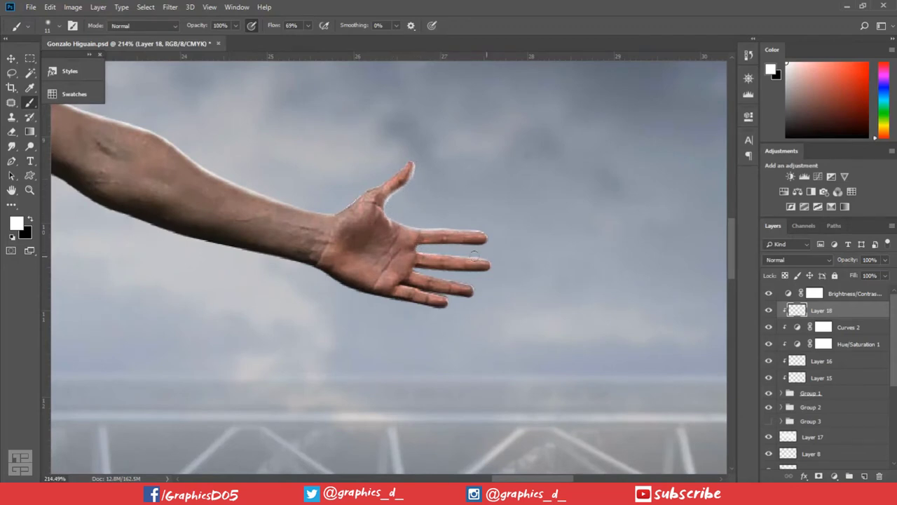
left_click_drag(474, 255, 429, 249)
mouse_move(491, 256)
left_mouse_down()
mouse_move(425, 250)
mouse_move(456, 280)
mouse_move(474, 284)
mouse_move(412, 267)
left_mouse_up()
Enlarge the brush and highlight the jersey edge down to where it meets the shorts
scroll(621, 301, "left", 2)
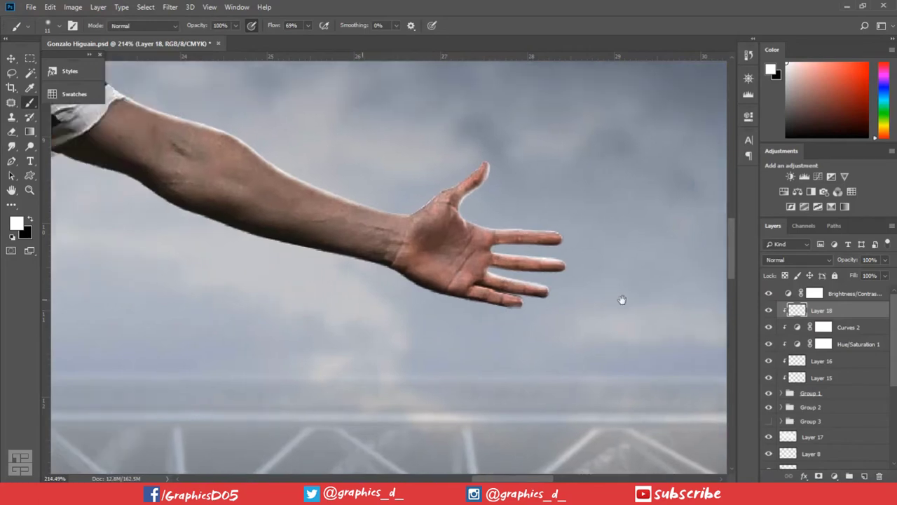
scroll(311, 297, "left", 5)
scroll(401, 274, "left", 5)
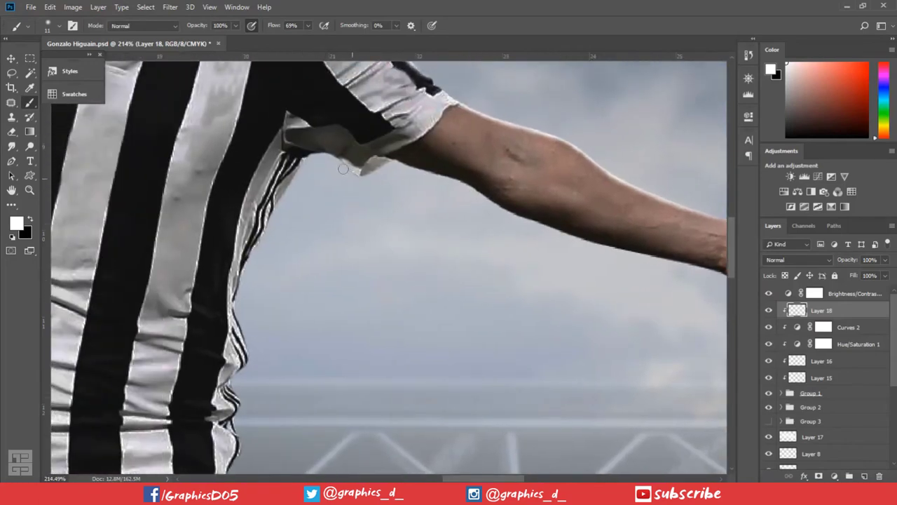
right_click(286, 206, "alt")
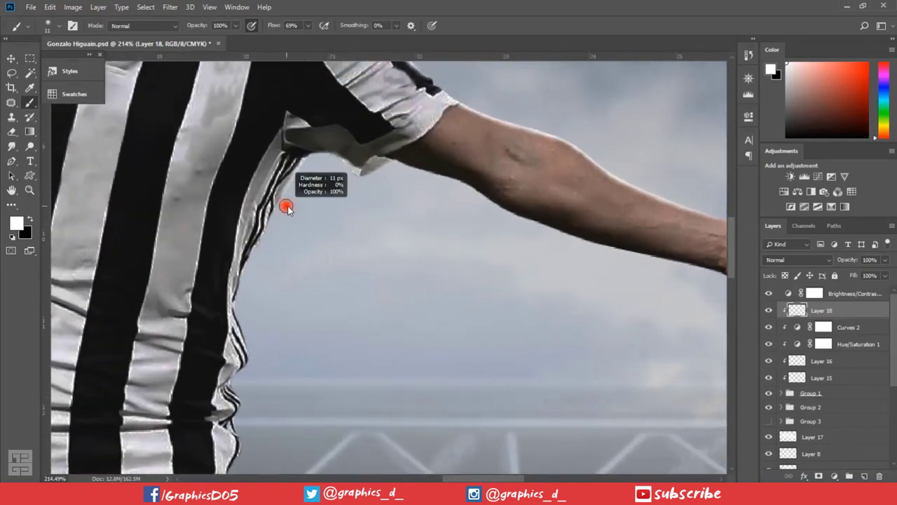
mouse_move(284, 203)
left_mouse_down()
mouse_move(258, 251)
mouse_move(246, 310)
left_mouse_up()
scroll(280, 245, "down", 5)
scroll(302, 196, "left", 2)
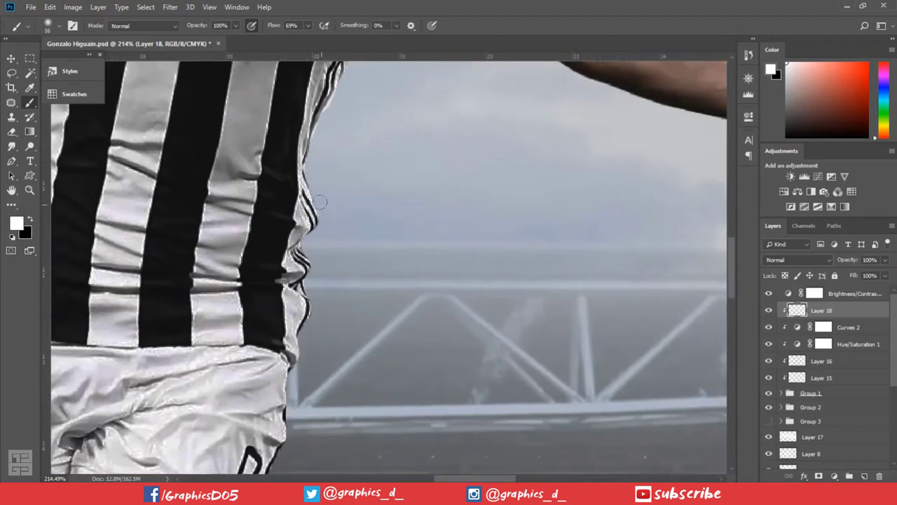
left_click_drag(319, 202, 309, 250)
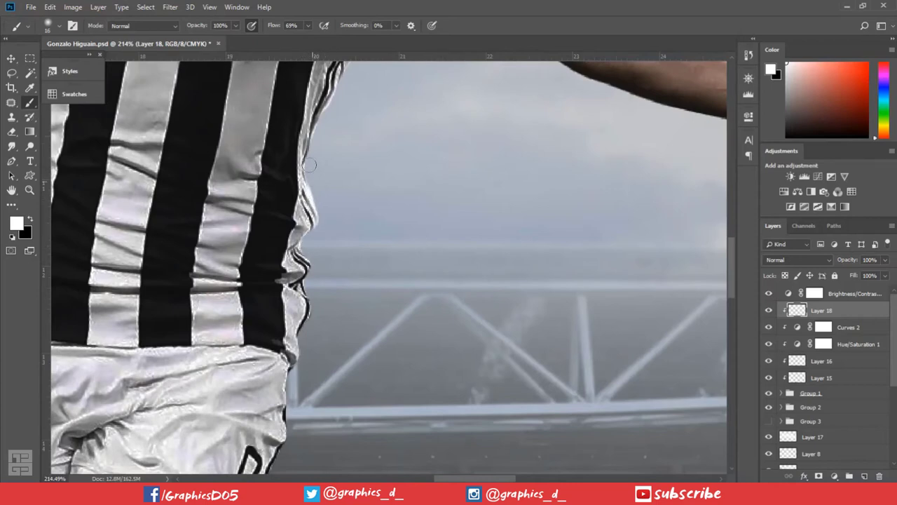
scroll(310, 165, "down", 2)
scroll(371, 138, "down", 3)
scroll(371, 138, "left", 2)
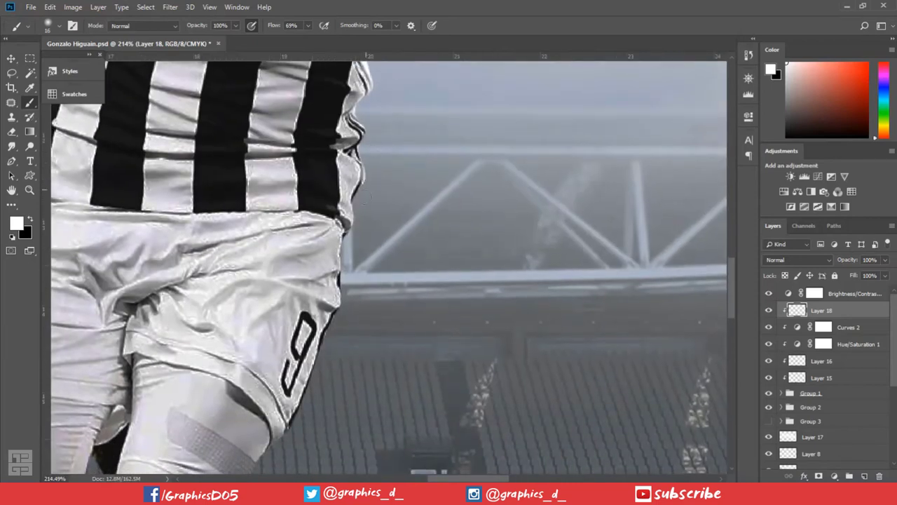
left_click_drag(357, 203, 354, 235)
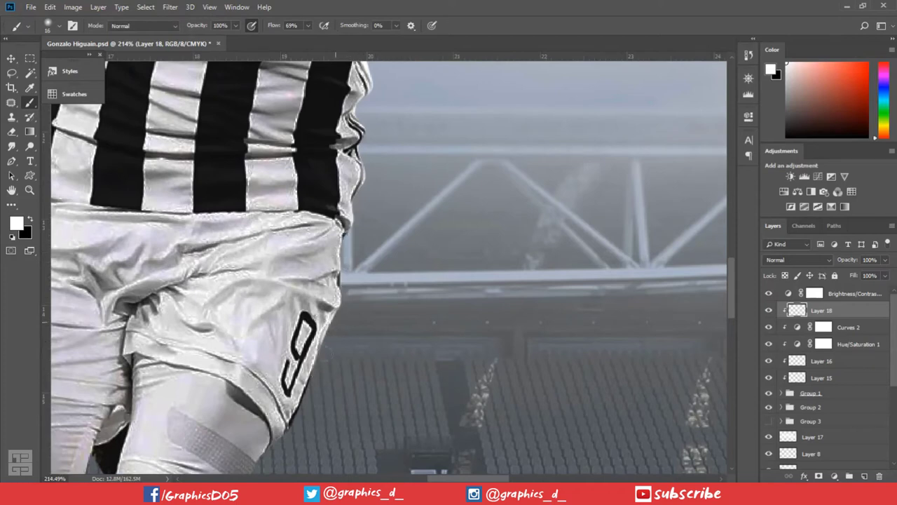
Highlight the shorts, thigh, knee, shin and sock edges with white
left_click_drag(375, 283, 465, 115)
mouse_move(401, 212)
left_mouse_down()
mouse_move(333, 333)
mouse_move(409, 202)
mouse_move(386, 240)
left_mouse_up()
mouse_move(421, 170)
left_mouse_down()
mouse_move(396, 214)
mouse_move(465, 127)
left_mouse_up()
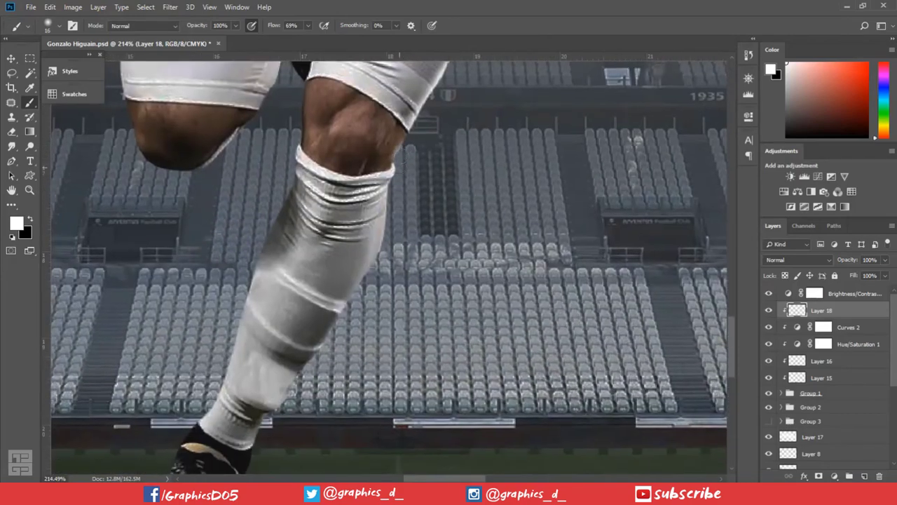
mouse_move(385, 240)
left_mouse_down()
mouse_move(389, 202)
mouse_move(361, 287)
mouse_move(375, 249)
left_mouse_up()
left_click_drag(398, 302, 410, 301)
left_click_drag(360, 430, 394, 305)
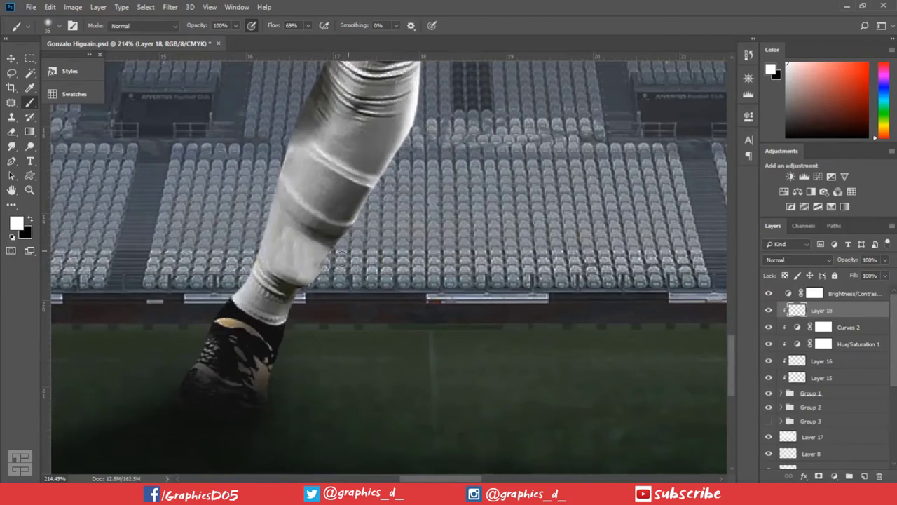
left_click_drag(344, 235, 289, 329)
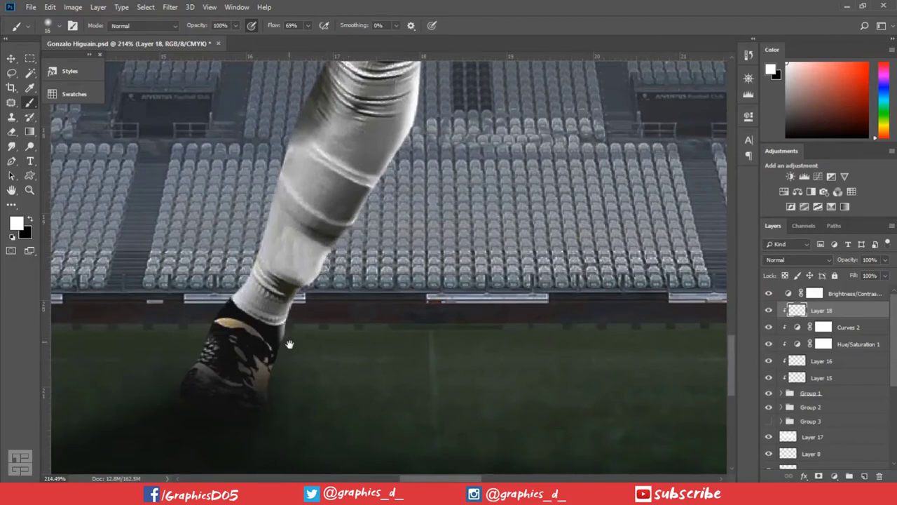
Highlight the knee's lower edge, then undo that stroke
scroll(290, 342, "up", 1)
scroll(336, 342, "up", 3)
scroll(385, 341, "up", 3)
scroll(385, 340, "left", 2)
mouse_move(380, 217)
left_mouse_down()
mouse_move(319, 265)
mouse_move(274, 262)
mouse_move(354, 235)
mouse_move(390, 188)
mouse_move(409, 202)
mouse_move(409, 237)
left_mouse_up()
key("ctrl+z")
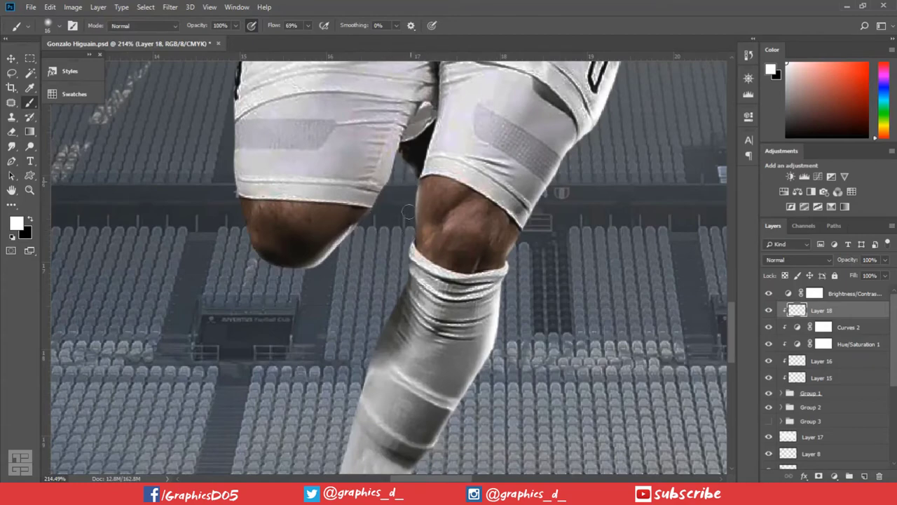
Highlight the jersey's left edge from below the armpit downward
scroll(403, 247, "down", 5)
scroll(414, 238, "down", 1)
scroll(417, 235, "down", 1)
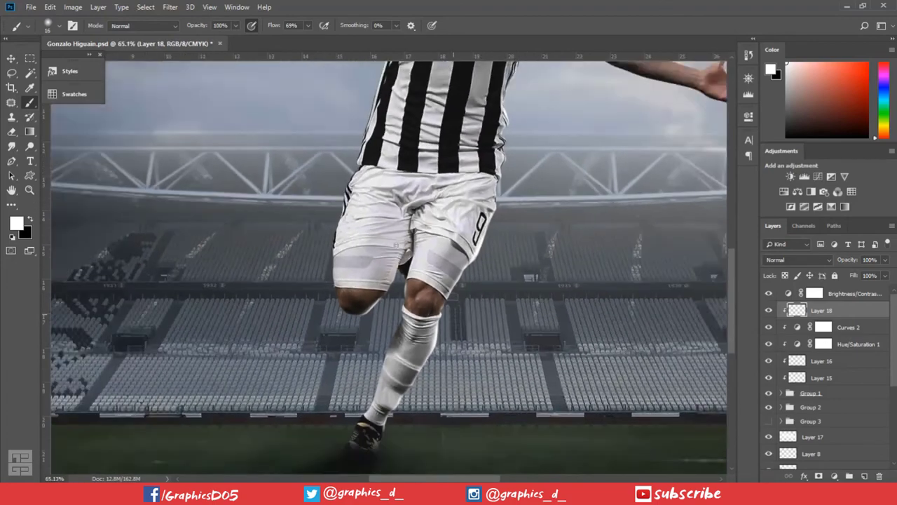
scroll(420, 234, "down", 1)
scroll(372, 95, "up", 1)
scroll(372, 95, "up", 3)
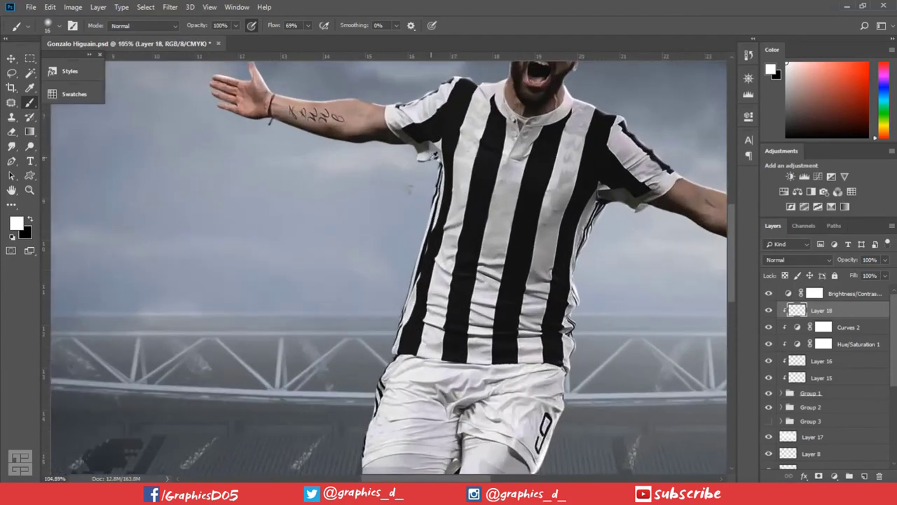
scroll(351, 119, "up", 2)
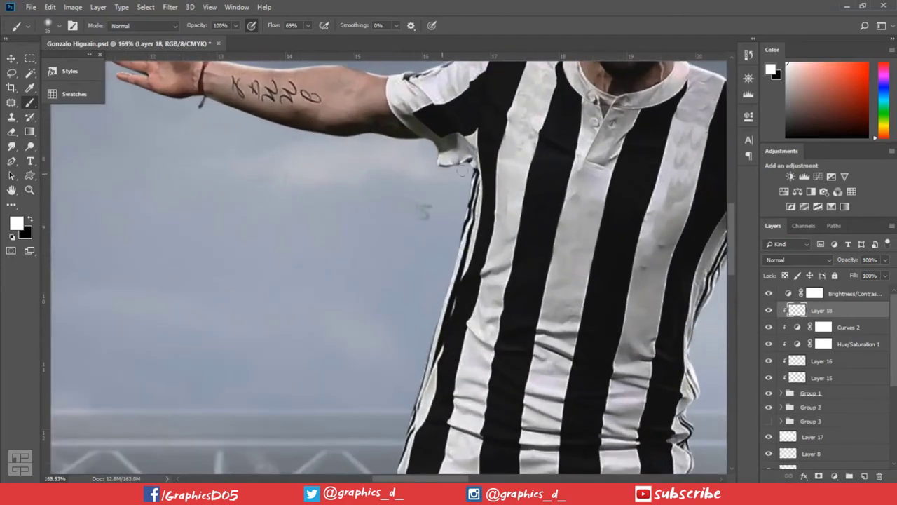
left_click_drag(470, 167, 457, 234)
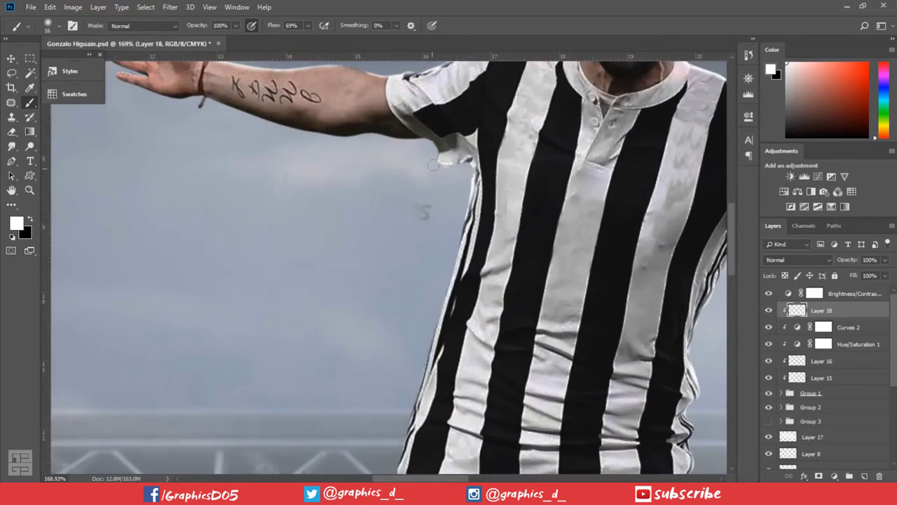
scroll(415, 145, "down", 2)
scroll(403, 121, "down", 1)
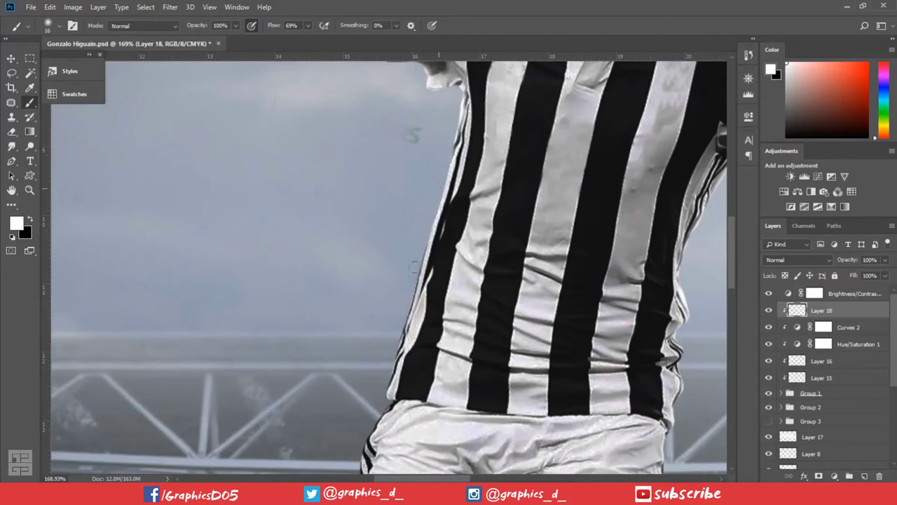
mouse_move(413, 267)
left_mouse_down()
mouse_move(399, 361)
mouse_move(416, 268)
left_mouse_up()
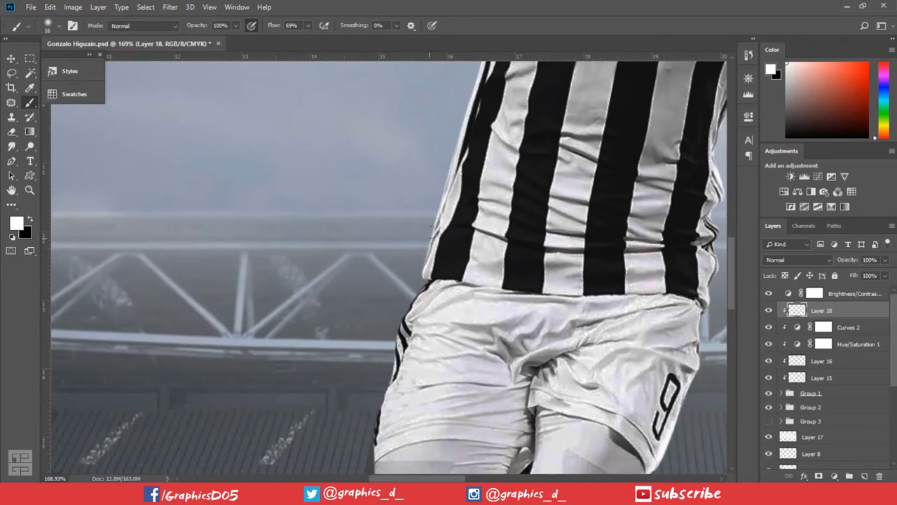
Highlight the left edge of the shorts, then zoom back out
mouse_move(410, 319)
left_mouse_down()
mouse_move(460, 197)
mouse_move(441, 231)
left_mouse_up()
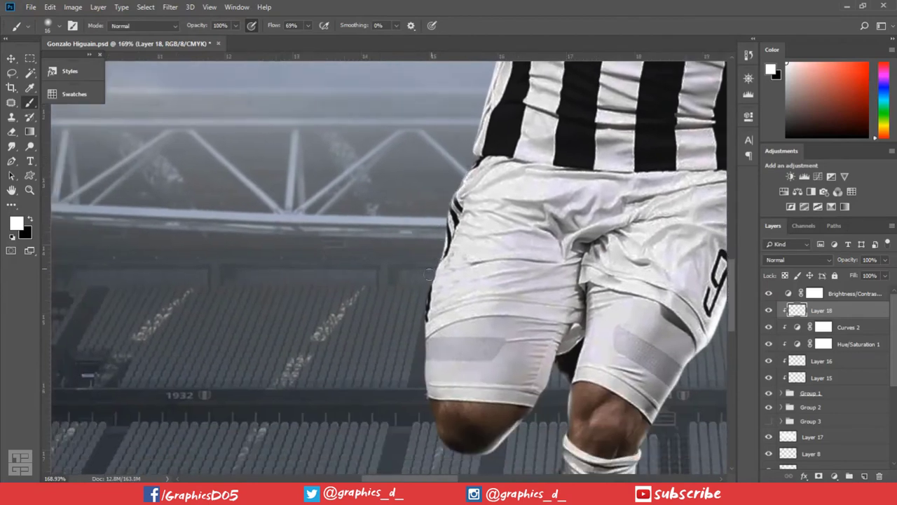
mouse_move(429, 274)
left_mouse_down()
mouse_move(425, 377)
mouse_move(437, 248)
left_mouse_up()
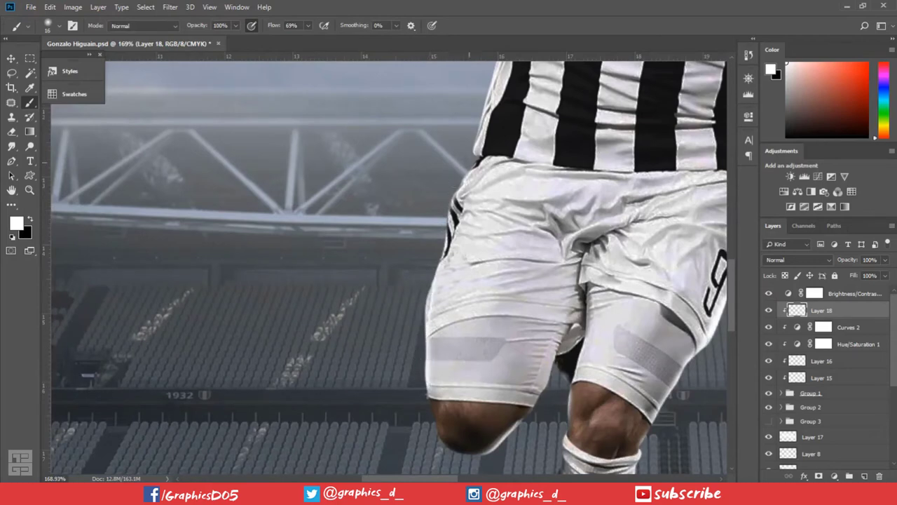
left_click_drag(404, 319, 429, 173)
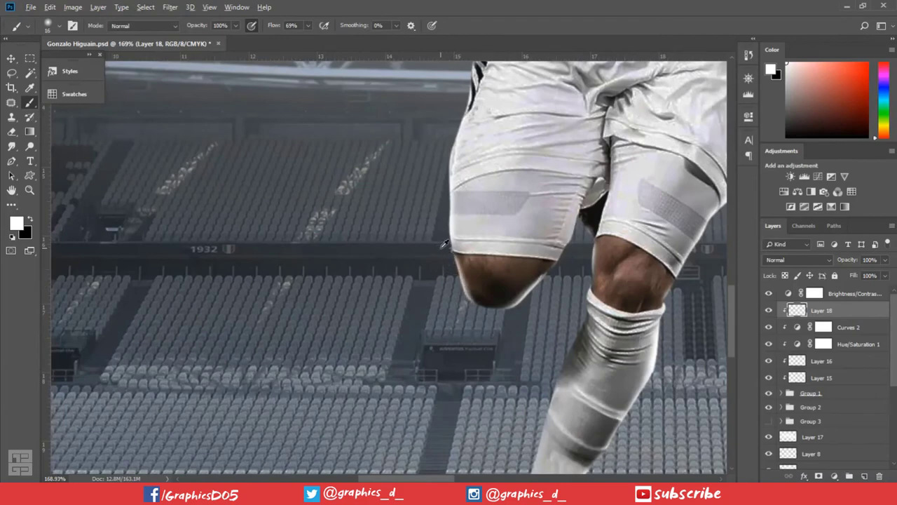
scroll(444, 244, "down", 2)
scroll(444, 243, "down", 1)
scroll(444, 244, "down", 1)
scroll(443, 244, "down", 1)
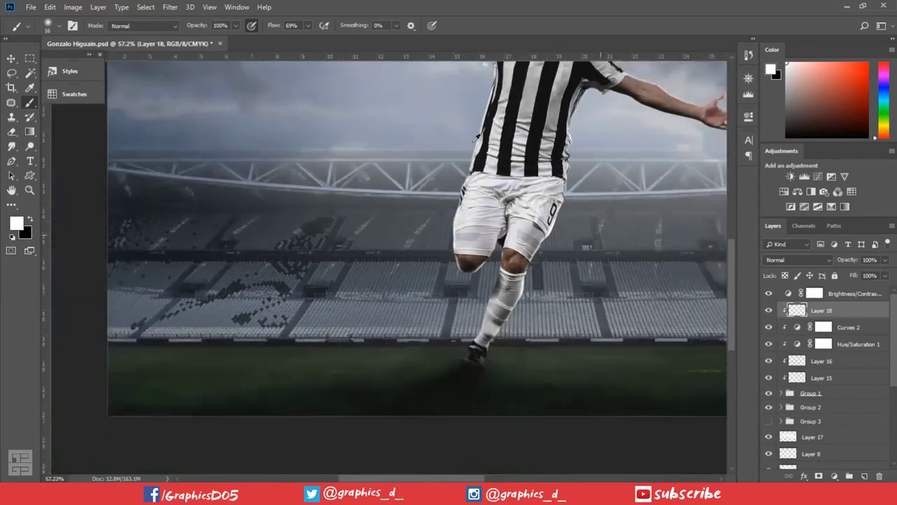
scroll(468, 67, "up", 2)
scroll(468, 67, "up", 1)
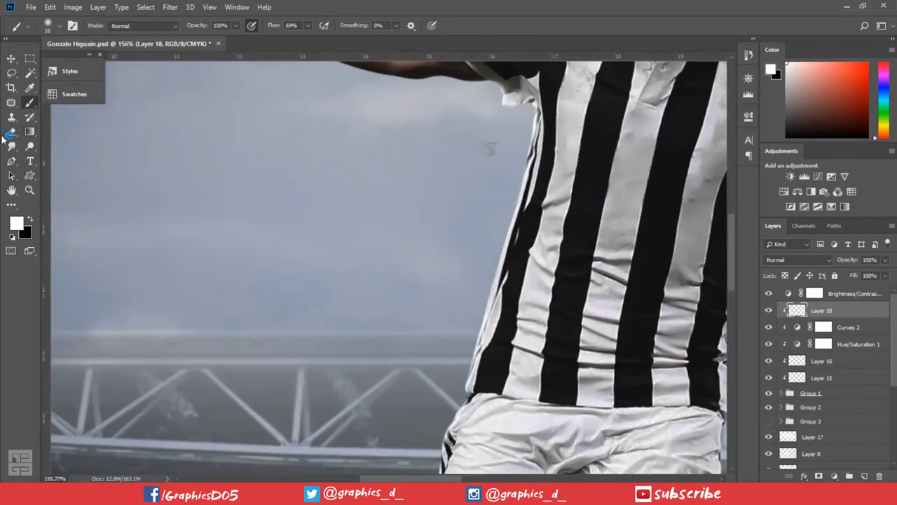
left_click(12, 132)
right_click(480, 161, "alt")
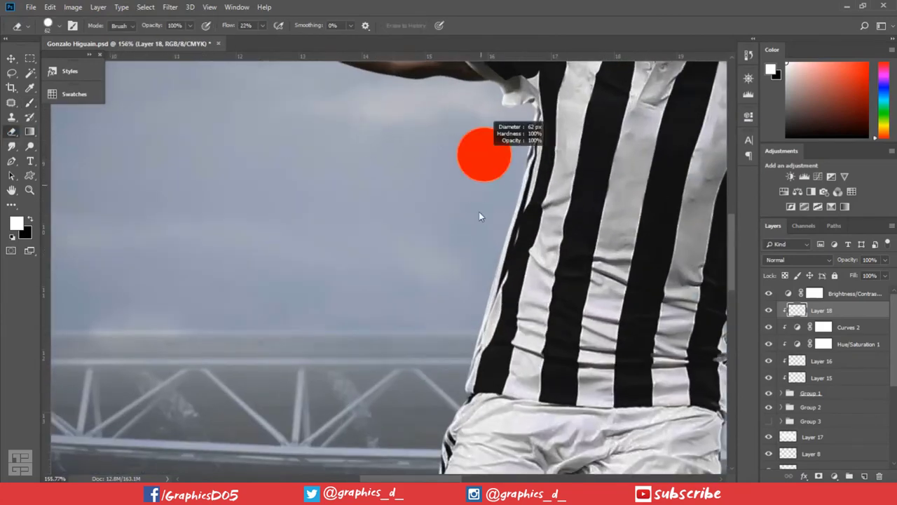
left_click_drag(226, 27, 294, 28)
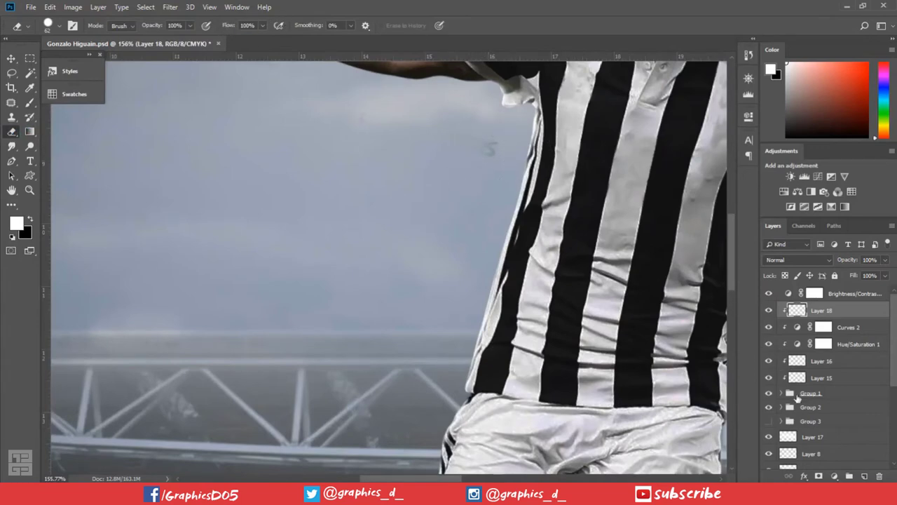
left_click(779, 394)
left_click(808, 441)
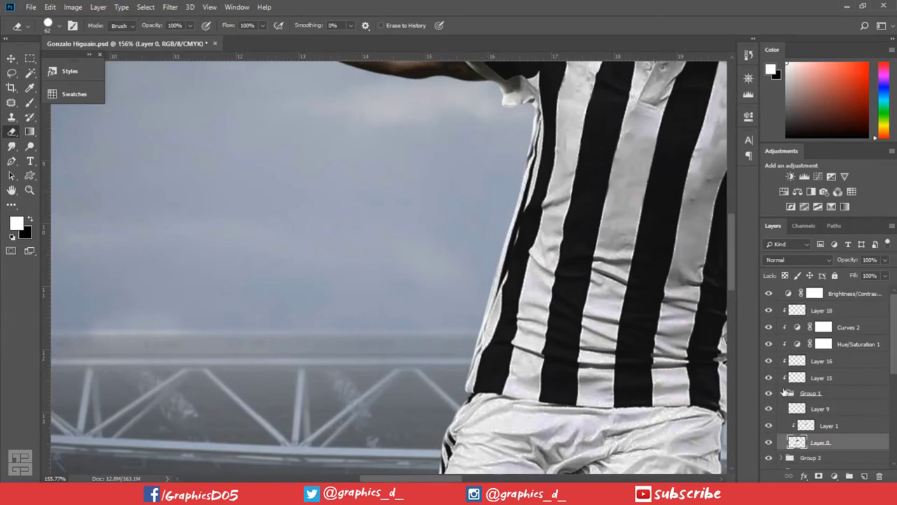
left_click(788, 394)
left_click(780, 393)
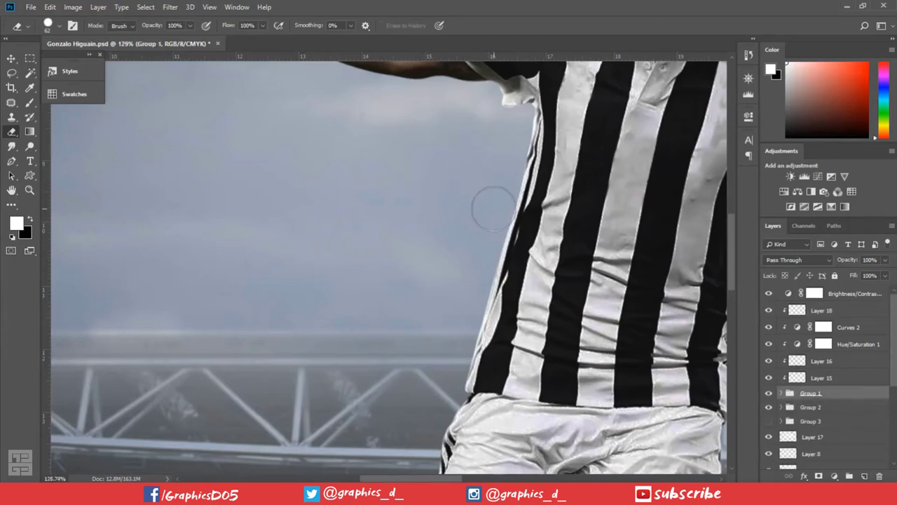
scroll(493, 209, "down", 5)
scroll(493, 209, "down", 1)
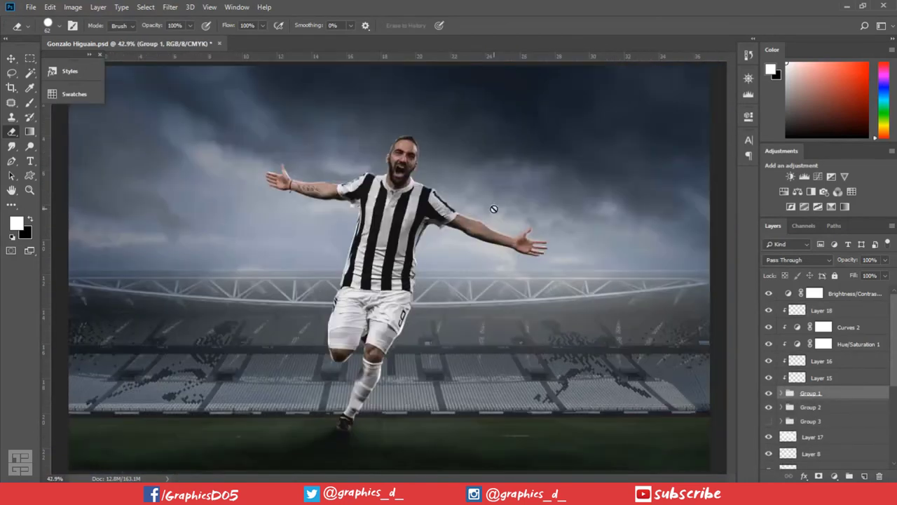
left_click(30, 103)
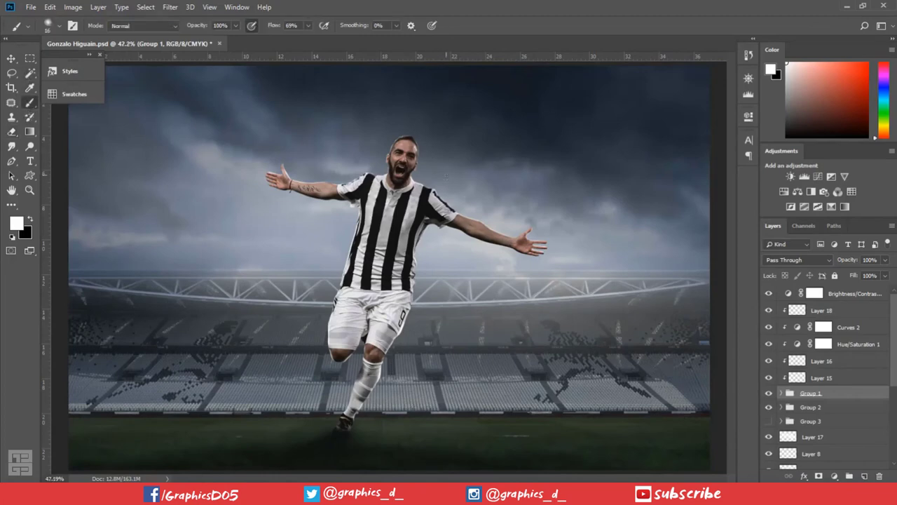
scroll(445, 177, "up", 1)
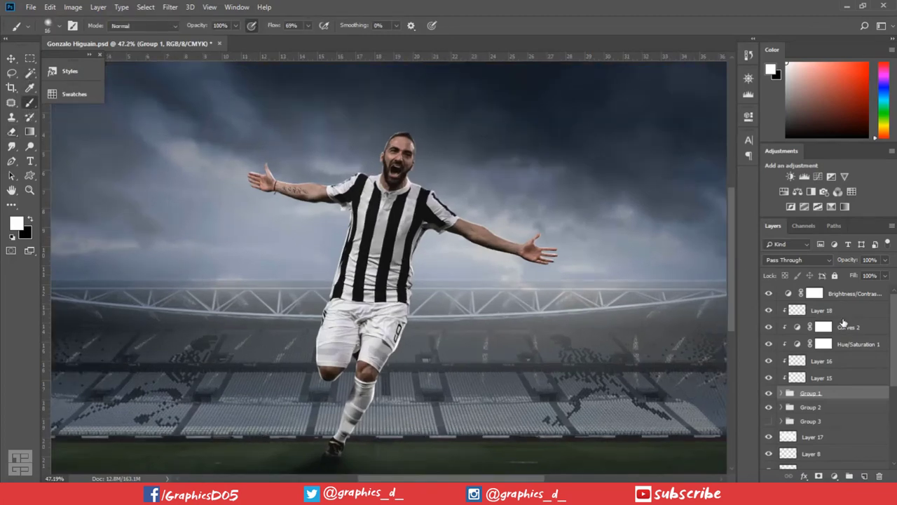
Add a clipped Layer 19 above Curves 2 with Soft Light blending
left_click(844, 322)
left_click(864, 476)
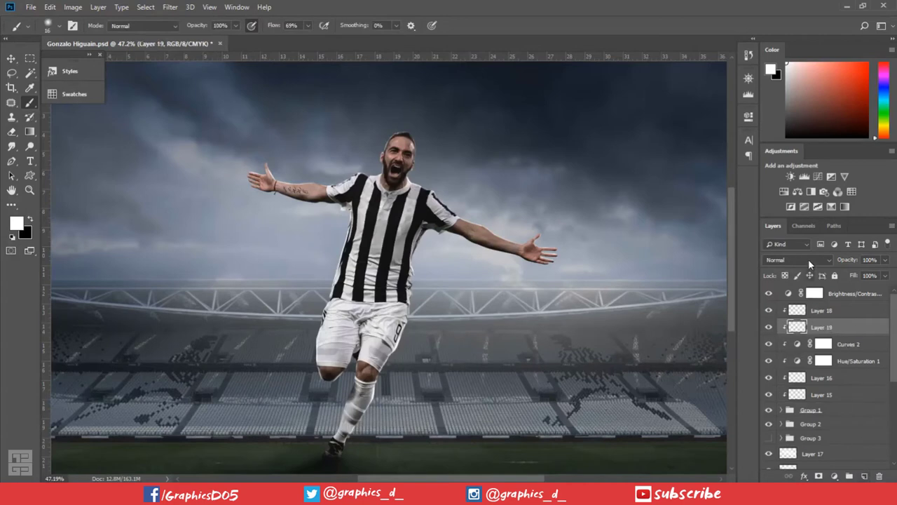
left_click(808, 258)
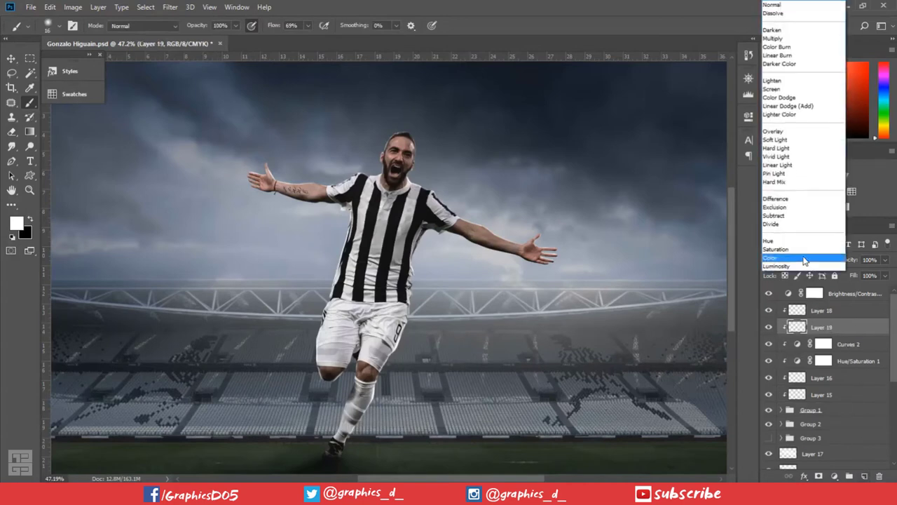
left_click(774, 140)
With a brush of about 72, brighten the head, shoulder and forearm edges
scroll(596, 195, "up", 2)
scroll(421, 204, "up", 2)
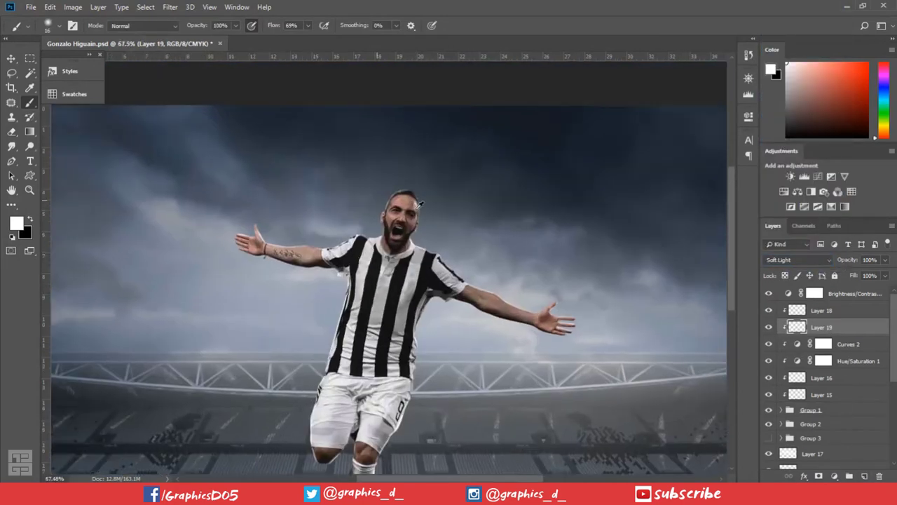
scroll(431, 204, "up", 1)
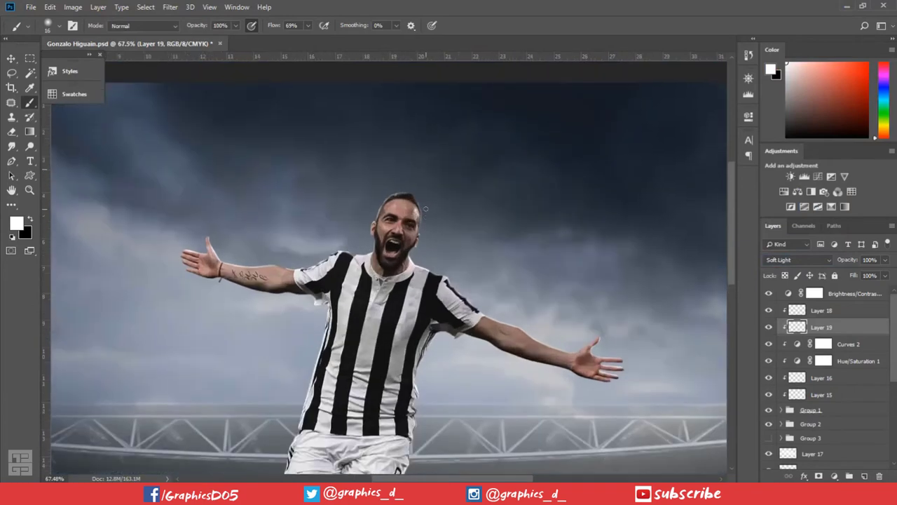
left_click_drag(434, 209, 474, 208)
mouse_move(395, 185)
left_mouse_down()
mouse_move(350, 247)
mouse_move(250, 257)
left_mouse_up()
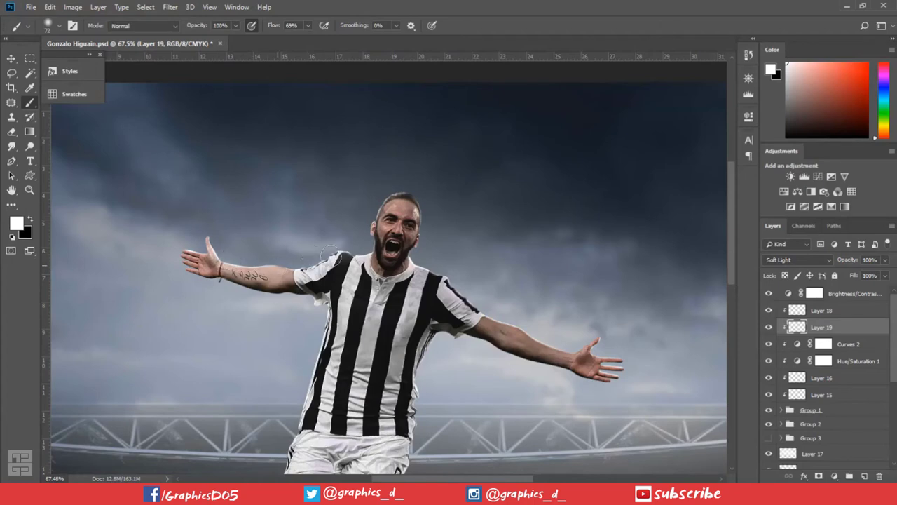
left_click_drag(329, 251, 346, 253)
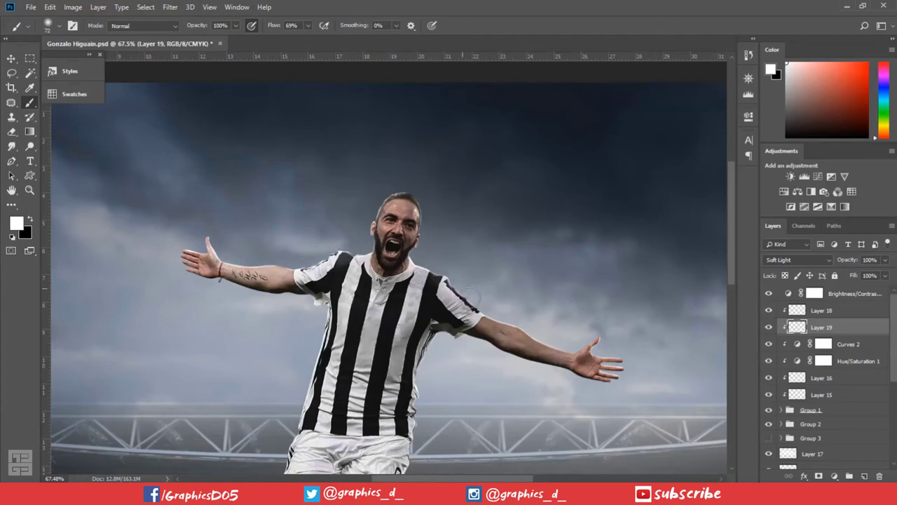
mouse_move(475, 293)
left_mouse_down()
mouse_move(476, 308)
mouse_move(518, 326)
mouse_move(585, 341)
mouse_move(597, 329)
mouse_move(591, 356)
mouse_move(623, 353)
left_mouse_up()
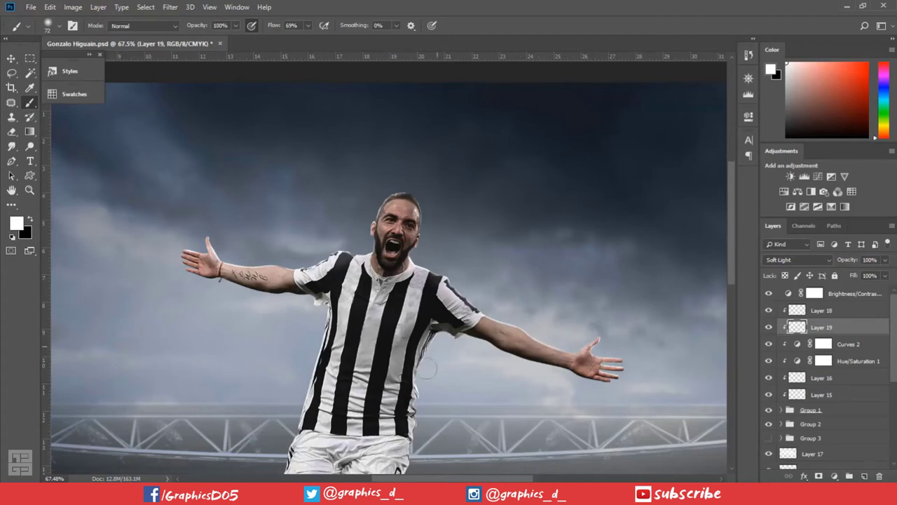
Brighten the jersey's left edge from waist to armpit, then zoom out to check the poster
left_click_drag(427, 368, 453, 264)
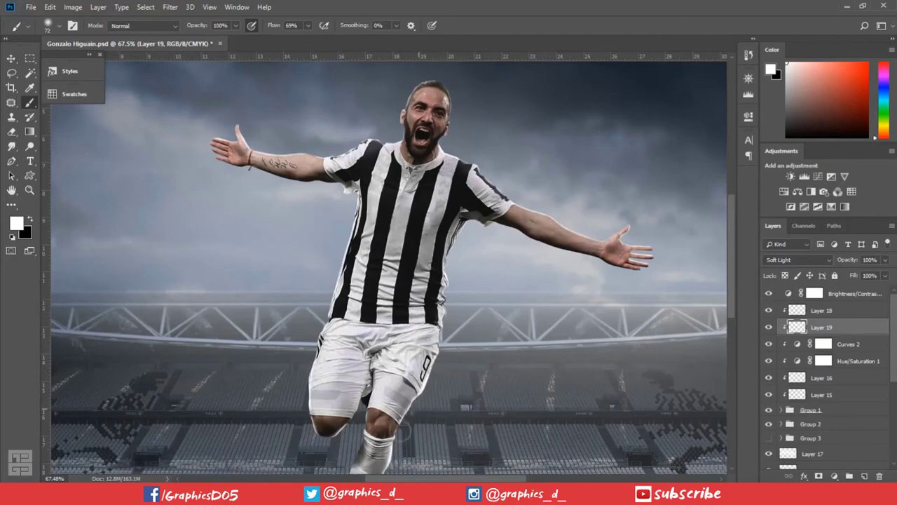
left_click_drag(394, 446, 409, 316)
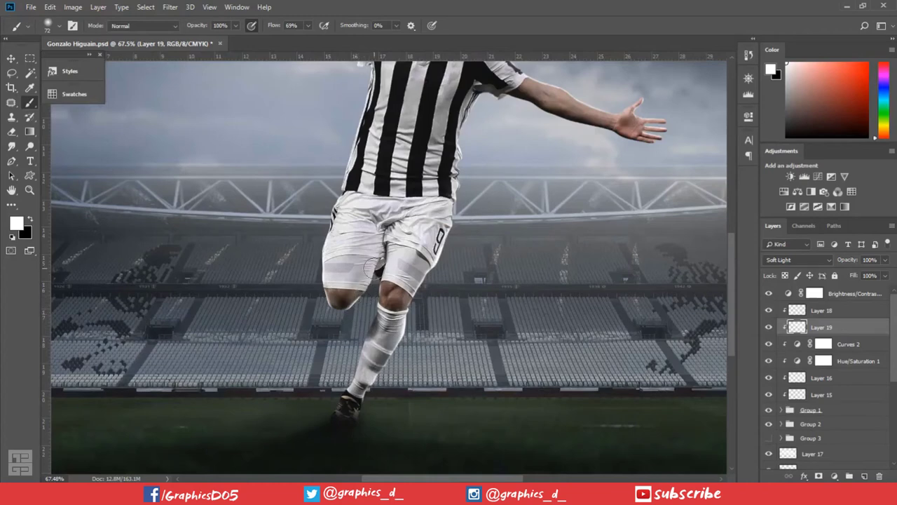
left_click_drag(371, 272, 385, 348)
mouse_move(332, 314)
left_mouse_down()
mouse_move(376, 203)
mouse_move(379, 145)
mouse_move(359, 146)
mouse_move(373, 146)
left_mouse_up()
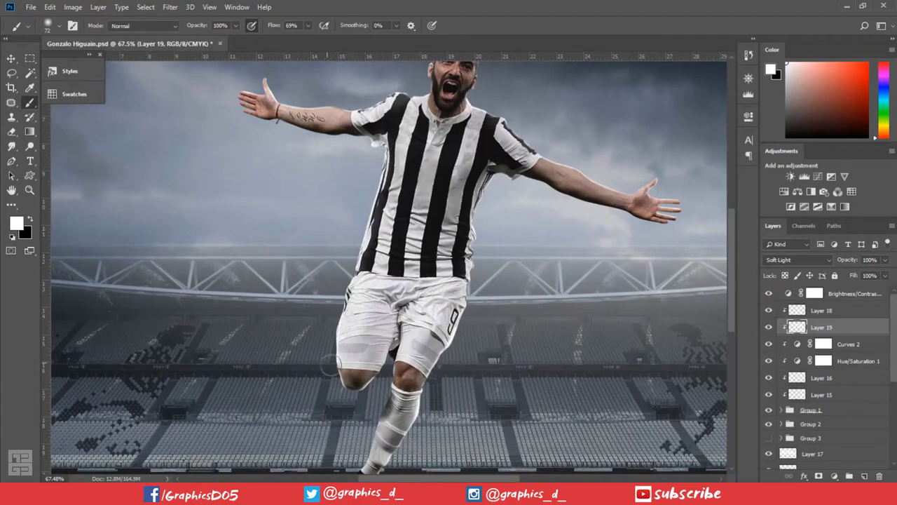
scroll(330, 318, "down", 3)
scroll(330, 319, "down", 2)
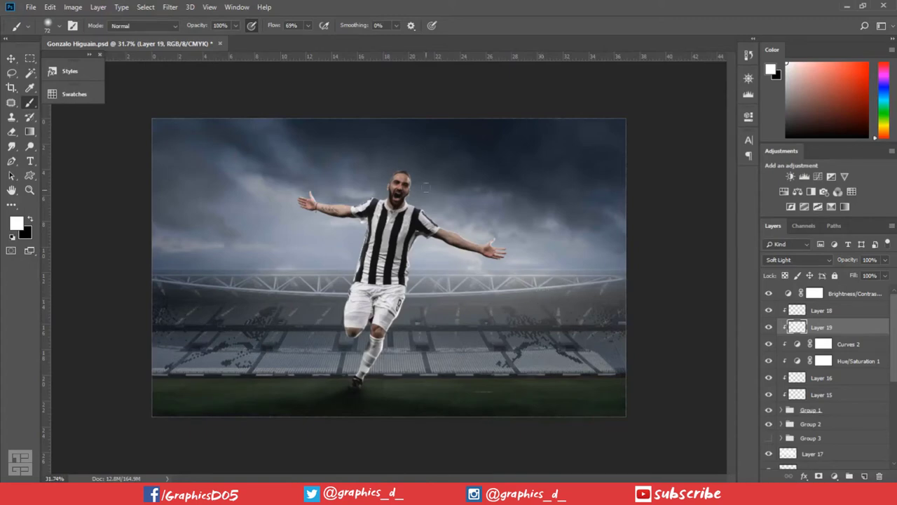
scroll(421, 156, "up", 10)
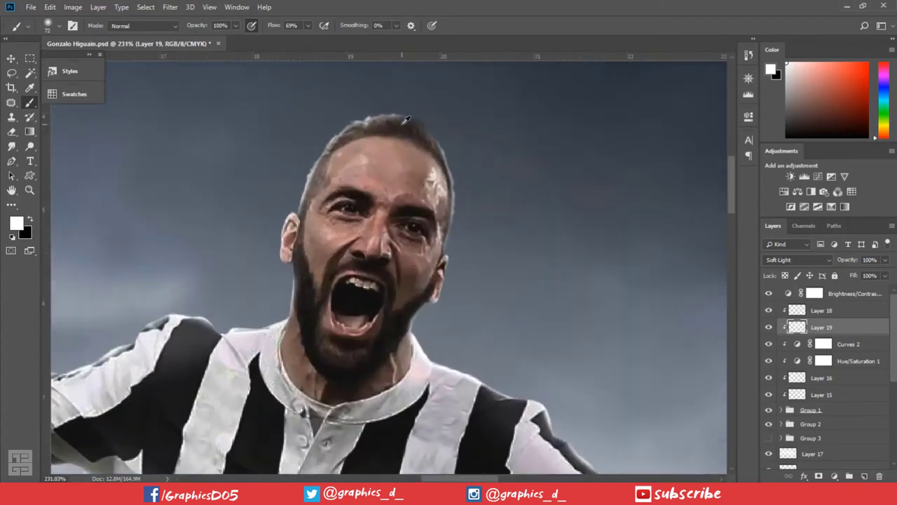
Add a new clipped Layer 20 in Soft Light mode and resize the soft brush
key("ctrl+shift+alt+n")
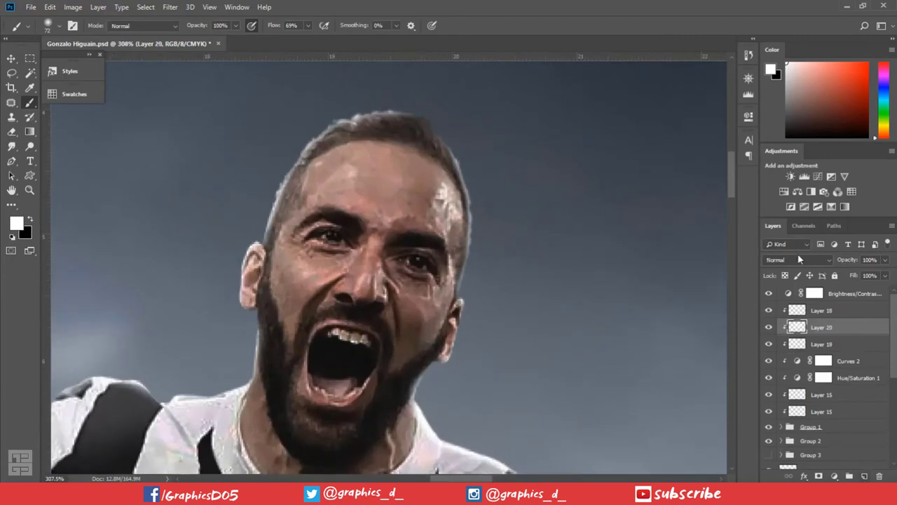
left_click(799, 260)
left_click(785, 142)
left_click_drag(285, 104, 245, 103)
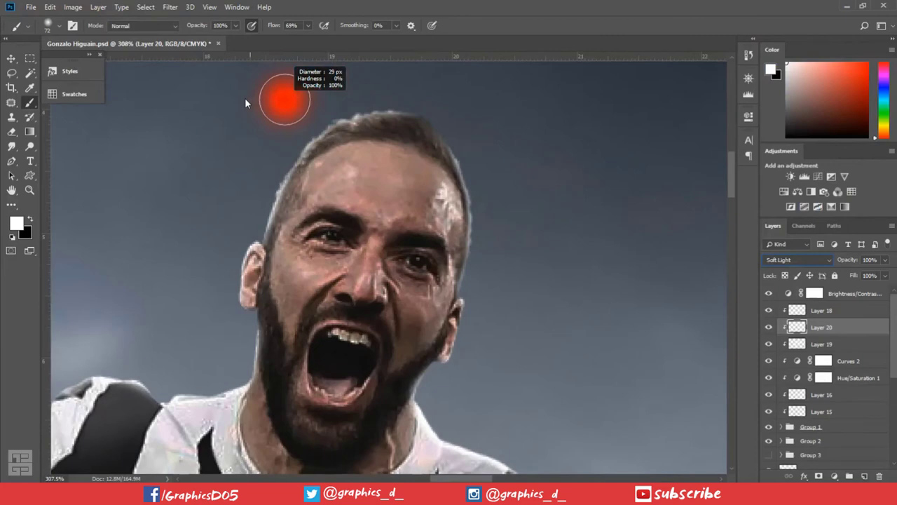
left_click_drag(346, 164, 338, 160)
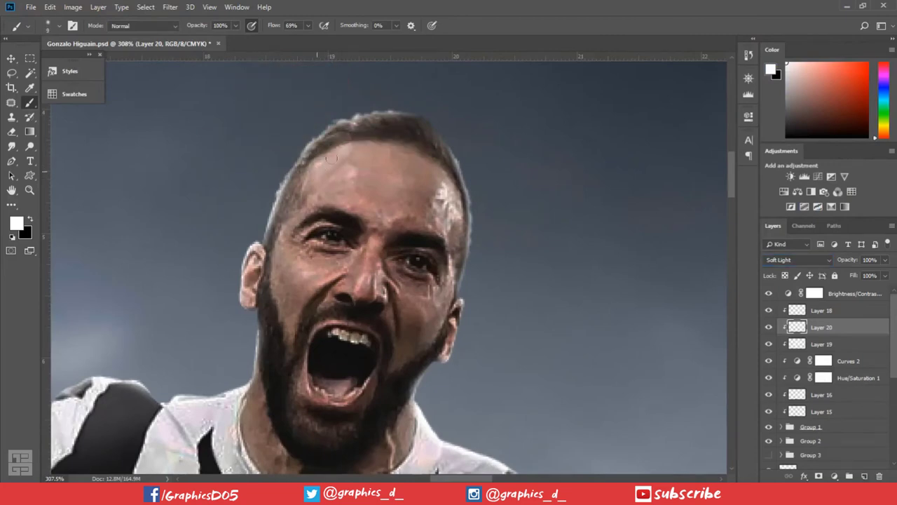
At 12% flow, paint black shadows beside the nose and cheek
key("x")
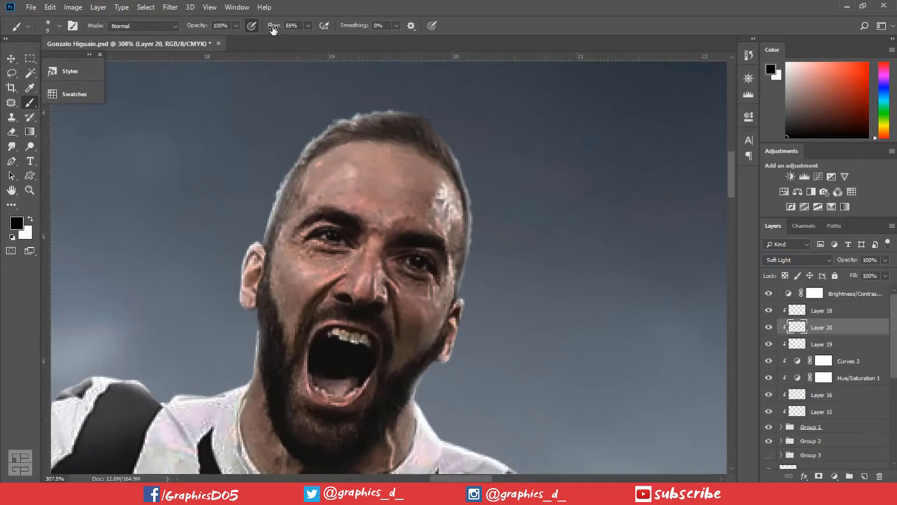
left_click_drag(273, 28, 244, 52)
mouse_move(316, 219)
left_mouse_down()
mouse_move(311, 297)
mouse_move(291, 337)
left_mouse_up()
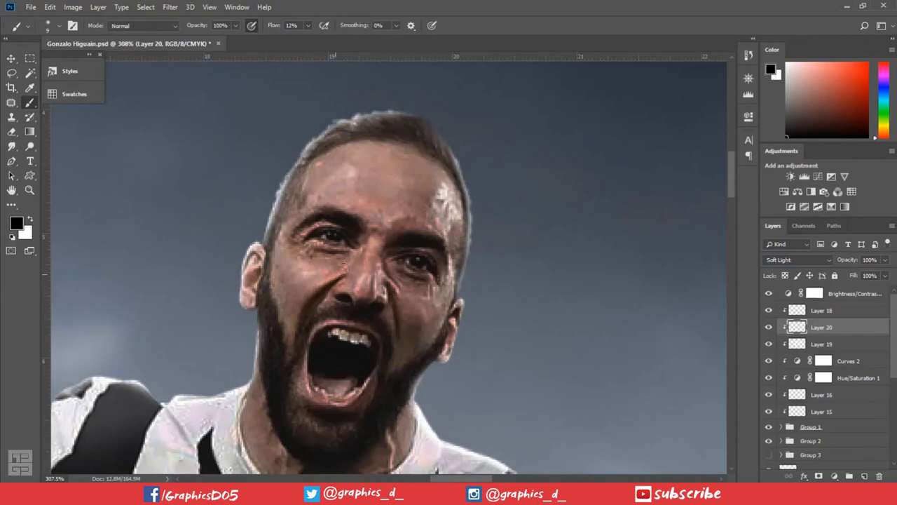
Paint white on the nose bridge, then at 25% flow on the forehead and brow
key("x")
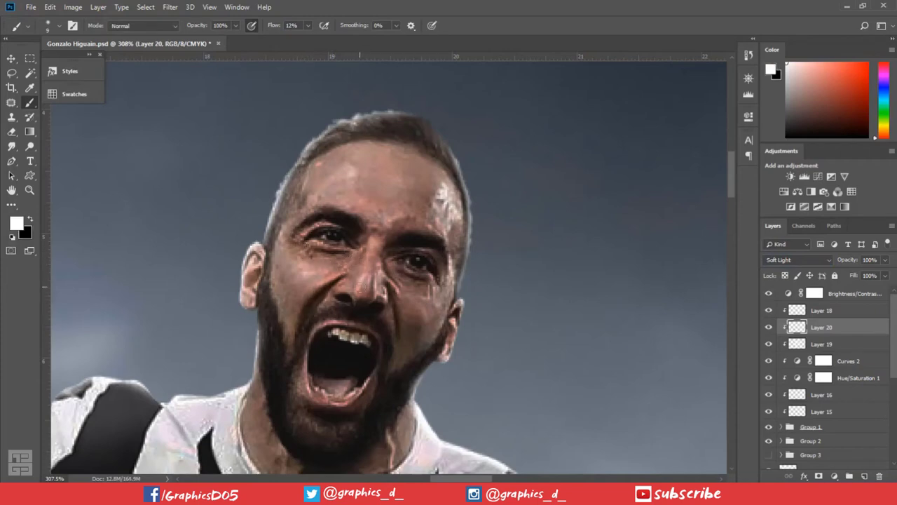
left_click_drag(367, 275, 372, 259)
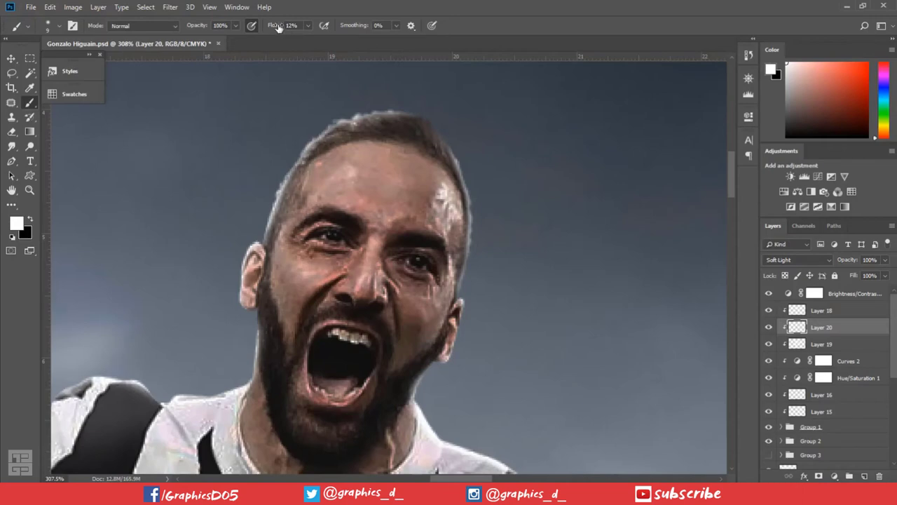
left_click_drag(278, 27, 290, 32)
left_click_drag(342, 158, 375, 225)
key("bracketleft")
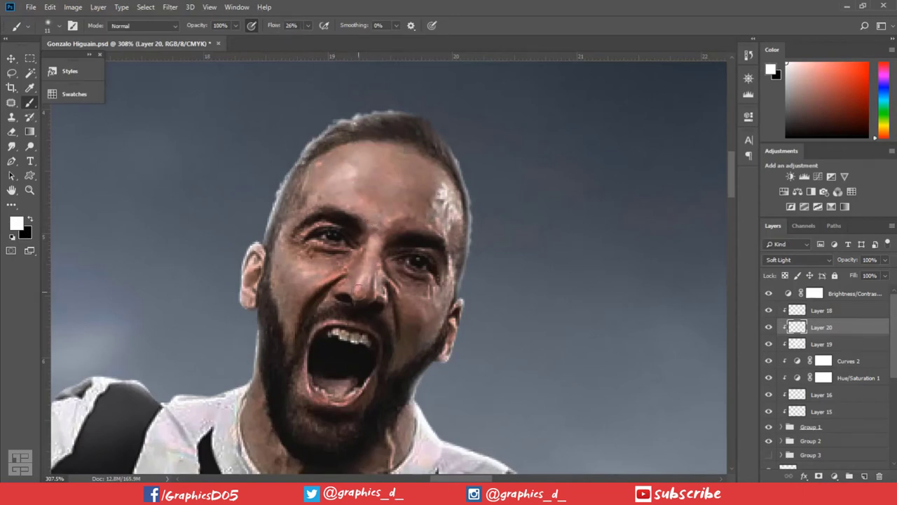
scroll(389, 295, "down", 3)
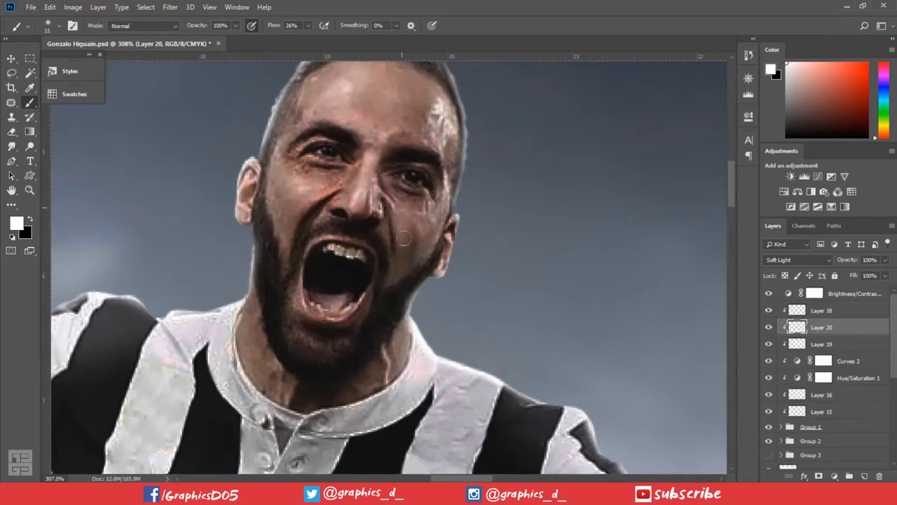
key("x")
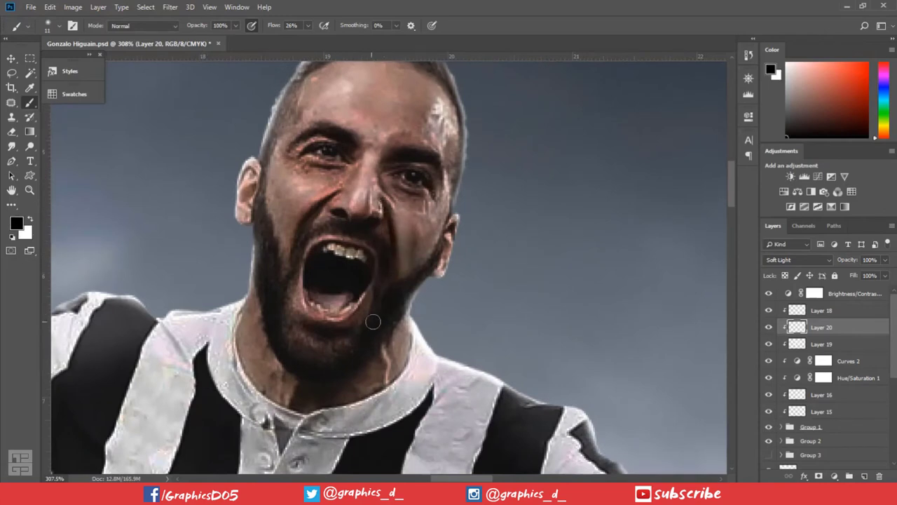
Set the brush flow to 19%
key("x")
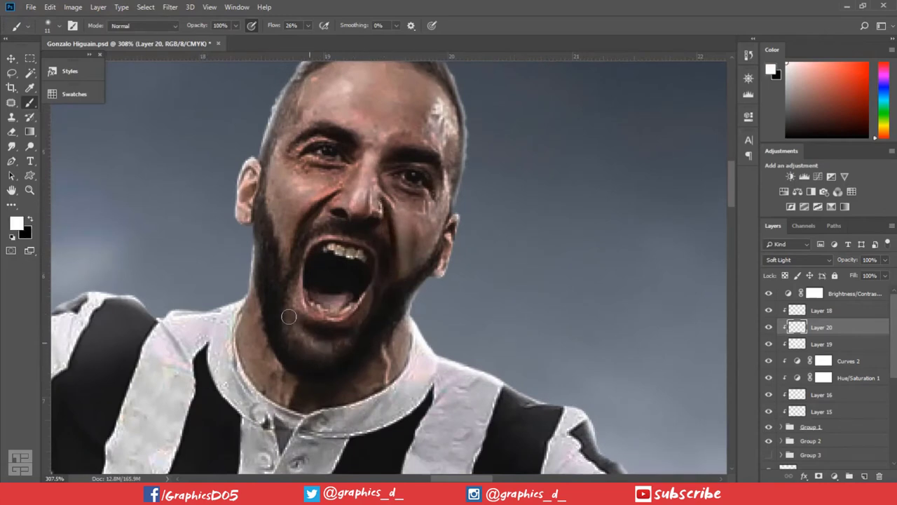
key("x")
scroll(286, 310, "down", 3, "alt")
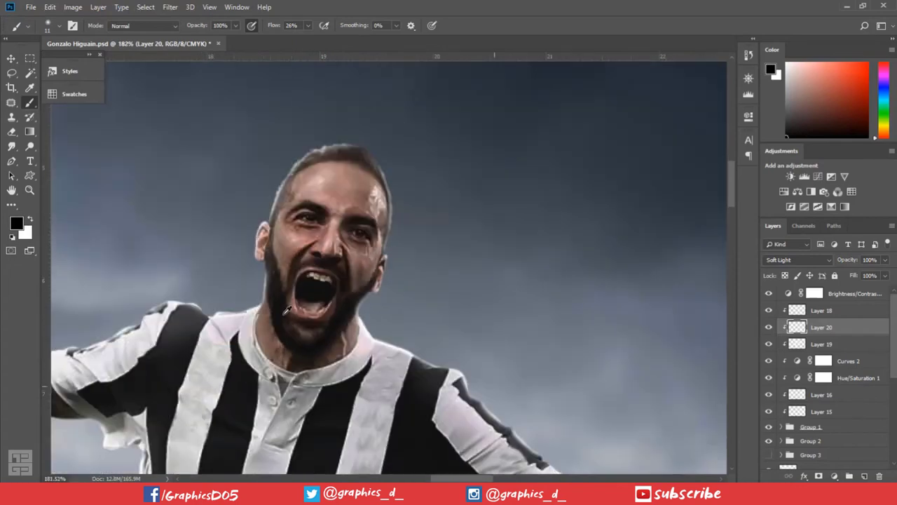
scroll(322, 234, "up", 1, "alt")
scroll(323, 234, "up", 1, "alt")
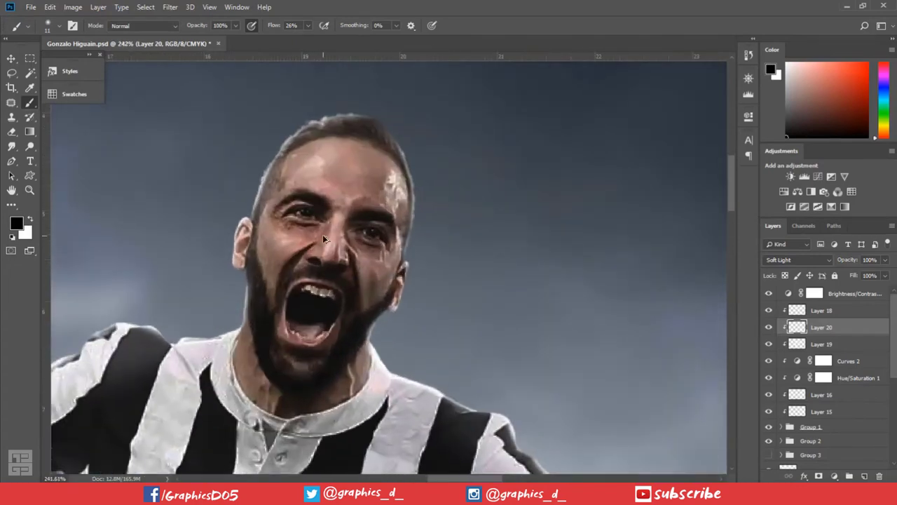
left_click(287, 25)
type("19")
key("Return")
Lighten the right cheek and jaw edge, and darken the neck below the beard
key("x")
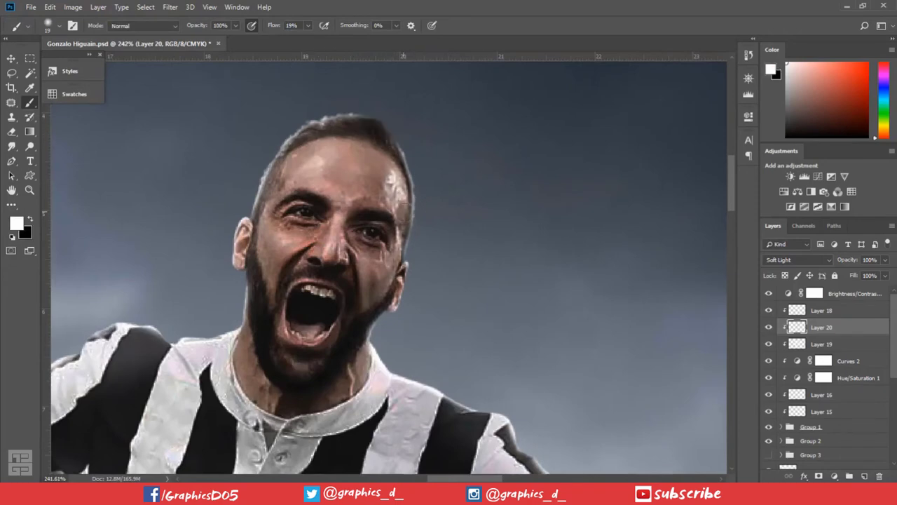
left_click_drag(378, 172, 370, 307)
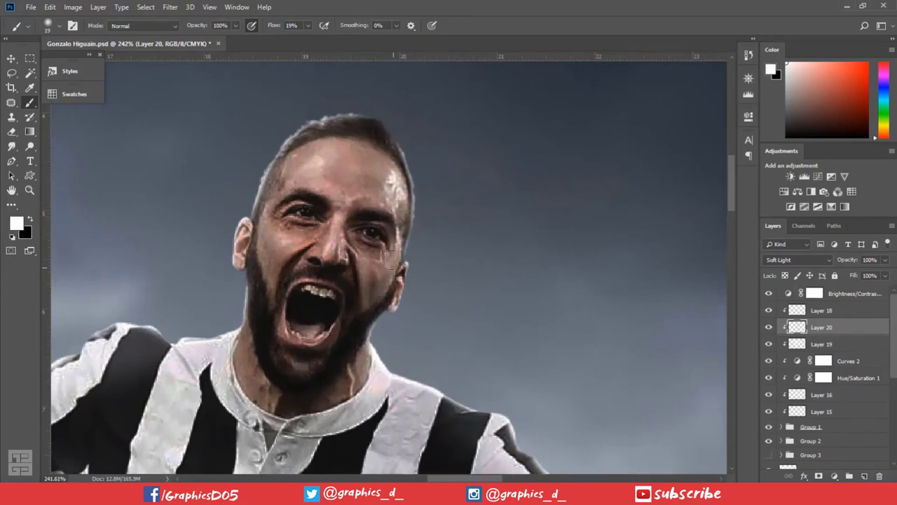
key("x")
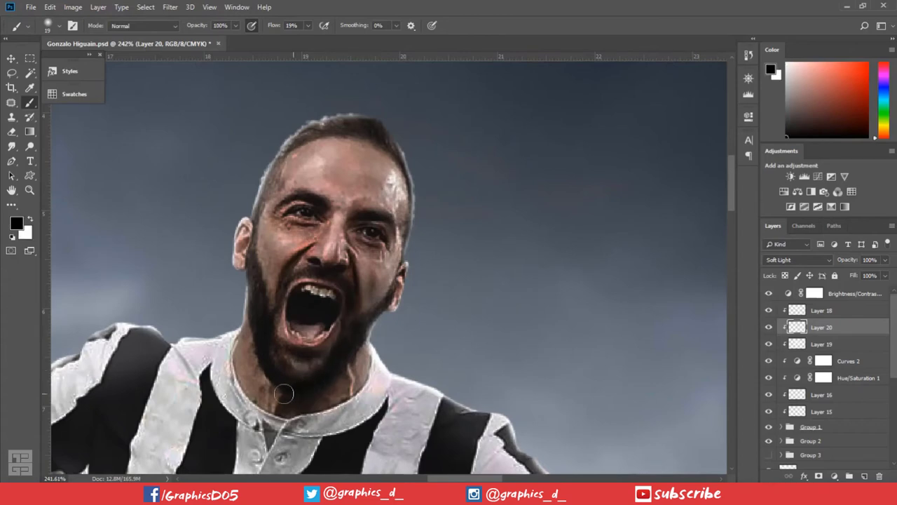
mouse_move(268, 398)
left_mouse_down()
mouse_move(249, 211)
mouse_move(249, 239)
mouse_move(267, 245)
mouse_move(273, 287)
mouse_move(308, 226)
left_mouse_up()
Darken the areas around the left and right eyes
key("x")
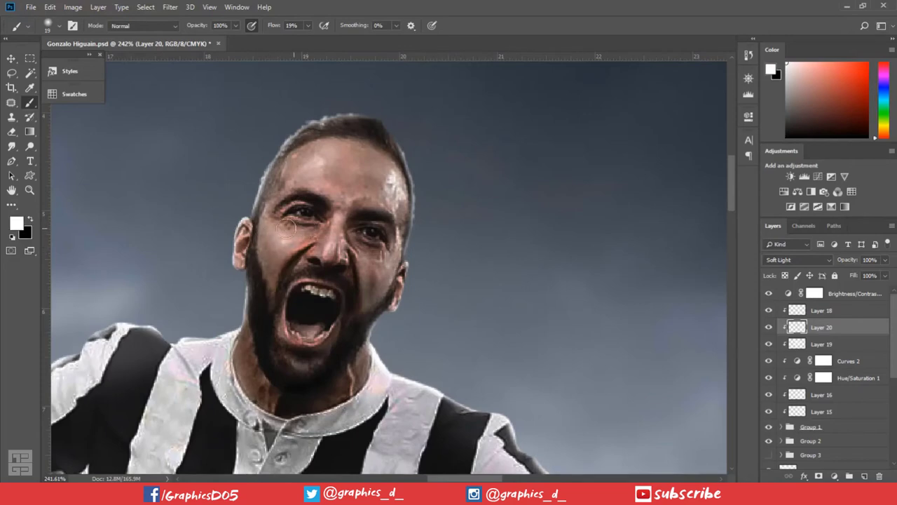
key("x")
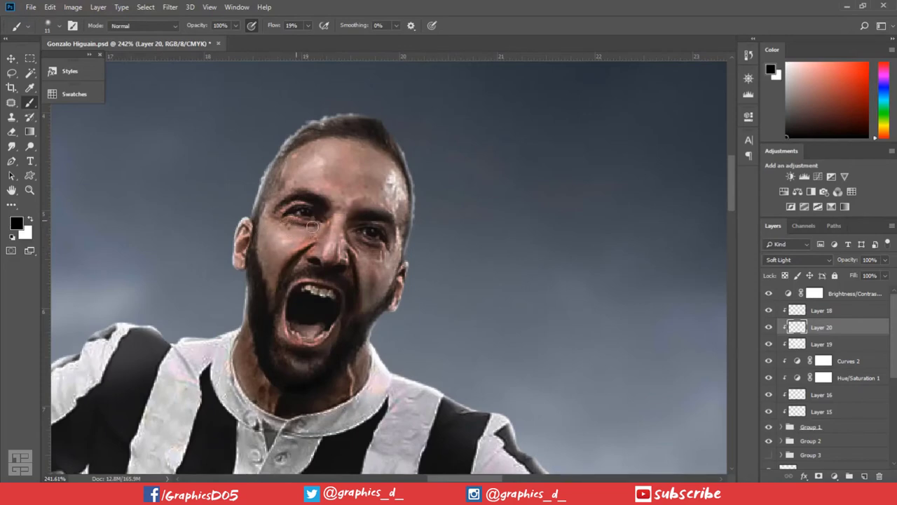
mouse_move(284, 205)
left_mouse_down()
mouse_move(273, 219)
mouse_move(316, 215)
left_mouse_up()
key("x")
key("x")
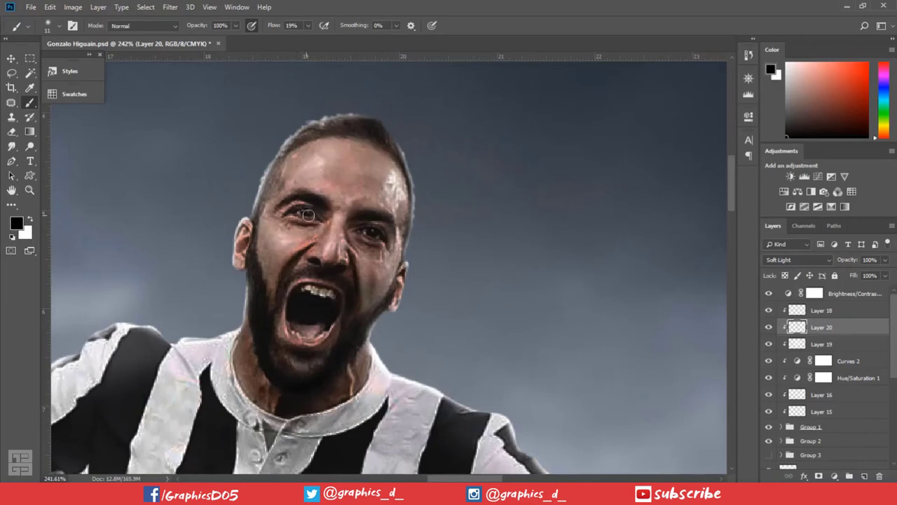
key("x")
key("x")
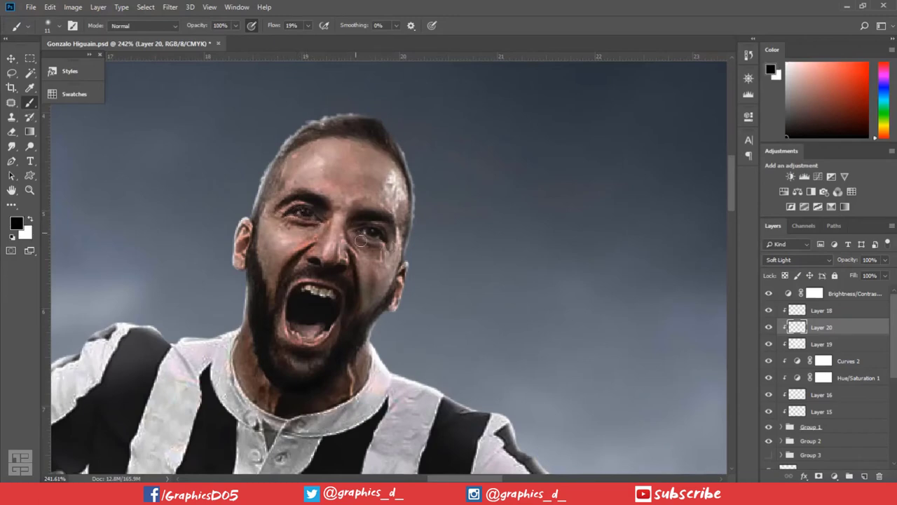
left_click_drag(372, 245, 345, 218)
scroll(343, 231, "down", 2)
Set the brush to about 40 px and frame the lower shirt
scroll(337, 253, "down", 1)
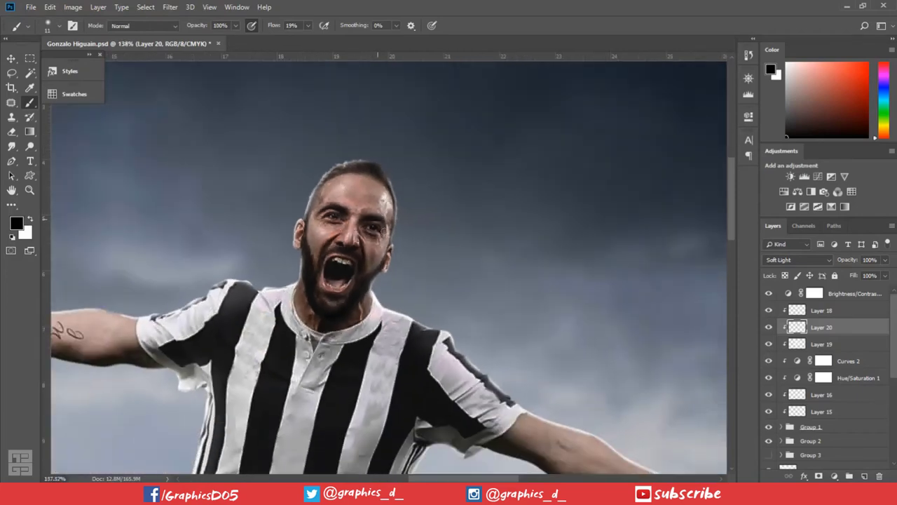
scroll(332, 276, "down", 2)
scroll(331, 275, "up", 1)
scroll(309, 260, "up", 1)
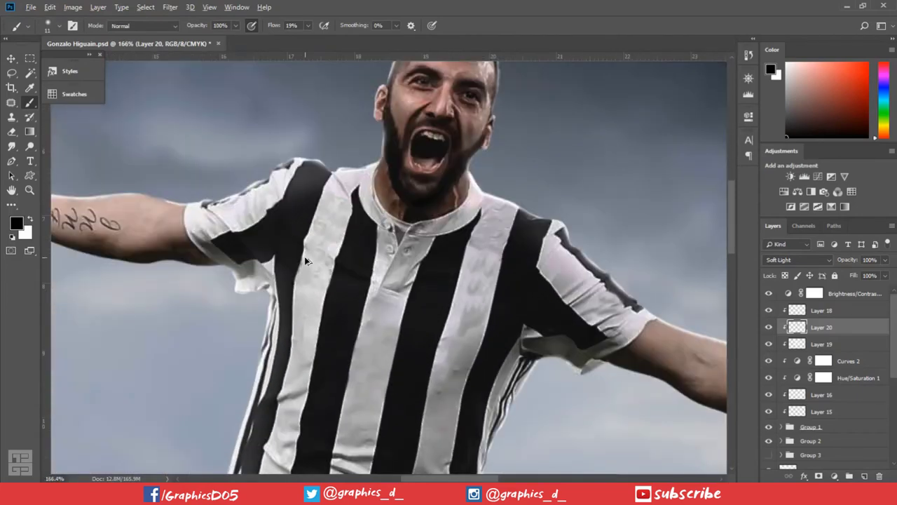
right_click(304, 256, "alt")
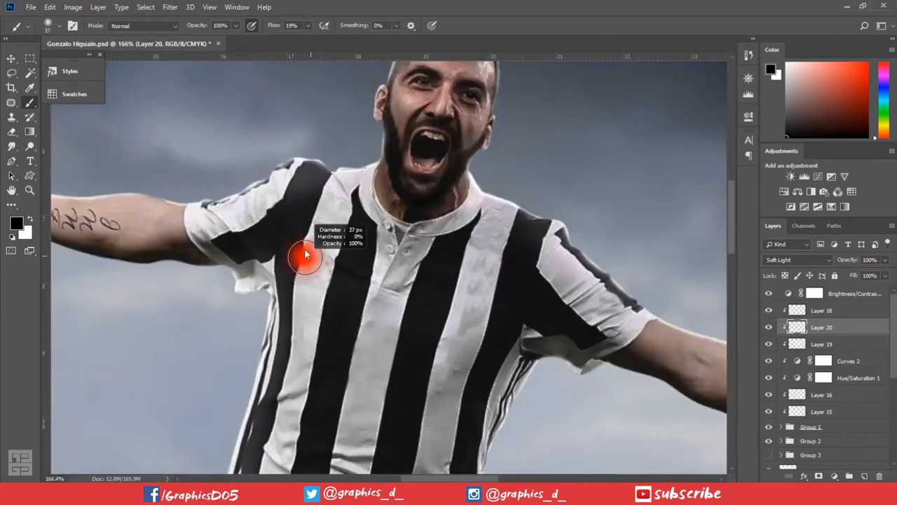
right_click(346, 275, "alt")
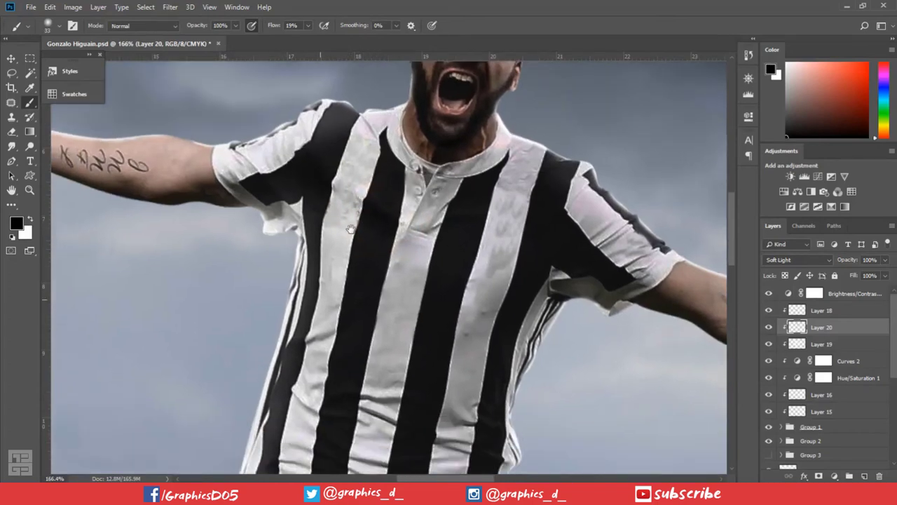
left_click_drag(275, 219, 305, 149)
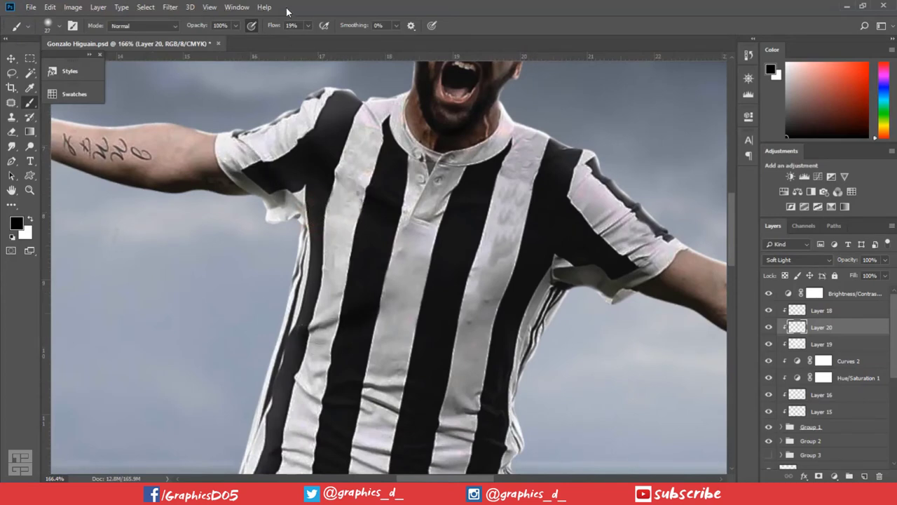
With 30% flow and a 10 px brush, paint faint shadows across the shirt folds
left_click_drag(277, 28, 284, 28)
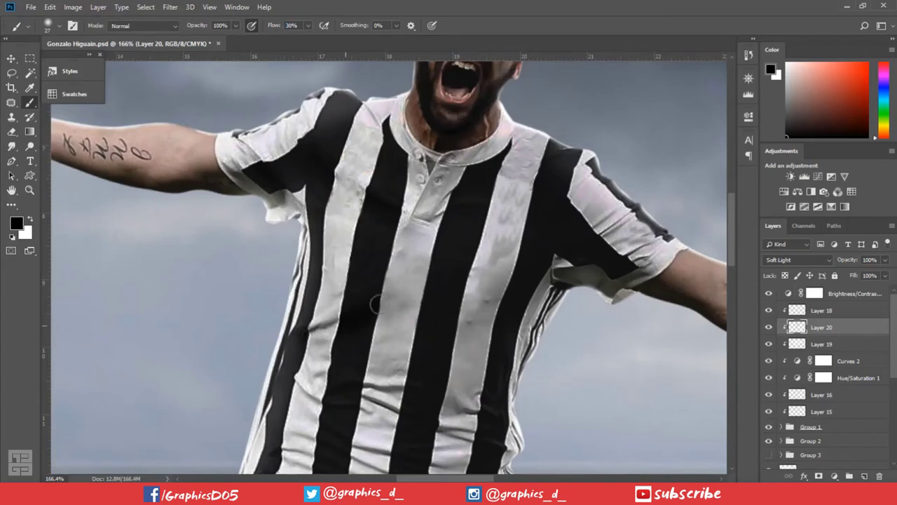
right_click(407, 288, "alt")
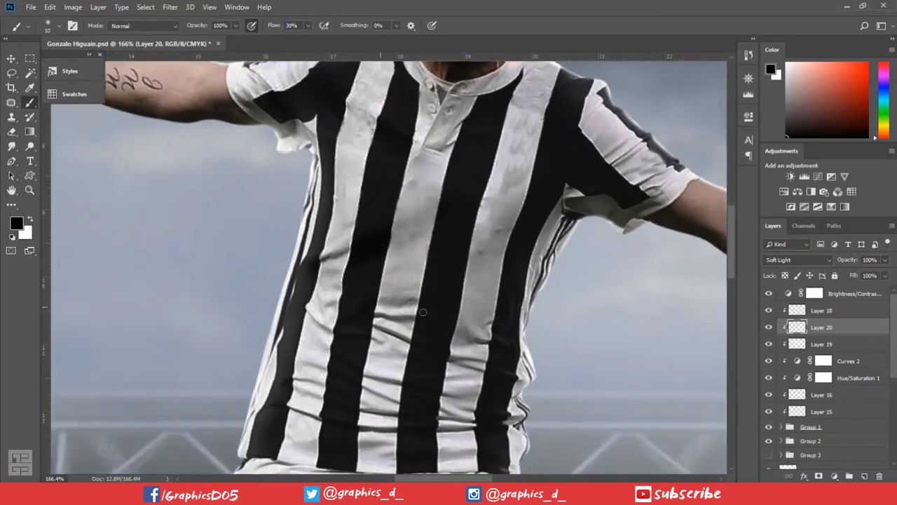
left_click_drag(422, 312, 383, 327)
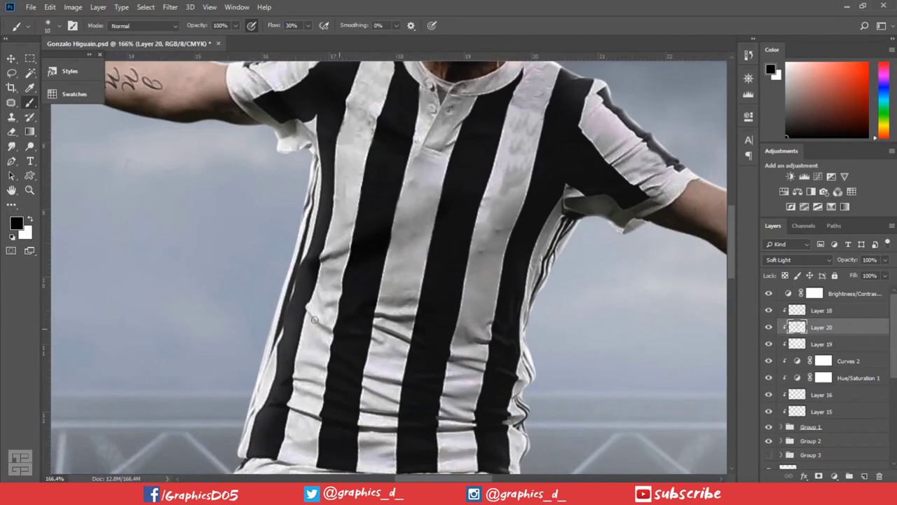
mouse_move(315, 320)
left_mouse_down()
mouse_move(459, 372)
mouse_move(488, 345)
mouse_move(468, 339)
left_mouse_up()
mouse_move(357, 379)
left_mouse_down()
mouse_move(368, 315)
mouse_move(425, 327)
mouse_move(429, 313)
left_mouse_up()
left_click_drag(466, 352, 484, 342)
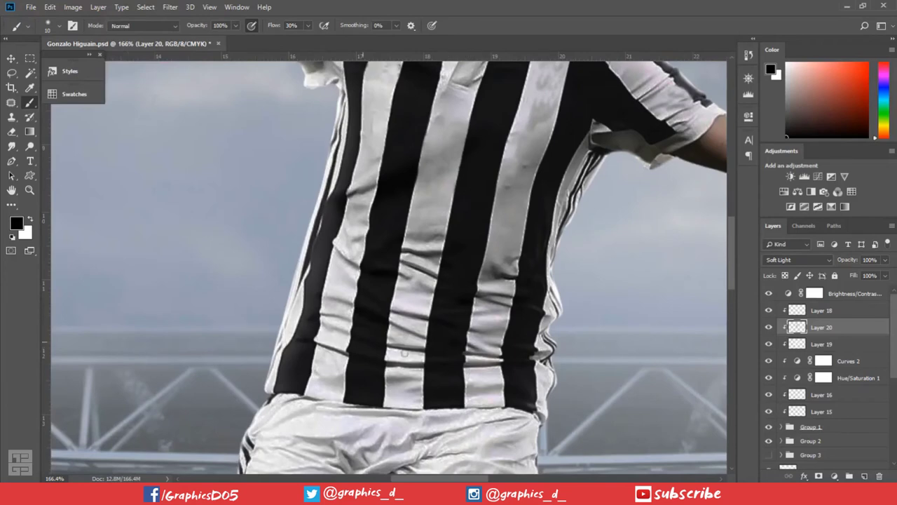
Enlarge the brush to 14, zoom out, and switch to white paint
mouse_move(397, 355)
left_mouse_down()
mouse_move(499, 364)
mouse_move(317, 377)
mouse_move(525, 374)
mouse_move(413, 401)
mouse_move(346, 382)
left_mouse_up()
scroll(346, 384, "up", 1)
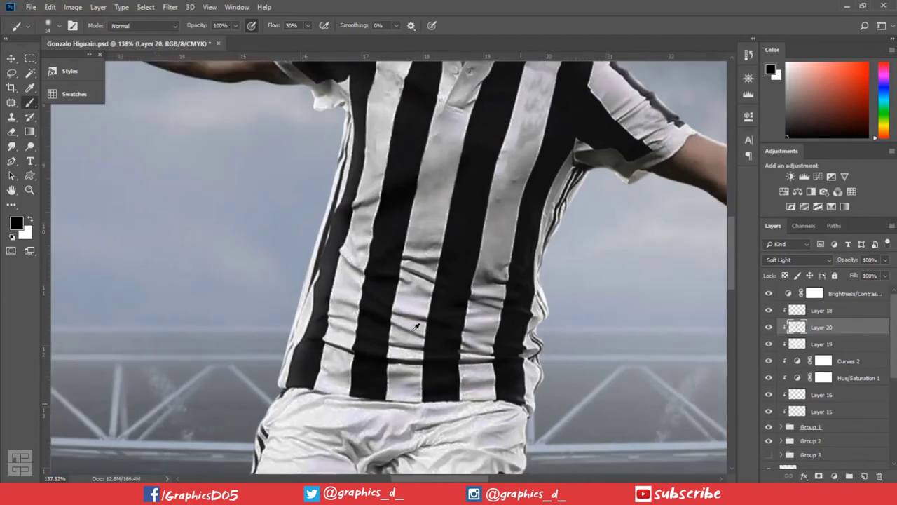
scroll(392, 295, "up", 2)
scroll(421, 245, "up", 2)
scroll(441, 208, "up", 2)
scroll(441, 209, "up", 1)
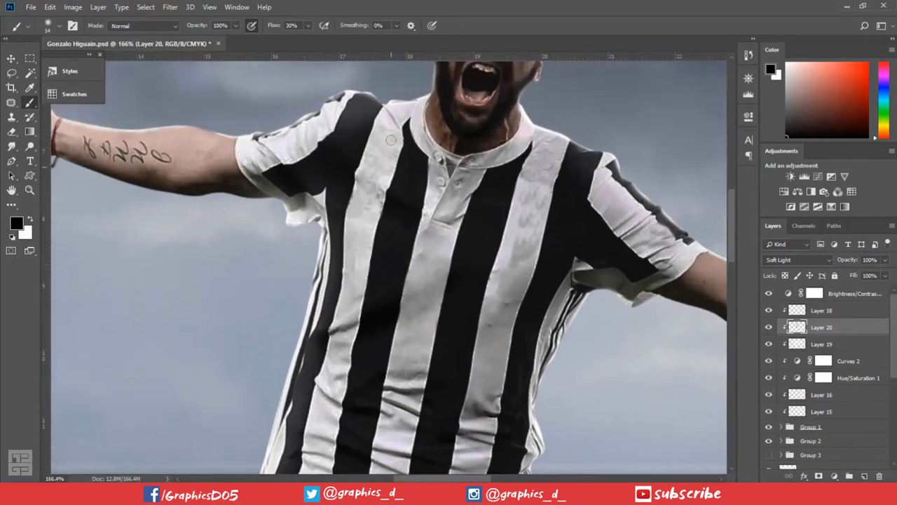
scroll(421, 183, "up", 1)
key("x")
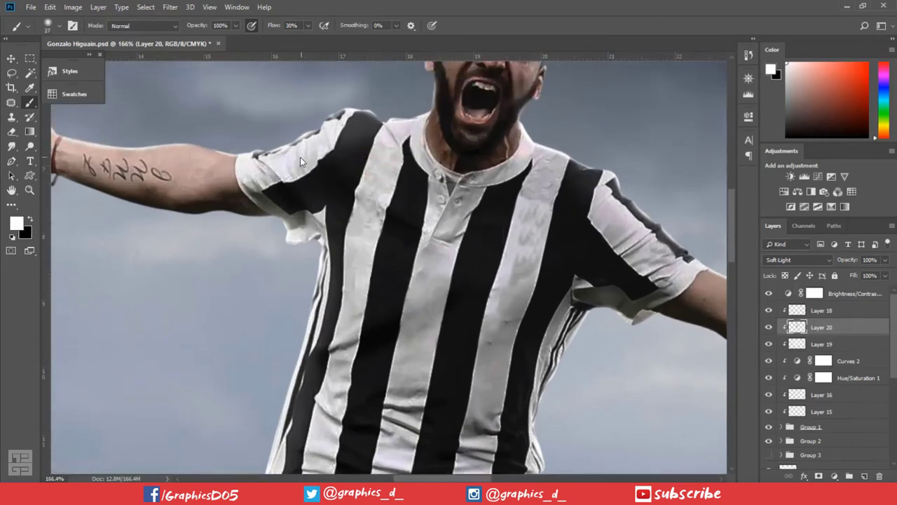
On Layer 20, zoom into the hand and darken the edges between the fingers and along the little finger
scroll(359, 193, "up", 1)
scroll(359, 192, "left", 4)
left_click_drag(315, 191, 351, 191)
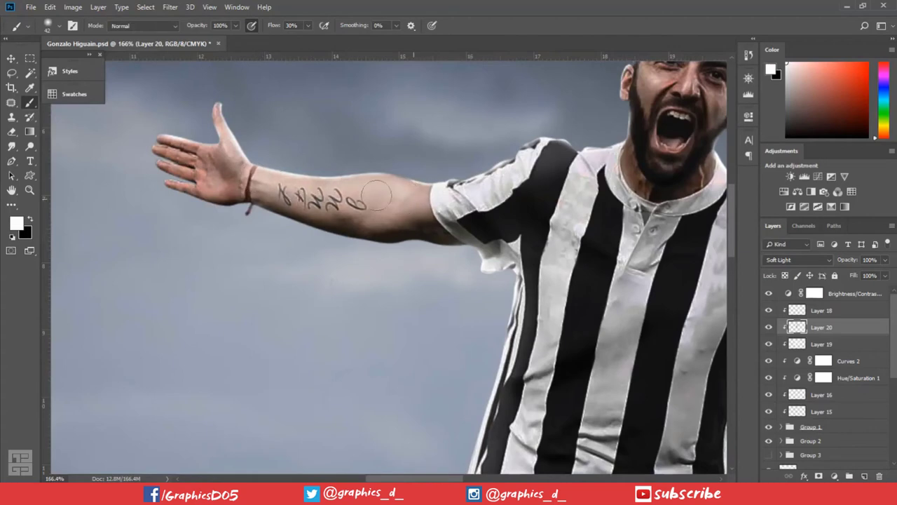
mouse_move(238, 157)
left_mouse_down()
mouse_move(169, 156)
mouse_move(157, 131)
left_mouse_up()
scroll(168, 151, "up", 2)
key("x")
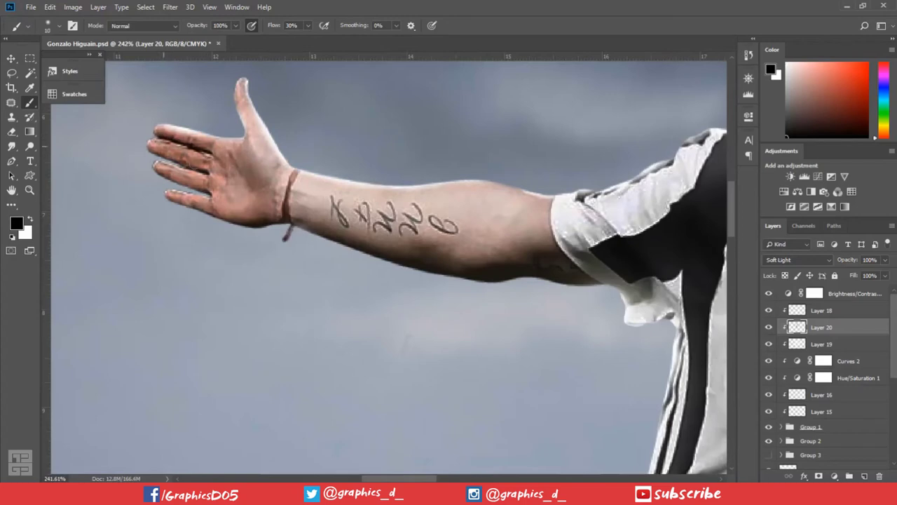
left_click_drag(197, 169, 141, 144)
mouse_move(218, 182)
left_mouse_down()
mouse_move(150, 146)
mouse_move(224, 194)
mouse_move(172, 190)
mouse_move(170, 144)
left_mouse_up()
Lighten the palm, darken the wrist and tattooed forearm, then add highlights on the tattoo
key("x")
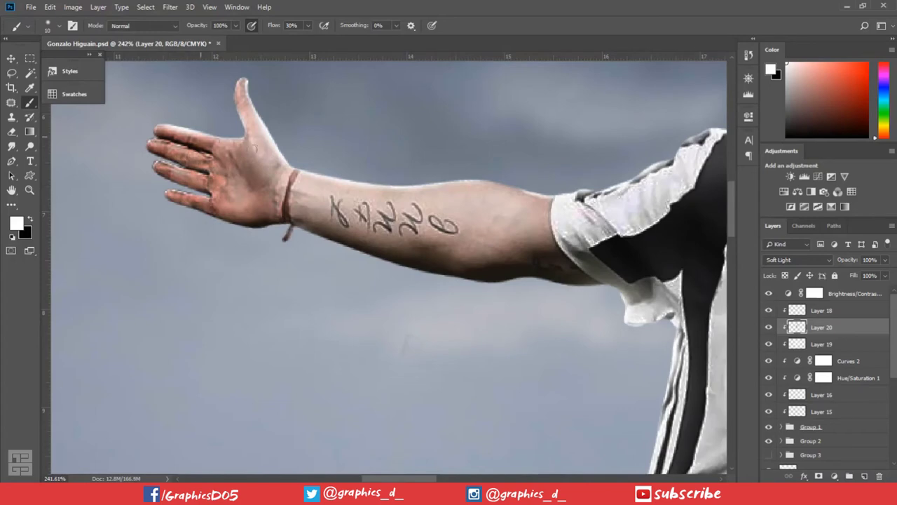
mouse_move(252, 150)
left_mouse_down()
mouse_move(205, 139)
mouse_move(273, 199)
mouse_move(324, 188)
mouse_move(345, 210)
left_mouse_up()
key("x")
left_click_drag(293, 189, 411, 219)
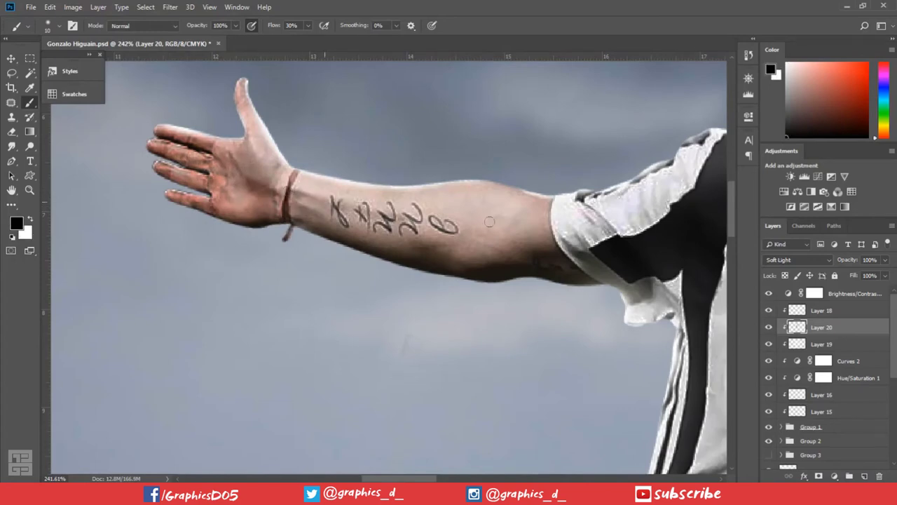
left_click_drag(308, 198, 463, 222)
left_click_drag(346, 211, 413, 220)
key("x")
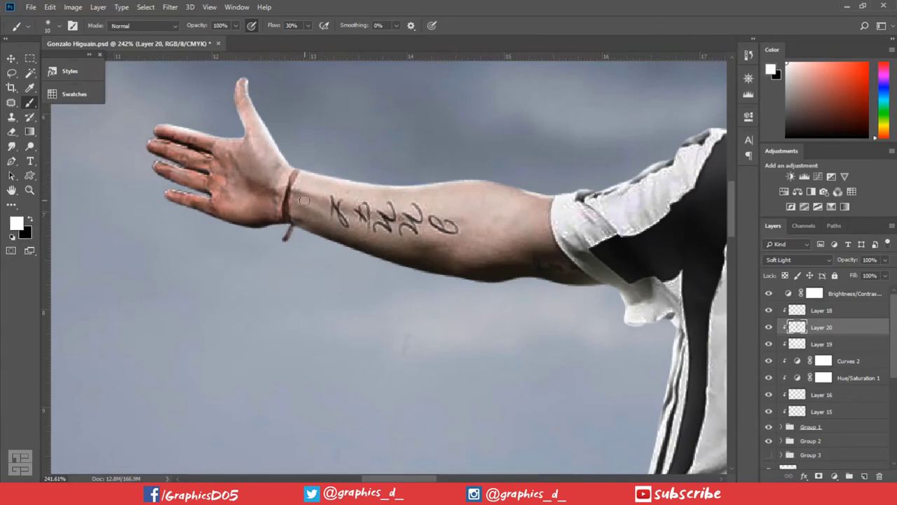
left_click_drag(313, 200, 441, 225)
scroll(446, 218, "right", 5)
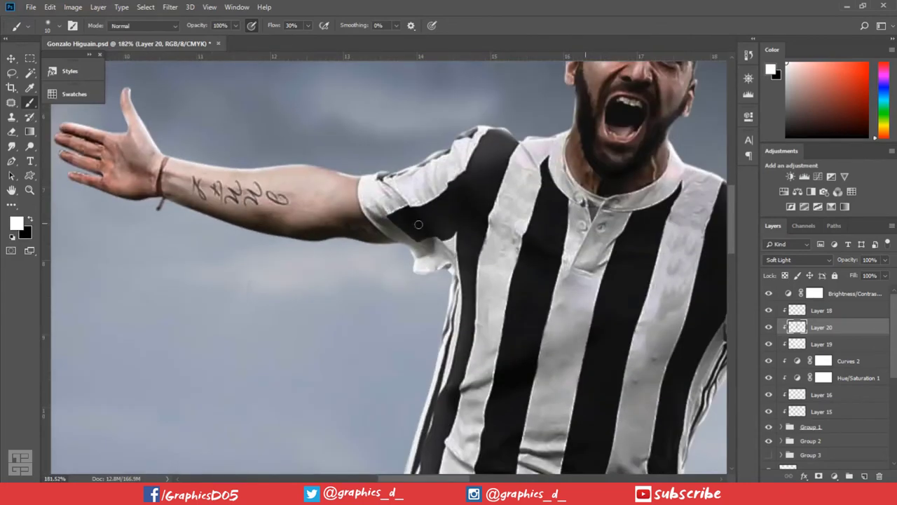
Paint white highlights along the shirt stripe edges and a band across the stripes
key("x")
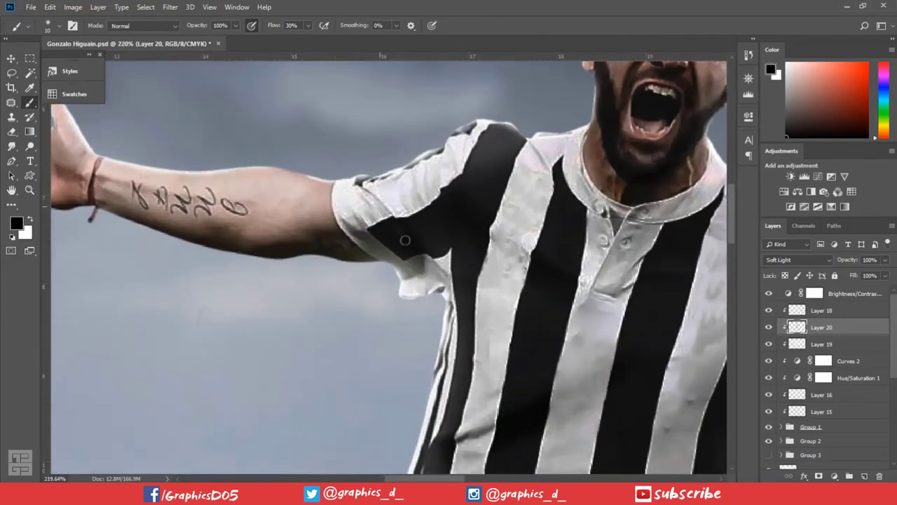
scroll(463, 205, "down", 5)
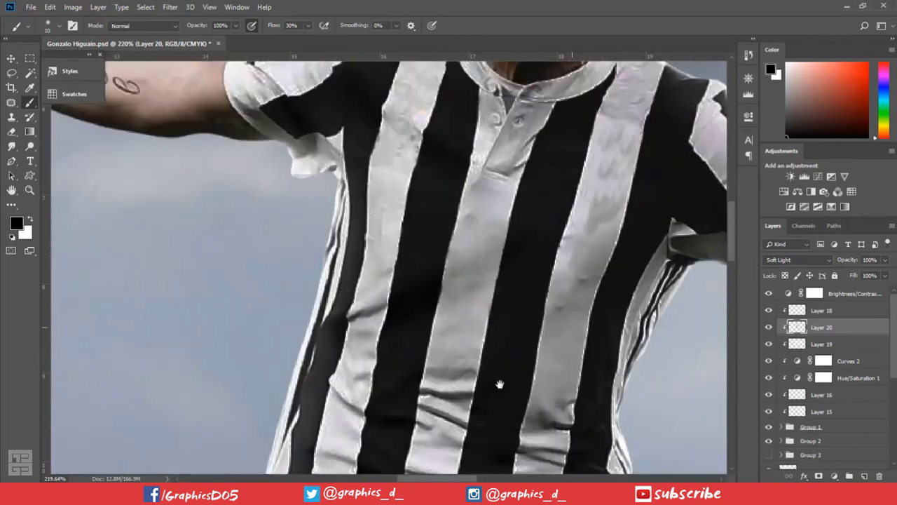
scroll(497, 381, "right", 5)
scroll(336, 287, "up", 1)
key("x")
scroll(342, 283, "up", 1)
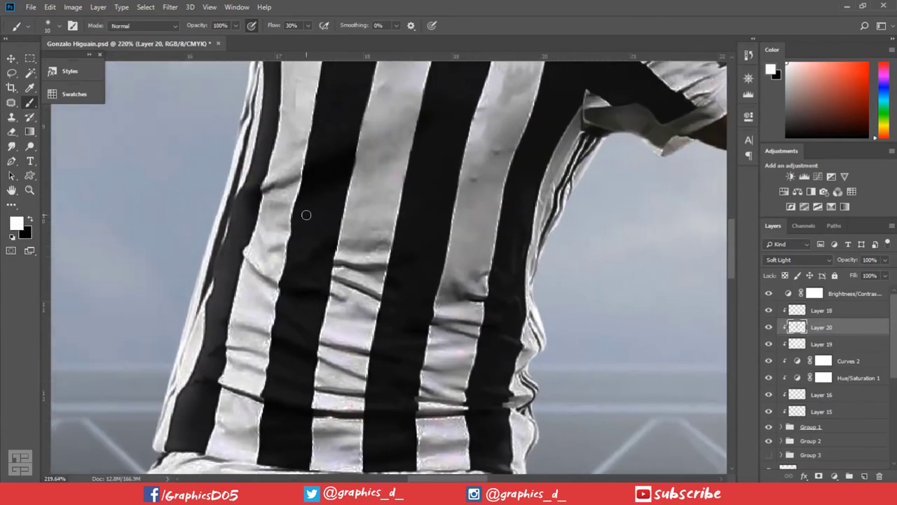
scroll(304, 212, "left", 2)
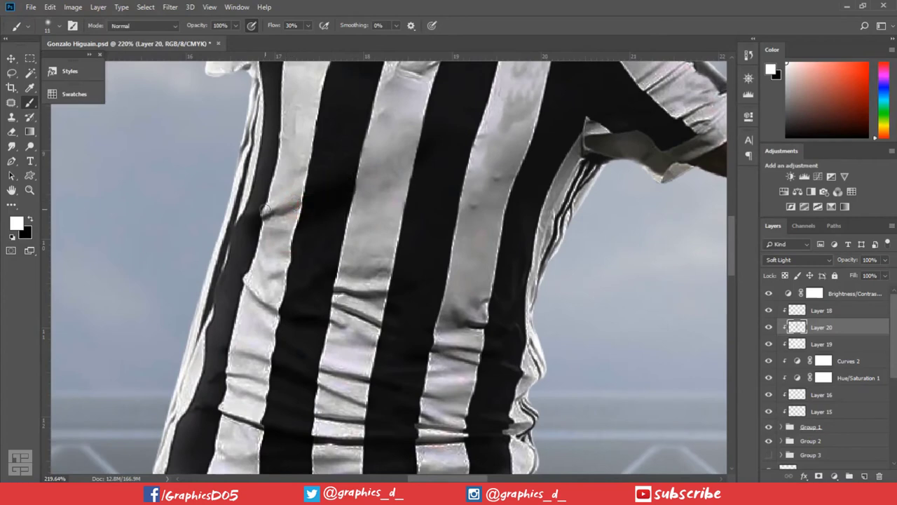
left_click_drag(345, 166, 397, 141)
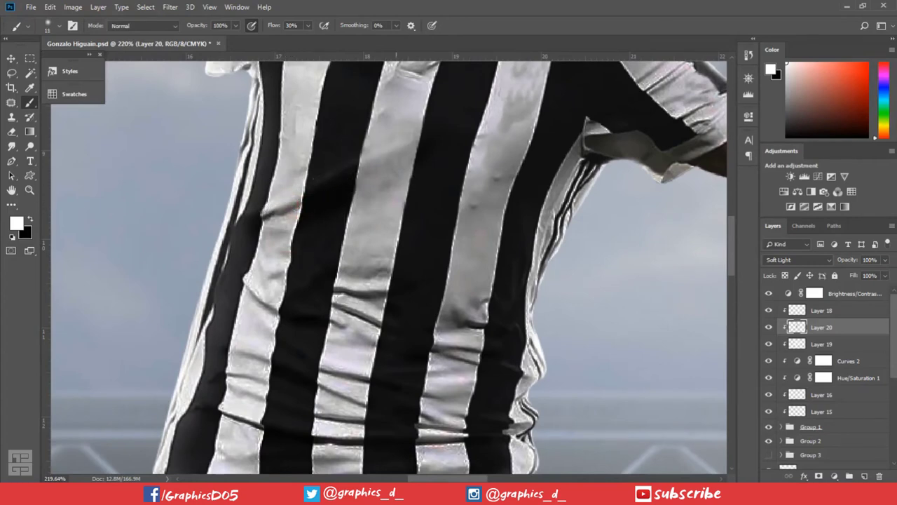
left_click_drag(284, 208, 419, 152)
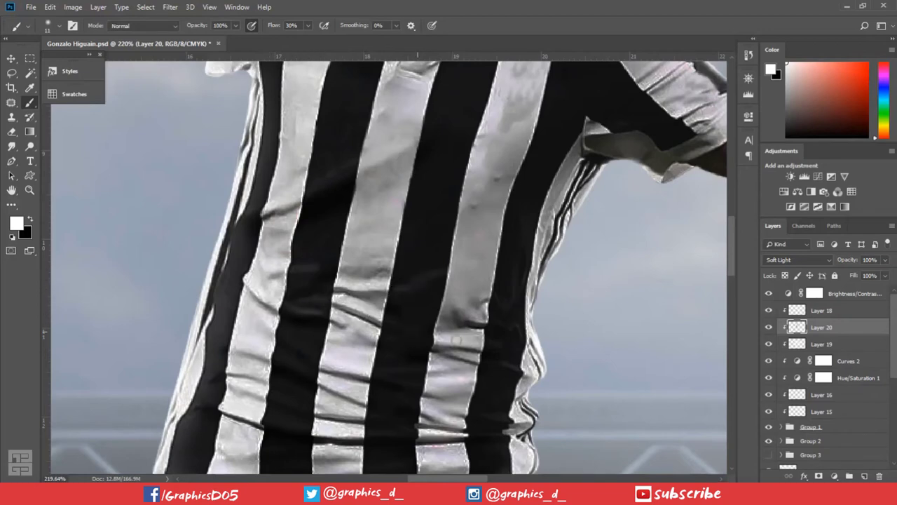
left_click_drag(290, 361, 445, 377)
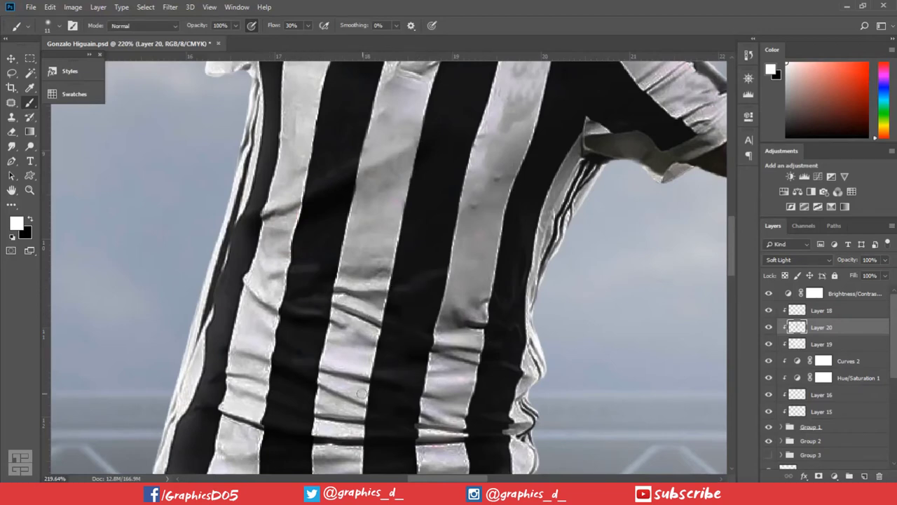
Shade the right arm with a larger brush, alternating white and black toward the right hand
key("x")
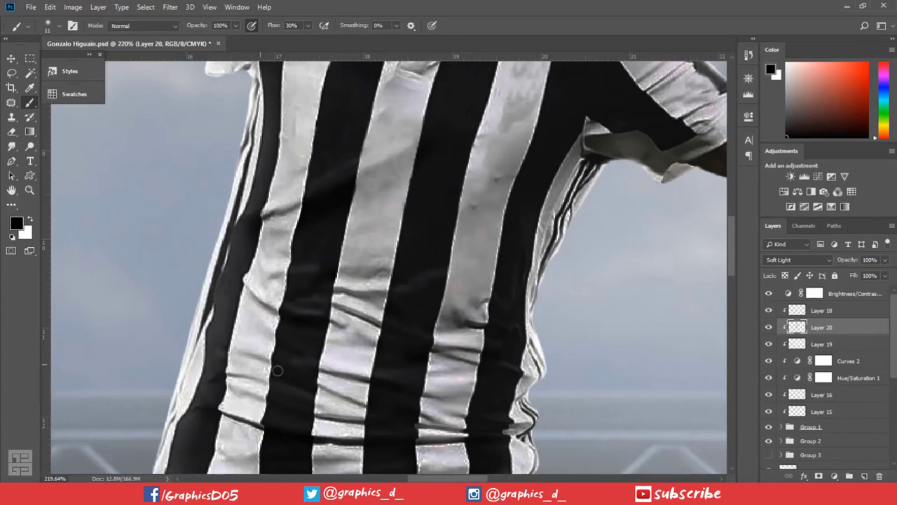
scroll(600, 261, "down", 5)
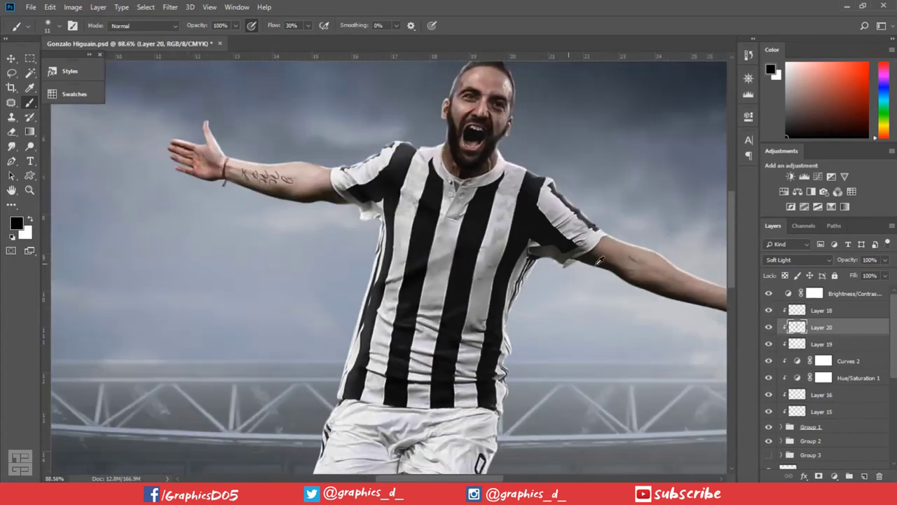
left_click_drag(597, 248, 516, 252)
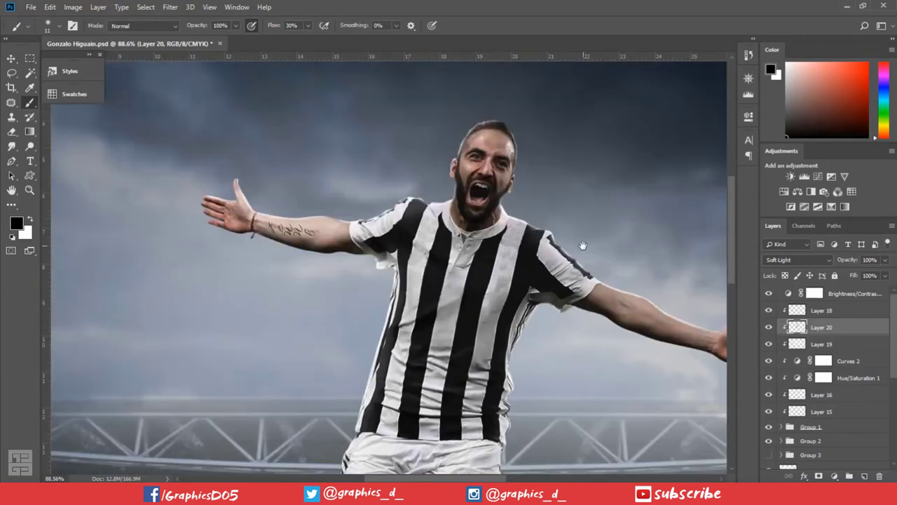
scroll(519, 256, "up", 2)
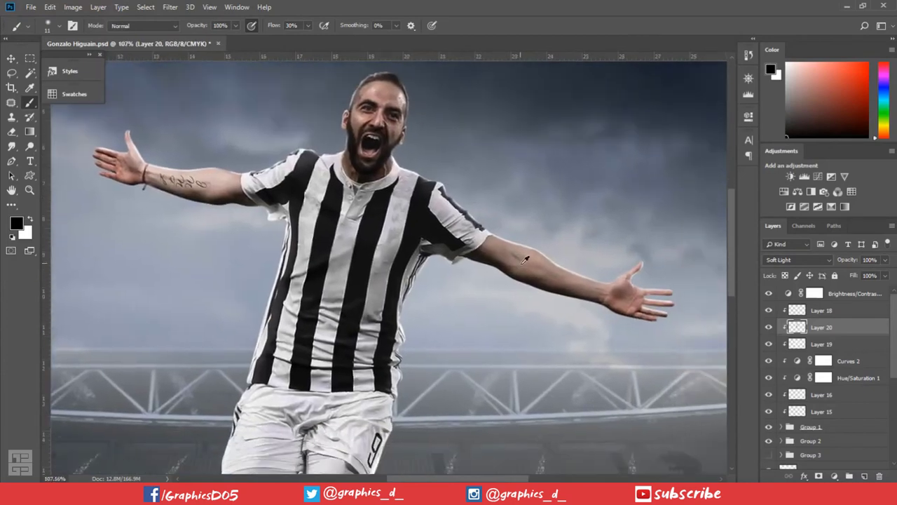
scroll(524, 260, "up", 2)
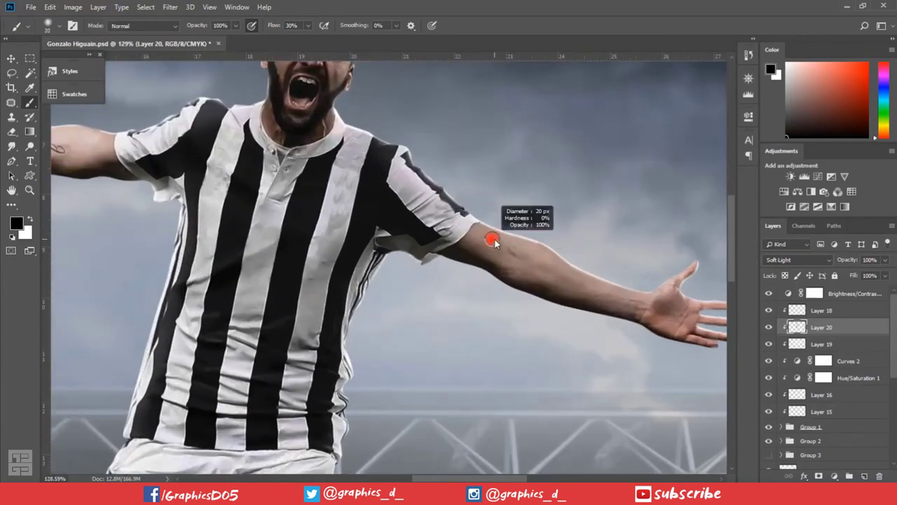
left_click_drag(515, 251, 540, 251)
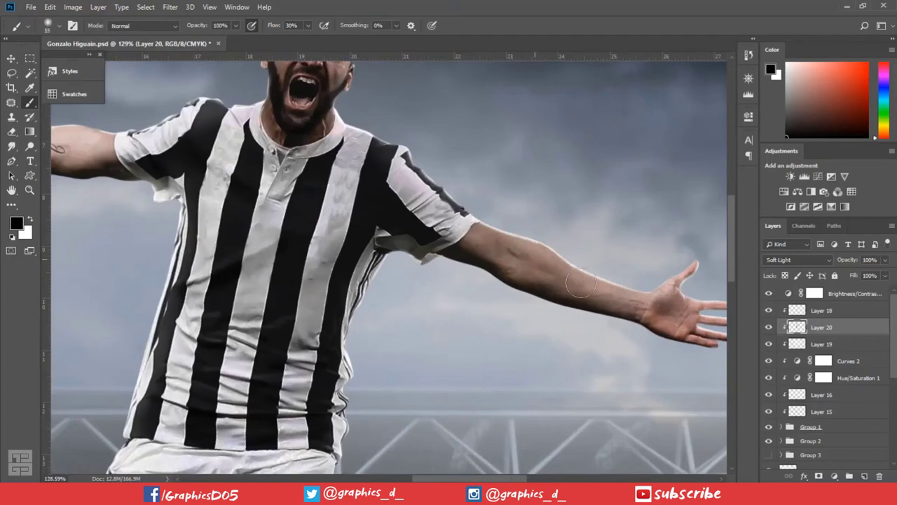
key("x")
mouse_move(666, 295)
left_mouse_down()
mouse_move(554, 258)
mouse_move(580, 260)
left_mouse_up()
key("x")
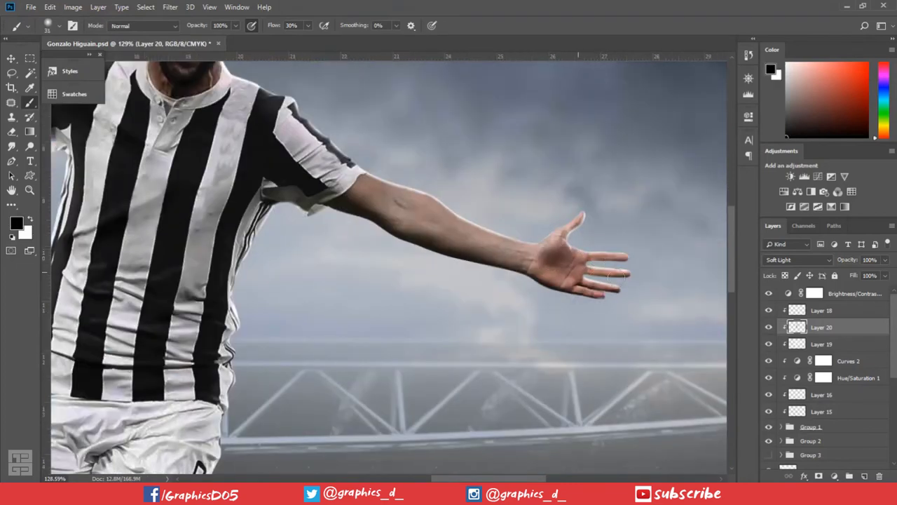
scroll(606, 277, "down", 2)
scroll(425, 186, "down", 2)
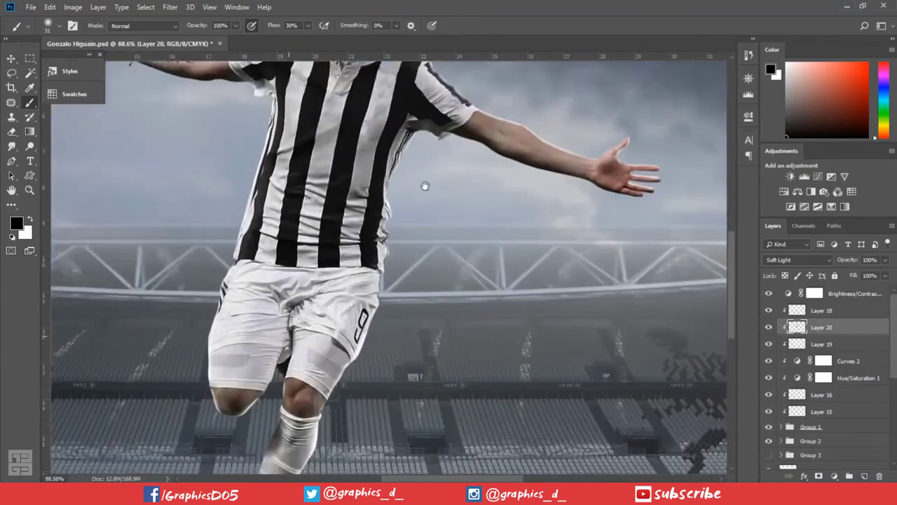
Darken the shorts' fold shadows and the thigh down toward the knee
left_click_drag(424, 186, 513, 97)
scroll(370, 194, "up", 2)
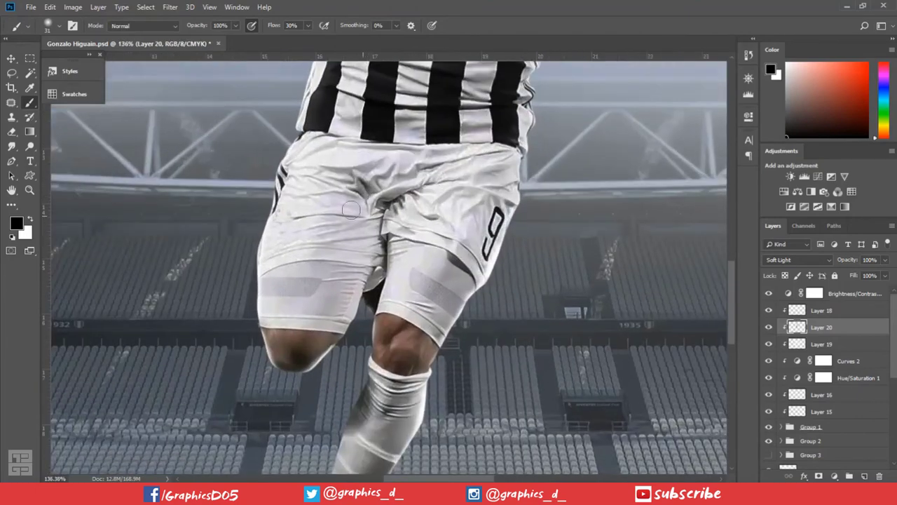
mouse_move(351, 210)
left_mouse_down()
mouse_move(323, 188)
mouse_move(441, 169)
left_mouse_up()
mouse_move(393, 210)
left_mouse_down()
mouse_move(466, 165)
mouse_move(438, 211)
left_mouse_up()
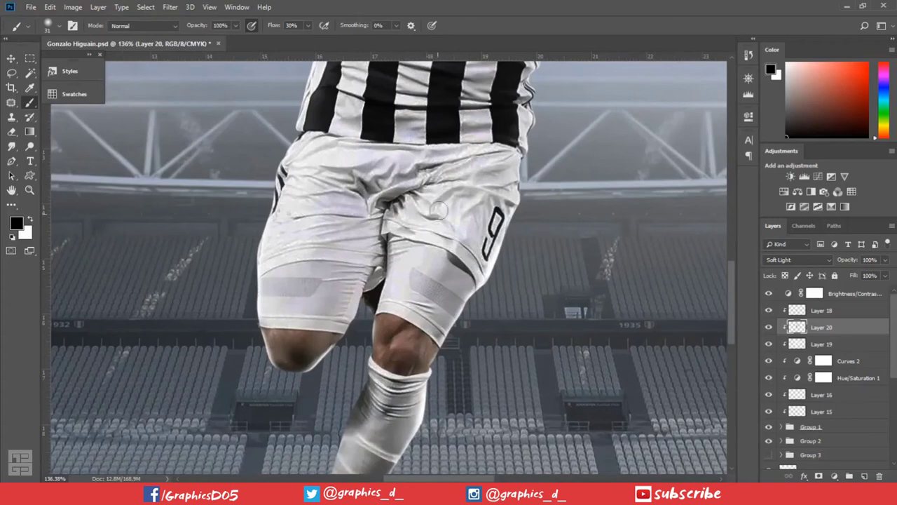
right_click(308, 256, "alt")
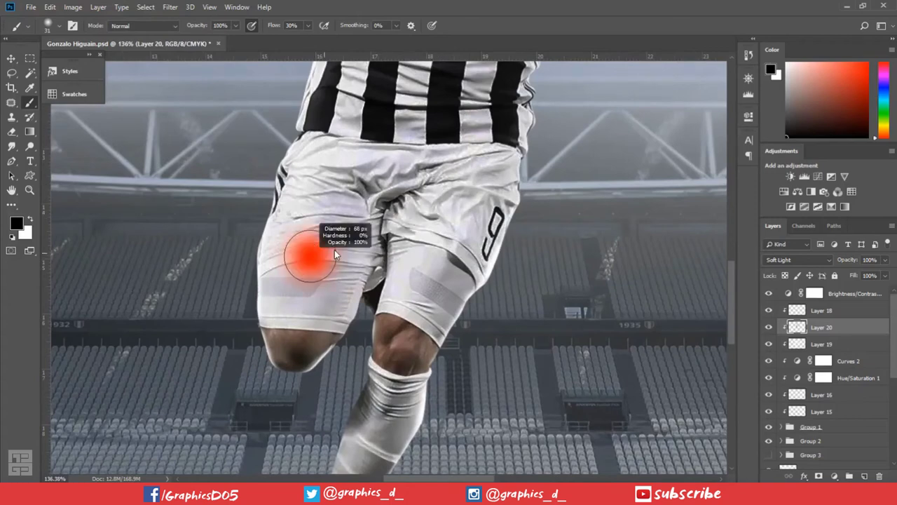
left_click_drag(393, 280, 448, 231)
mouse_move(421, 323)
left_mouse_down()
mouse_move(498, 210)
mouse_move(410, 411)
left_mouse_up()
Shade the sock and darken the ground beneath the boot with a smaller brush
scroll(420, 392, "down", 5)
left_click_drag(445, 249, 389, 333)
left_click_drag(420, 295, 441, 284)
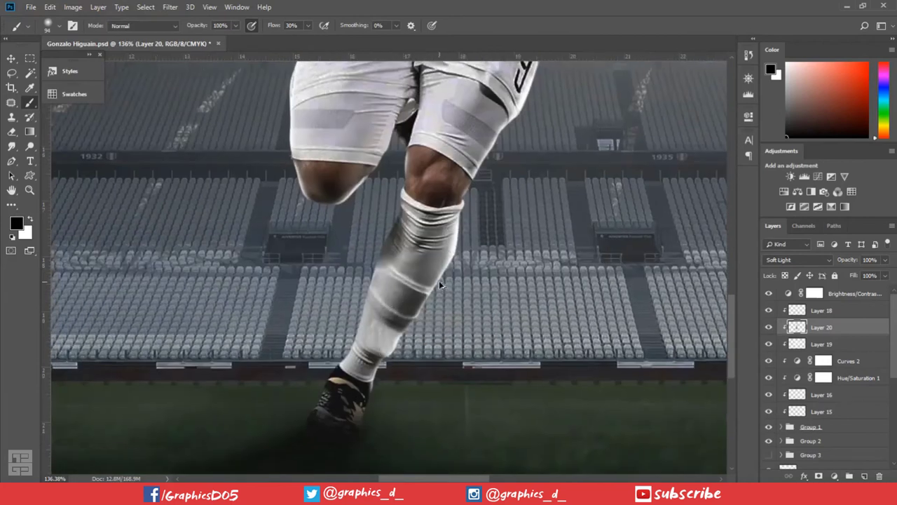
right_click(430, 280, "alt")
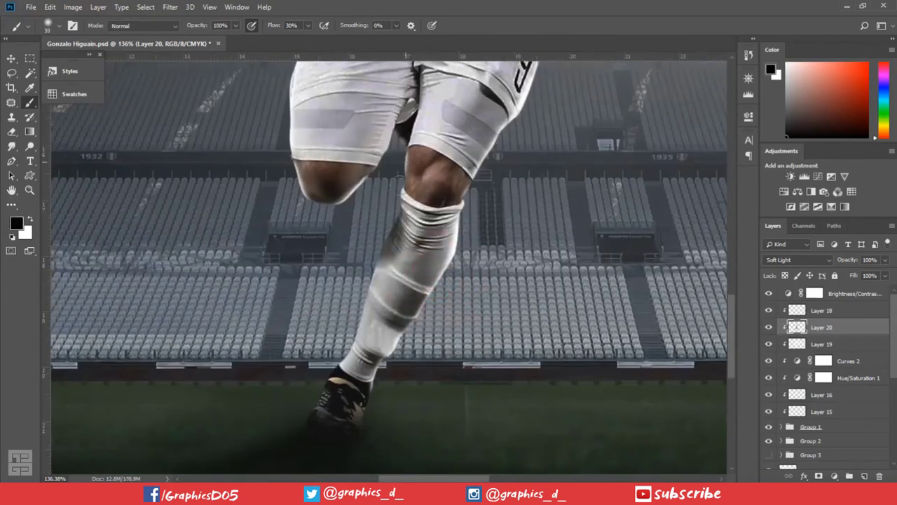
left_click_drag(349, 435, 338, 431)
scroll(295, 429, "up", 2)
scroll(375, 444, "down", 1)
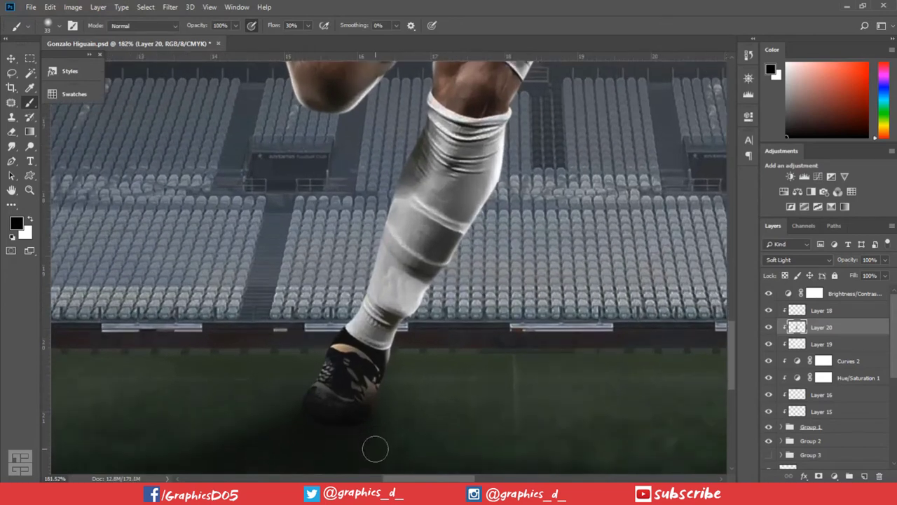
Create a new layer above Group 2, paint a black shadow under the boot, and set fill to 72%
key("x")
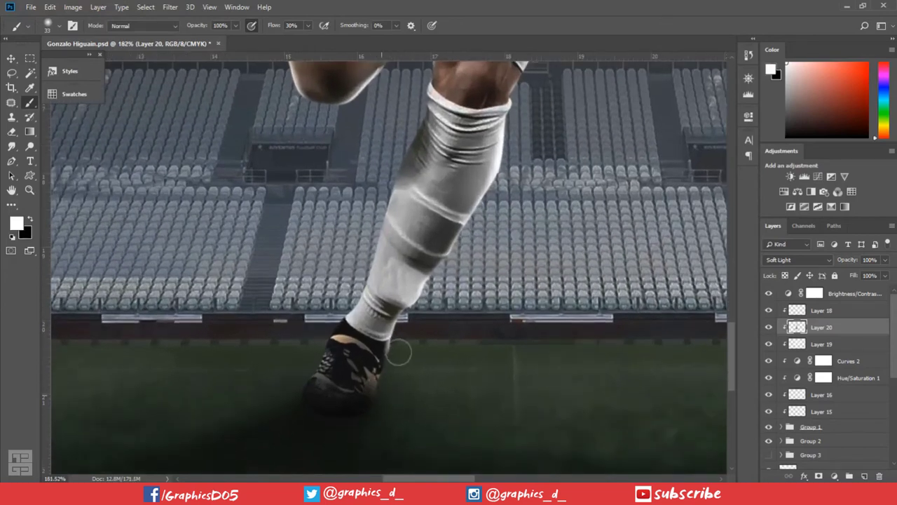
left_click(839, 410)
left_click(835, 440)
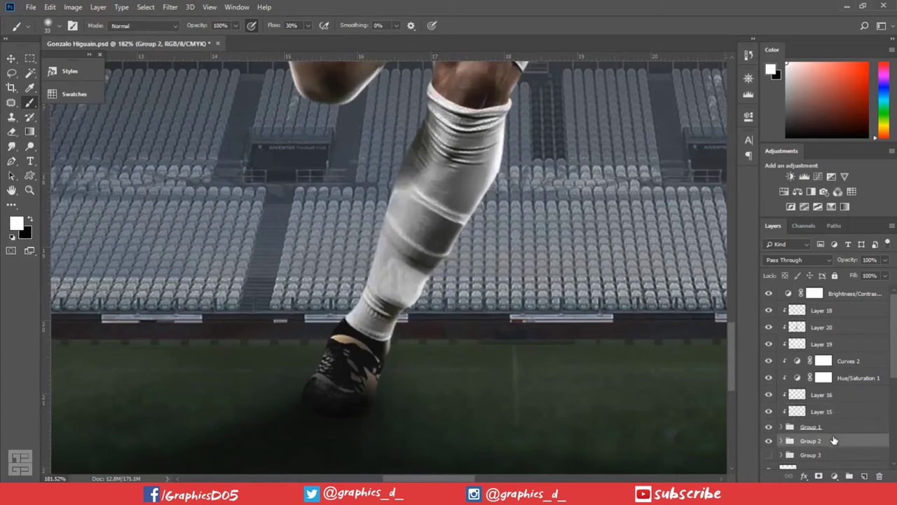
scroll(812, 449, "down", 1)
left_click(866, 476)
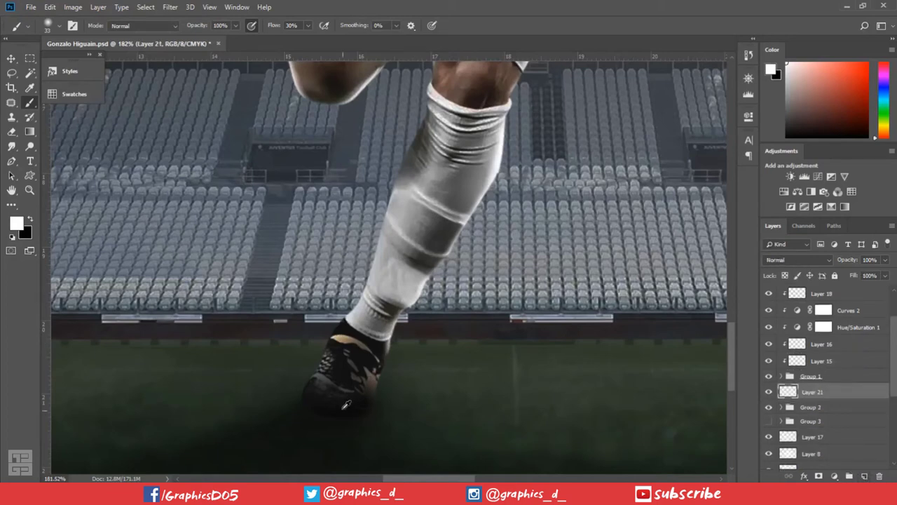
scroll(340, 410, "up", 2)
mouse_move(320, 415)
left_mouse_down()
mouse_move(307, 421)
mouse_move(344, 421)
mouse_move(351, 400)
mouse_move(316, 420)
mouse_move(255, 430)
left_mouse_up()
key("x")
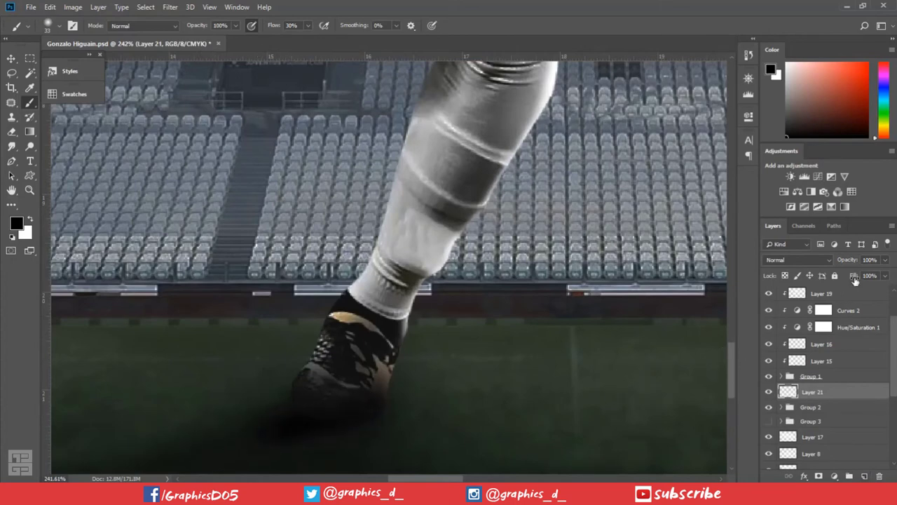
left_click_drag(855, 279, 843, 279)
Add a layer mask to Layer 15 and paint on it to restore the boot's gold detail
scroll(598, 253, "down", 2)
scroll(598, 253, "down", 2)
scroll(598, 253, "down", 2)
scroll(521, 308, "up", 3)
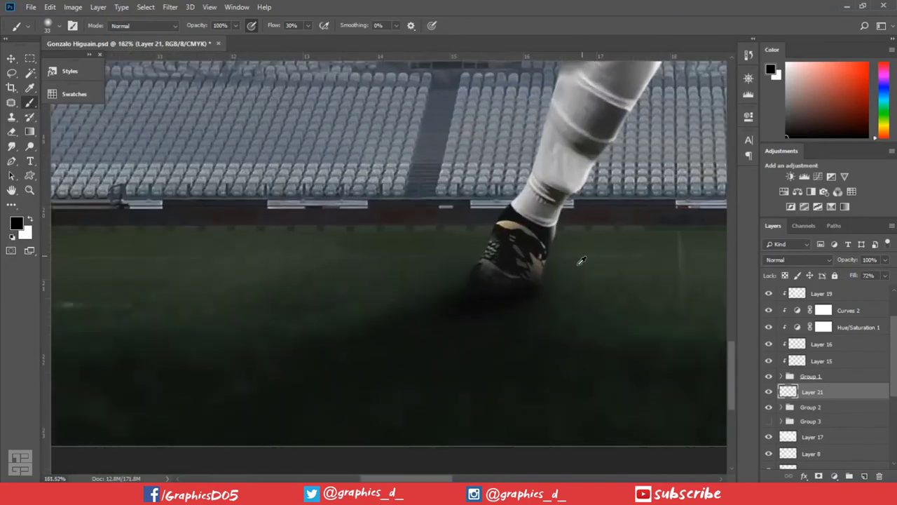
left_click(781, 377)
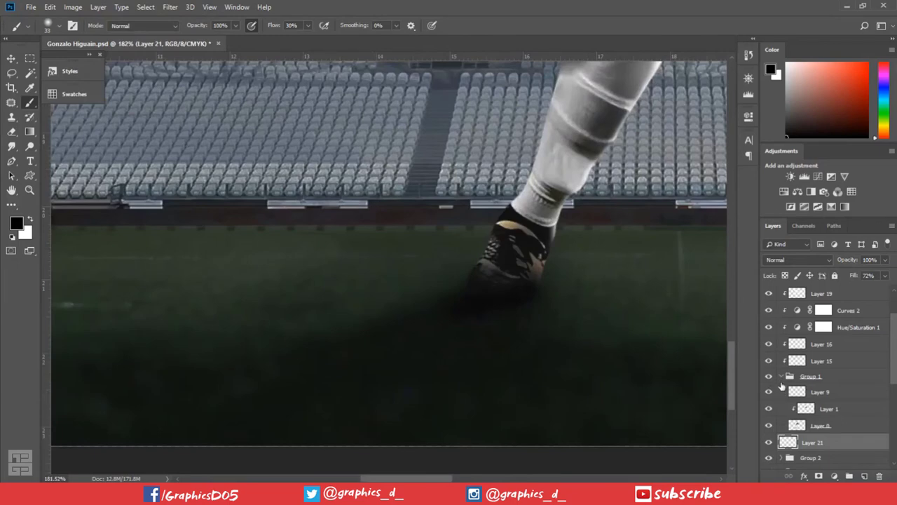
left_click(780, 376)
left_click(769, 360)
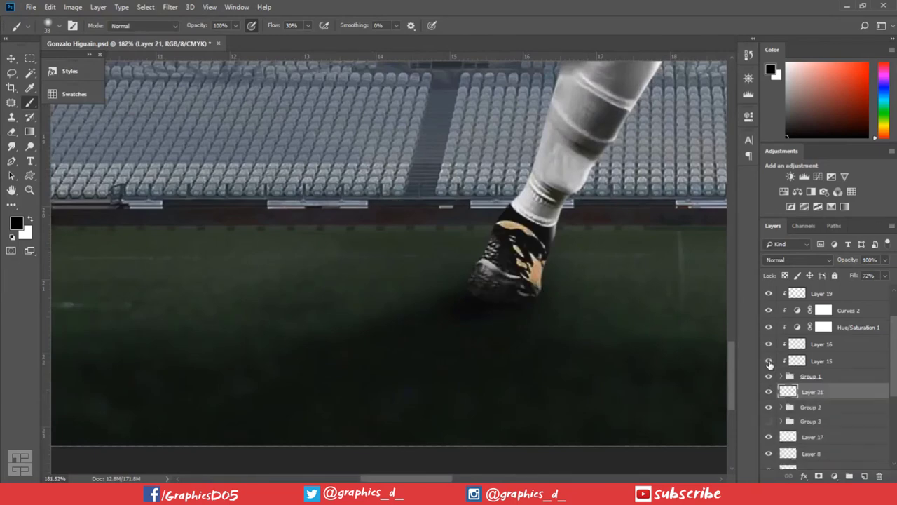
left_click(799, 366)
left_click(819, 476)
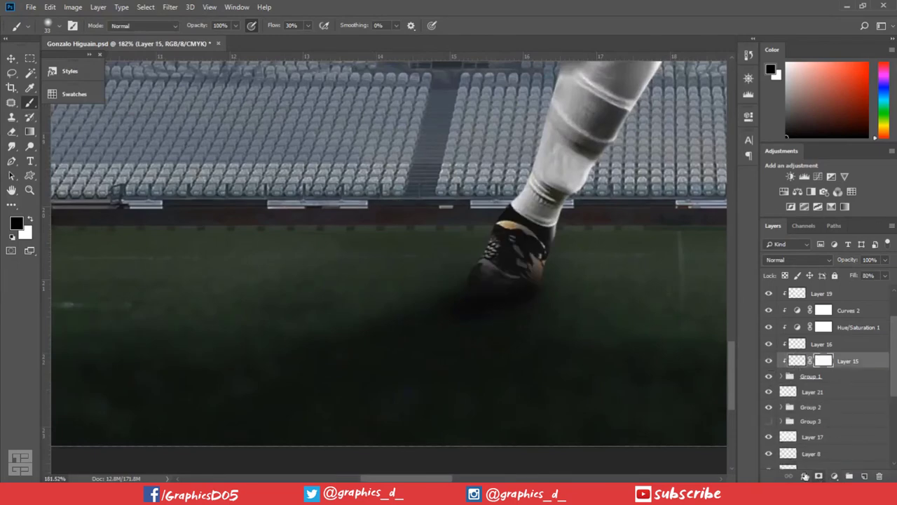
mouse_move(523, 253)
left_mouse_down()
mouse_move(511, 266)
mouse_move(487, 271)
mouse_move(530, 271)
mouse_move(516, 284)
left_mouse_up()
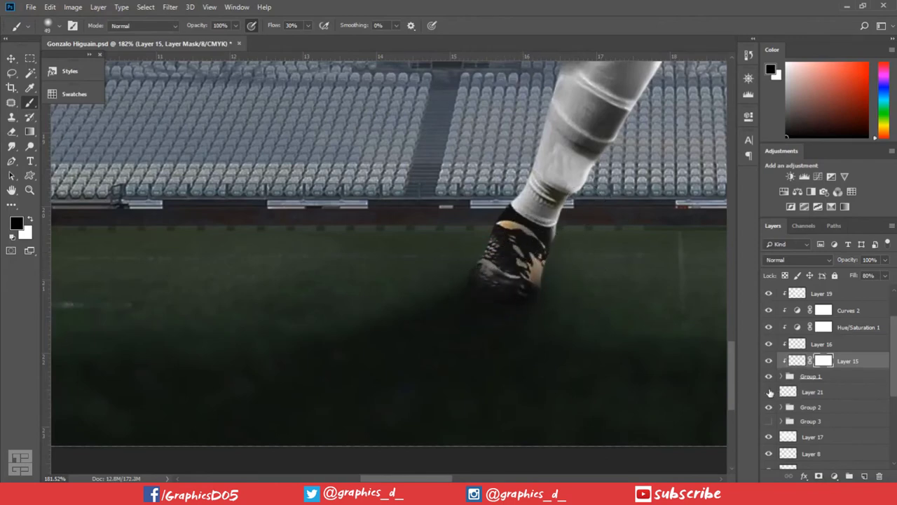
Lower the Layer 21 shadow's opacity to 67%
left_click(799, 393)
left_click_drag(851, 262, 829, 267)
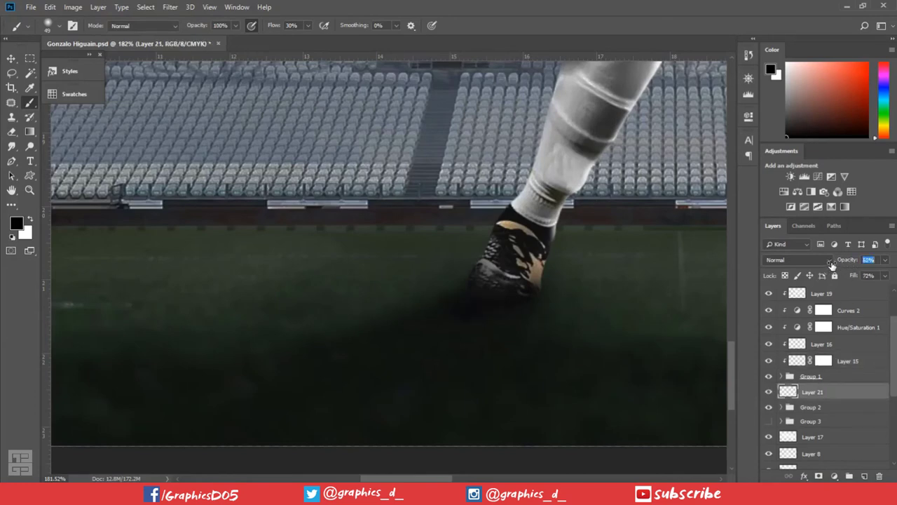
scroll(617, 267, "down", 8)
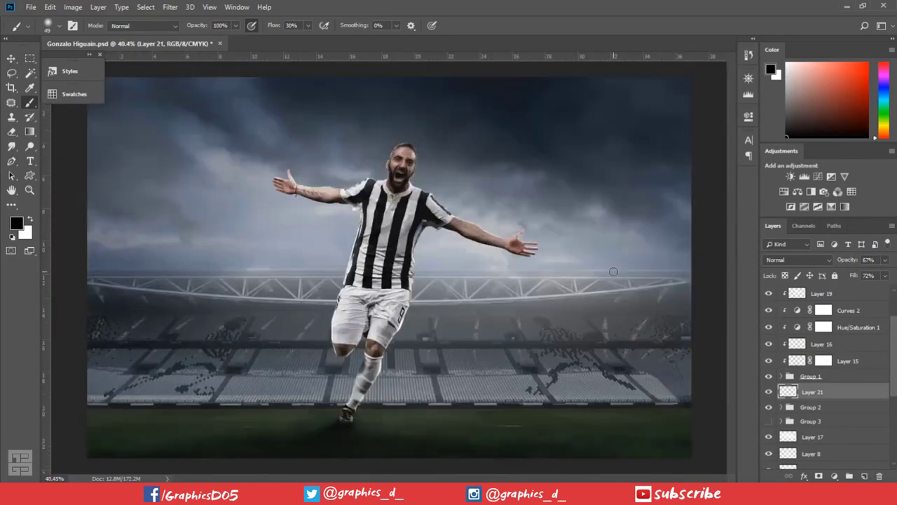
Unhide Group 3 with the GONZALO HIGUAIN JUVENTUS title and drag it to the top of the layer stack
scroll(813, 382, "up", 3)
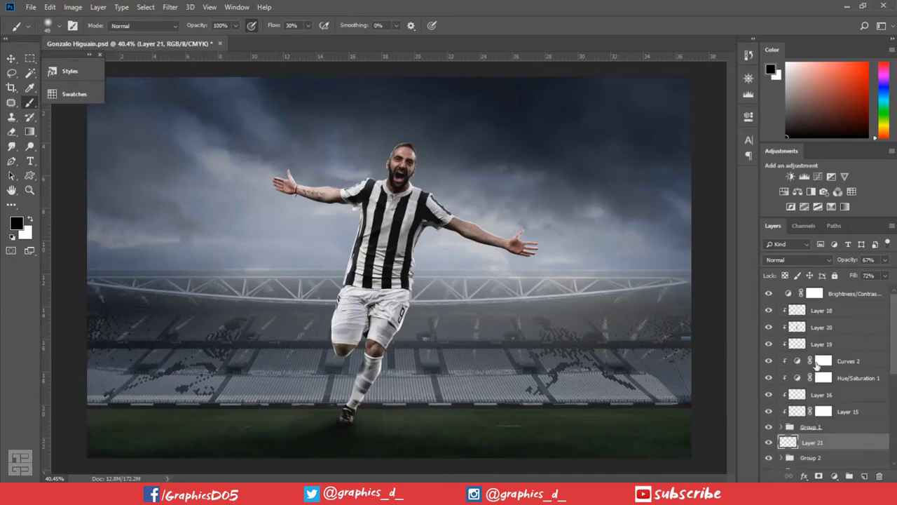
scroll(815, 365, "down", 5)
left_click(769, 373)
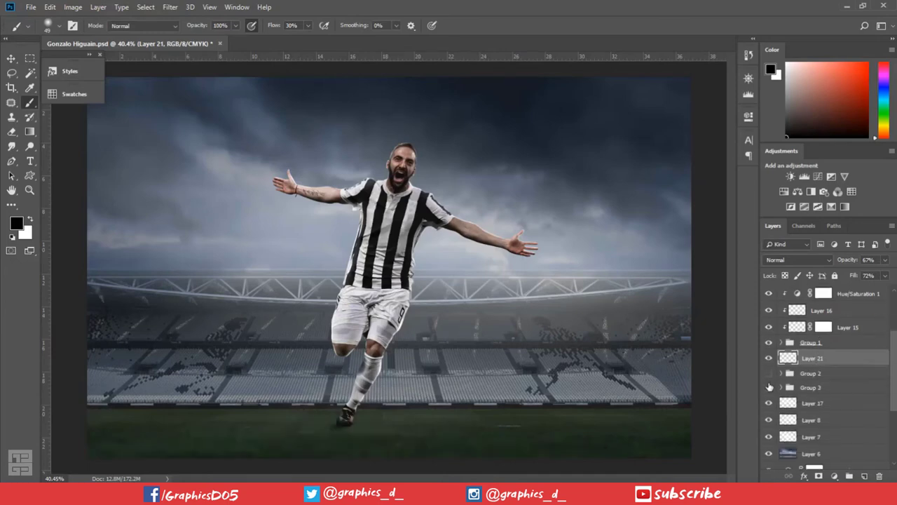
left_click(769, 387)
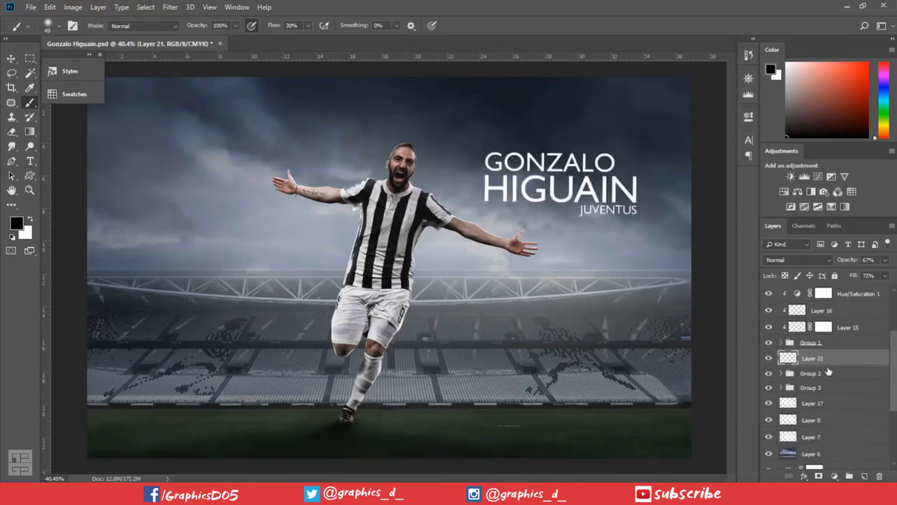
scroll(829, 372, "up", 5)
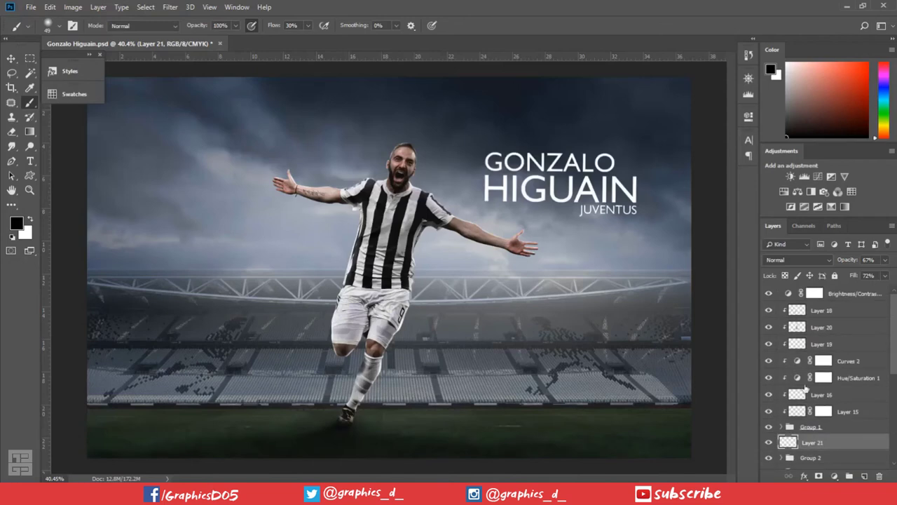
scroll(830, 406, "down", 2)
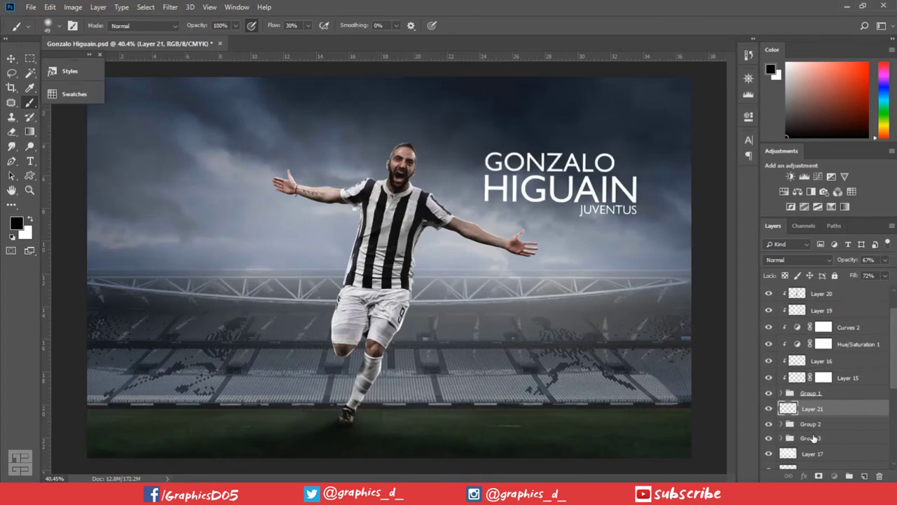
left_click_drag(825, 439, 843, 264)
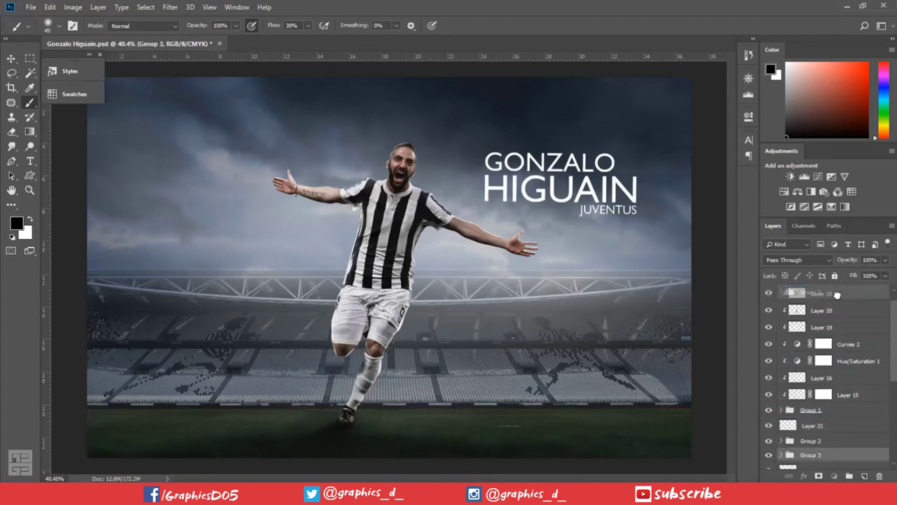
left_click_drag(836, 294, 838, 293)
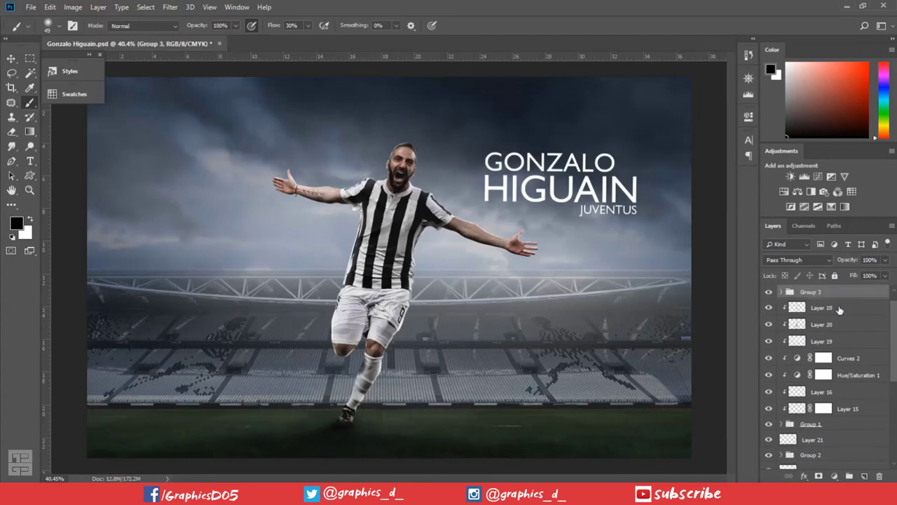
Add a Curves adjustment layer, pull the RGB curve down to darken, and lift the black point slightly
left_click(831, 308)
left_click(835, 476)
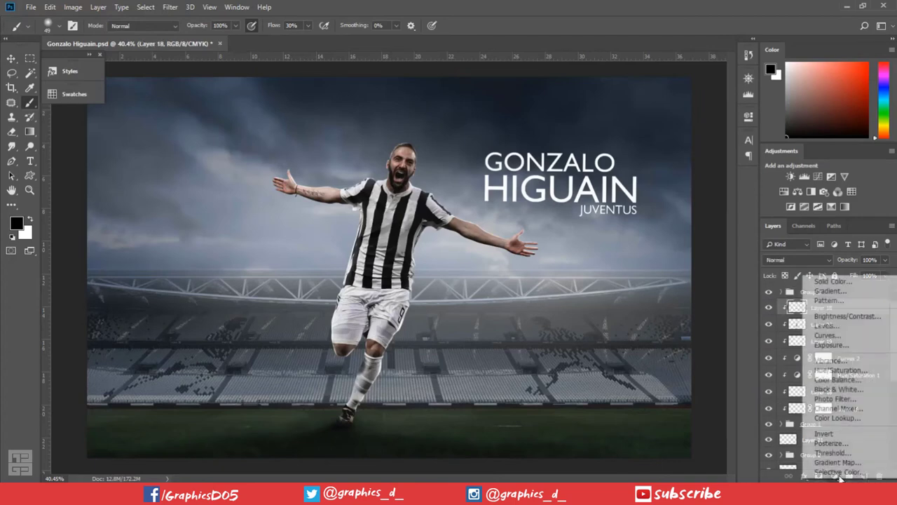
left_click(839, 327)
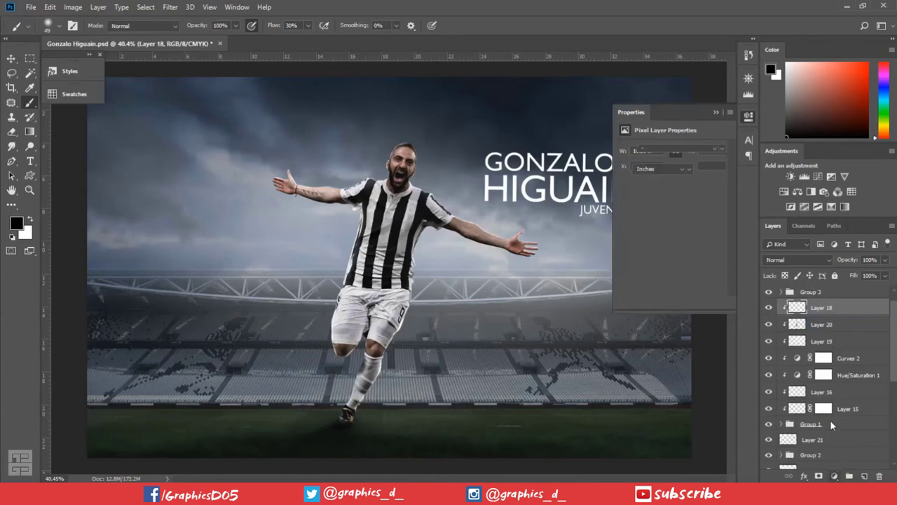
left_click(834, 476)
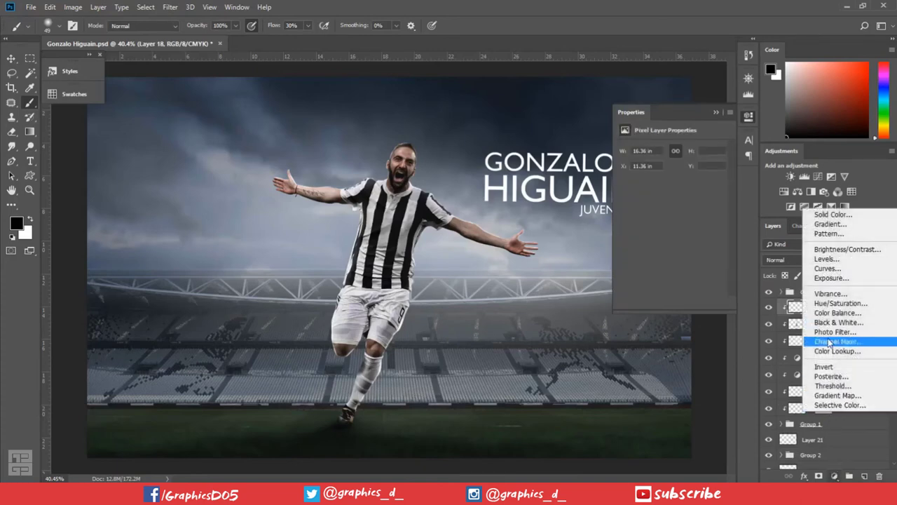
left_click(828, 268)
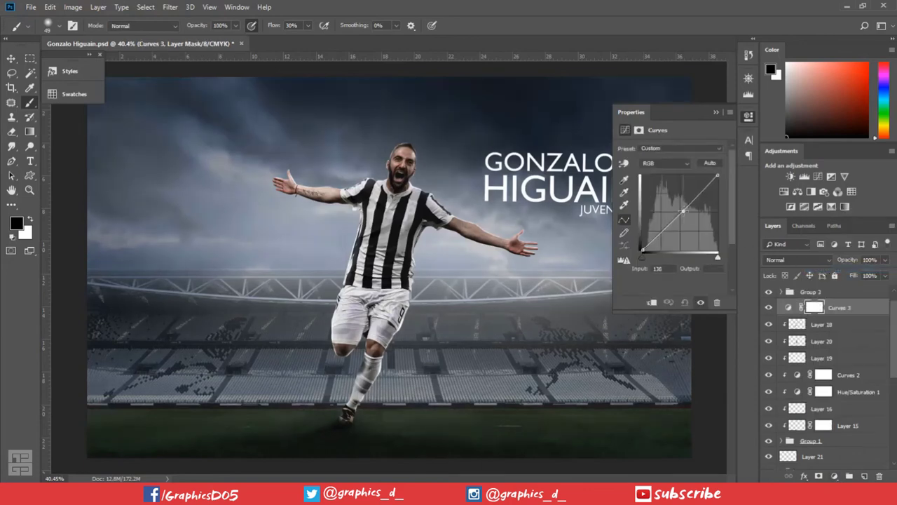
left_click_drag(682, 210, 689, 212)
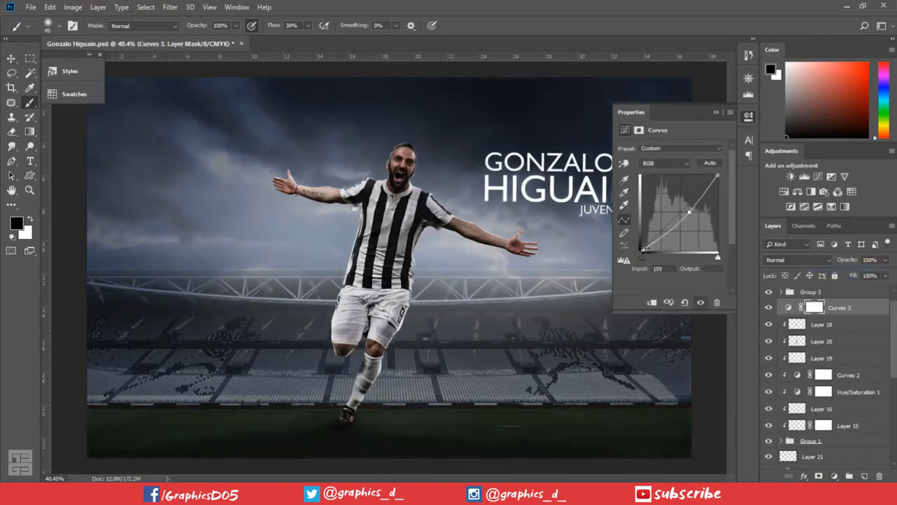
left_click(642, 249)
left_click_drag(642, 243, 644, 241)
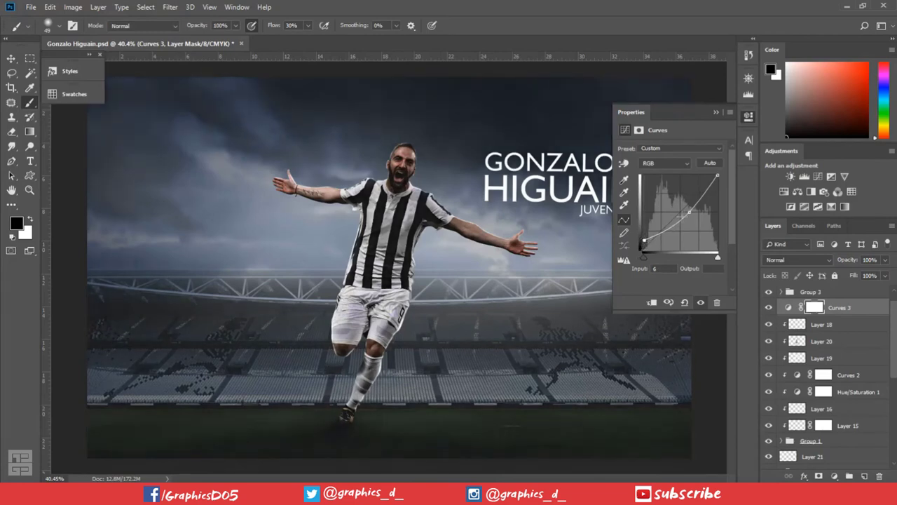
Reshape the Blue curve, cutting blue from the deepest shadows, then add a point on the Red curve
left_click(665, 162)
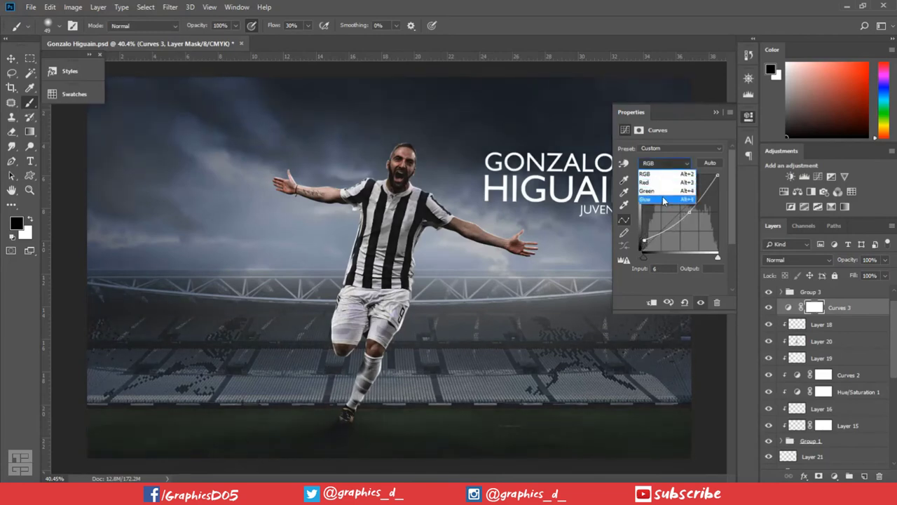
left_click(666, 202)
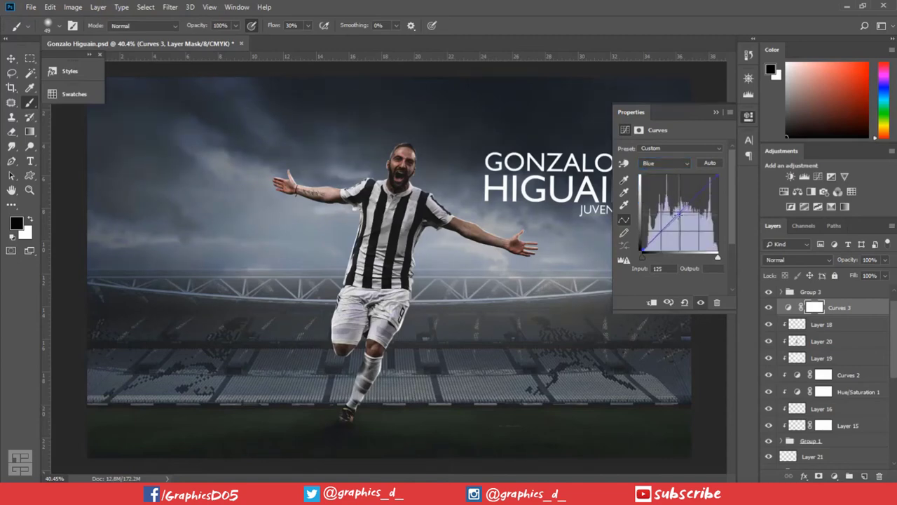
left_click_drag(673, 218, 675, 213)
left_click_drag(693, 203, 656, 234)
left_click_drag(641, 250, 645, 246)
left_click(677, 159)
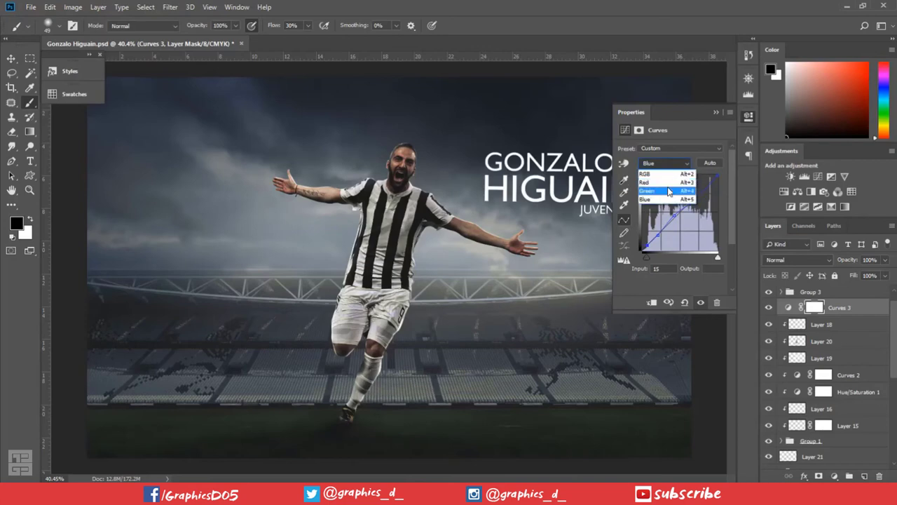
left_click(670, 183)
left_click(660, 230)
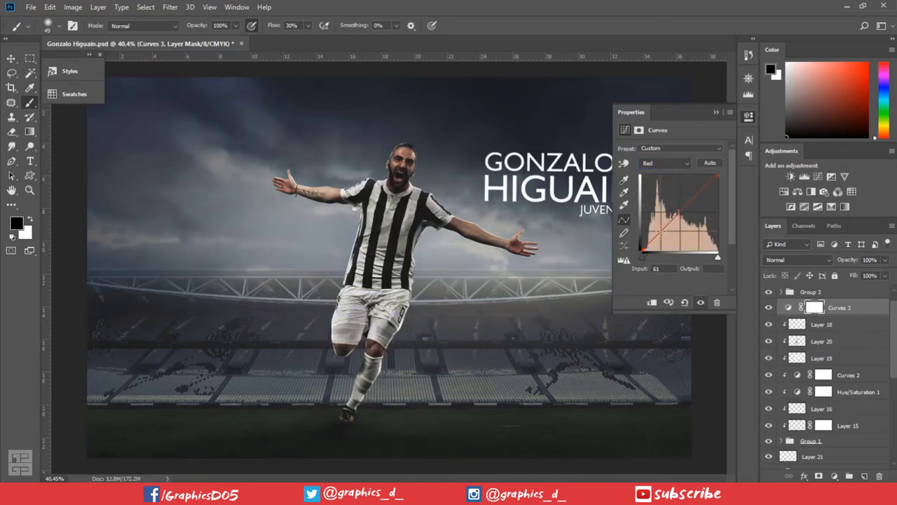
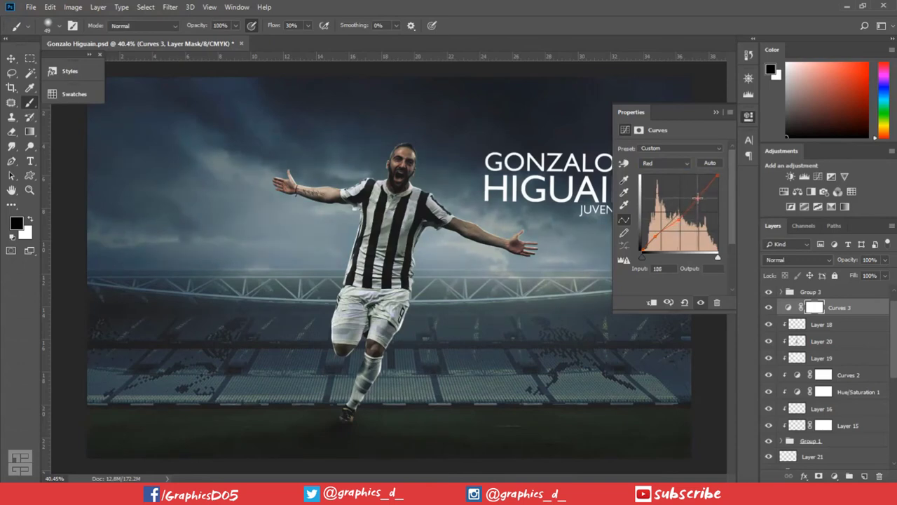
Bend the Curves 3 red channel curve with two control points, then collapse the Properties panel
left_click(699, 198)
left_click(682, 211)
left_click(715, 112)
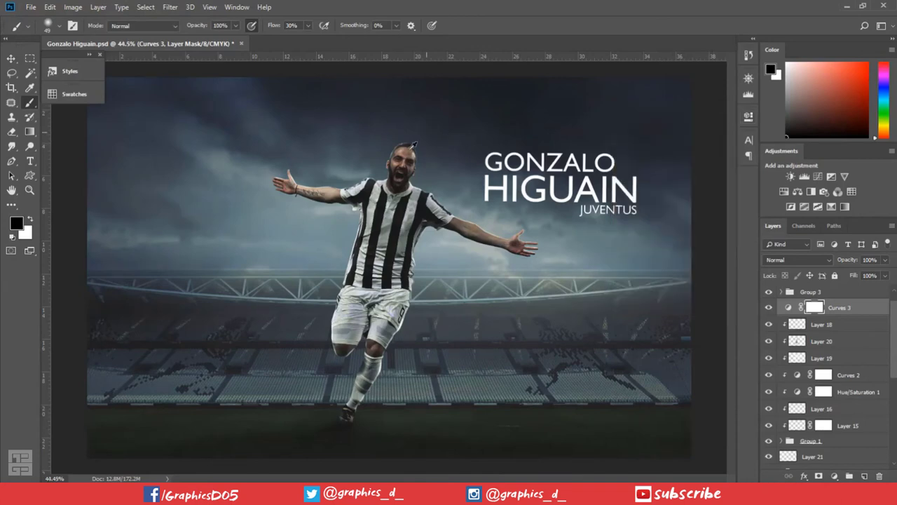
scroll(415, 143, "up", 1)
scroll(418, 176, "up", 1)
scroll(419, 211, "up", 1)
scroll(423, 247, "up", 2)
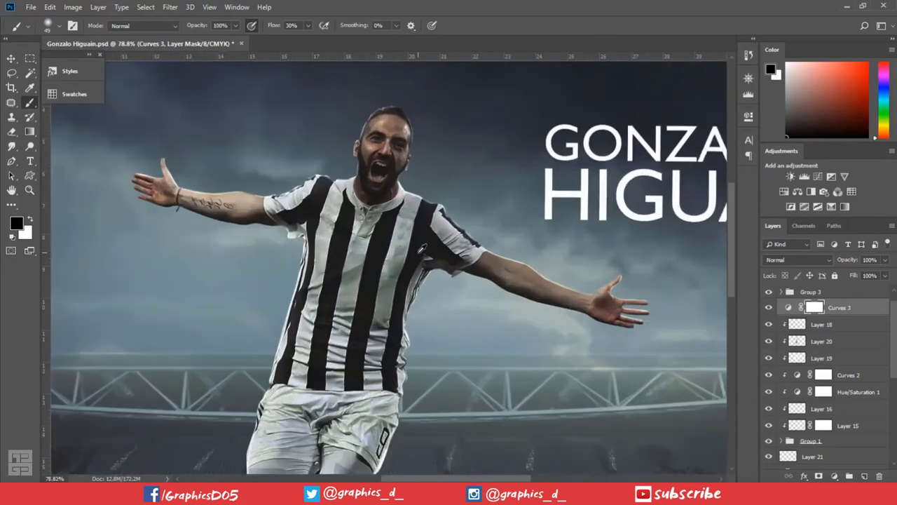
scroll(423, 248, "up", 1)
Add a new layer above Layer 18 and set its blend mode to Soft Light
left_click(796, 324)
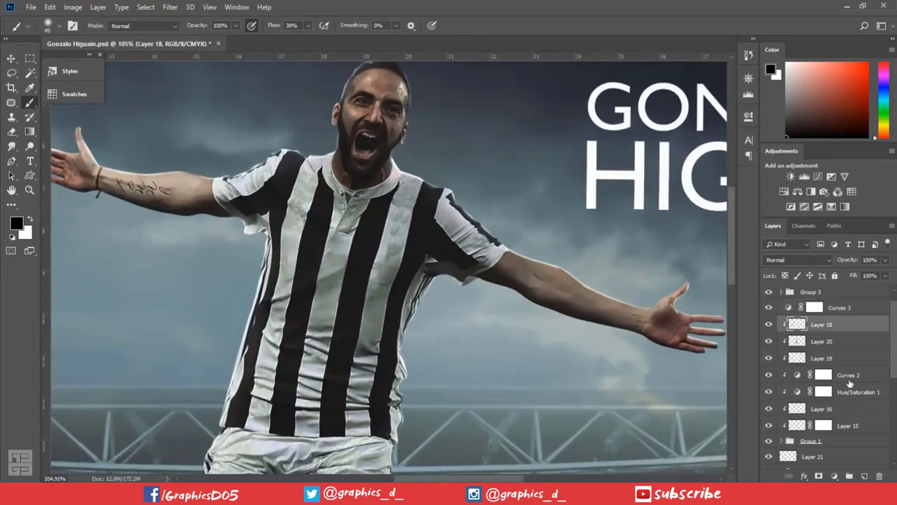
left_click(866, 476)
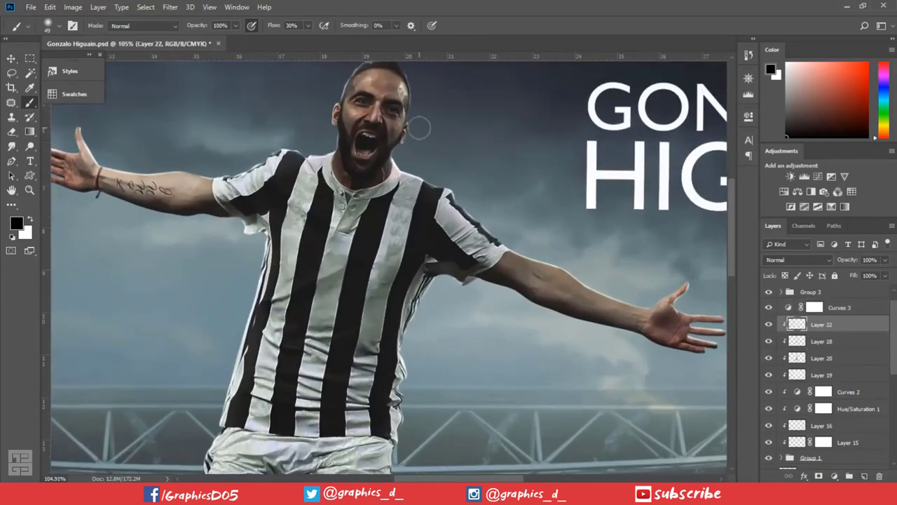
scroll(419, 128, "up", 2)
scroll(378, 115, "up", 2)
scroll(377, 116, "up", 2)
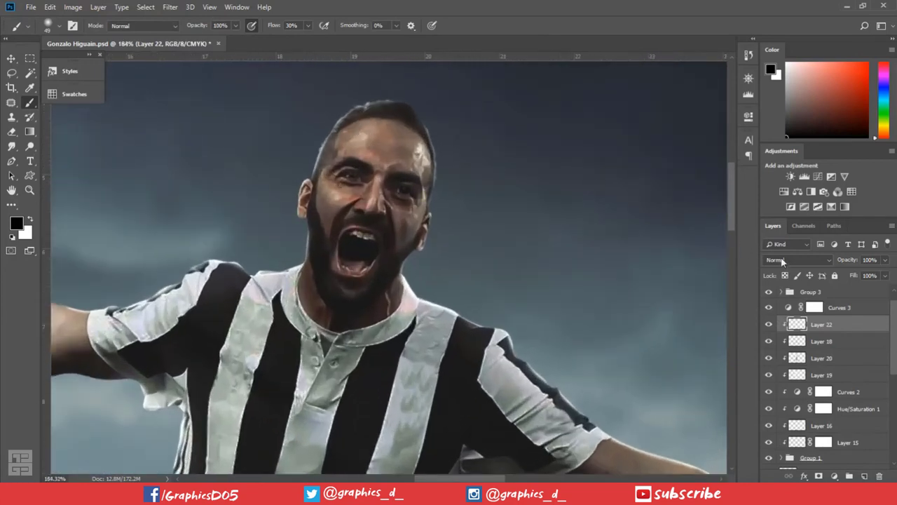
left_click(797, 259)
left_click(776, 140)
Paint white highlights on the forehead and cheek, and black shading beside the nose and eye socket
left_click_drag(387, 199, 379, 194)
key("x")
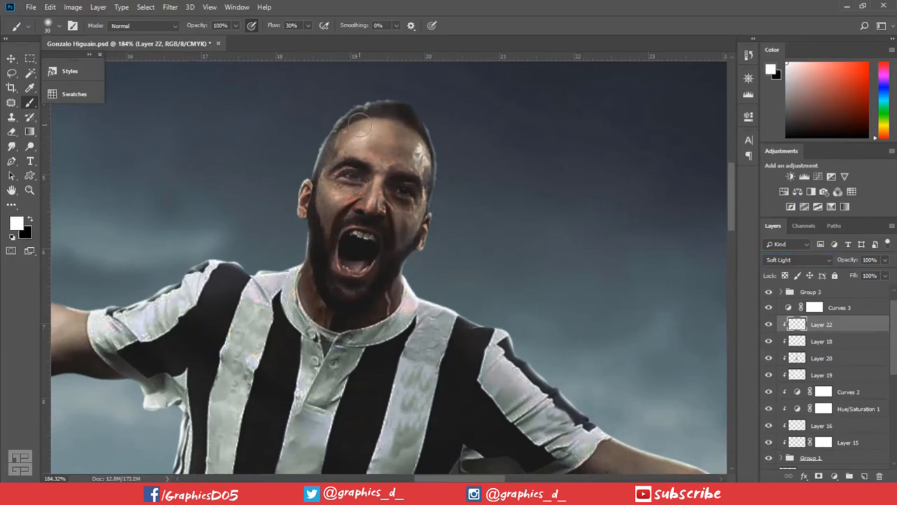
mouse_move(358, 125)
left_mouse_down()
mouse_move(397, 192)
mouse_move(419, 149)
left_mouse_up()
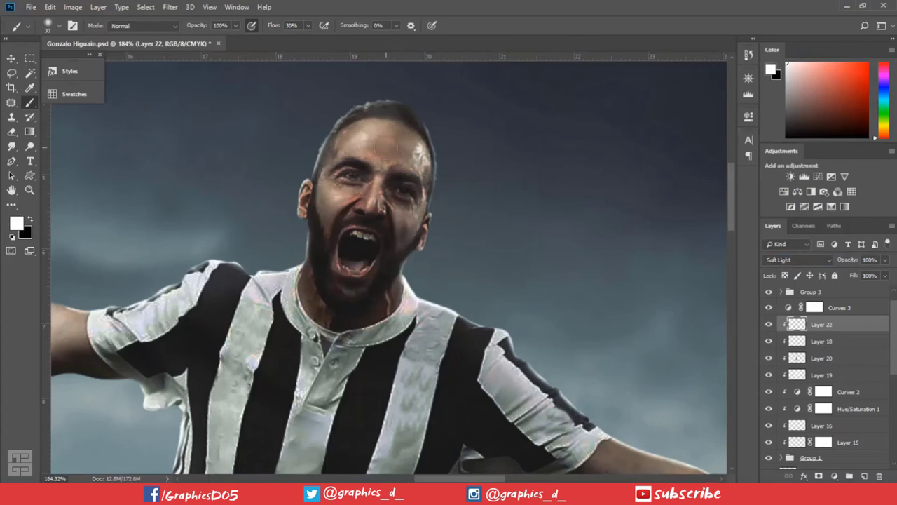
left_click_drag(378, 196, 365, 198)
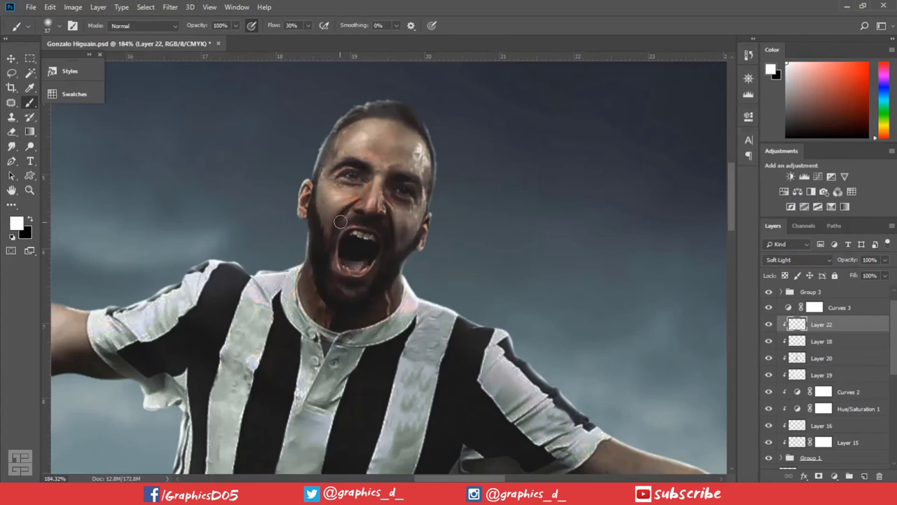
key("x")
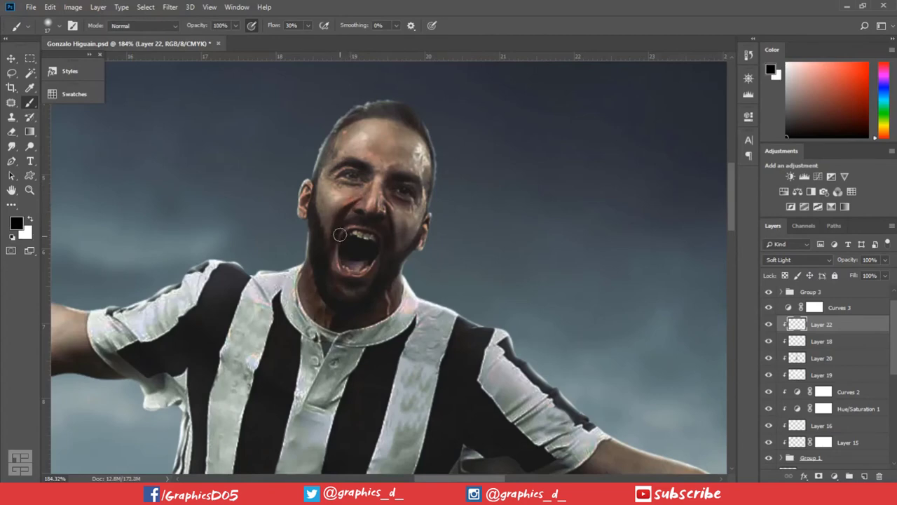
key("x")
key("x")
left_click_drag(405, 221, 393, 217)
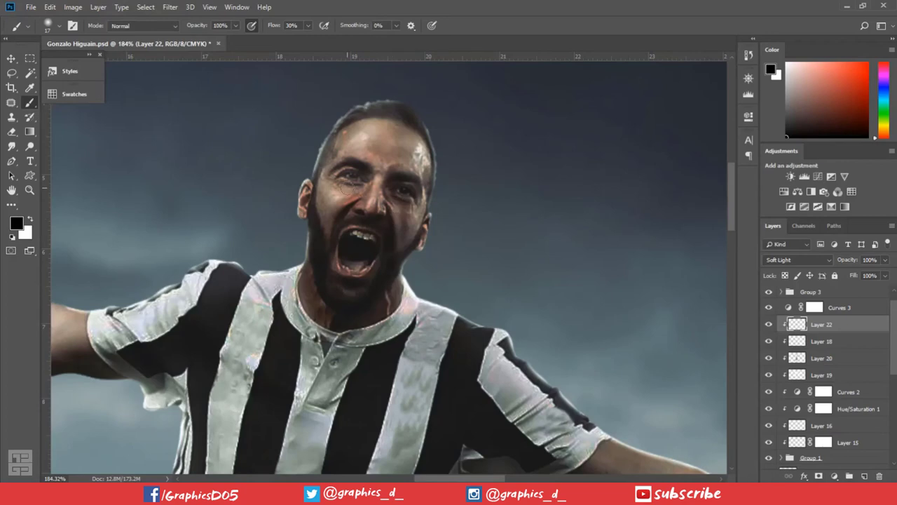
mouse_move(346, 187)
left_mouse_down()
mouse_move(354, 171)
mouse_move(326, 170)
left_mouse_up()
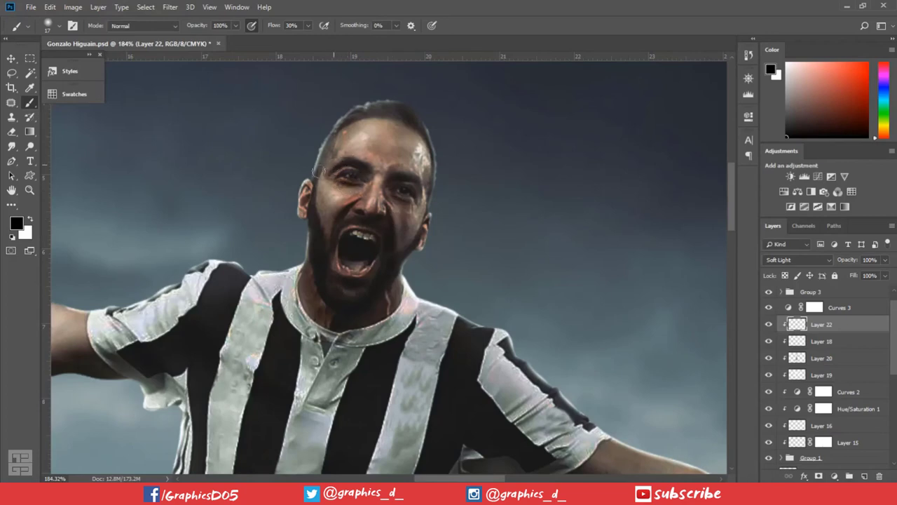
Set Layer 22's fill to 66% and lightly shade across the player's chest
scroll(364, 155, "down", 5)
scroll(392, 149, "up", 2)
right_click(393, 150, "alt")
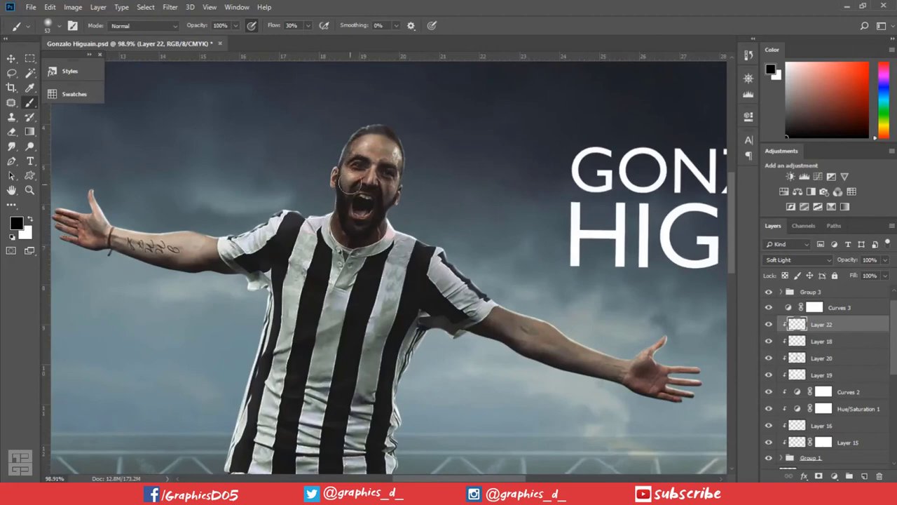
scroll(445, 225, "down", 1)
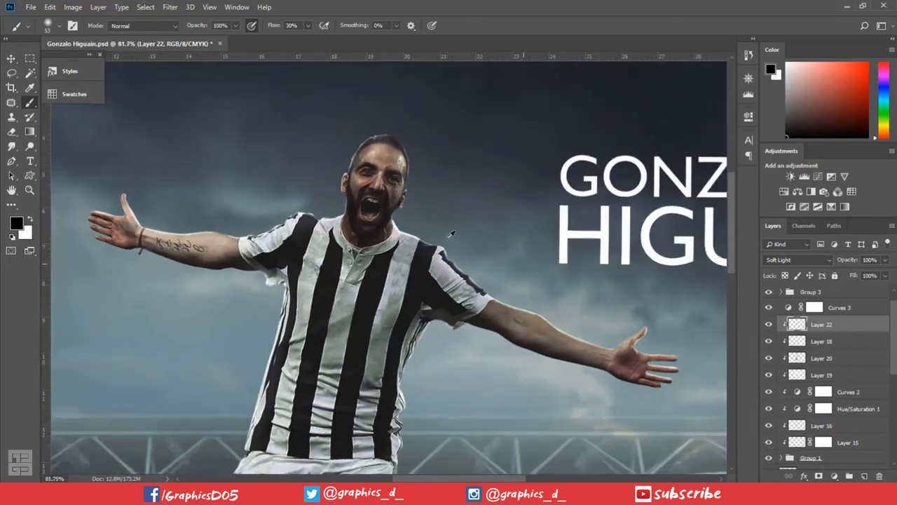
scroll(446, 225, "down", 1)
scroll(445, 224, "down", 1)
left_click_drag(853, 278, 835, 281)
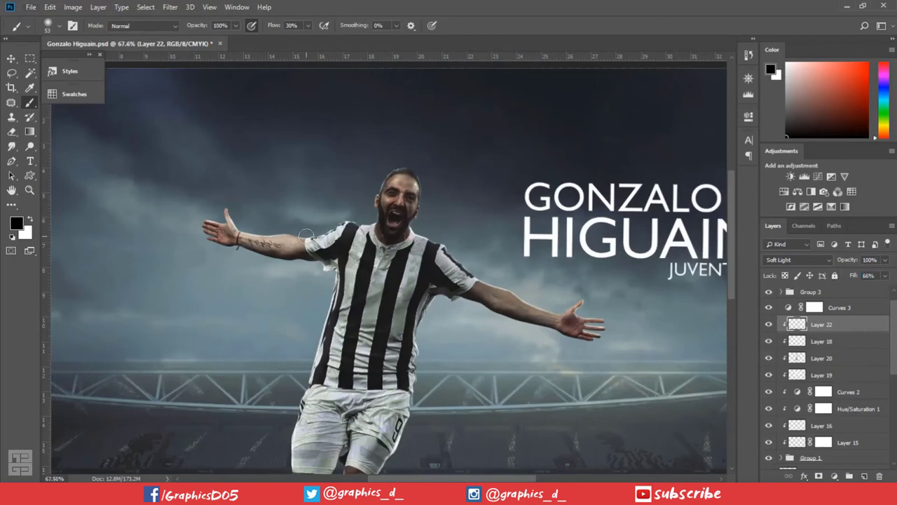
scroll(310, 232, "up", 1)
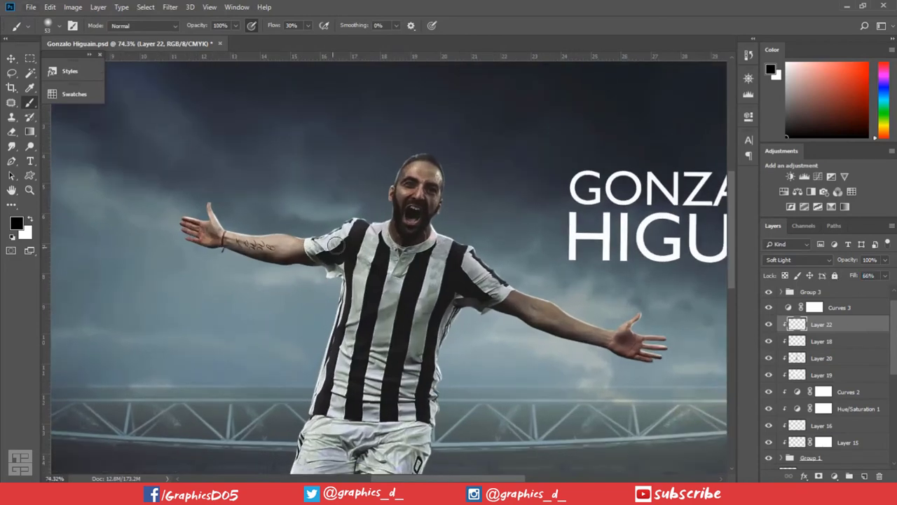
mouse_move(356, 257)
left_mouse_down()
mouse_move(397, 276)
mouse_move(366, 341)
mouse_move(388, 354)
left_mouse_up()
key("ctrl+0")
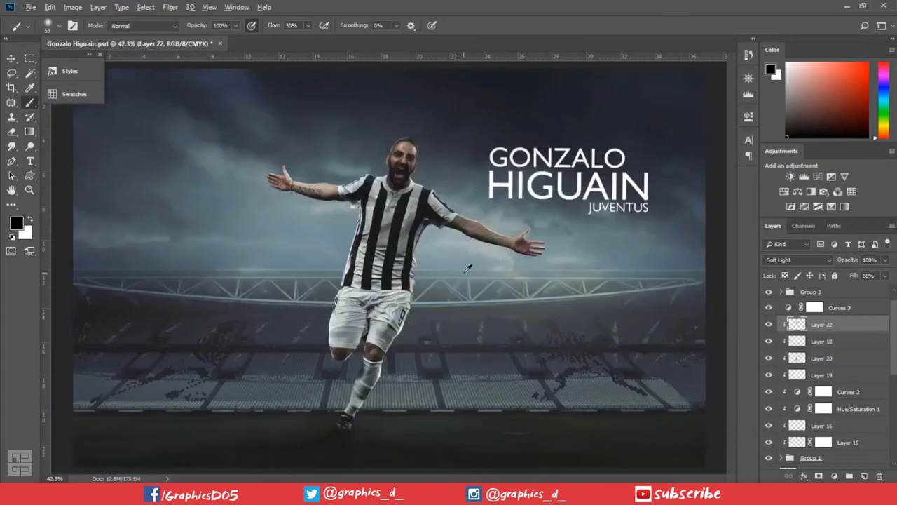
scroll(467, 268, "up", 1)
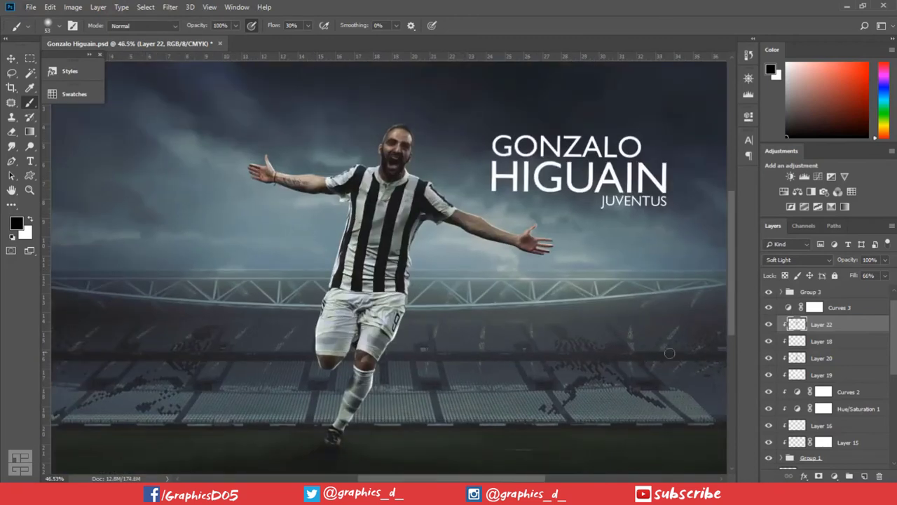
scroll(466, 279, "down", 1)
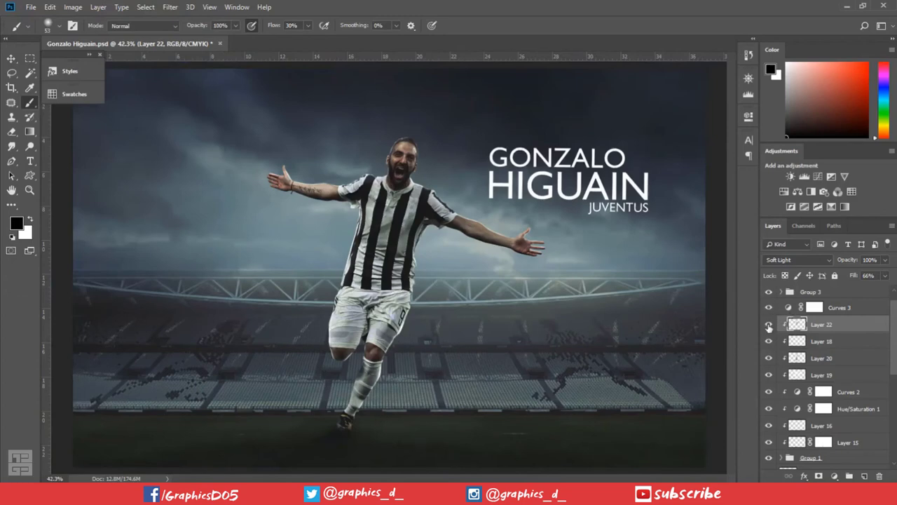
Add a clipped Brightness/Contrast adjustment with brightness raised slightly
left_click(768, 325)
left_click(769, 341)
left_click(834, 476)
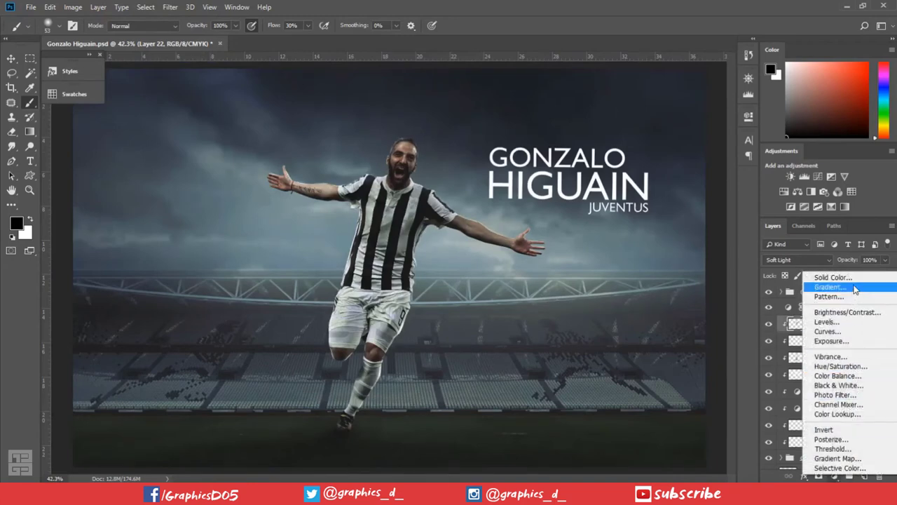
left_click(848, 312)
left_click(652, 302)
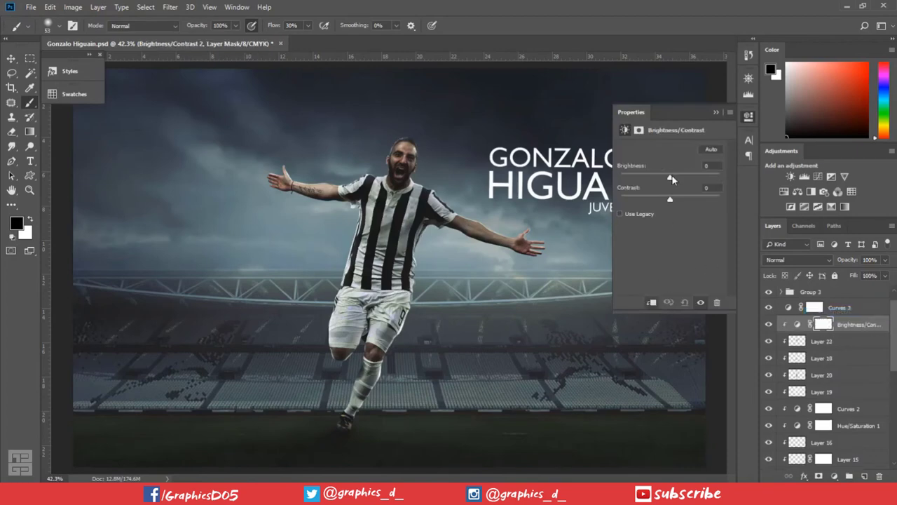
left_click_drag(674, 179, 675, 180)
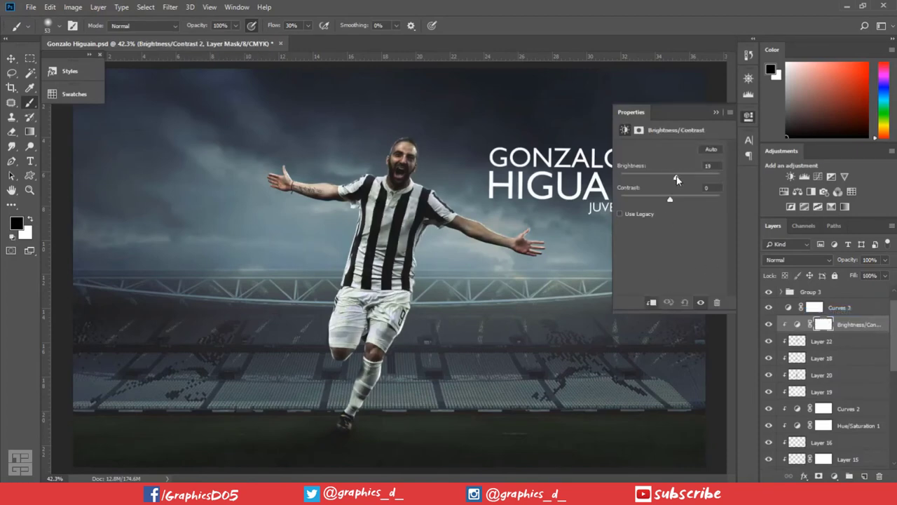
left_click(716, 113)
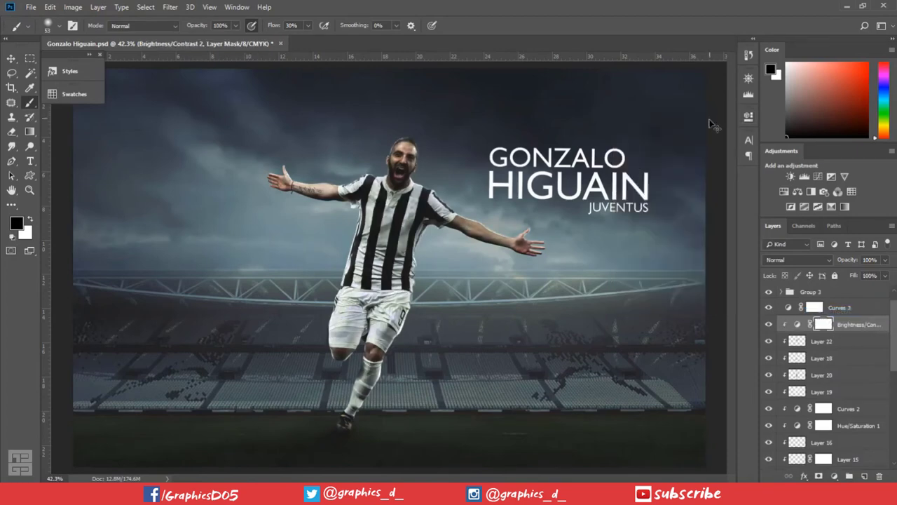
Invert the Brightness/Contrast mask and paint white over the player's head and right cheek
key("ctrl+i")
scroll(406, 131, "up", 3)
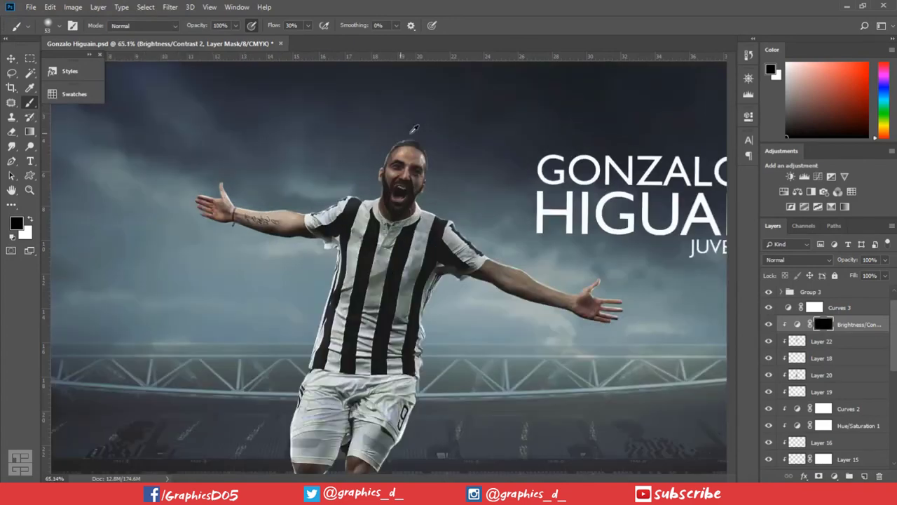
scroll(416, 135, "up", 3)
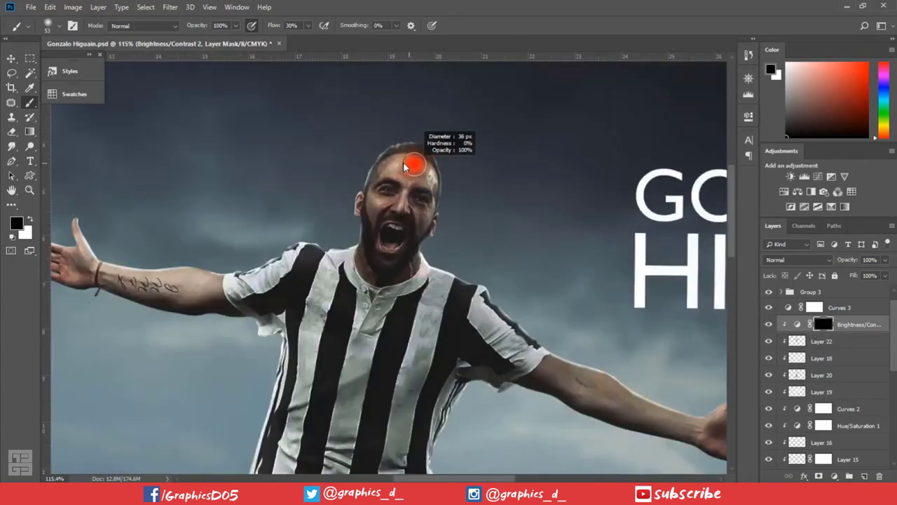
key("x")
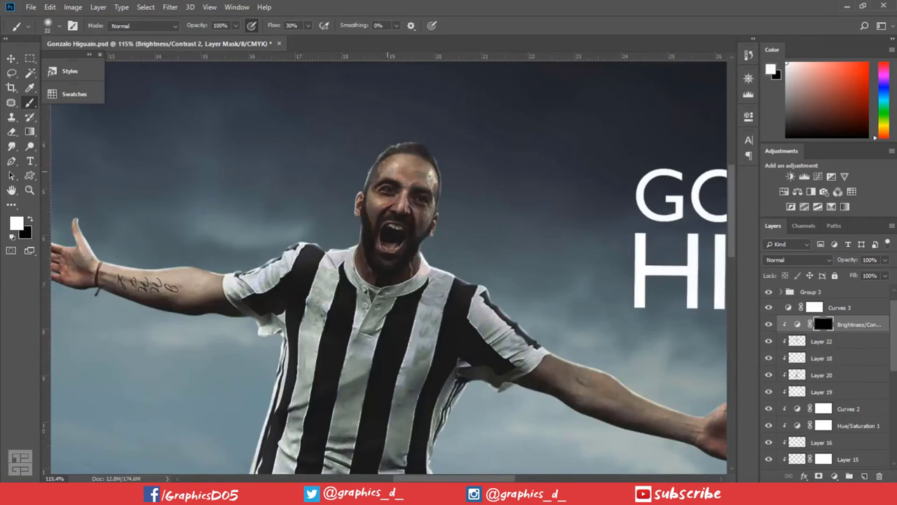
mouse_move(389, 163)
left_mouse_down()
mouse_move(418, 153)
mouse_move(413, 184)
left_mouse_up()
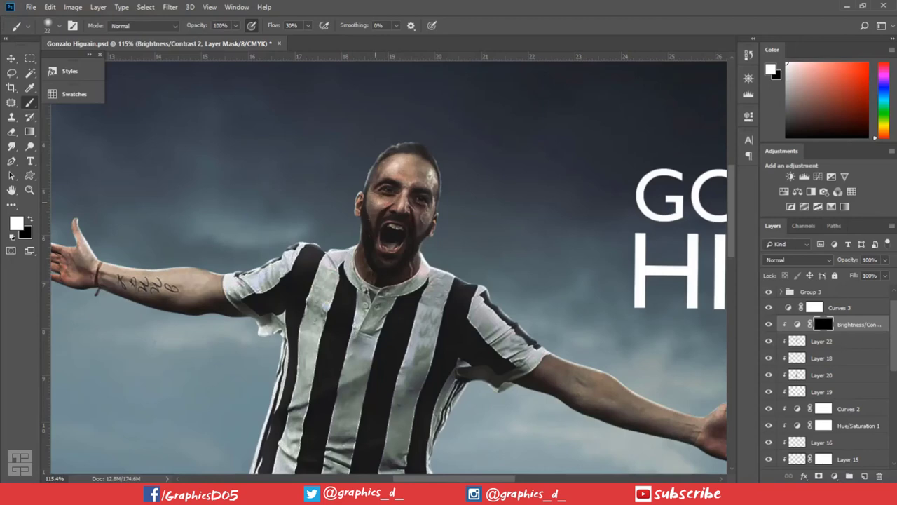
left_click_drag(421, 207, 423, 234)
Add a layer mask to Layer 22 and toggle layer visibility to check its effect
left_click(805, 341)
left_click(835, 476)
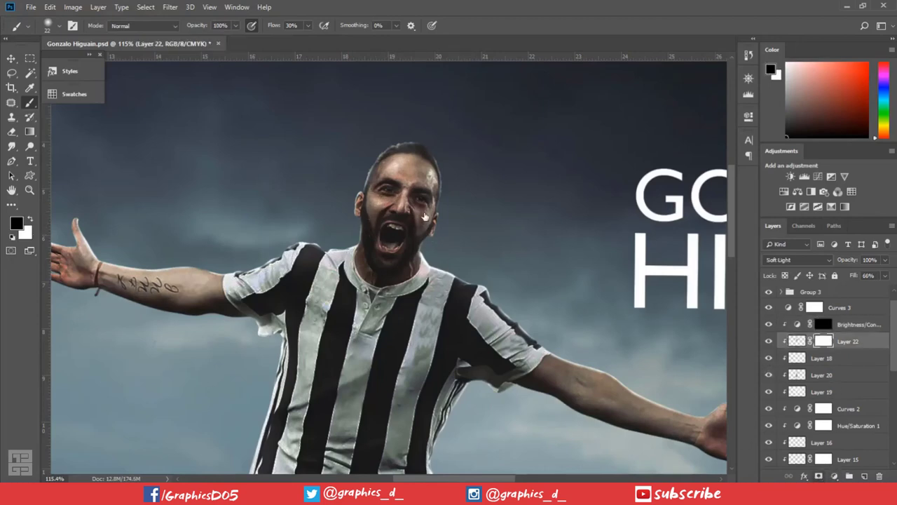
key("x")
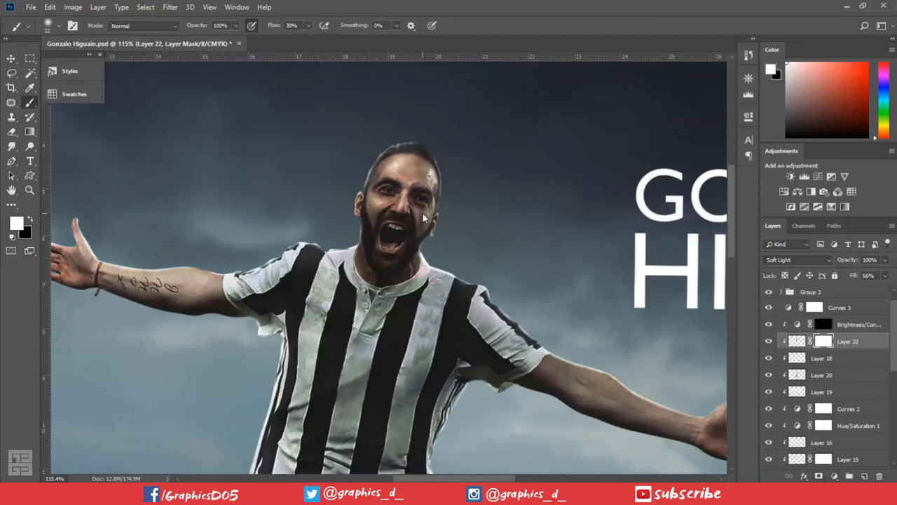
key("x")
left_click(769, 340)
left_click(768, 359)
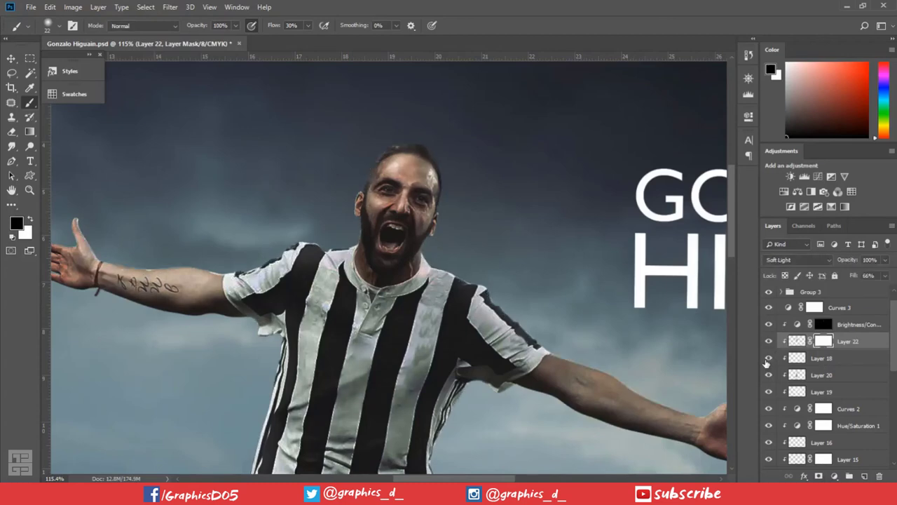
left_click(823, 325)
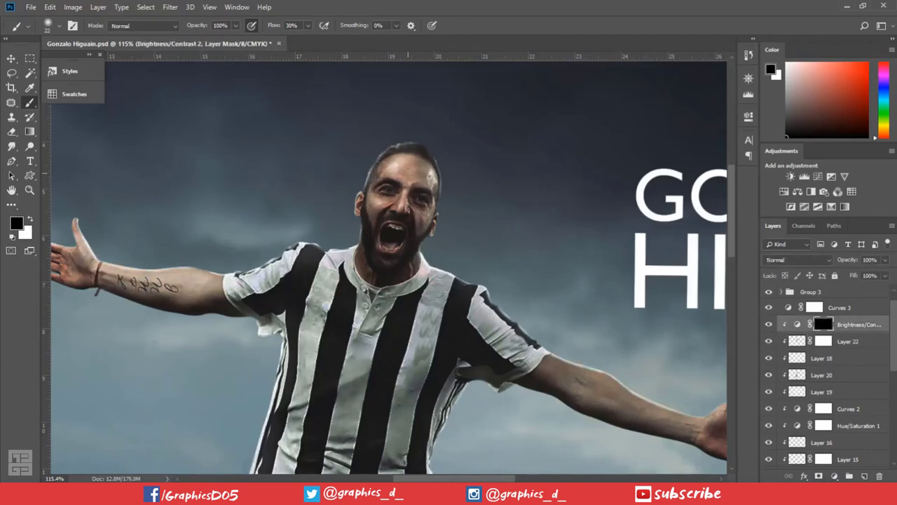
Paint white on the Brightness/Contrast 2 mask over the outstretched forearm and fingers
key("x")
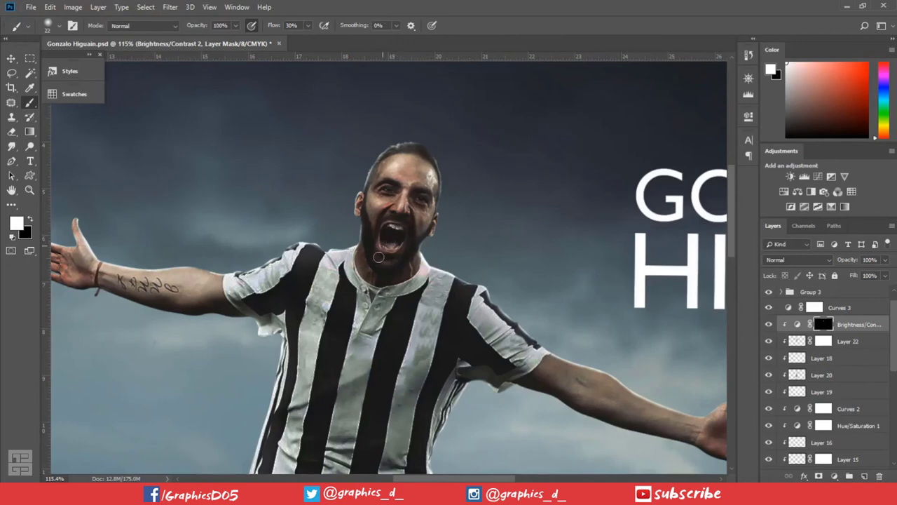
scroll(252, 283, "left", 3)
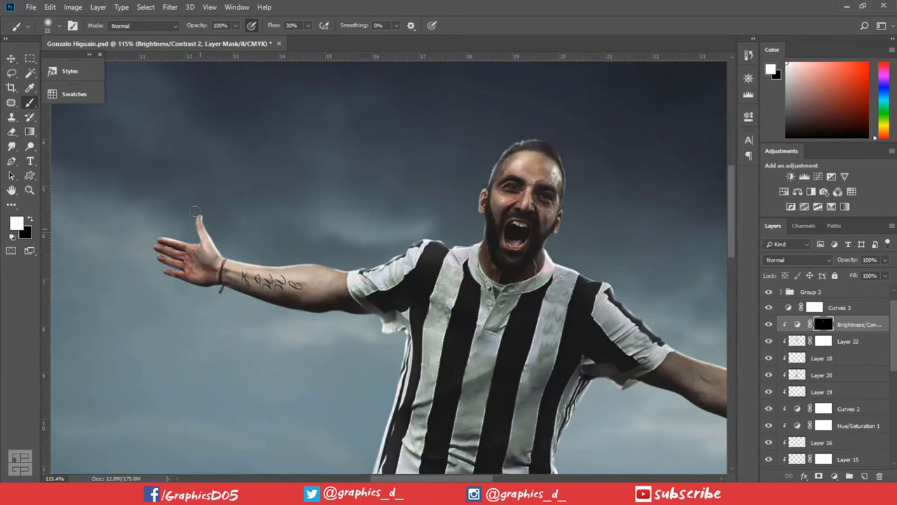
scroll(167, 208, "right", 3)
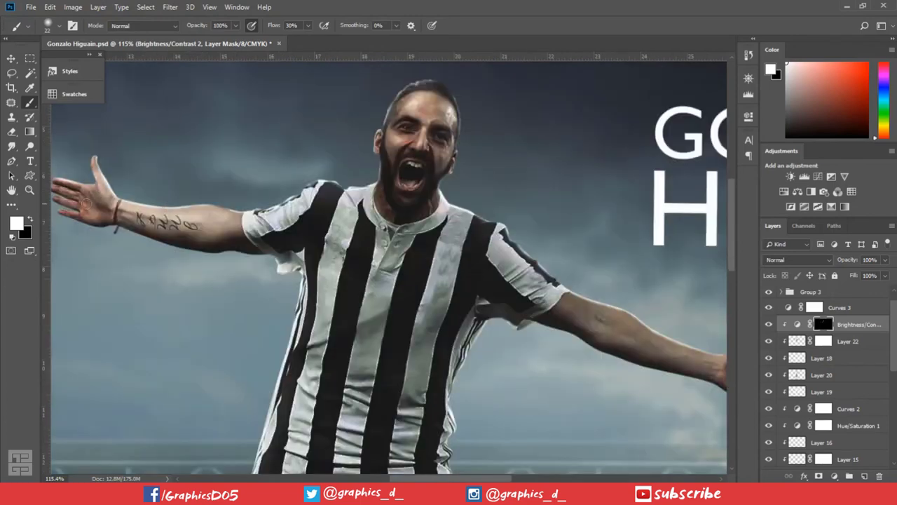
scroll(231, 251, "right", 4)
scroll(257, 233, "down", 1)
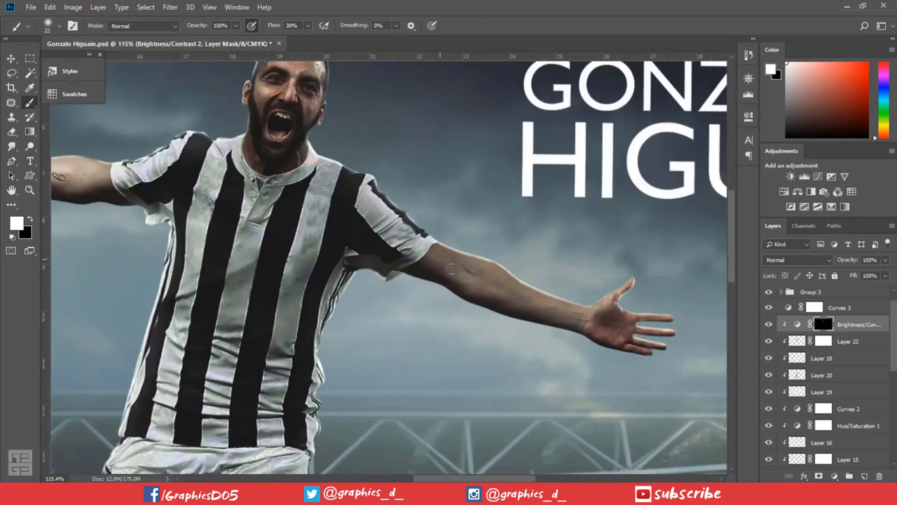
mouse_move(451, 269)
left_mouse_down()
mouse_move(600, 317)
mouse_move(631, 283)
left_mouse_up()
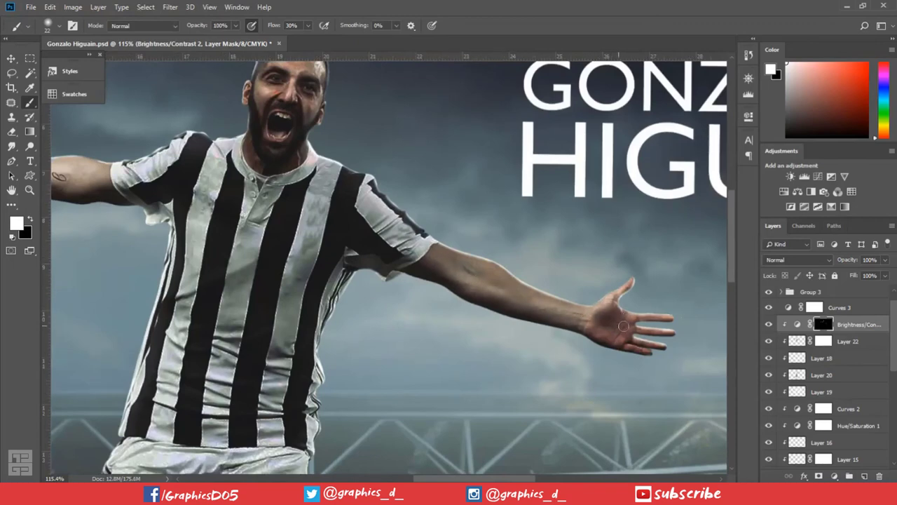
left_click_drag(623, 326, 655, 330)
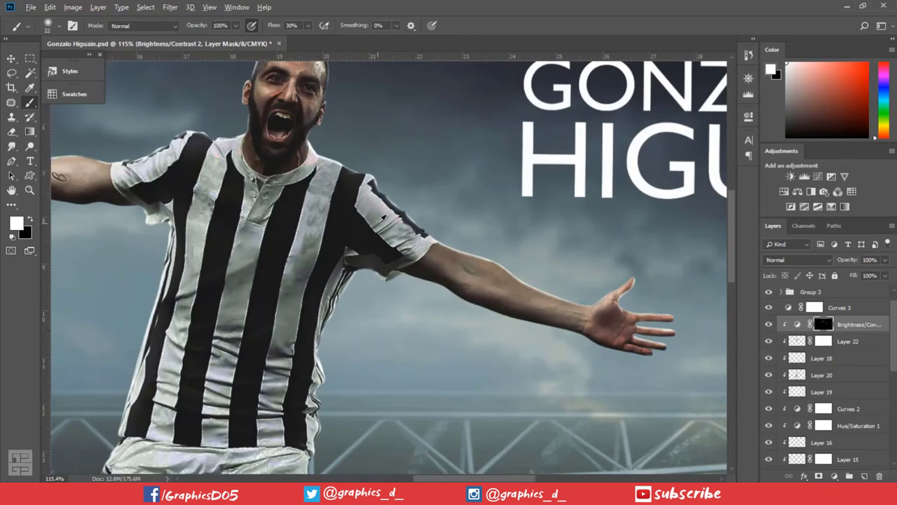
key("ctrl+0")
scroll(344, 178, "down", 1)
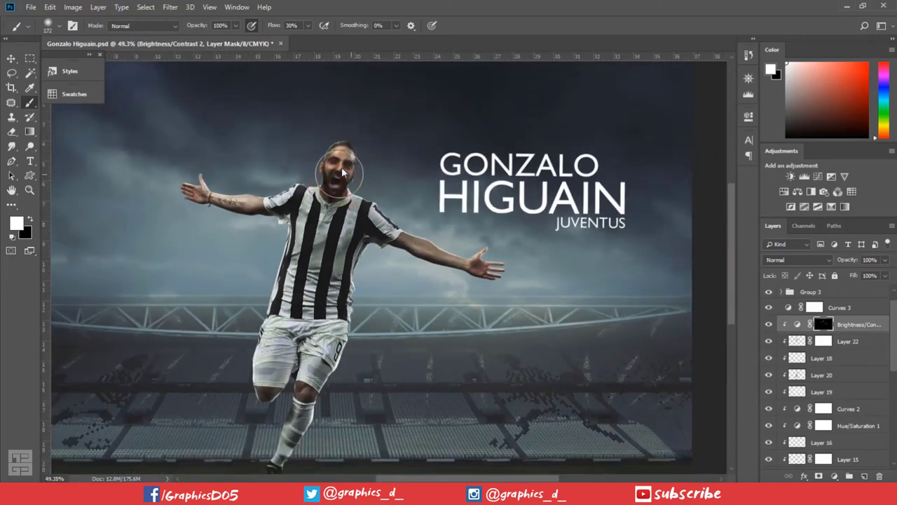
key("bracketright")
key("bracketright")
key("bracketright")
scroll(561, 223, "down", 2)
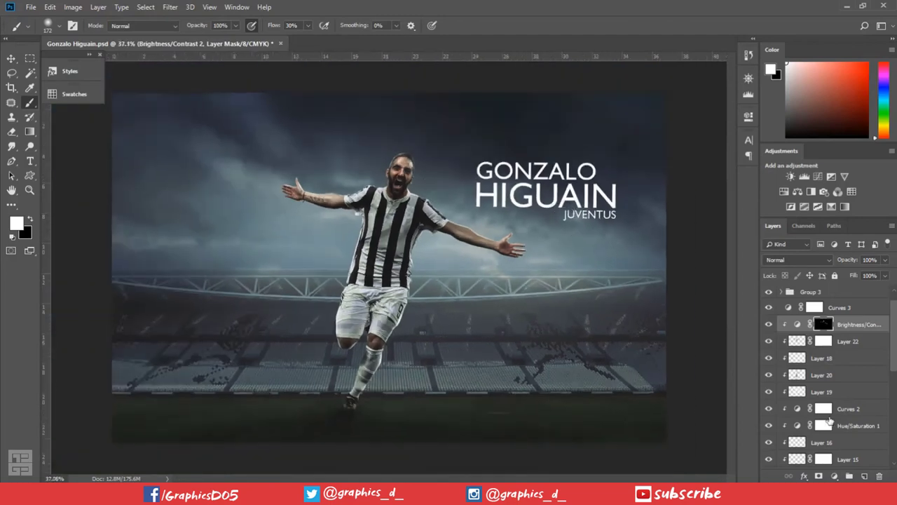
On new Layer 23, paint a large soft white glow in the sky around the player's head
left_click(865, 476)
key("x")
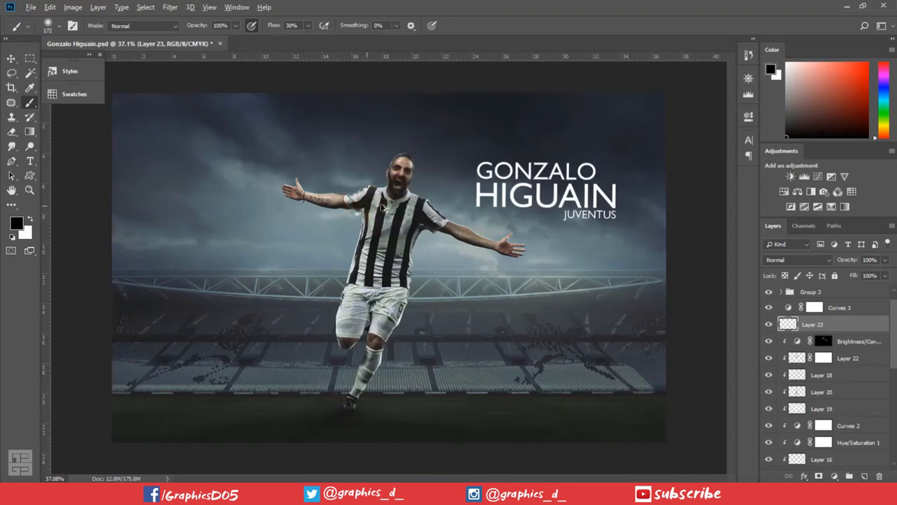
mouse_move(382, 203)
left_mouse_down()
mouse_move(392, 190)
mouse_move(378, 181)
left_mouse_up()
key("x")
left_click(357, 179)
left_click(345, 181)
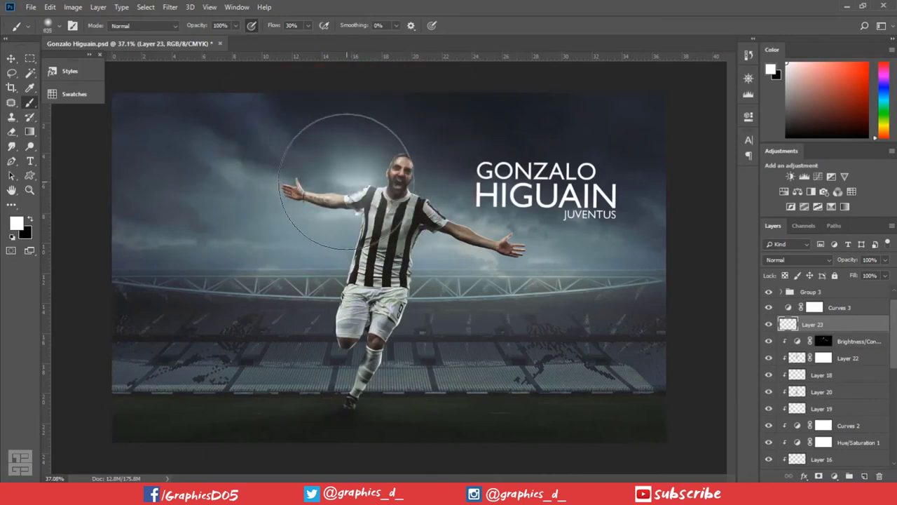
left_click(340, 164)
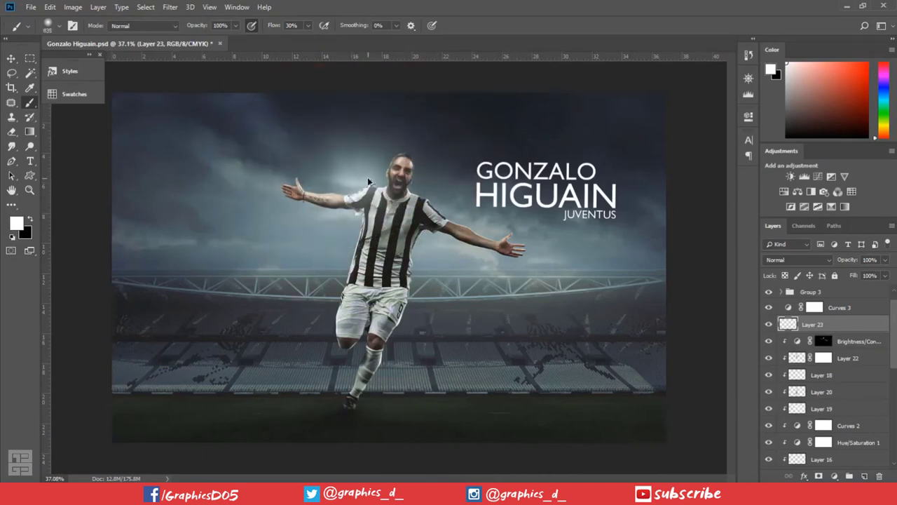
left_click_drag(343, 176, 354, 177)
left_click(342, 177)
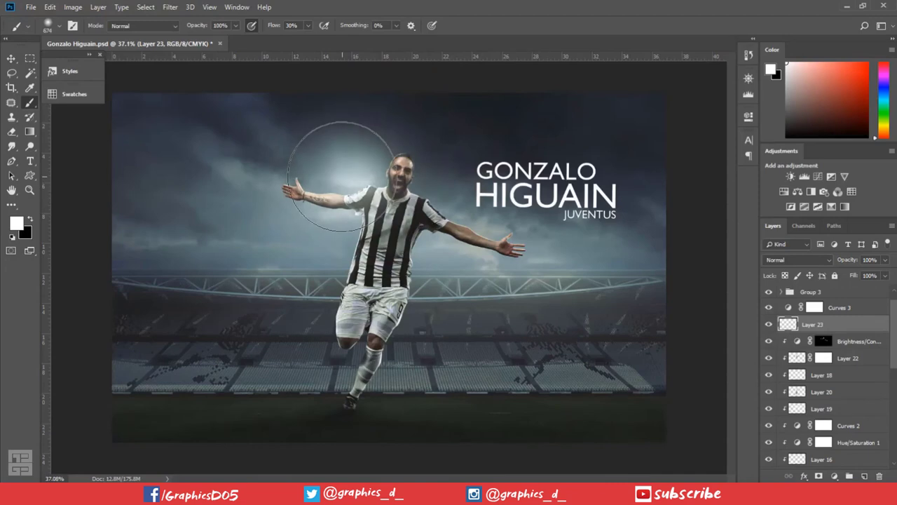
left_click(342, 176)
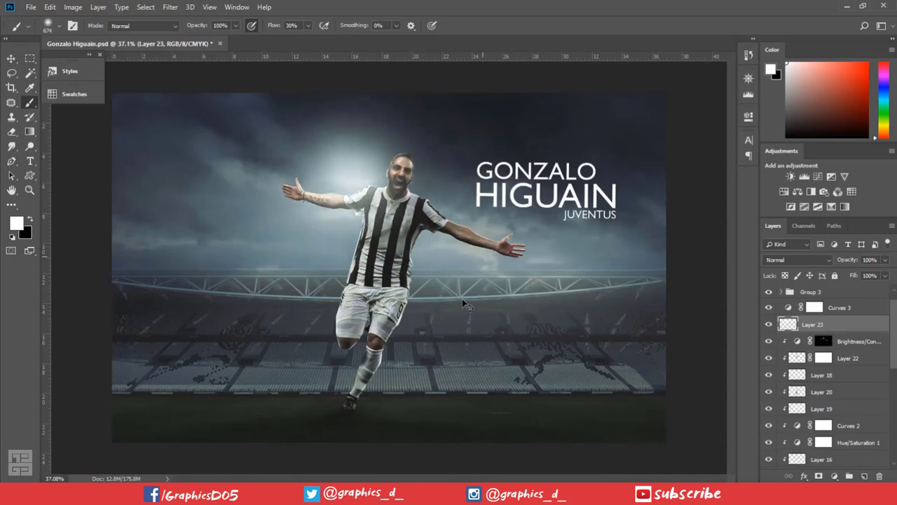
Scale the glow to about 135%, nudge it left and down, and move Layer 23 below Group 1
key("ctrl+t")
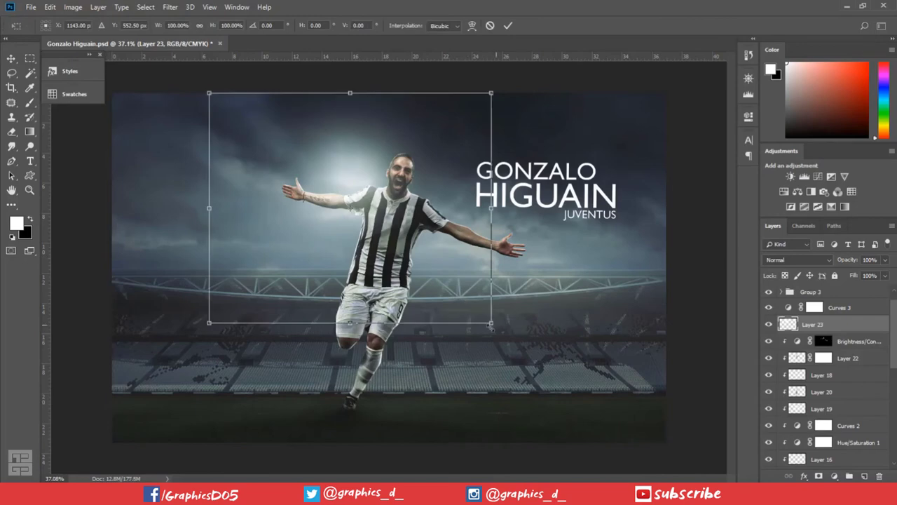
left_click_drag(493, 325, 540, 363)
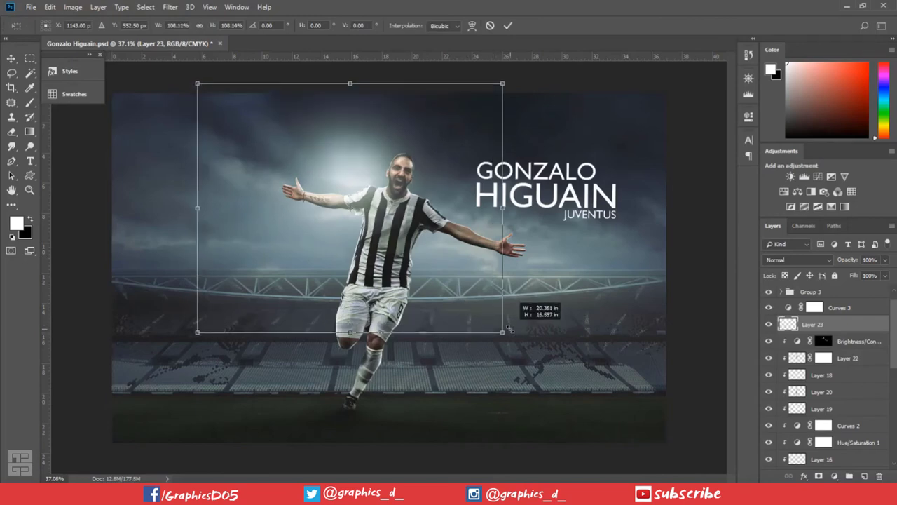
left_click_drag(480, 287, 473, 298)
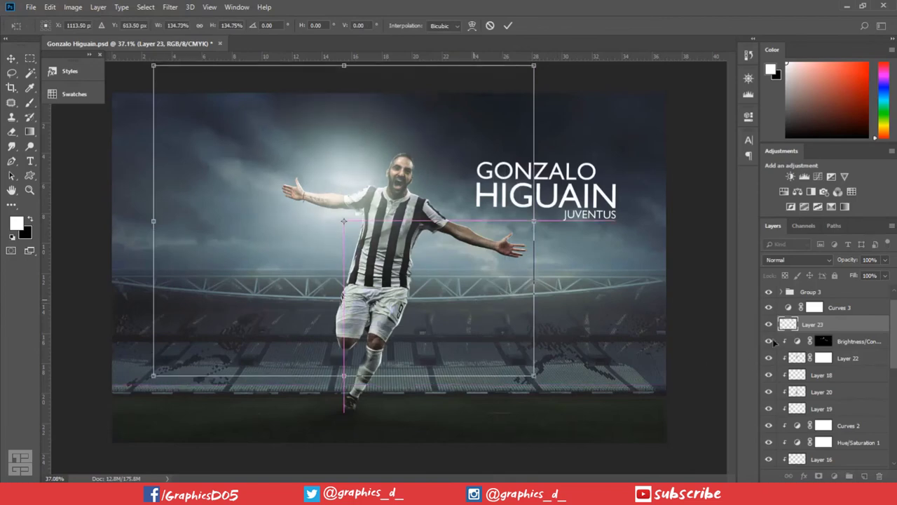
left_click(509, 26)
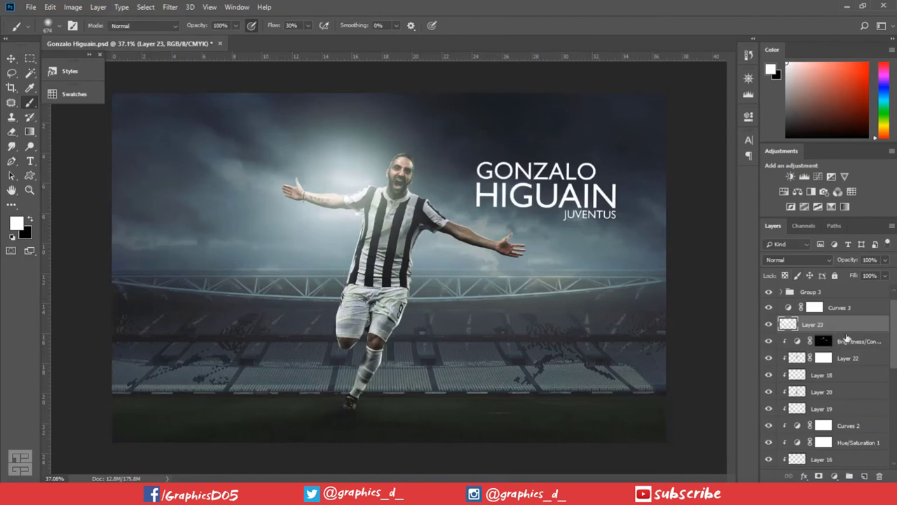
left_click_drag(852, 408, 854, 449)
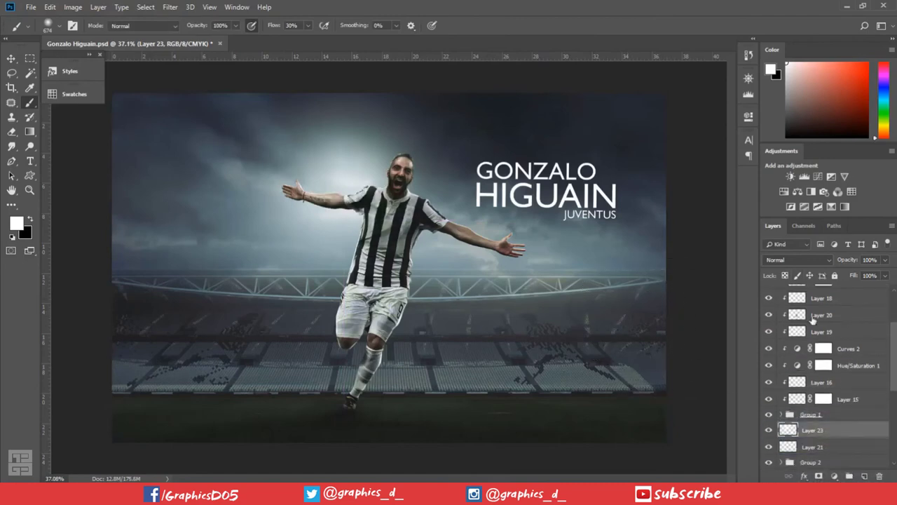
scroll(828, 316, "up", 3)
scroll(827, 317, "up", 1)
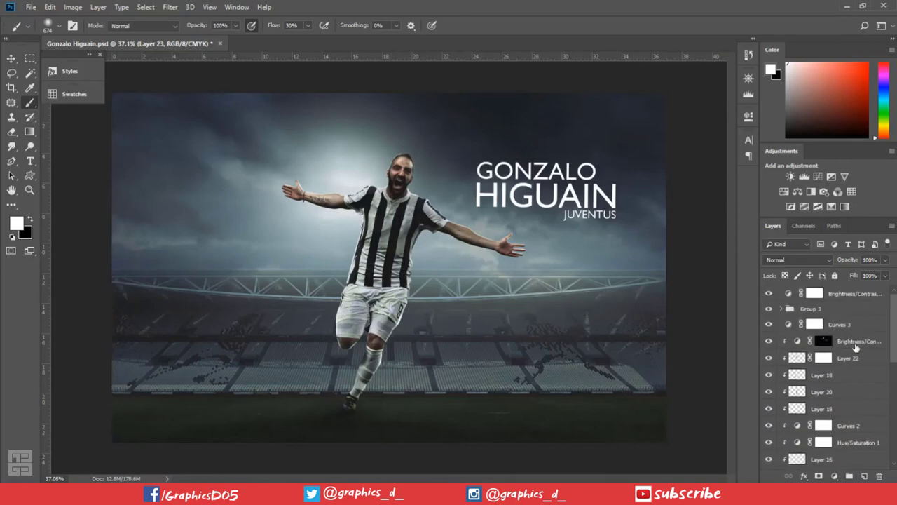
On new Layer 24, paint soft white light behind the player's head and beside the shoulder
left_click(864, 476)
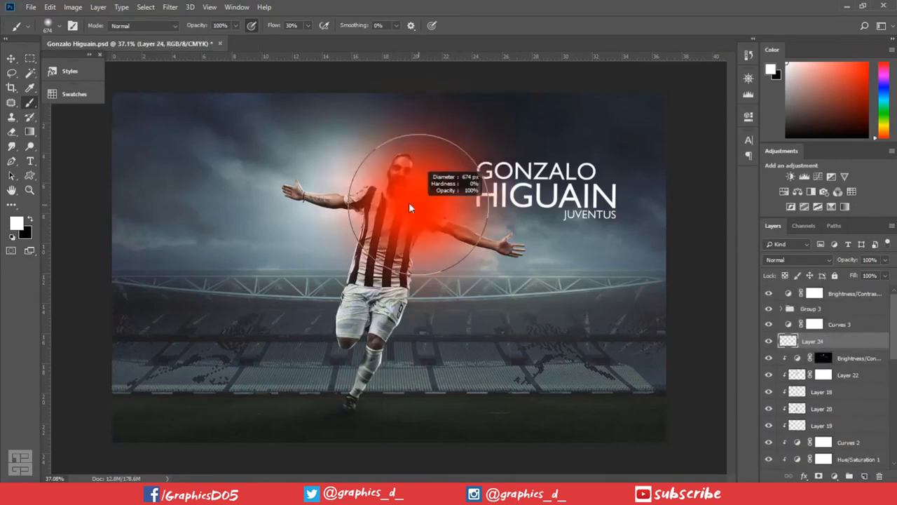
mouse_move(409, 202)
left_mouse_down()
mouse_move(354, 185)
mouse_move(361, 179)
left_mouse_up()
left_click(356, 181)
mouse_move(424, 210)
left_mouse_down()
mouse_move(423, 189)
mouse_move(434, 197)
left_mouse_up()
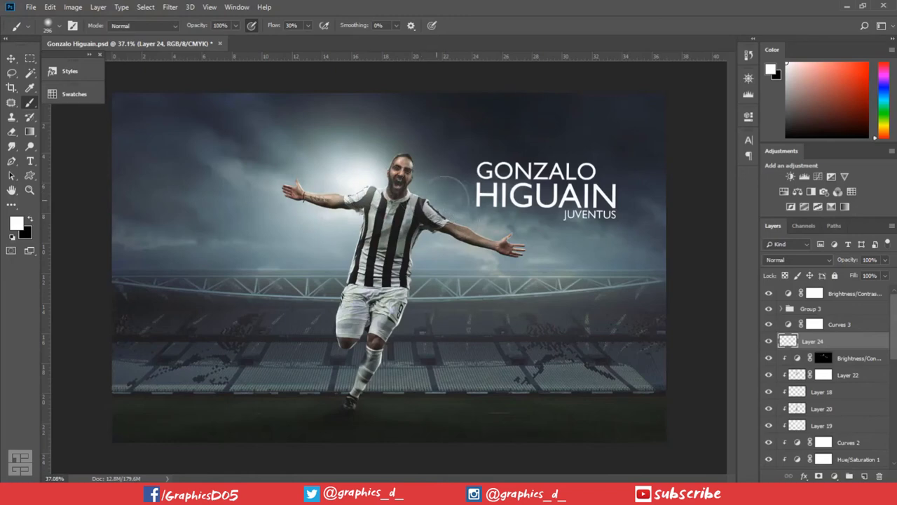
right_click(284, 115, "alt")
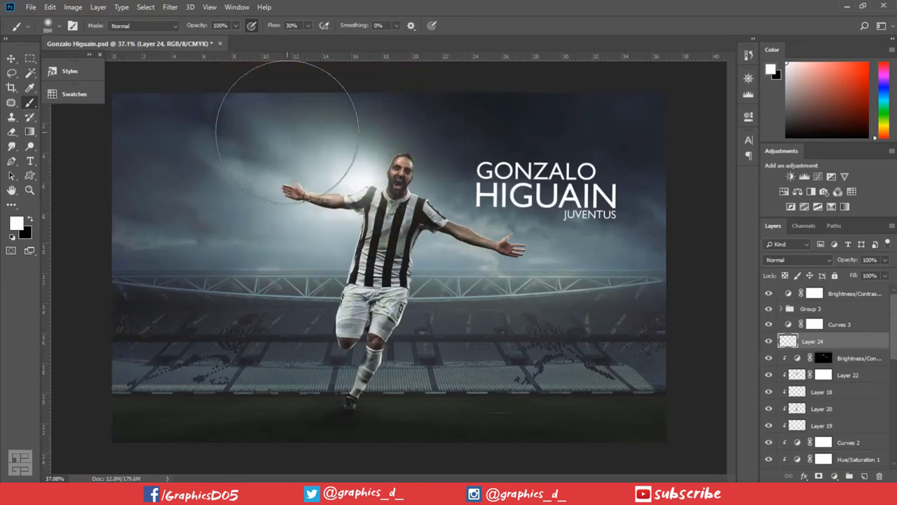
left_click(209, 111)
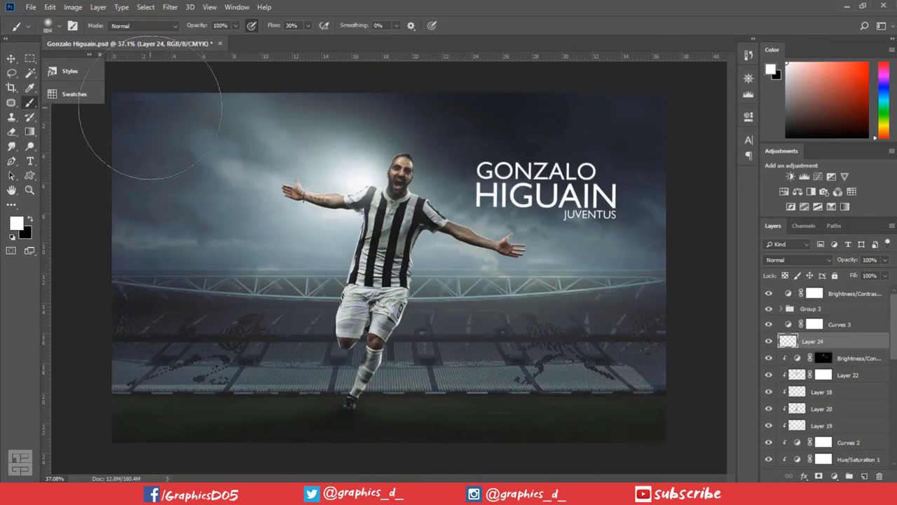
key("ctrl+z")
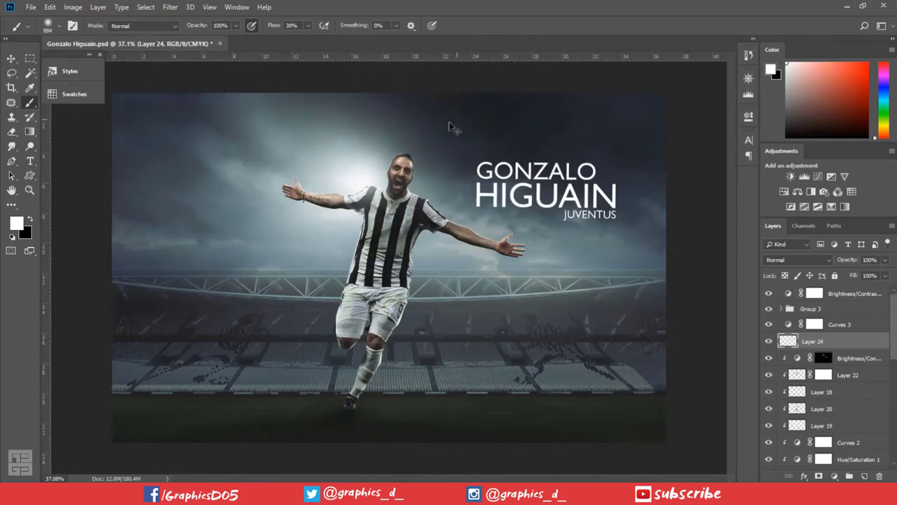
Spread soft white light across the sky from the head toward the name text
left_click_drag(390, 110, 379, 110)
scroll(535, 225, "down", 2)
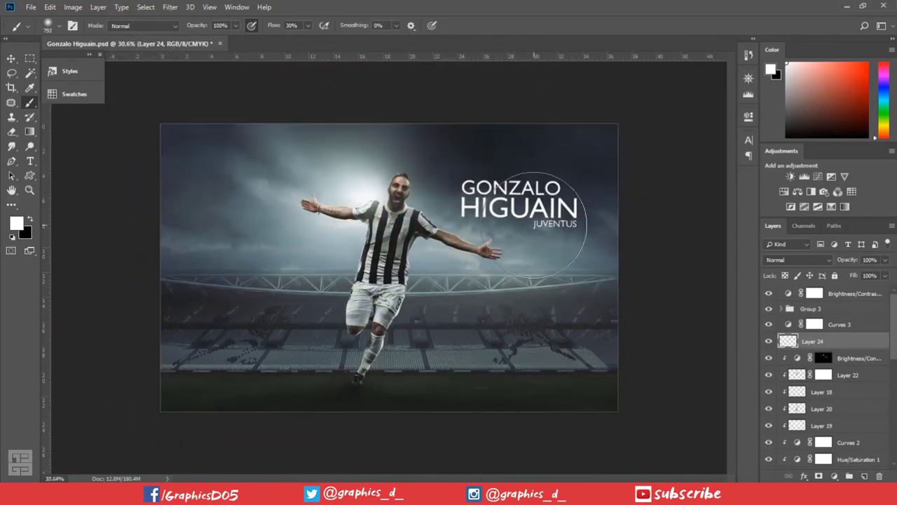
scroll(561, 210, "up", 1)
mouse_move(468, 144)
left_mouse_down()
mouse_move(430, 129)
mouse_move(381, 138)
left_mouse_up()
mouse_move(438, 185)
left_mouse_down()
mouse_move(507, 175)
mouse_move(537, 210)
left_mouse_up()
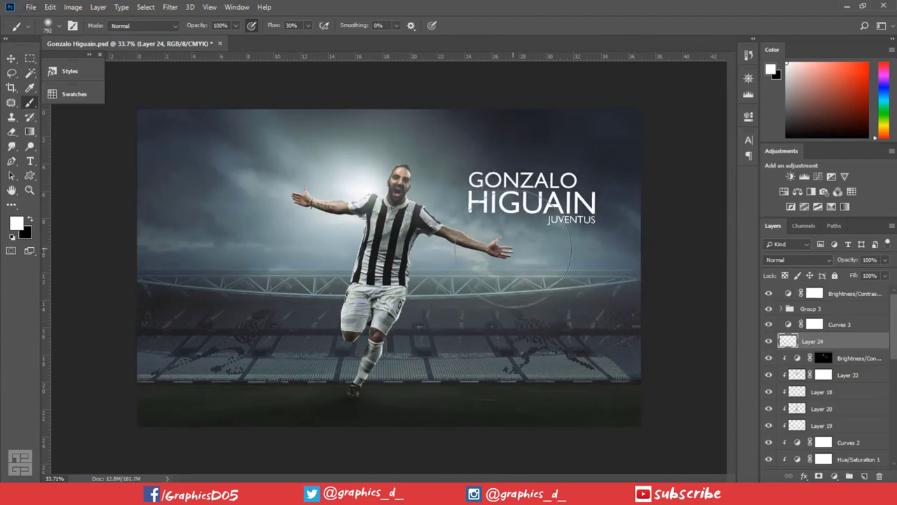
scroll(842, 347, "down", 2)
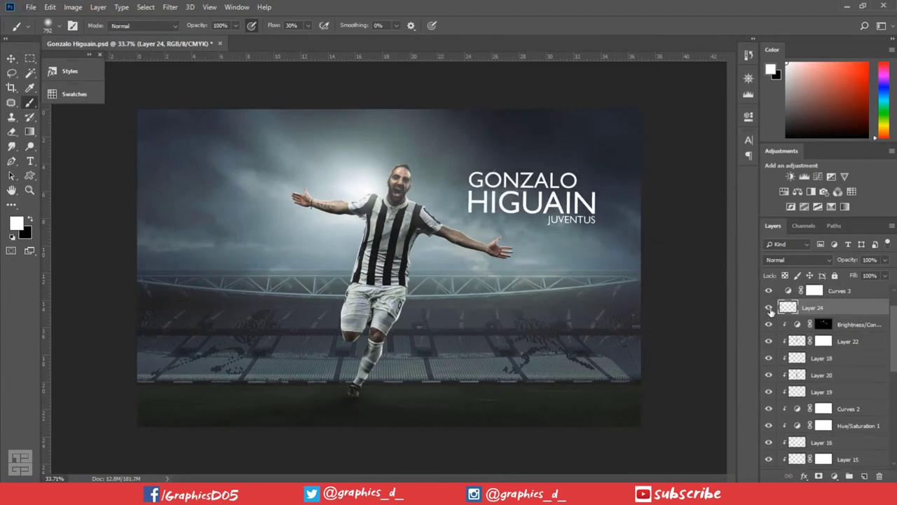
Lower Layer 24's fill and opacity to 78% and add empty Layer 25 above it
left_click(768, 307)
left_click_drag(852, 279, 840, 280)
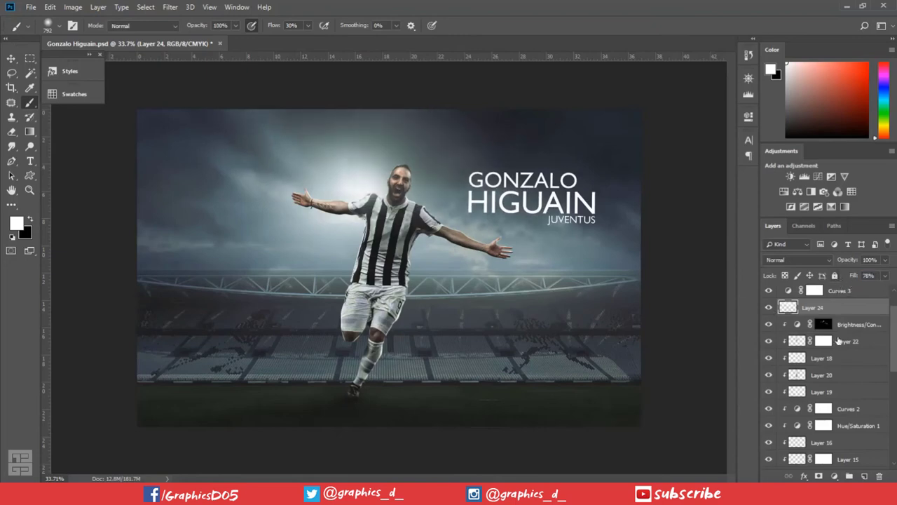
left_click_drag(849, 261, 836, 265)
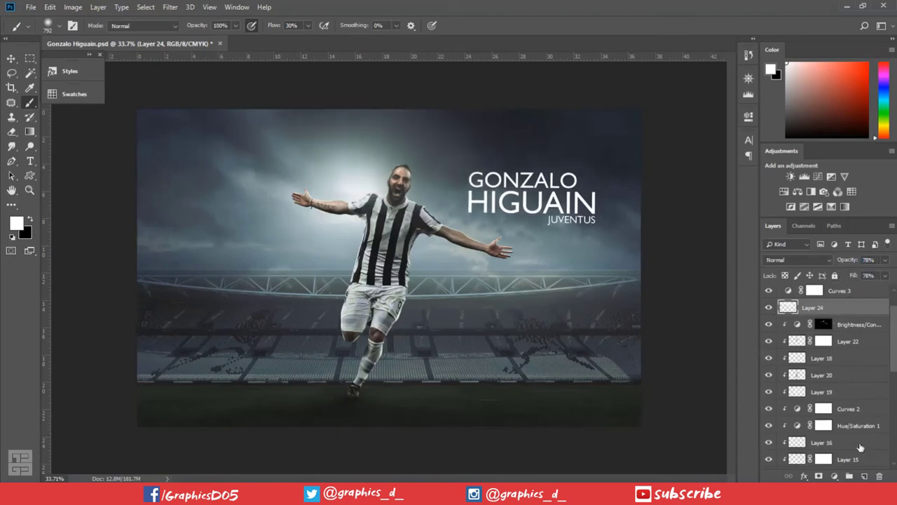
left_click(866, 476)
scroll(466, 238, "up", 1)
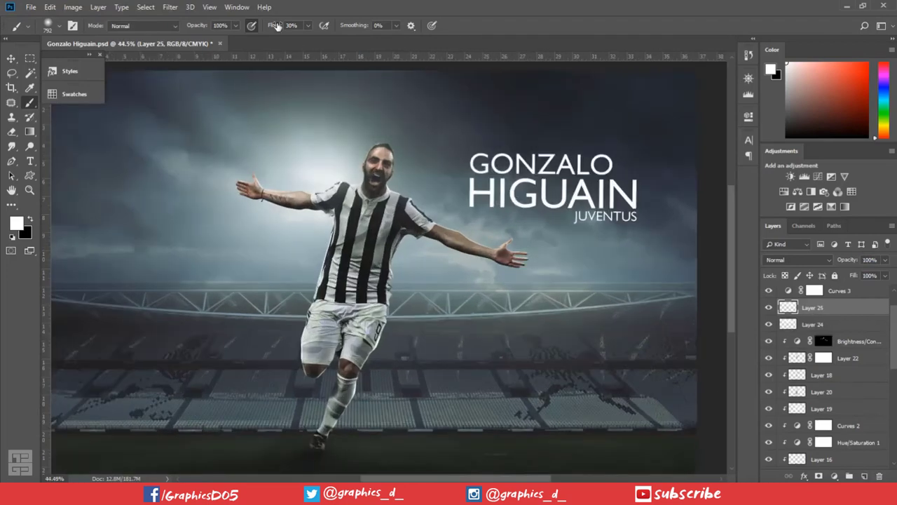
Paint a white glow behind the head with a ~298 px brush at 79% flow
key("shift+5")
key("shift+9")
left_click_drag(420, 192, 264, 61)
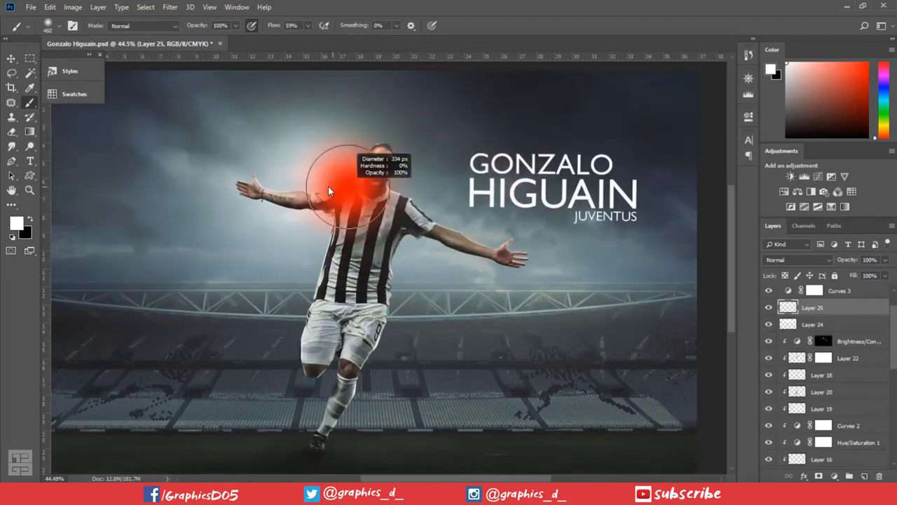
key("shift+7")
key("shift+9")
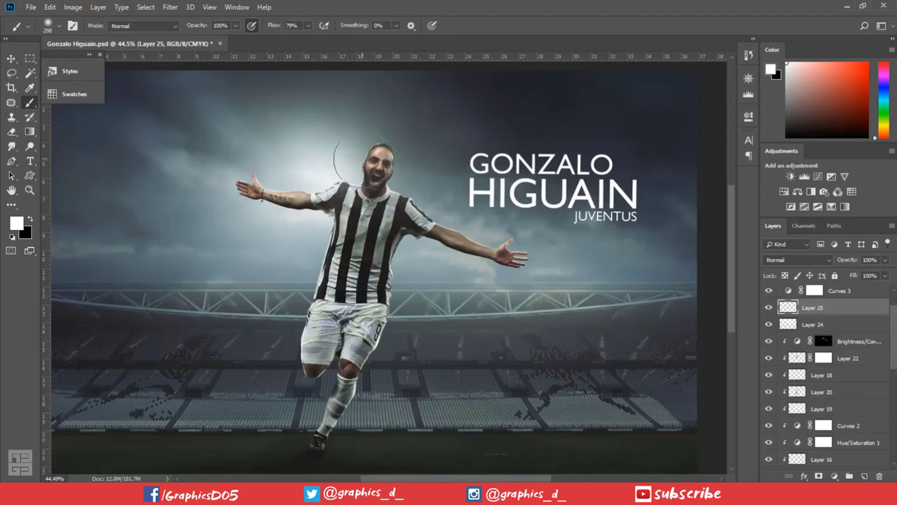
left_click(351, 176)
key("ctrl+z")
left_click(350, 177)
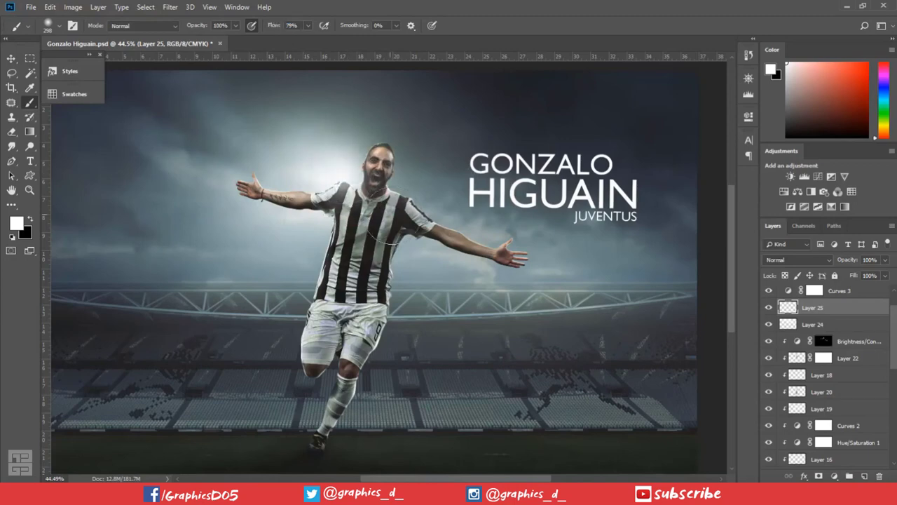
With a 167 px brush at 14% flow, build faint light near the elbow
mouse_move(411, 249)
left_mouse_down()
mouse_move(402, 245)
mouse_move(452, 261)
mouse_move(437, 275)
left_mouse_up()
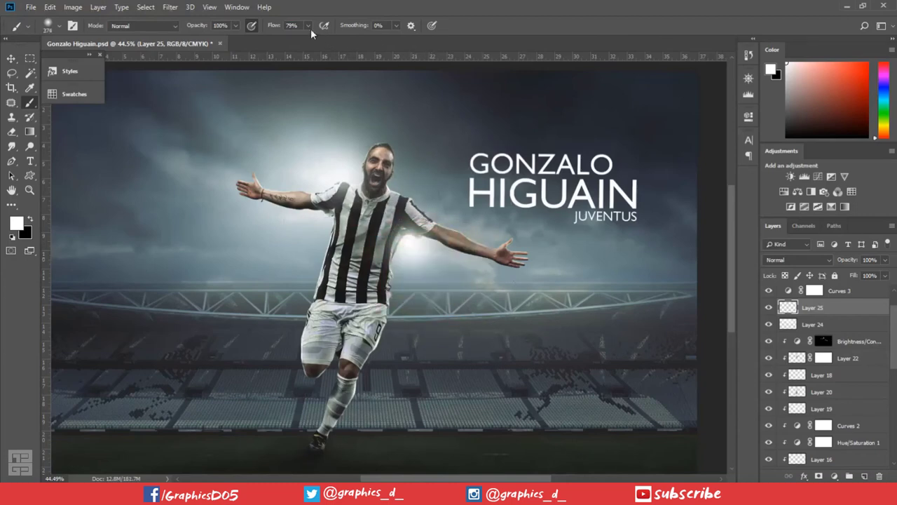
left_click_drag(279, 26, 264, 27)
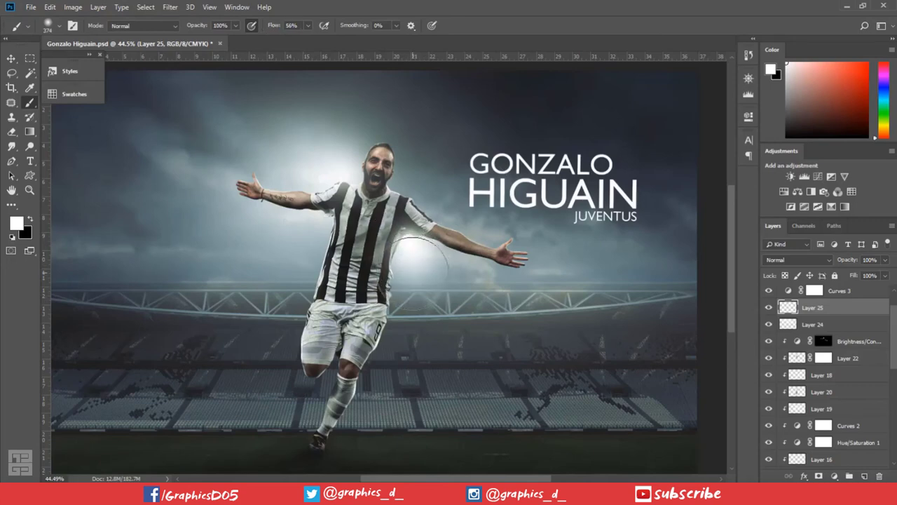
left_click_drag(274, 26, 248, 36)
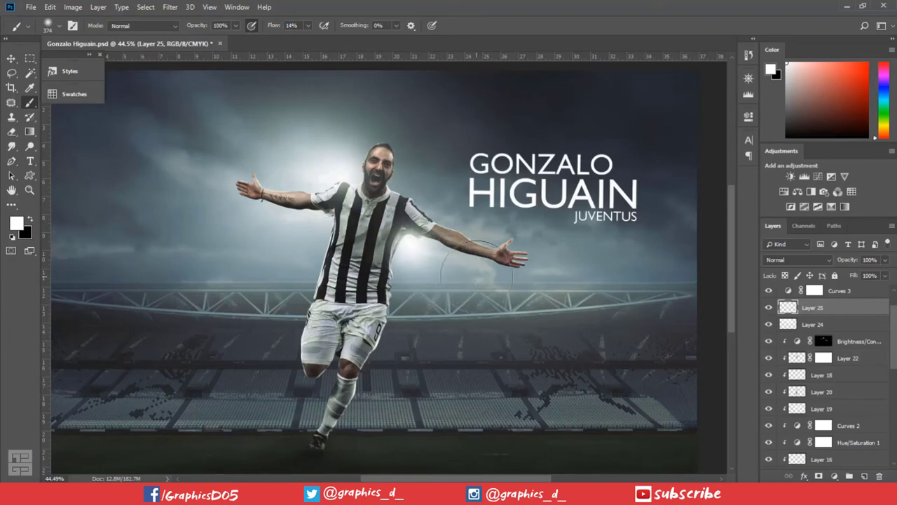
left_click_drag(459, 259, 412, 272)
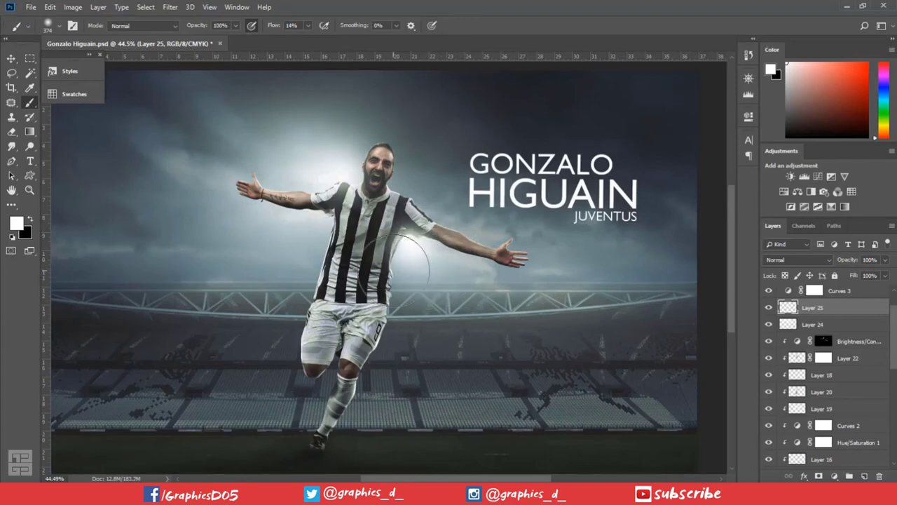
key("ctrl+minus")
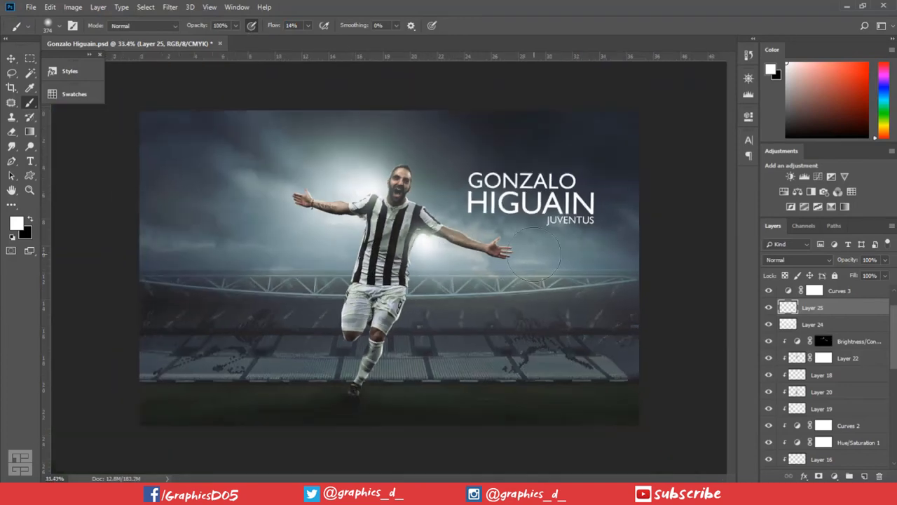
Add a layer mask to Layer 25 and paint black at 7% flow with a 123 px brush
left_click(768, 307)
left_click(819, 476)
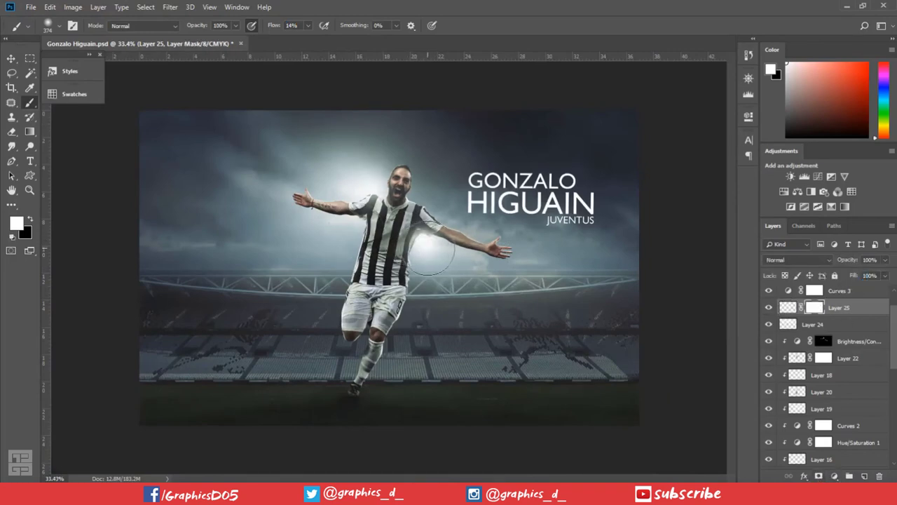
key("x")
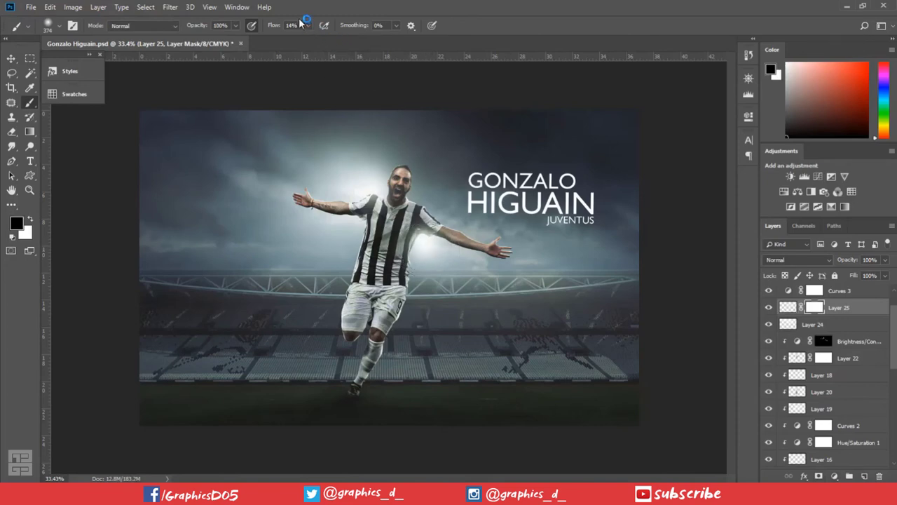
left_click_drag(273, 25, 267, 27)
type("7")
key("Return")
key("x")
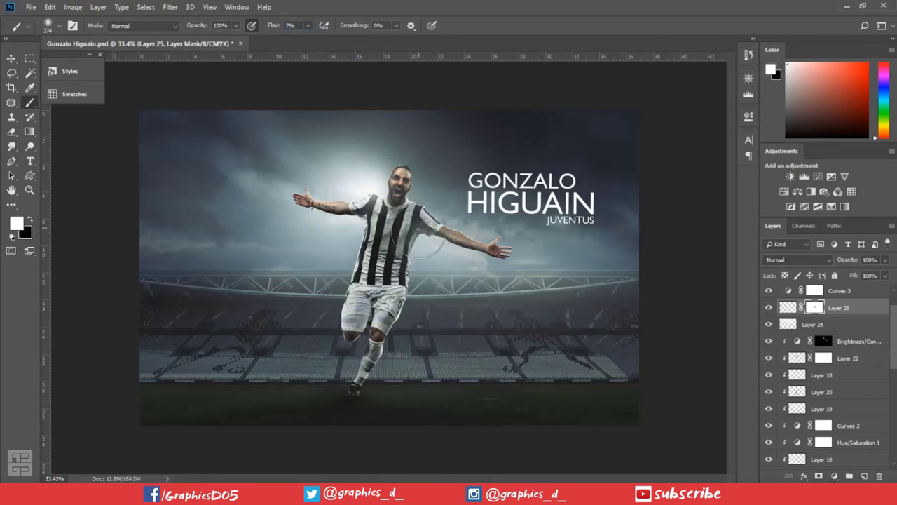
left_click_drag(431, 242, 404, 242)
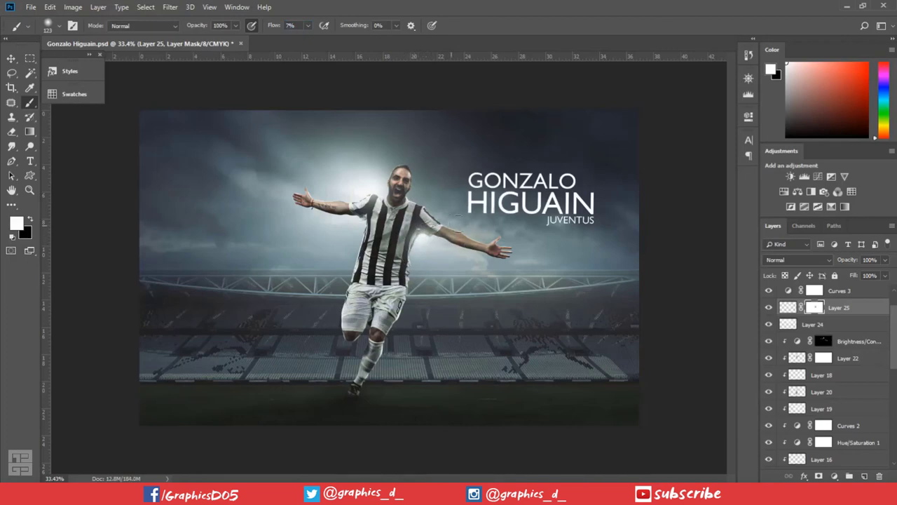
scroll(493, 217, "down", 1)
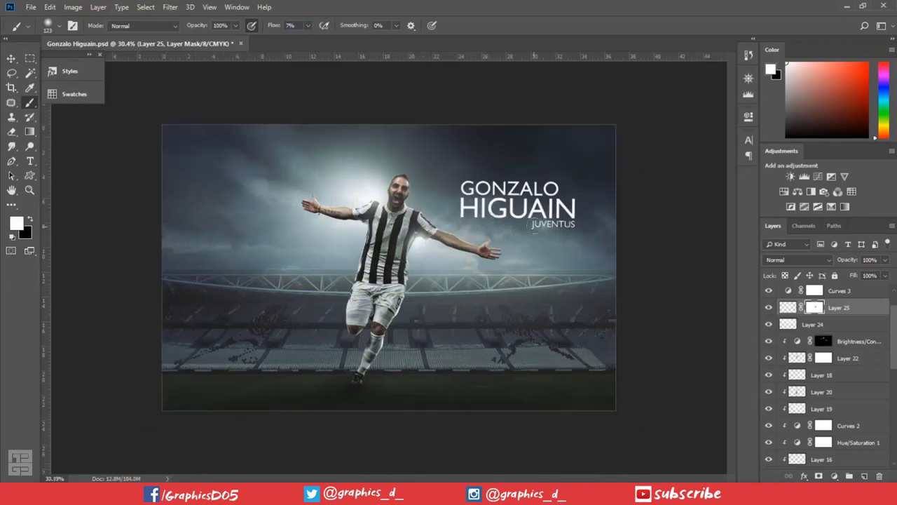
Undo the last mask stroke, hide the GONZALO HIGUAIN text group, and delete the Detail Extractor layer
key("ctrl+z")
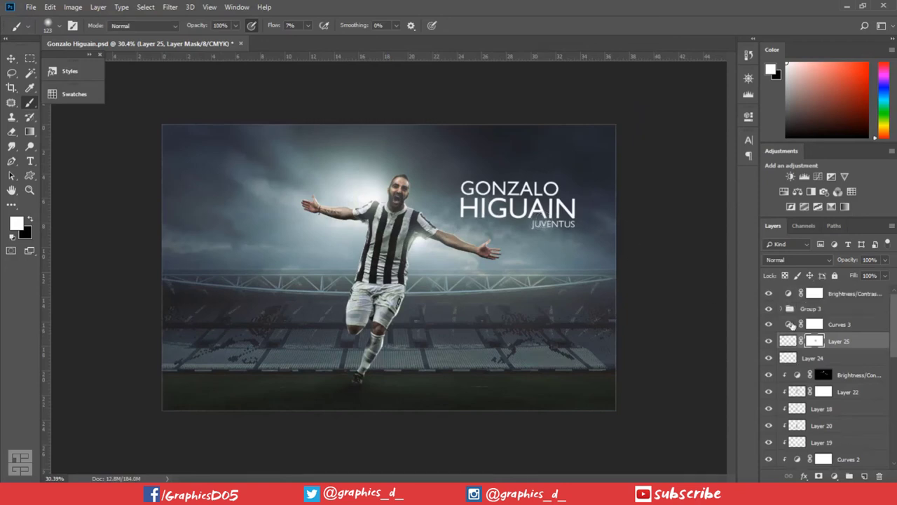
left_click(770, 309)
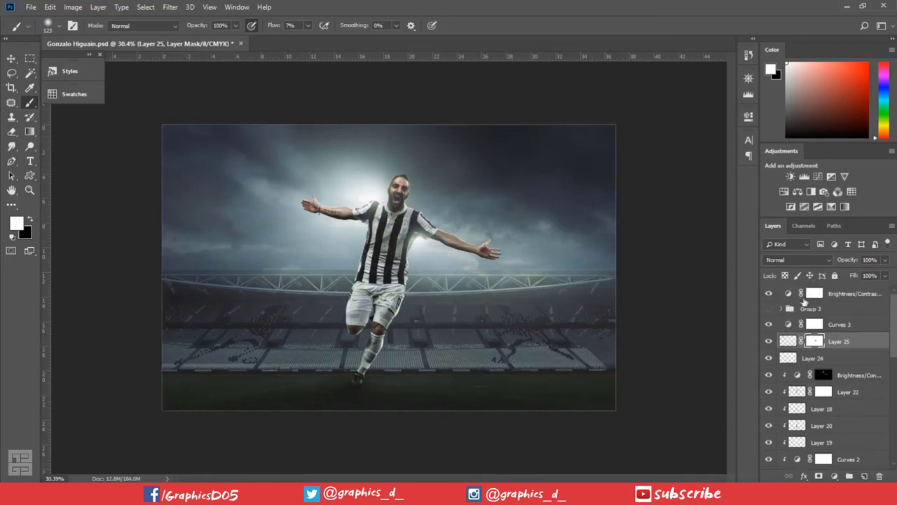
left_click(850, 294)
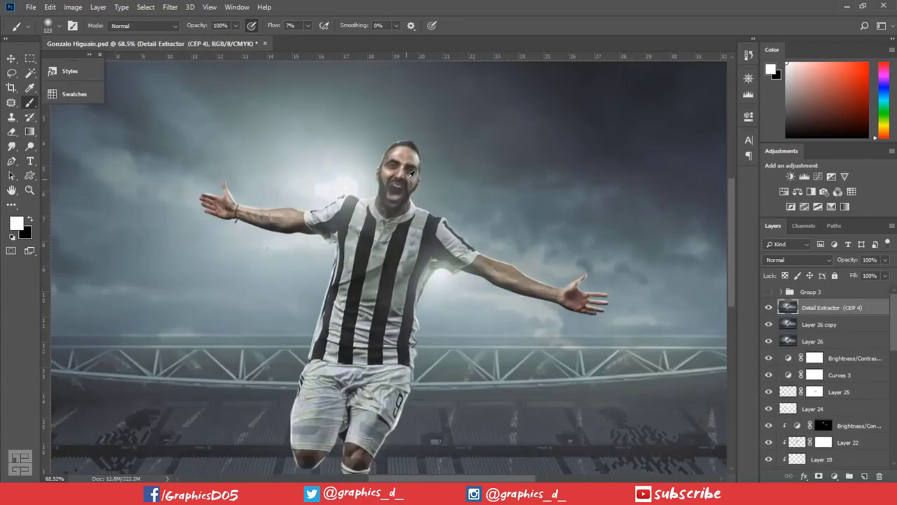
scroll(412, 172, "up", 3)
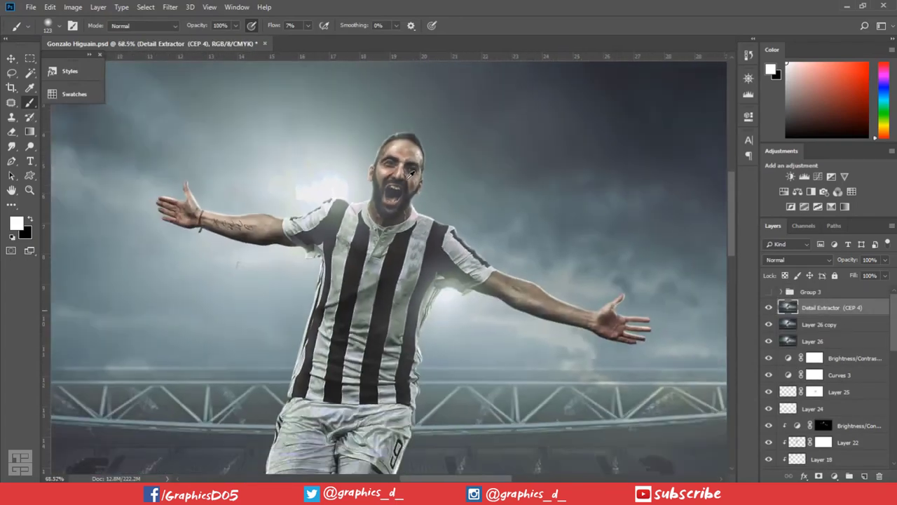
scroll(413, 171, "down", 3)
scroll(412, 172, "down", 2)
key("Delete")
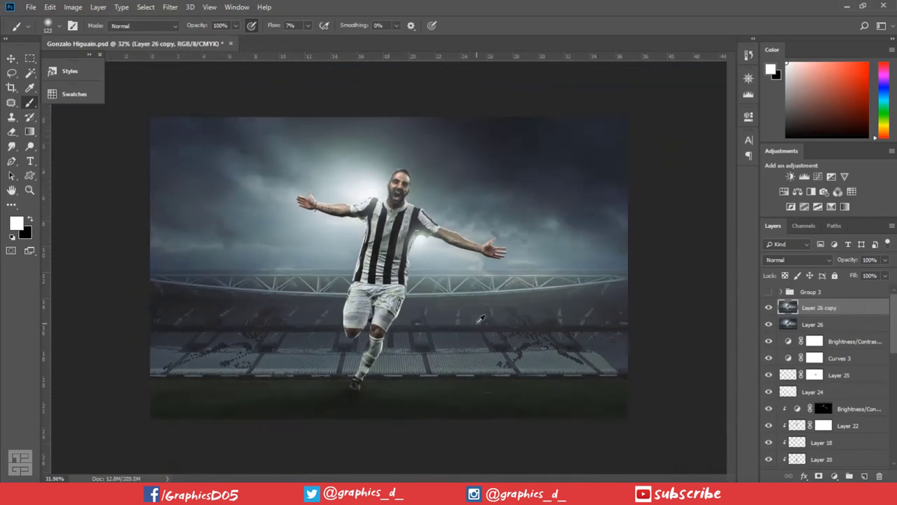
scroll(481, 320, "down", 1)
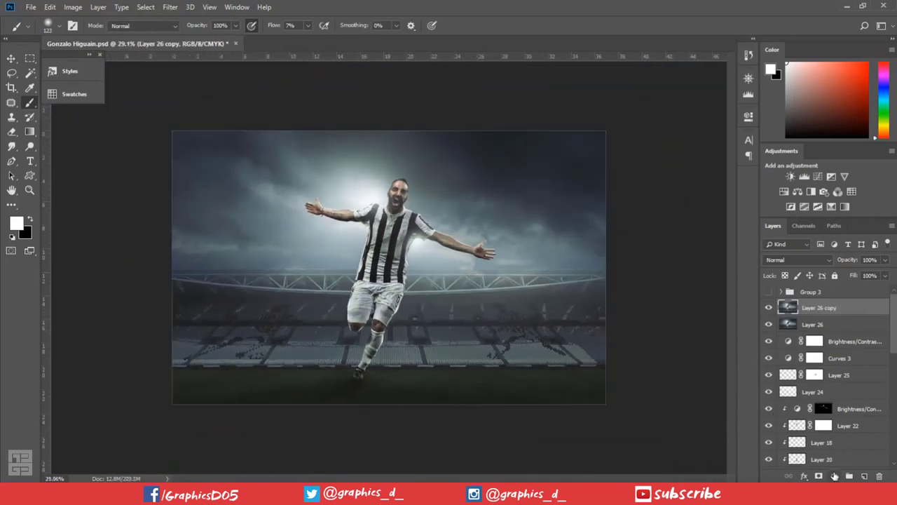
Apply the Camera Raw Filter with Exposure +0.40, Contrast -18, Highlights +7 and Temperature 0
left_click(171, 9)
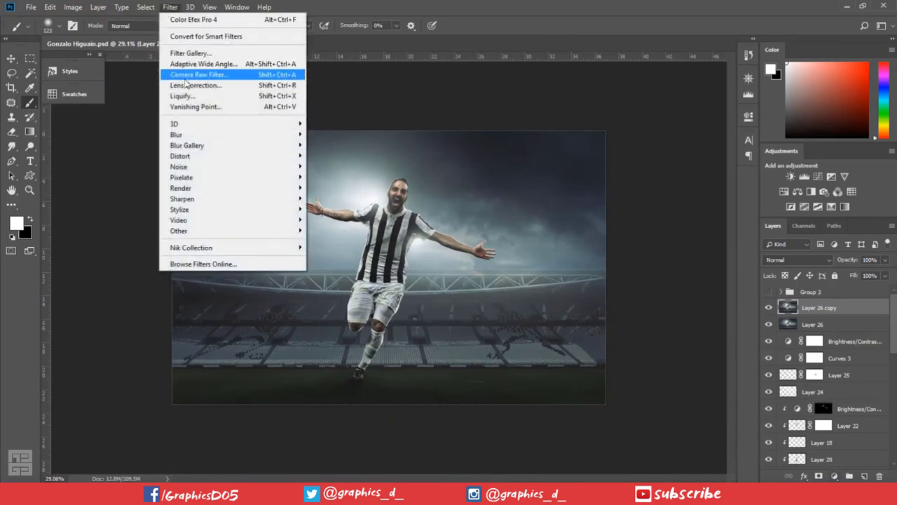
left_click(192, 76)
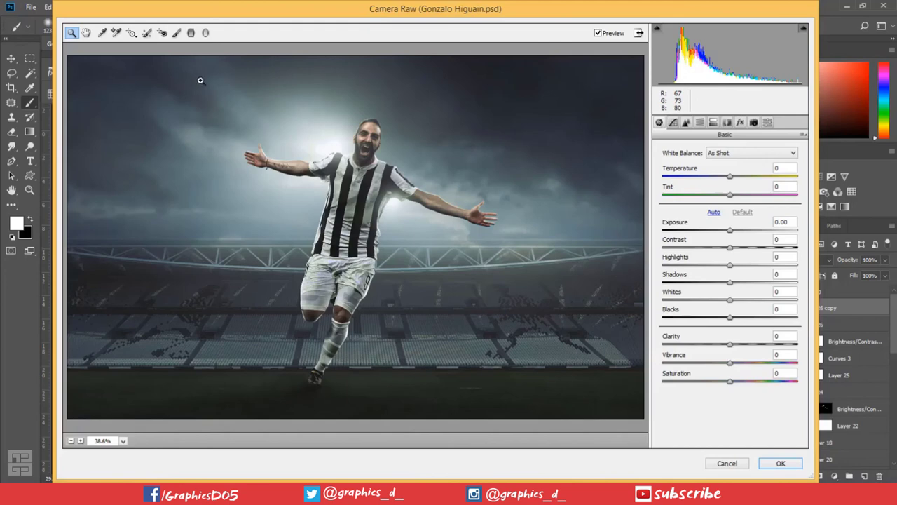
left_click_drag(731, 183, 732, 182)
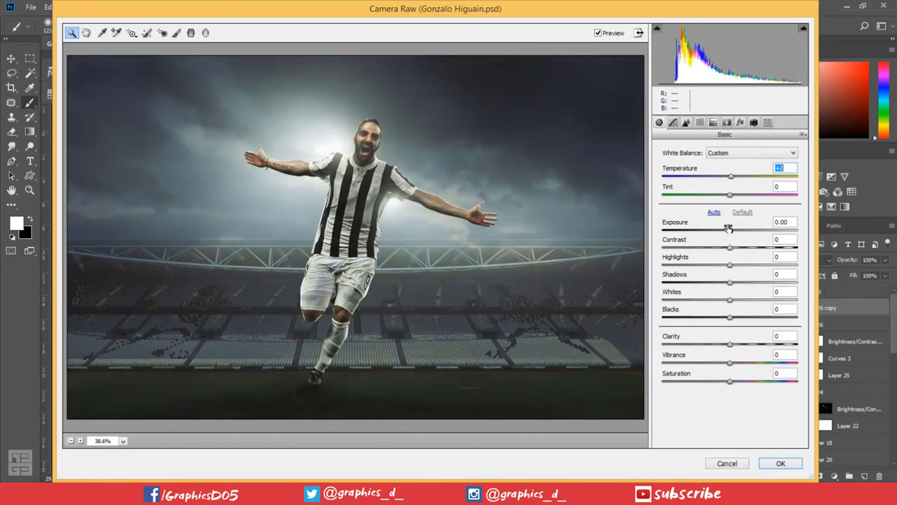
left_click_drag(730, 231, 735, 231)
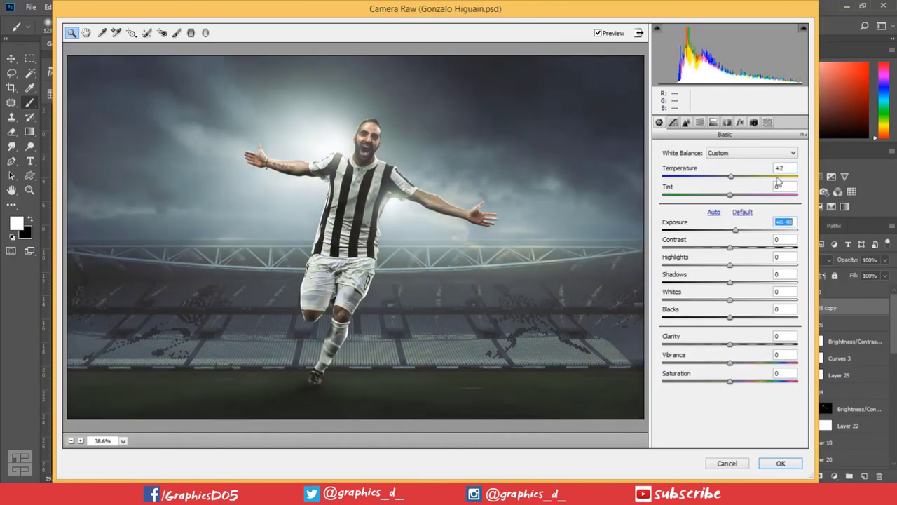
left_click(782, 168)
type("0")
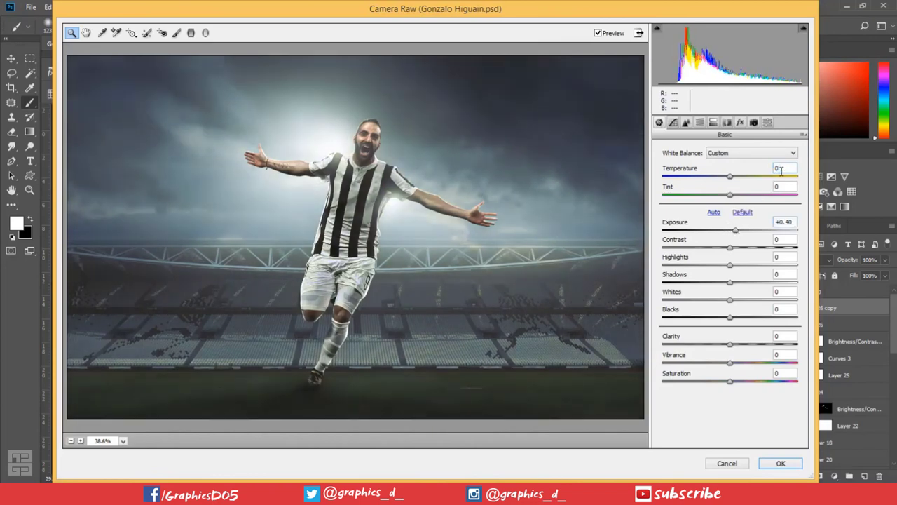
left_click_drag(731, 266, 716, 251)
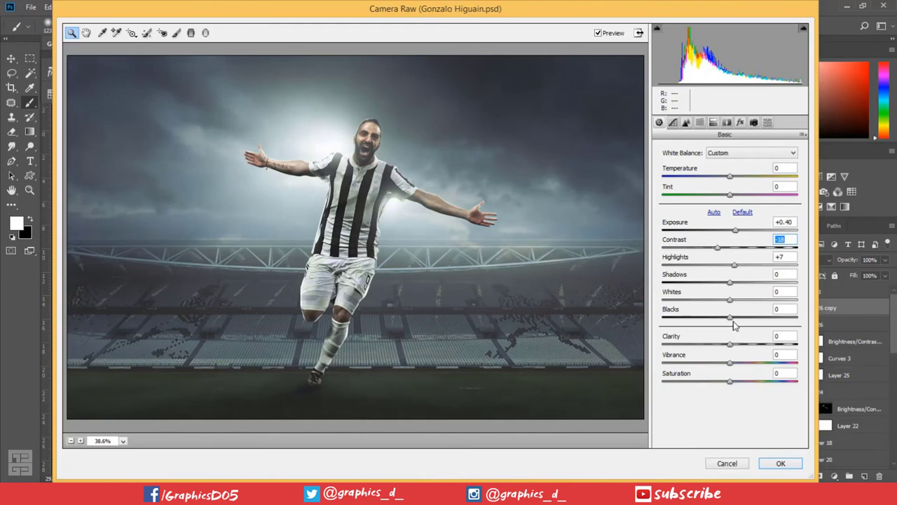
mouse_move(730, 317)
left_mouse_down()
mouse_move(746, 317)
mouse_move(731, 321)
left_mouse_up()
Draw a large radial filter ellipse around the player, set to affect the outside
left_click(205, 33)
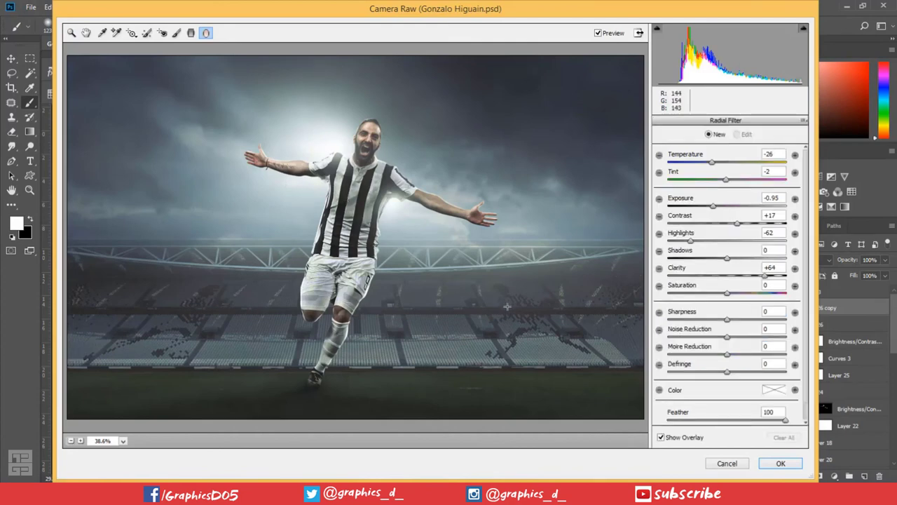
left_click_drag(352, 210, 554, 326)
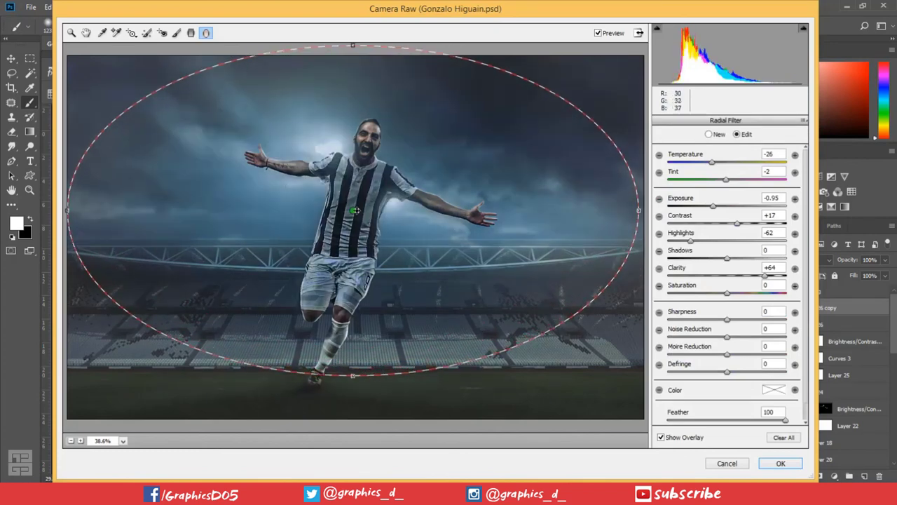
left_click_drag(353, 211, 354, 227)
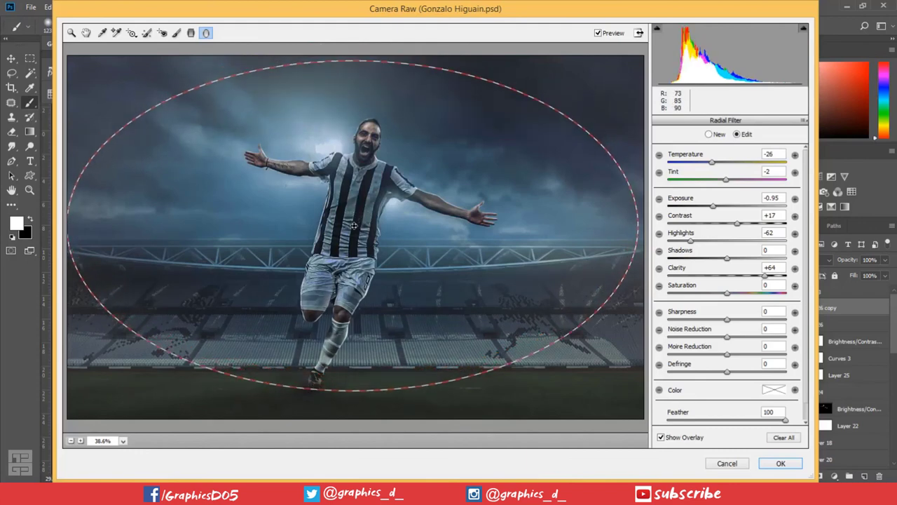
scroll(719, 372, "down", 1)
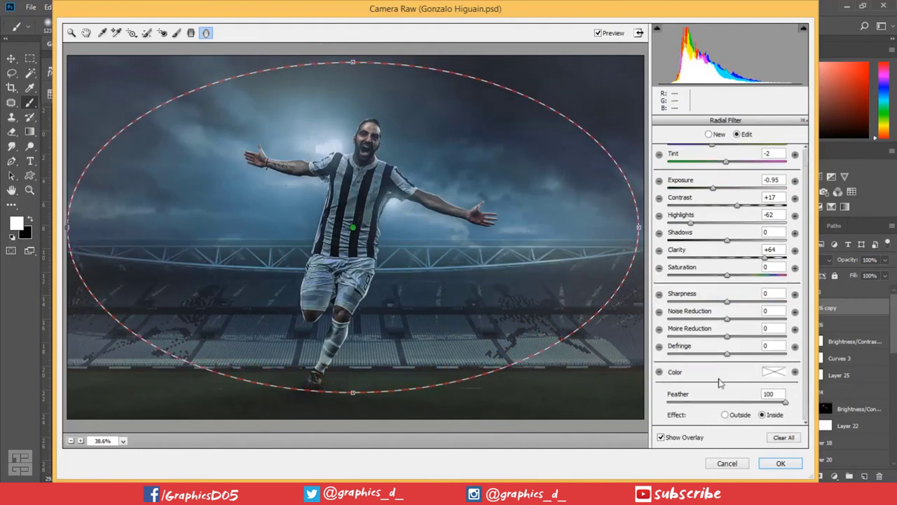
left_click(727, 415)
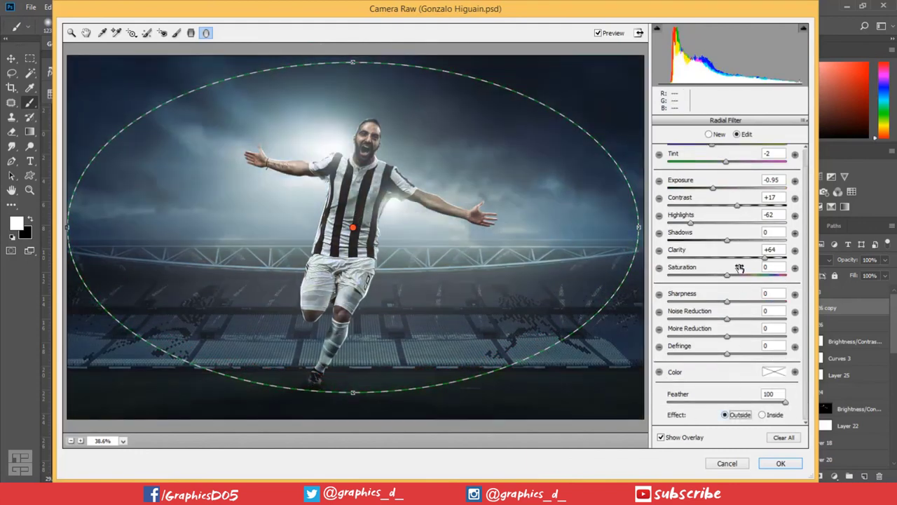
Give the radial filter Exposure +0.45 and Contrast +2, then add a graduated filter rising from the bottom edge
scroll(718, 178, "up", 1)
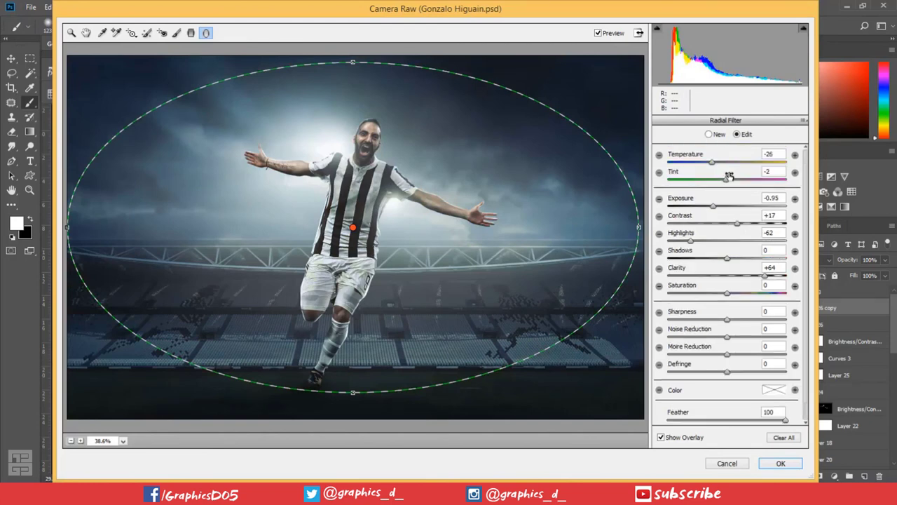
double_click(776, 152)
type("-0")
mouse_move(713, 208)
left_mouse_down()
mouse_move(735, 211)
mouse_move(727, 225)
left_mouse_up()
left_click(732, 226)
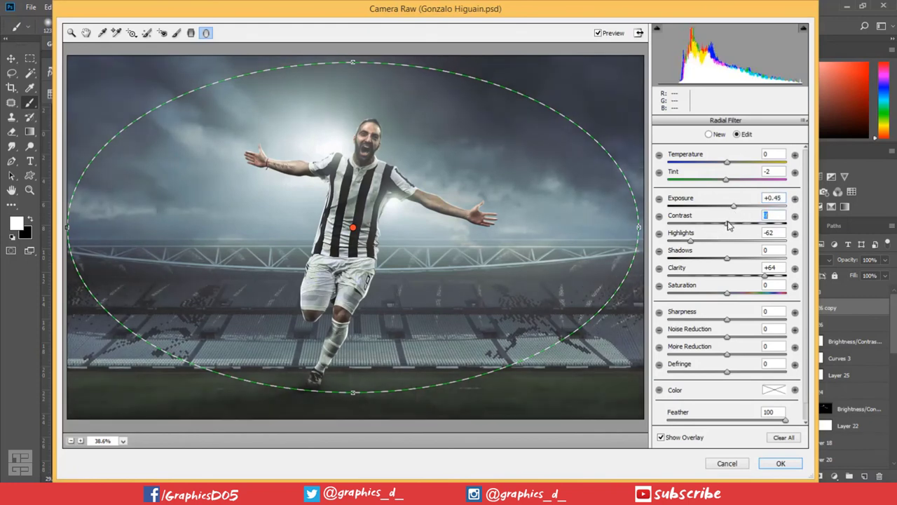
left_click(191, 33)
left_click_drag(329, 424, 330, 265)
Darken the graduated filter to Exposure −0.55, tilt it slightly, lower it over the stands, and apply
left_click_drag(734, 209, 718, 209)
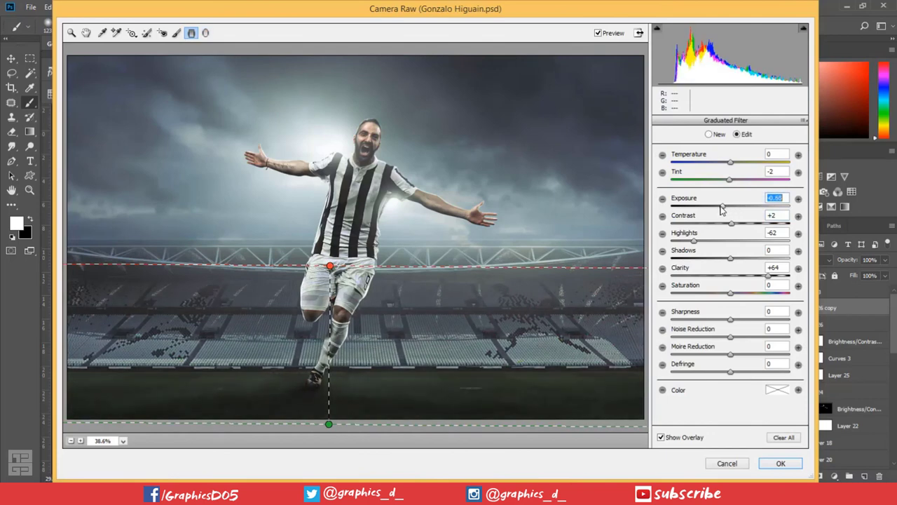
left_click_drag(330, 425, 320, 429)
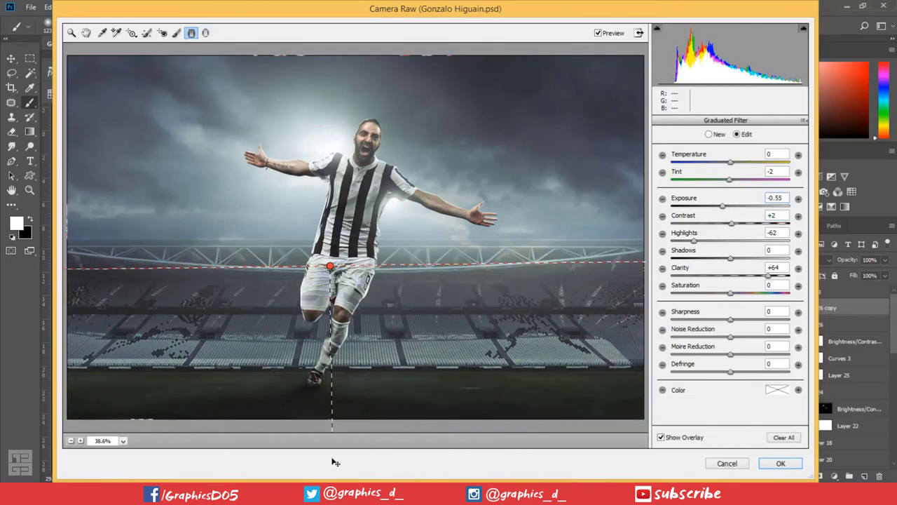
mouse_move(331, 267)
left_mouse_down()
mouse_move(324, 335)
mouse_move(309, 336)
left_mouse_up()
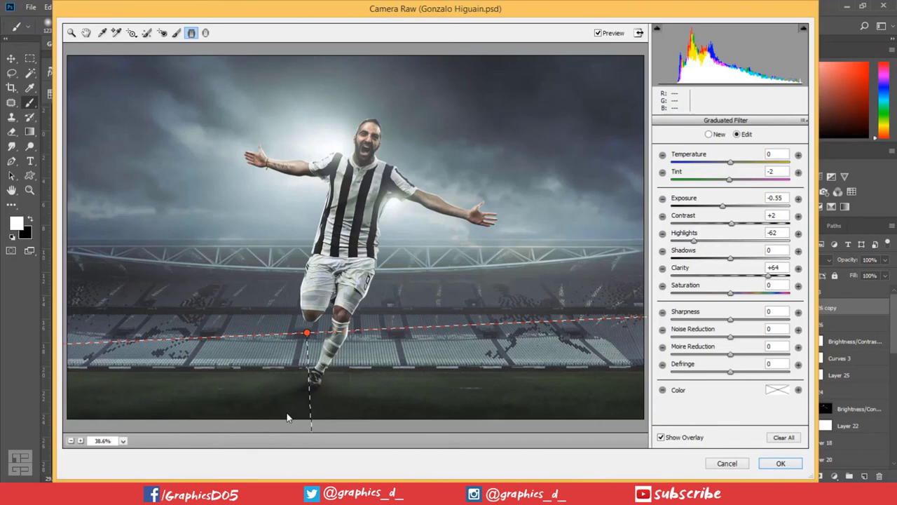
key("Return")
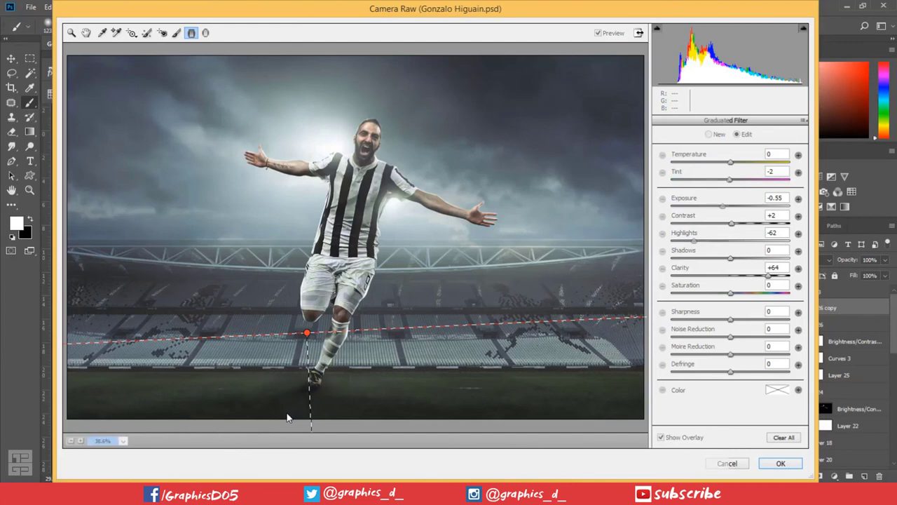
key("Return")
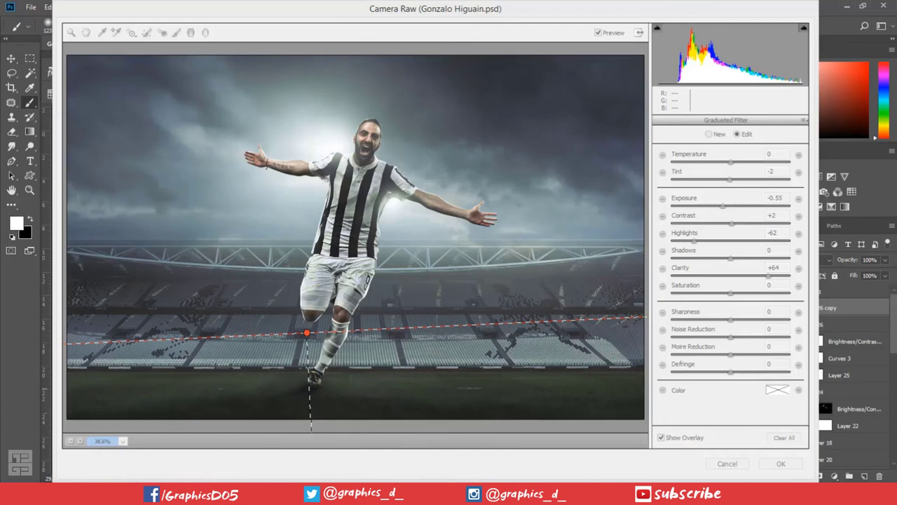
Close Camera Raw with the grade applied and make the GONZALO HIGUAIN JUVENTUS text group visible
key("Return")
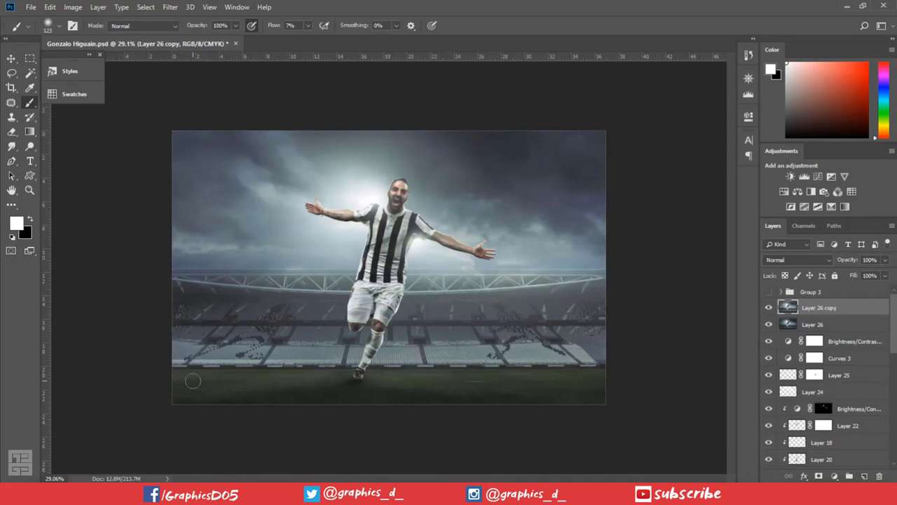
left_click(769, 292)
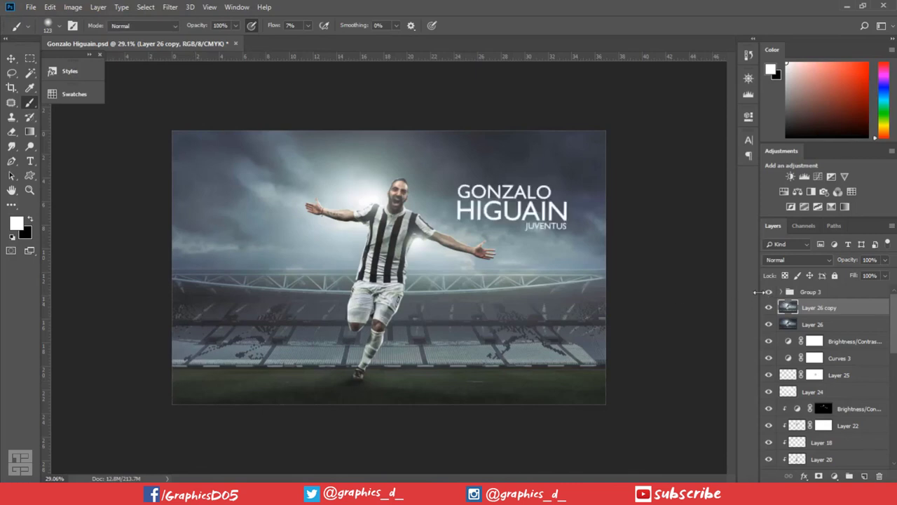